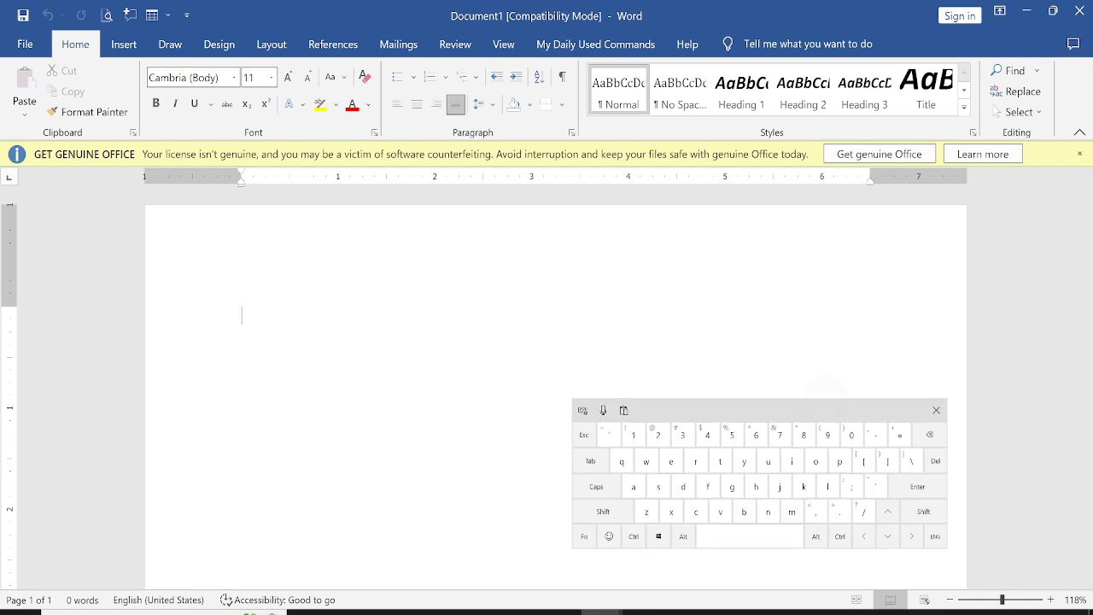
# - Generate ten paragraphs of sample text at the start of the blank document with =Rand(10)
pyautogui.write('=')
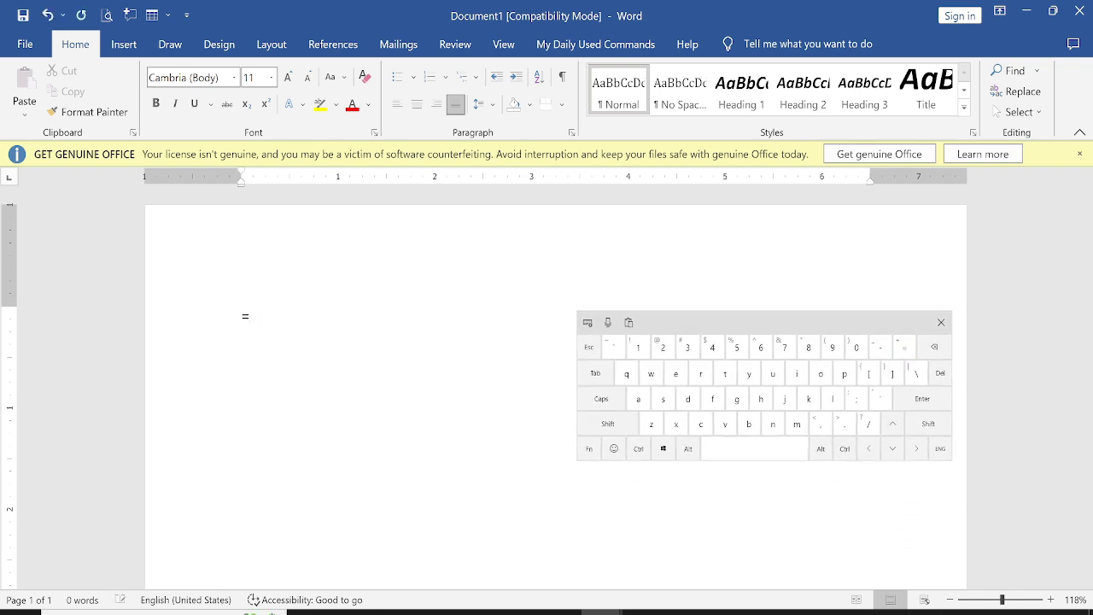
pyautogui.write('ran')
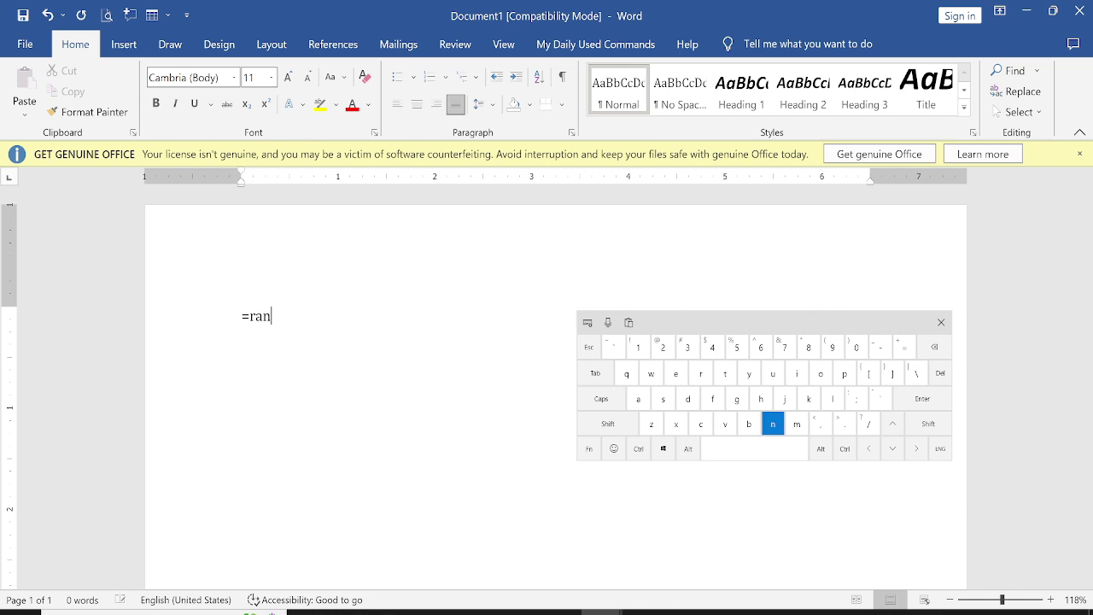
pyautogui.write('d')
pyautogui.press('Return')
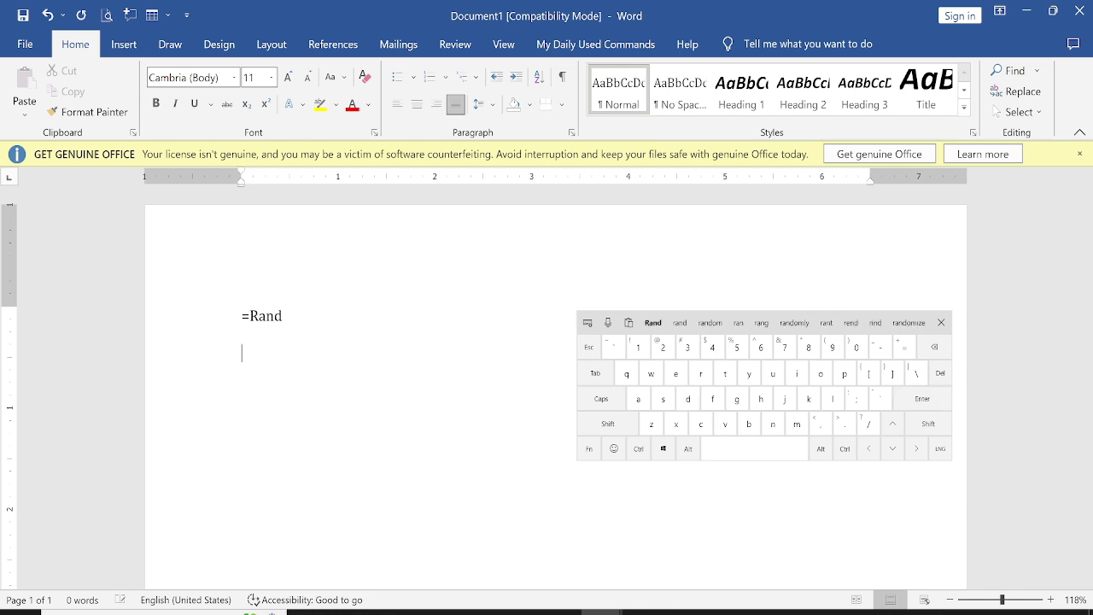
pyautogui.press('BackSpace')
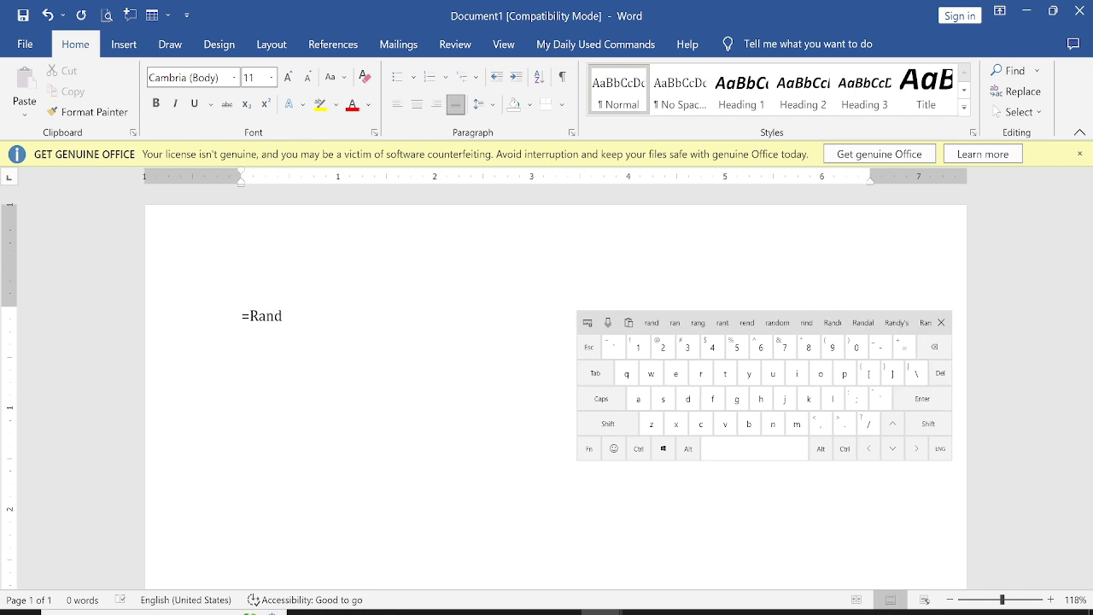
pyautogui.press('shift')
pyautogui.write('(')
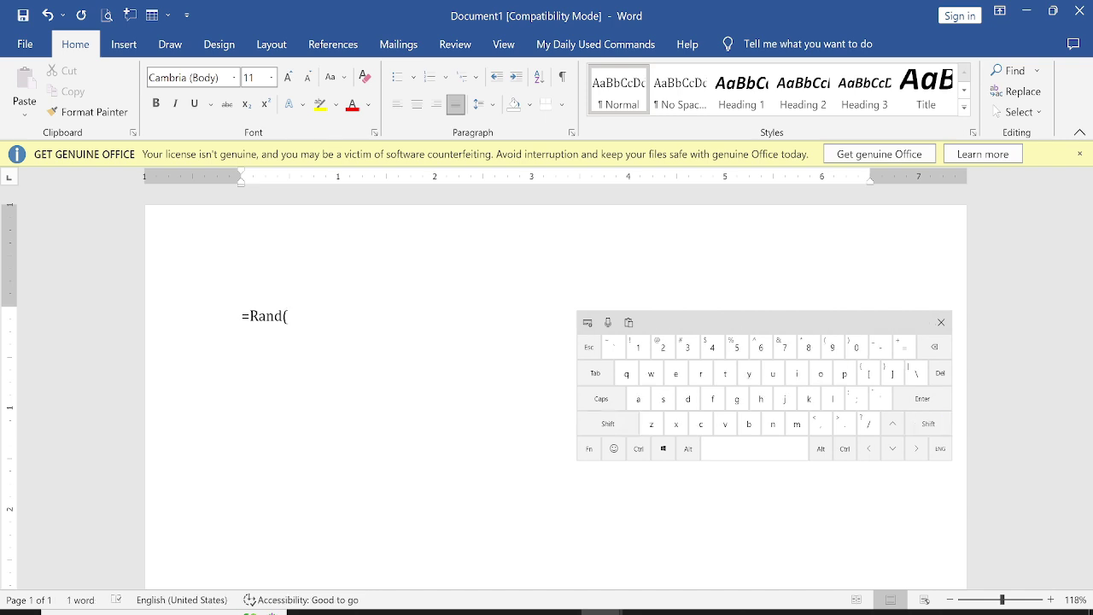
pyautogui.press('shift')
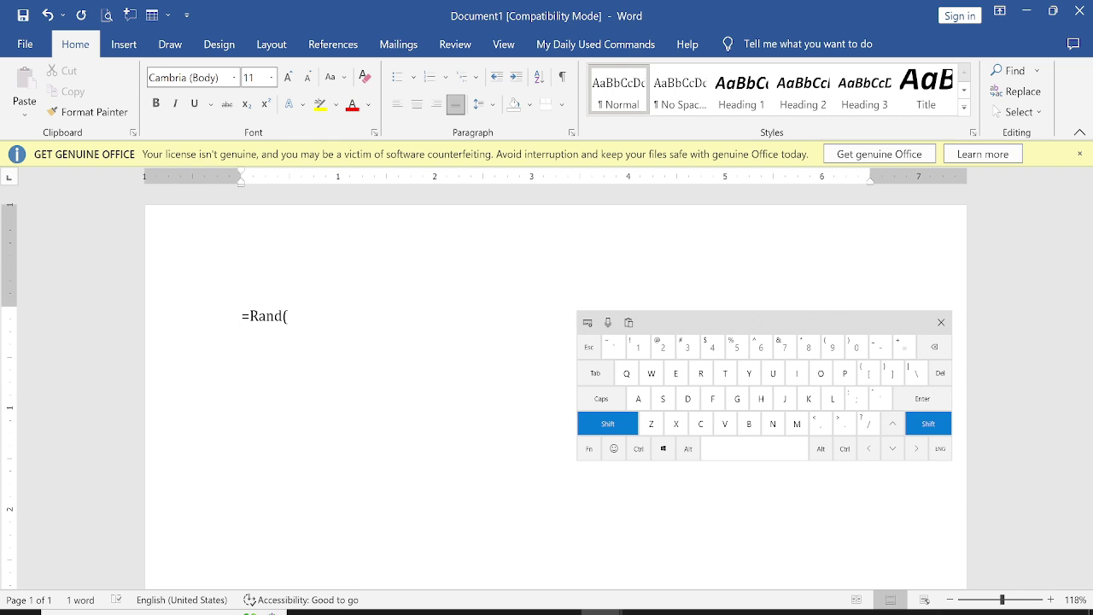
pyautogui.write(')')
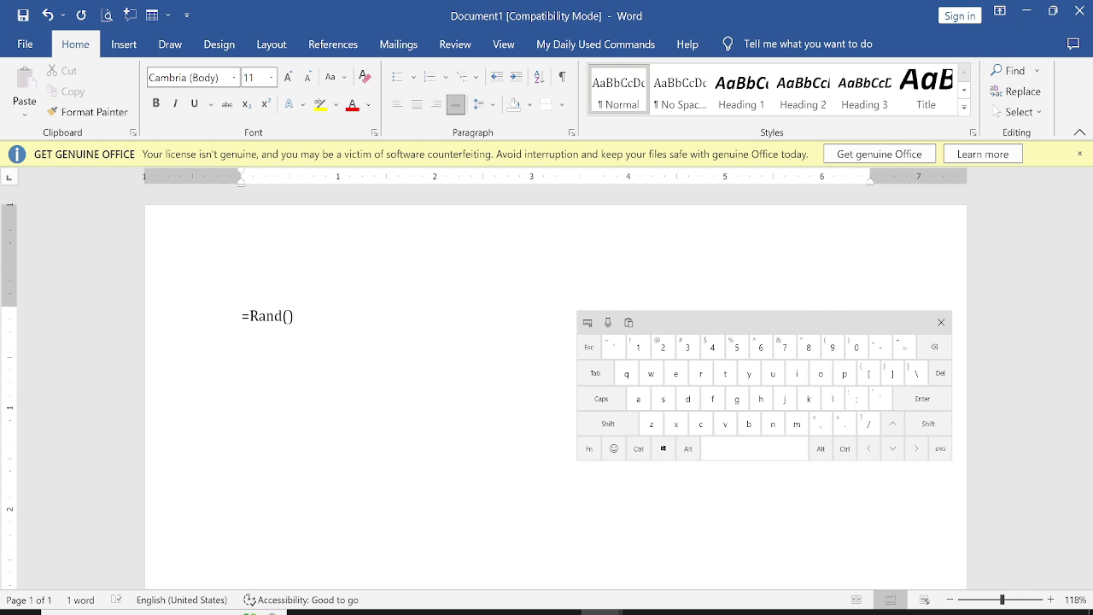
pyautogui.press('BackSpace')
pyautogui.write('10)')
pyautogui.press('Return')
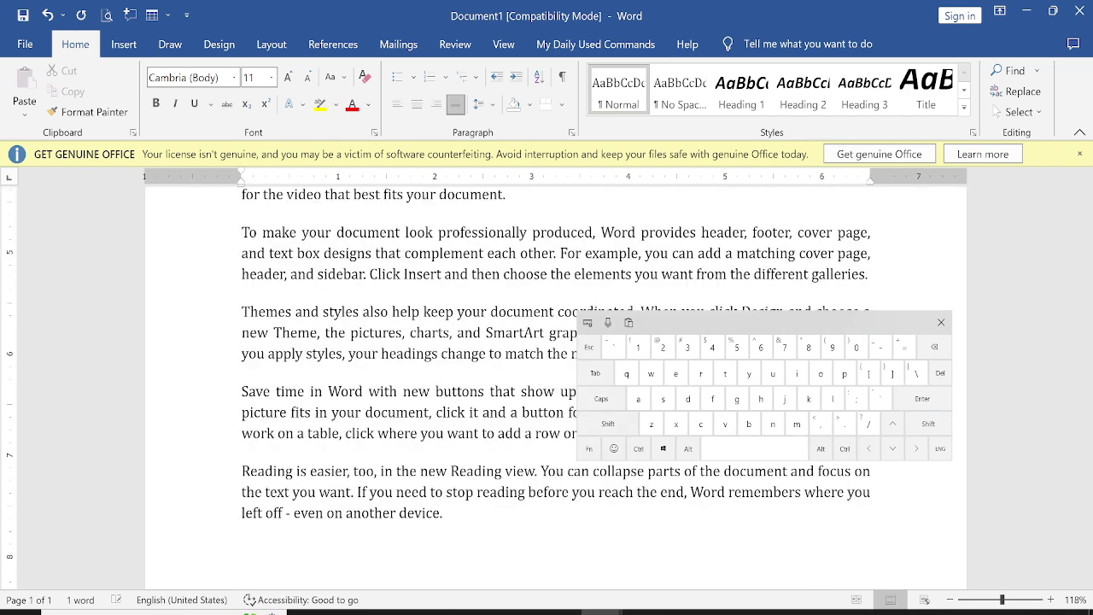
pyautogui.click(942, 322)
pyautogui.click(170, 43)
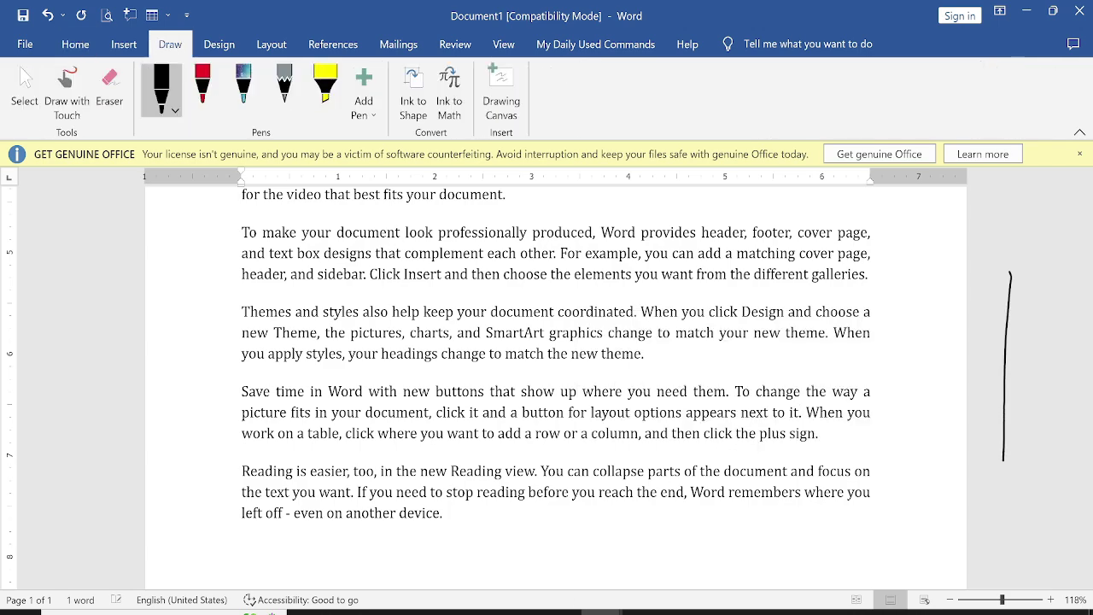
pyautogui.scroll(7, 555, 385)
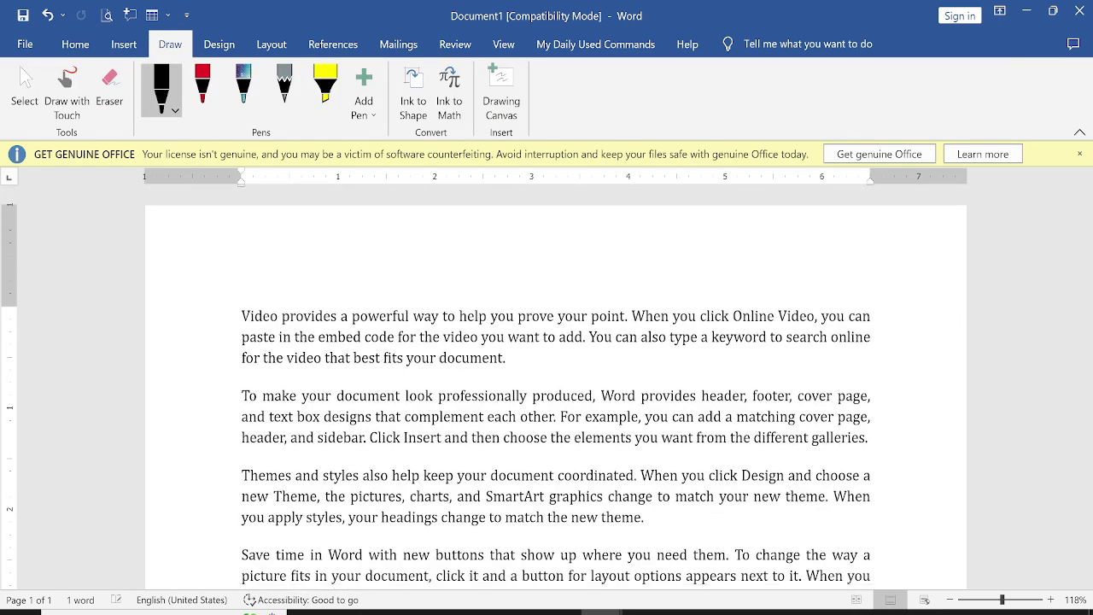
pyautogui.scroll(-2, 555, 385)
pyautogui.scroll(2, 555, 384)
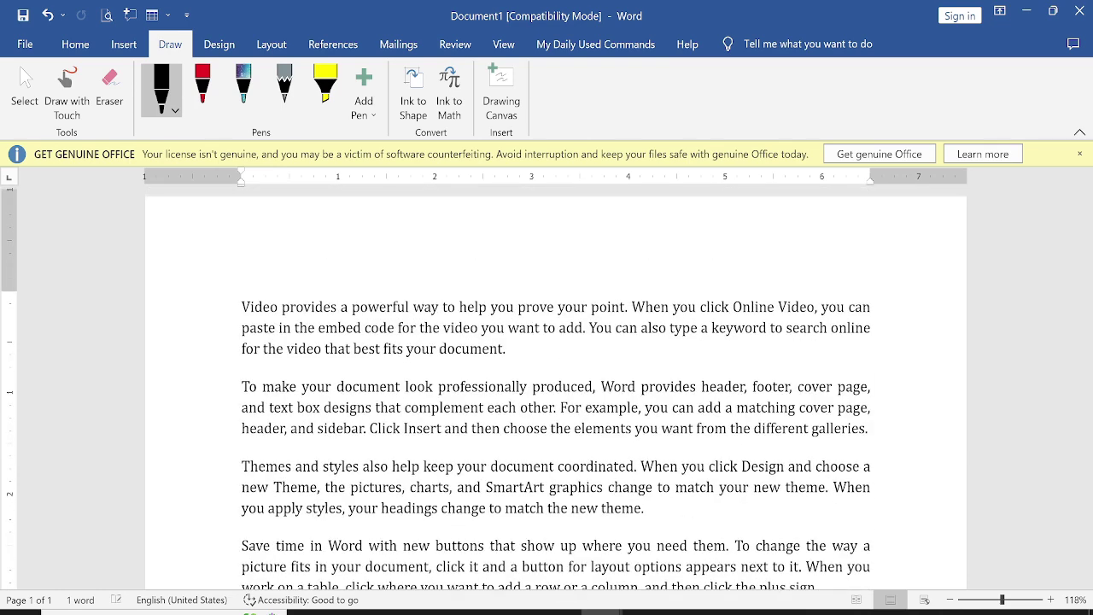
pyautogui.scroll(-1, 555, 384)
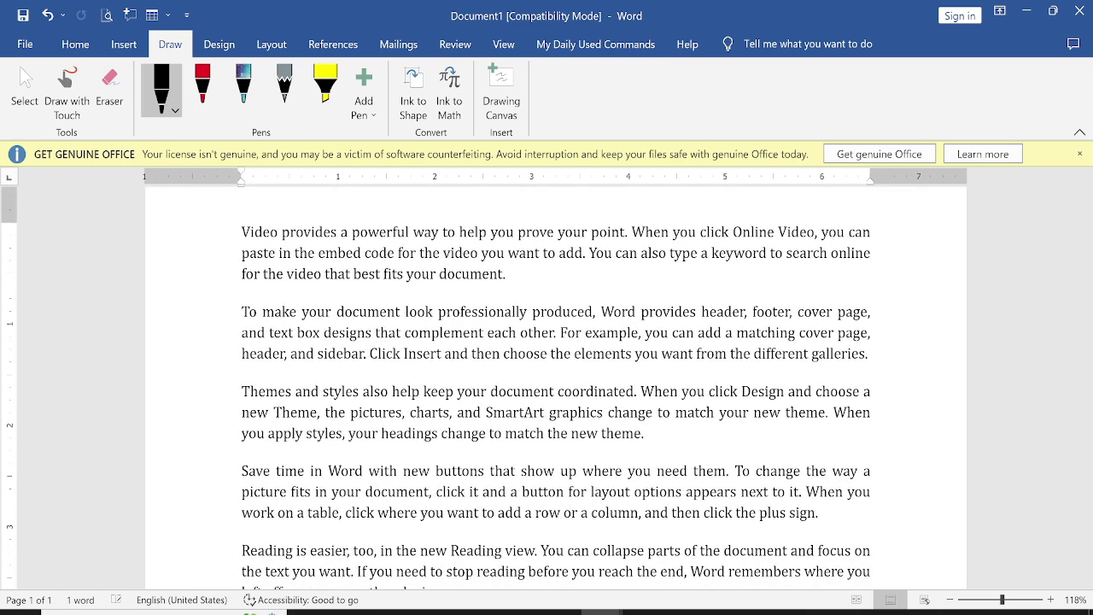
# - Switch the entire document's text to left alignment and back to justified alignment
pyautogui.click(76, 44)
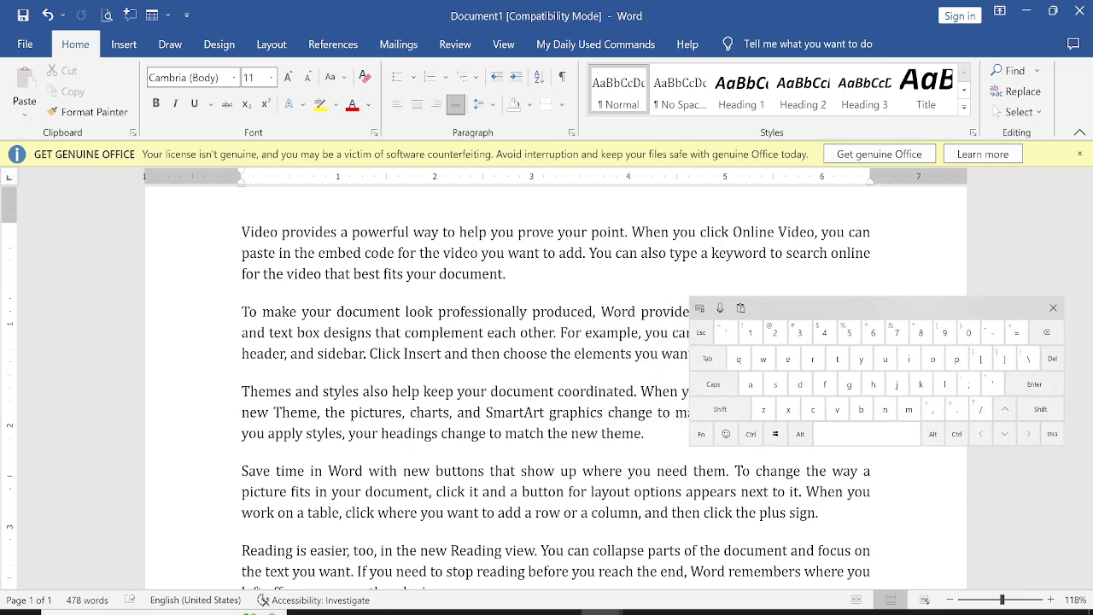
pyautogui.hotkey('ctrl', 'a')
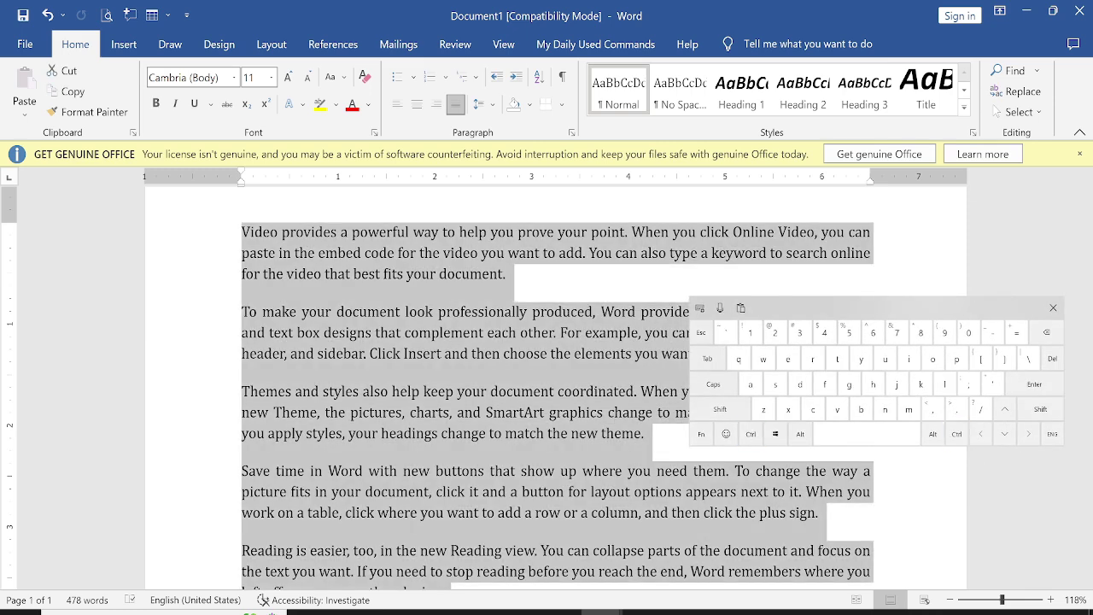
pyautogui.hotkey('ctrl', 'l')
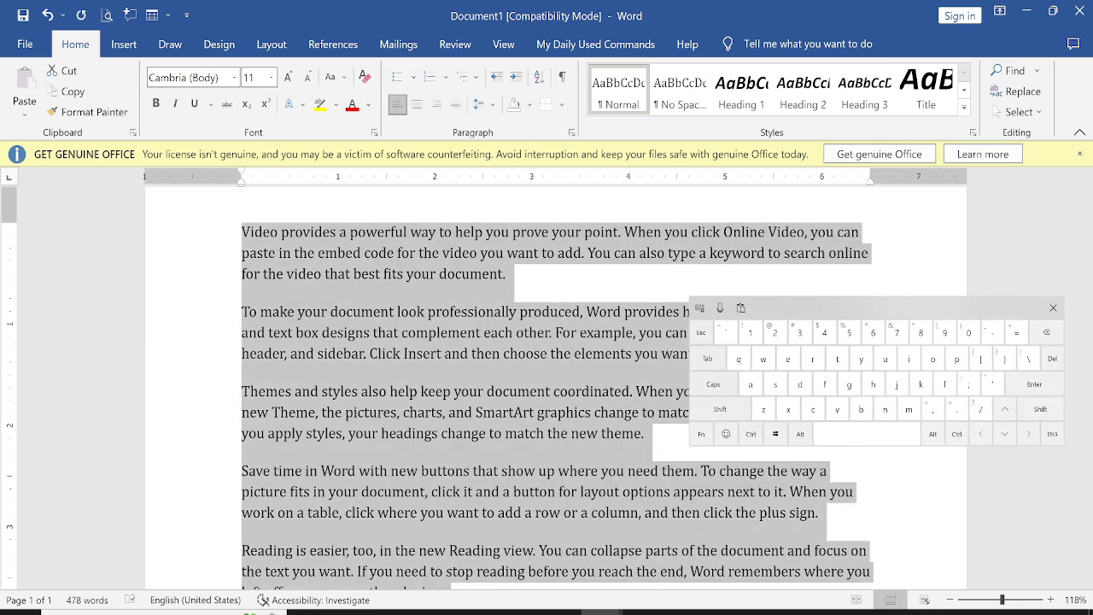
pyautogui.moveTo(943, 306); pyautogui.dragTo(945, 495)
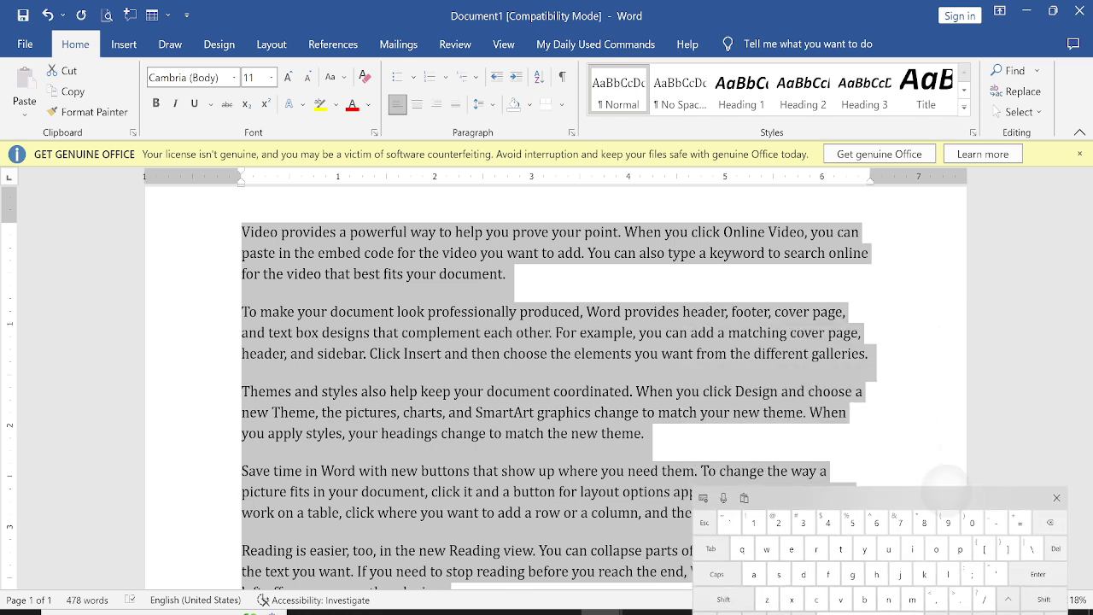
pyautogui.moveTo(945, 494); pyautogui.dragTo(936, 359)
pyautogui.click(746, 488)
pyautogui.click(891, 439)
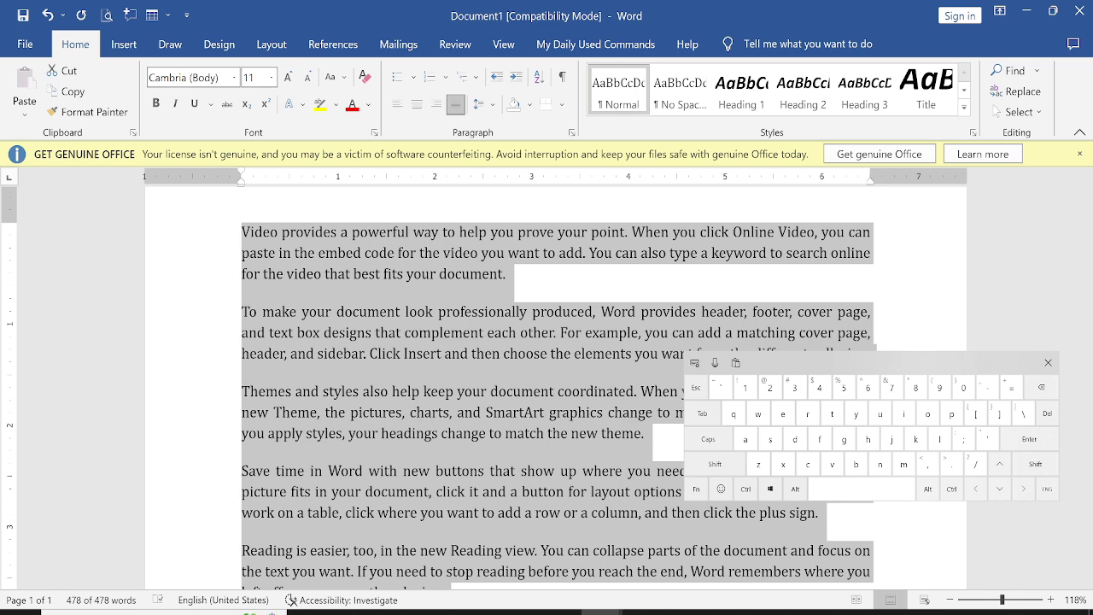
pyautogui.click(675, 376)
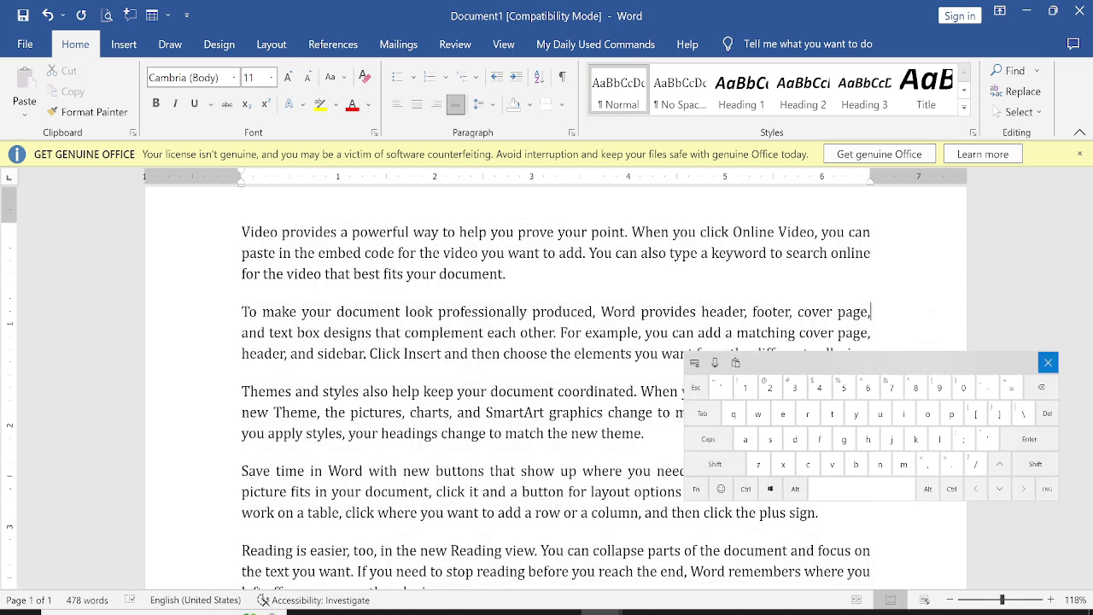
pyautogui.click(1049, 362)
# - Insert two blank paragraphs after the first paragraph, which ends with "best fits your document."
pyautogui.scroll(-1, 914, 333)
pyautogui.scroll(3, 913, 333)
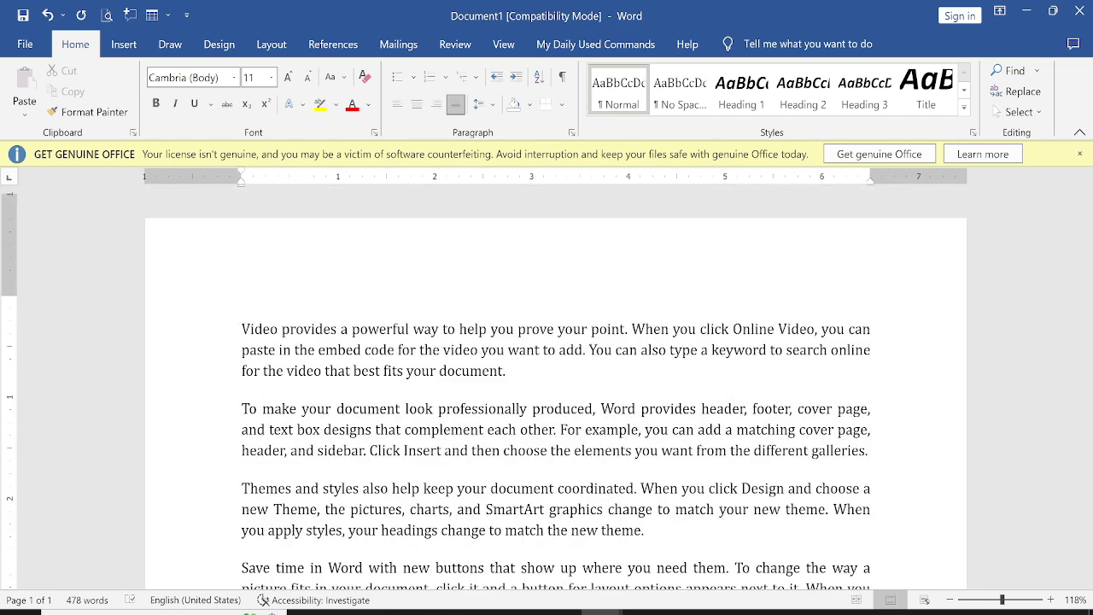
pyautogui.scroll(-2, 908, 361)
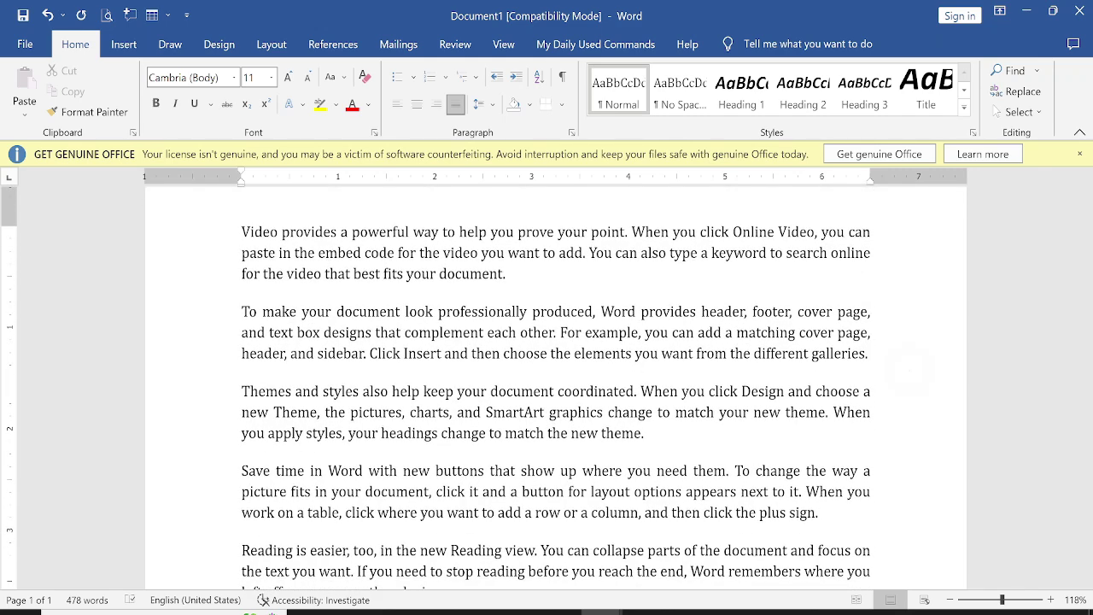
pyautogui.click(870, 319)
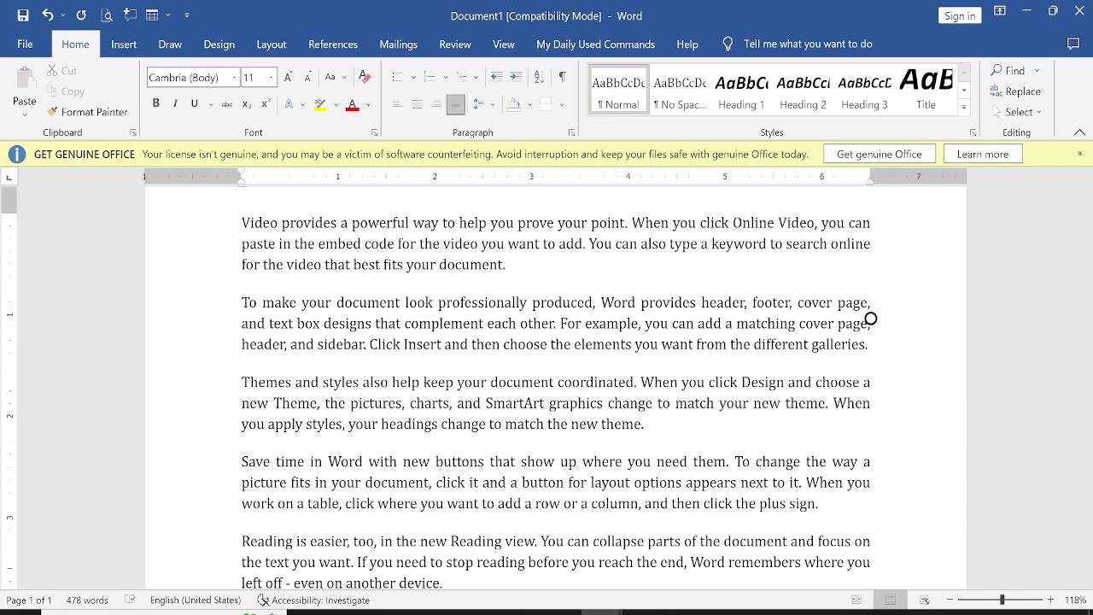
pyautogui.click(506, 279)
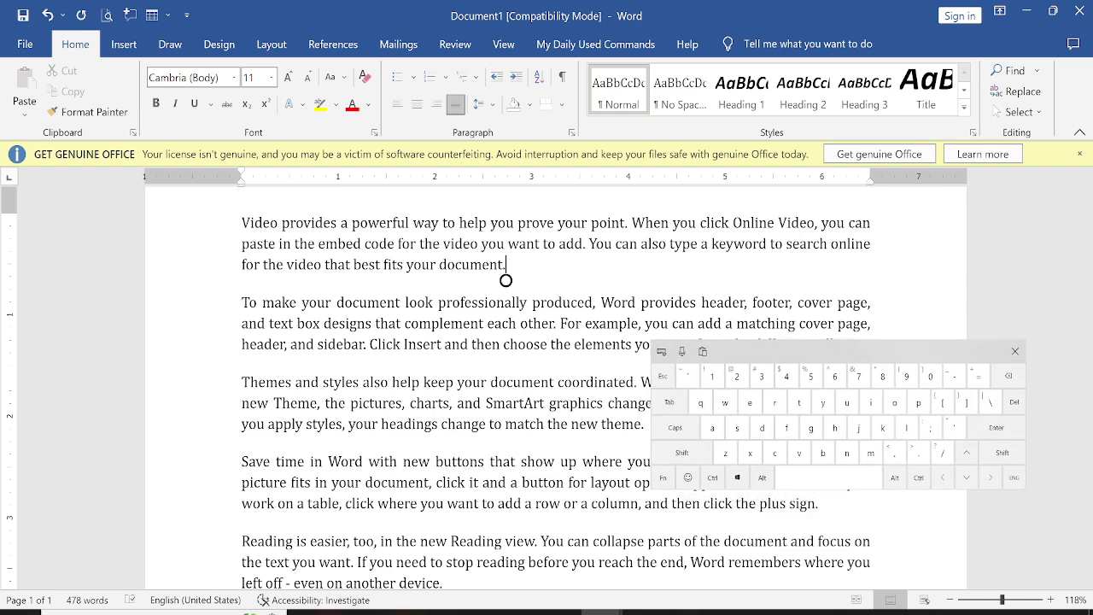
pyautogui.click(990, 425)
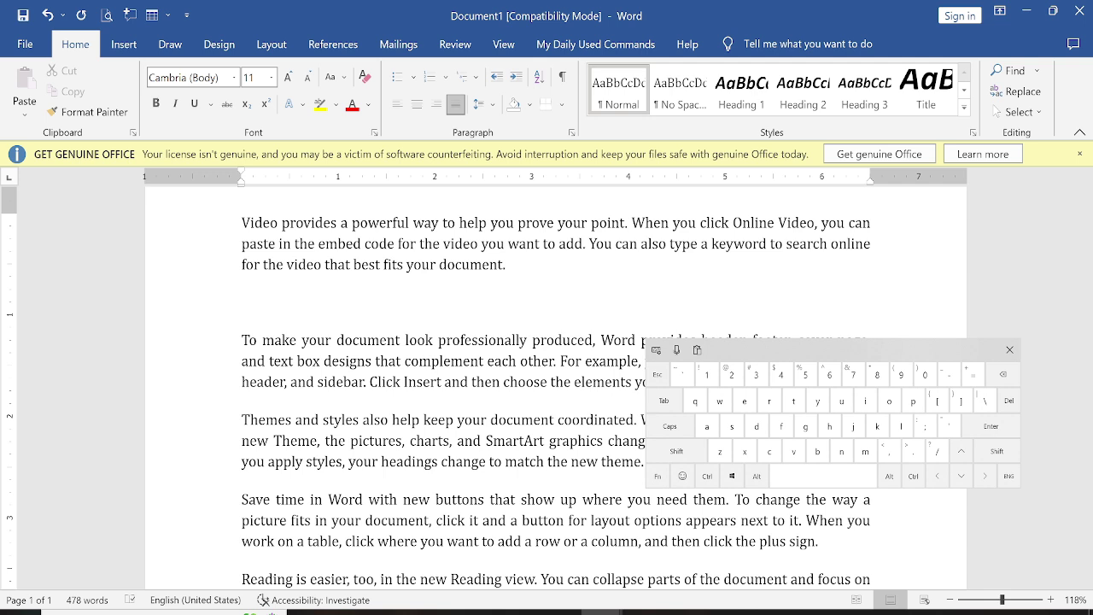
pyautogui.press('Return')
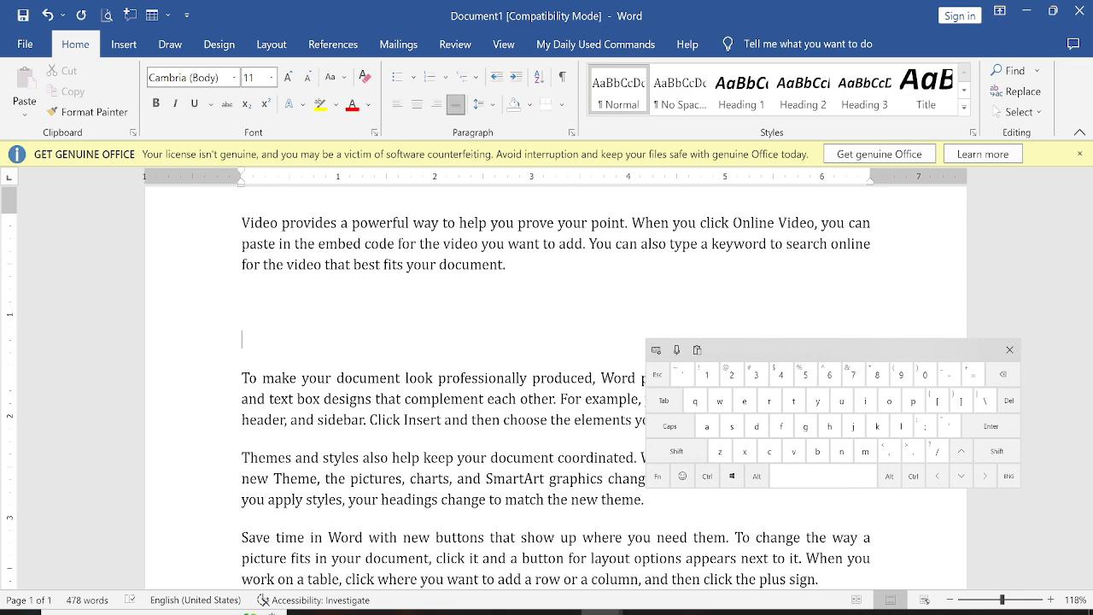
# - Create a bulleted list with four-diamond bullets in the second blank paragraph, with the items Apple, Onion, Mango, Orange and Carrot
pyautogui.click(413, 77)
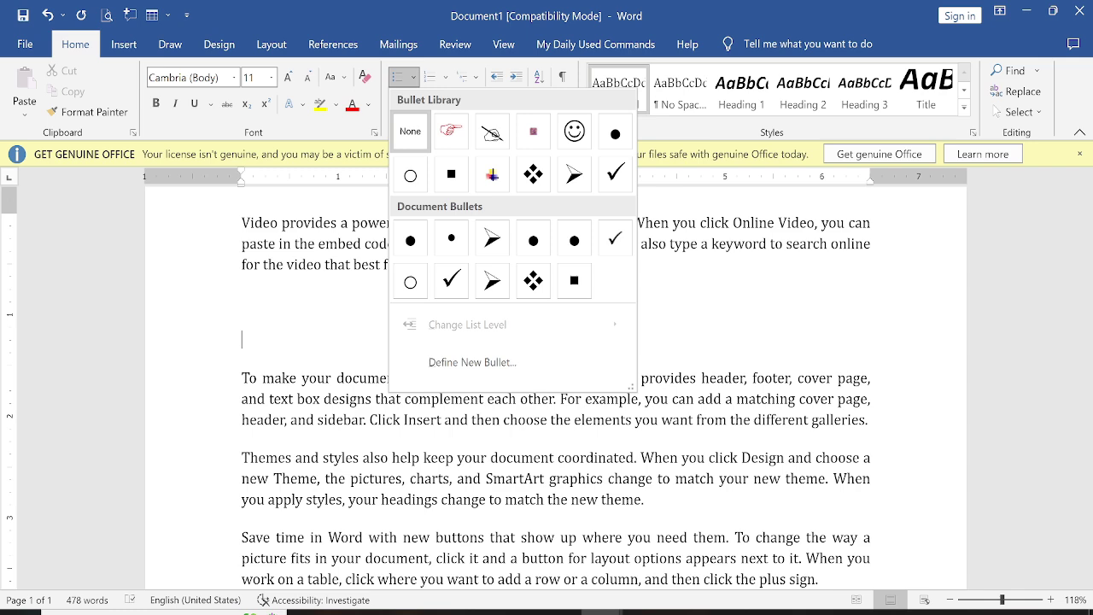
pyautogui.click(532, 174)
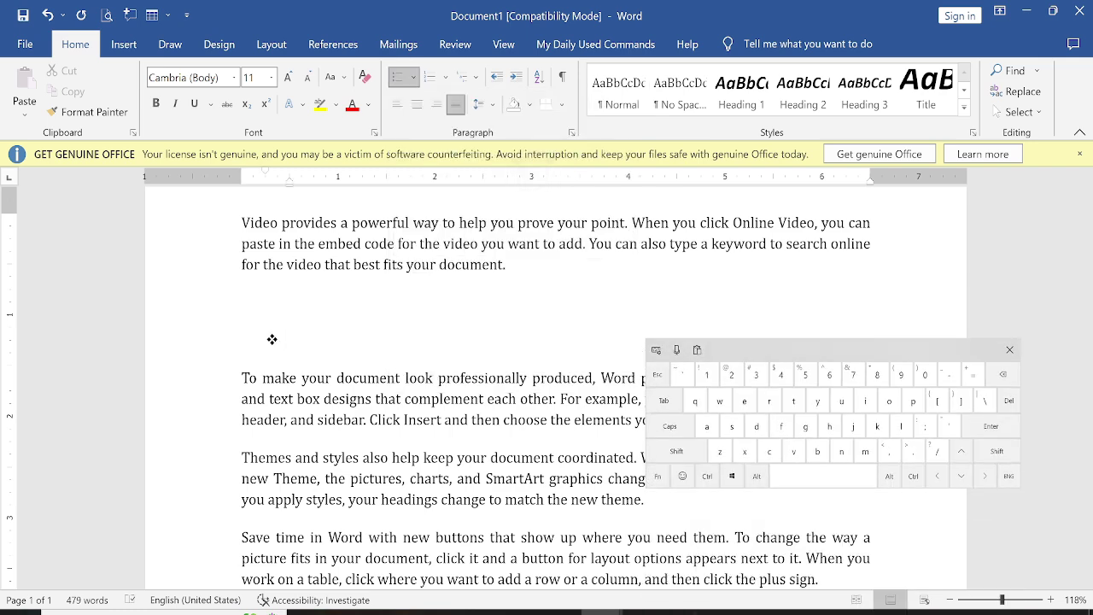
pyautogui.write('Apple')
pyautogui.press('Return')
pyautogui.write('Onion')
pyautogui.press('Return')
pyautogui.write('Mango')
pyautogui.press('Return')
pyautogui.write('Orange')
pyautogui.press('Return')
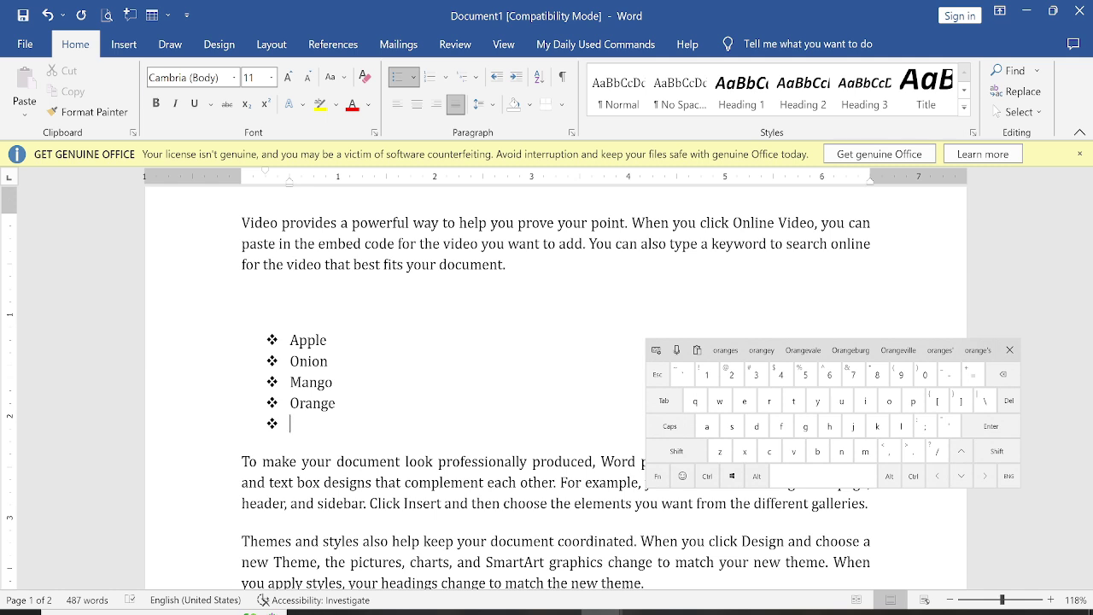
pyautogui.hscroll(1, 837, 350)
pyautogui.hscroll(2, 778, 351)
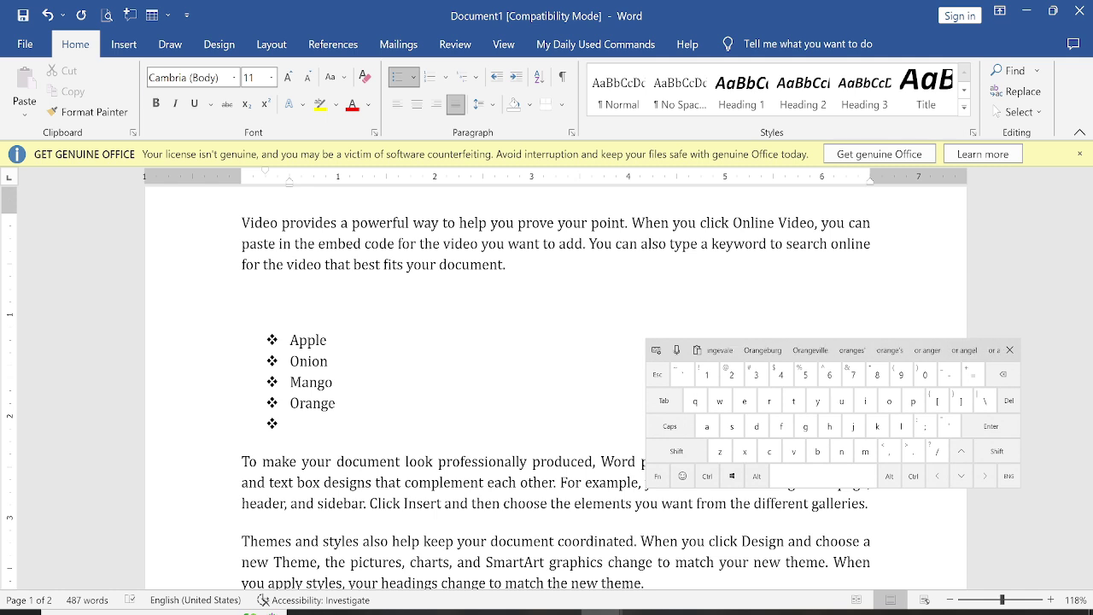
pyautogui.write('Carrot')
pyautogui.press('Return')
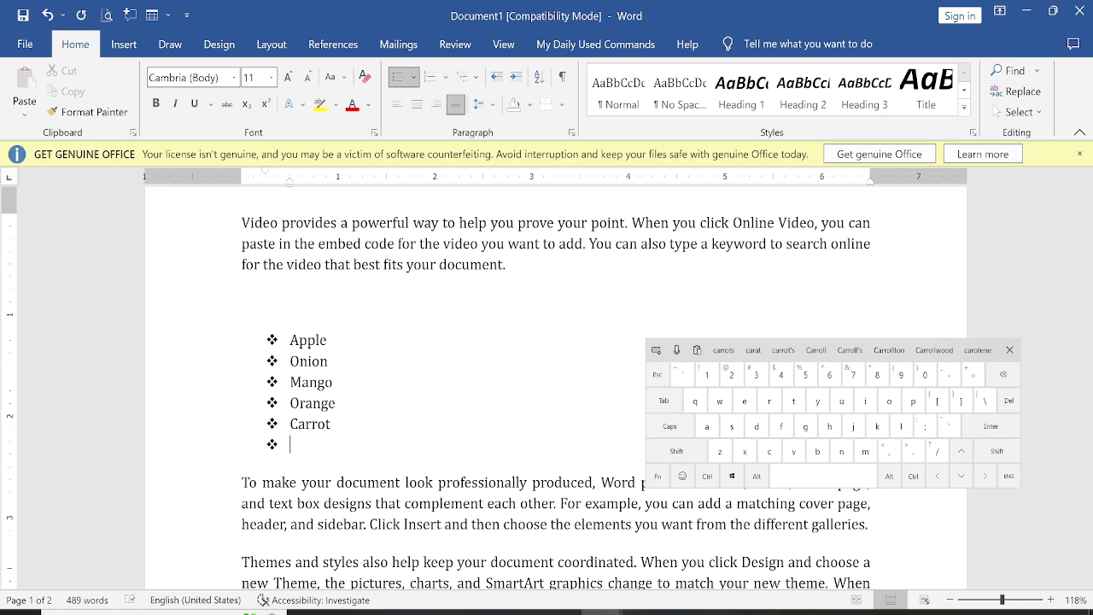
# - Remove the bullet from the empty item below Carrot to end the list
pyautogui.click(413, 77)
pyautogui.click(408, 190)
pyautogui.click(410, 237)
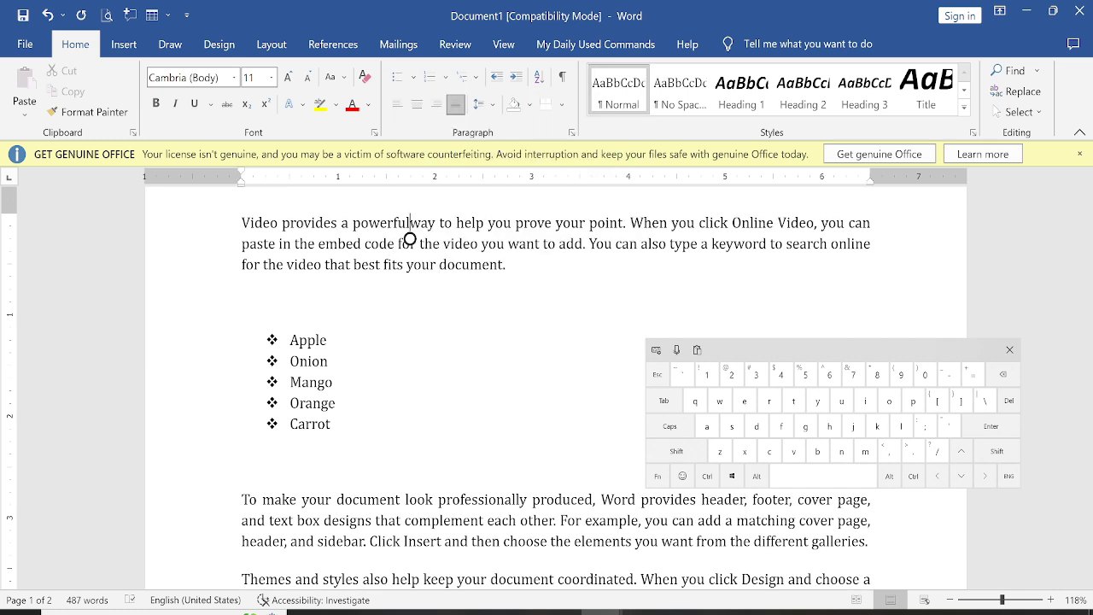
pyautogui.press('BackSpace')
# - Try ending the list with an empty item after Carrot, and delete the added blank lines
pyautogui.click(330, 435)
pyautogui.press('Return')
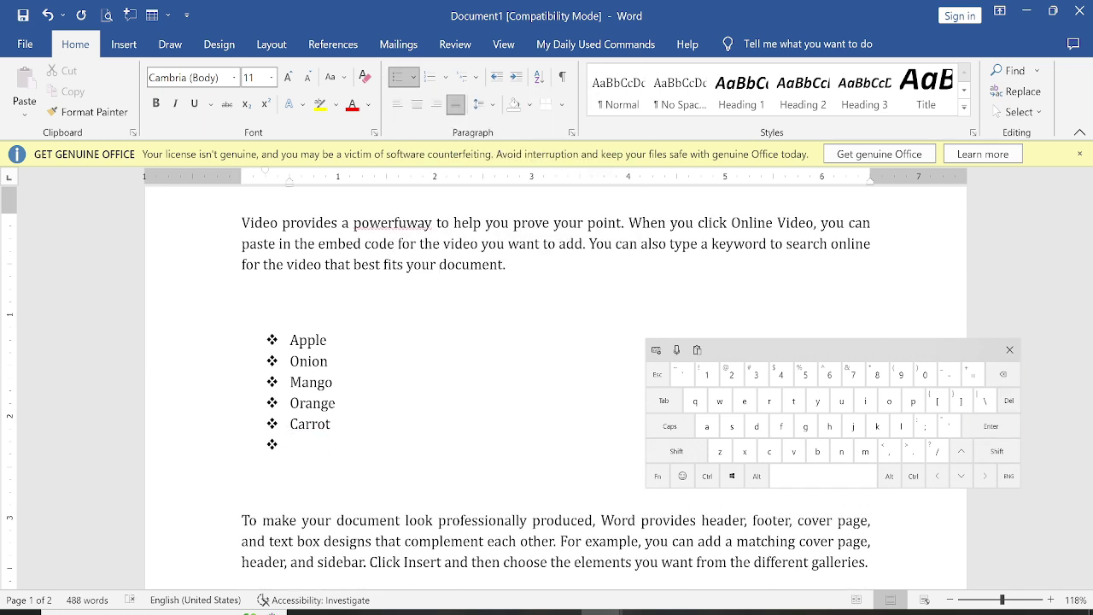
pyautogui.press('Return')
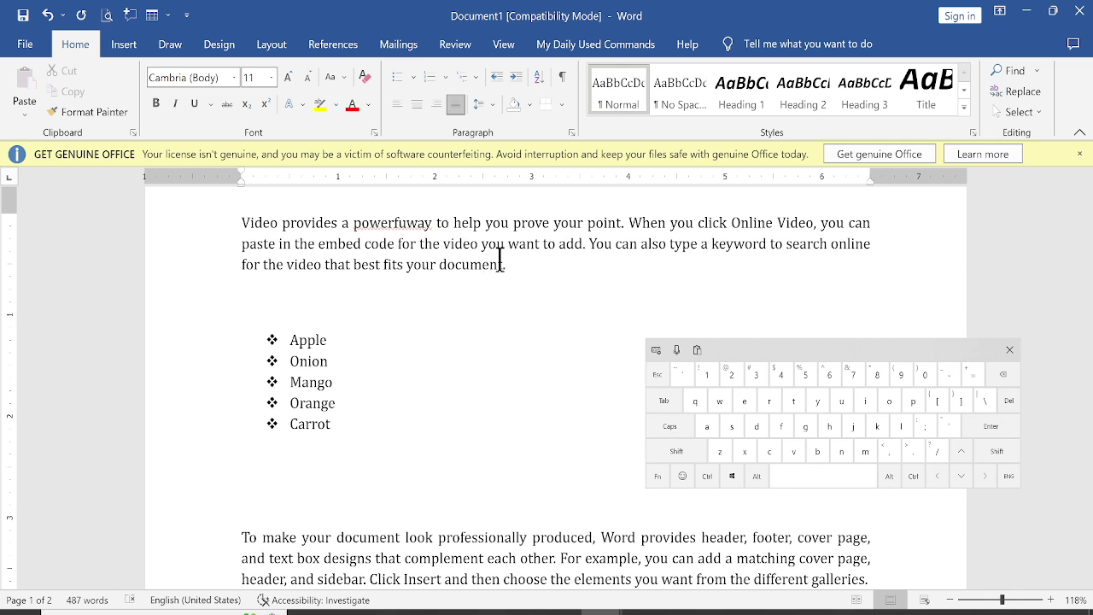
pyautogui.press('BackSpace')
pyautogui.press('BackSpace')
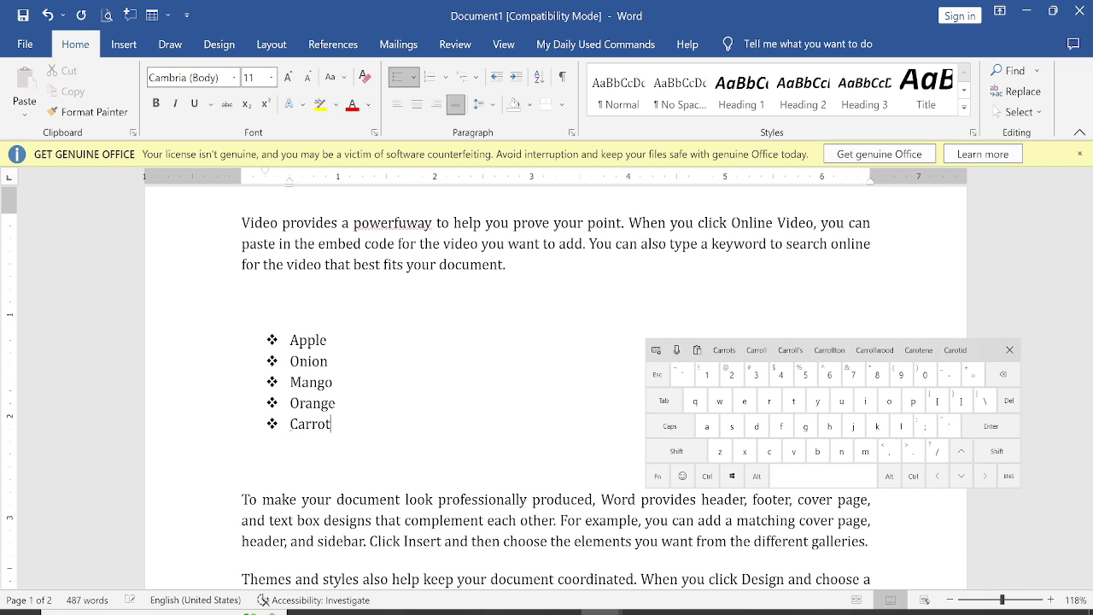
# - Add a line below Carrot, take it out of the bulleted list and return it to the page's left margin
pyautogui.press('Return')
pyautogui.press('BackSpace')
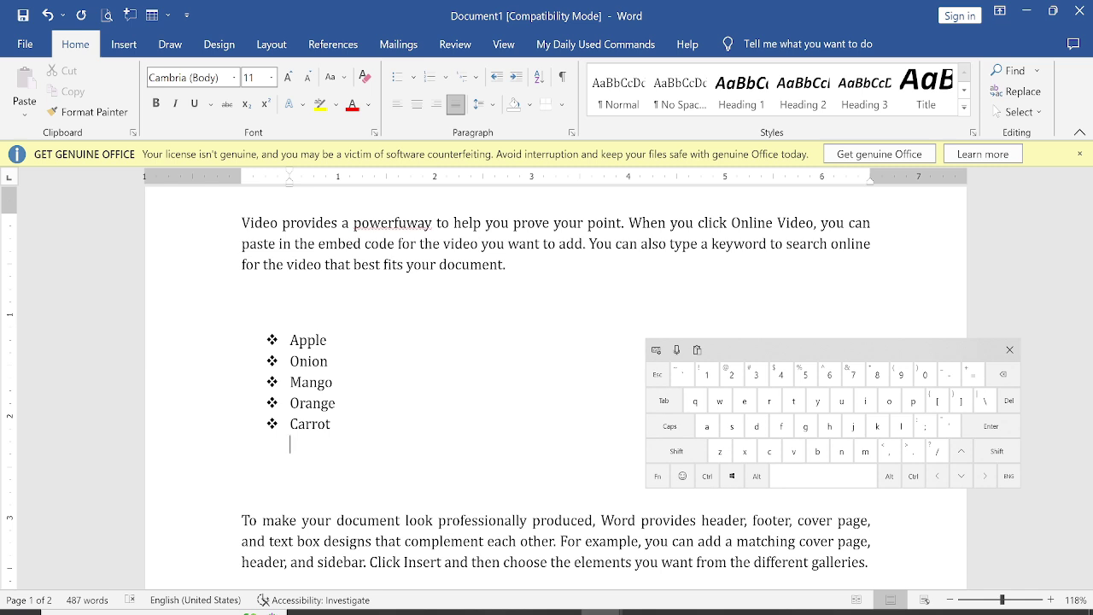
pyautogui.press('Return')
pyautogui.press('BackSpace')
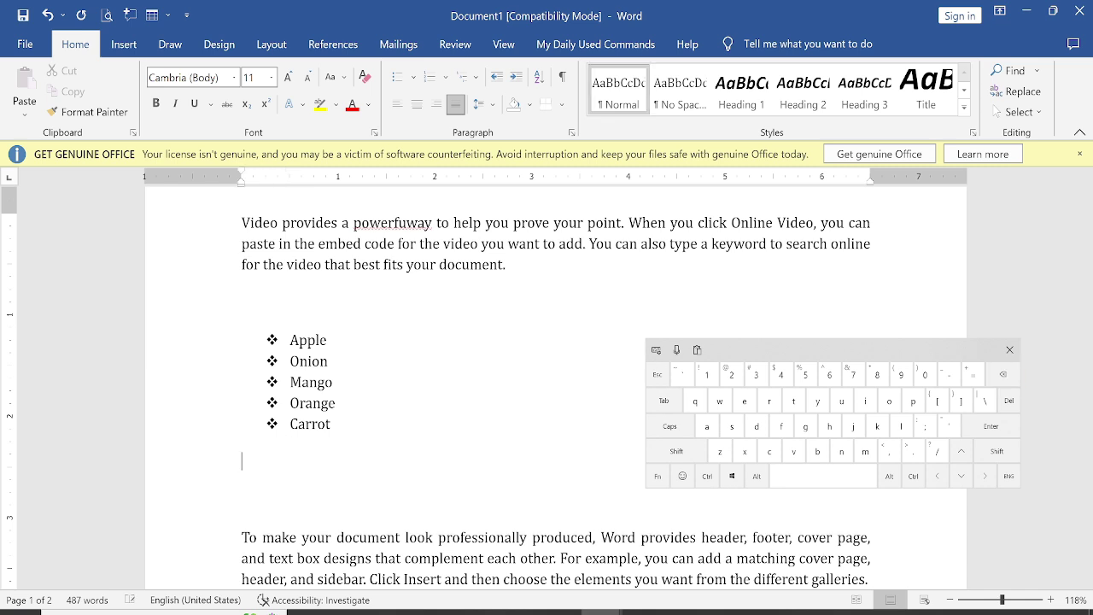
pyautogui.press('BackSpace')
pyautogui.press('Return')
pyautogui.press('Return')
# - Sort the five bulleted items by paragraph text in ascending order, putting away the on-screen keyboard
pyautogui.click(353, 383)
pyautogui.moveTo(303, 341); pyautogui.dragTo(341, 441)
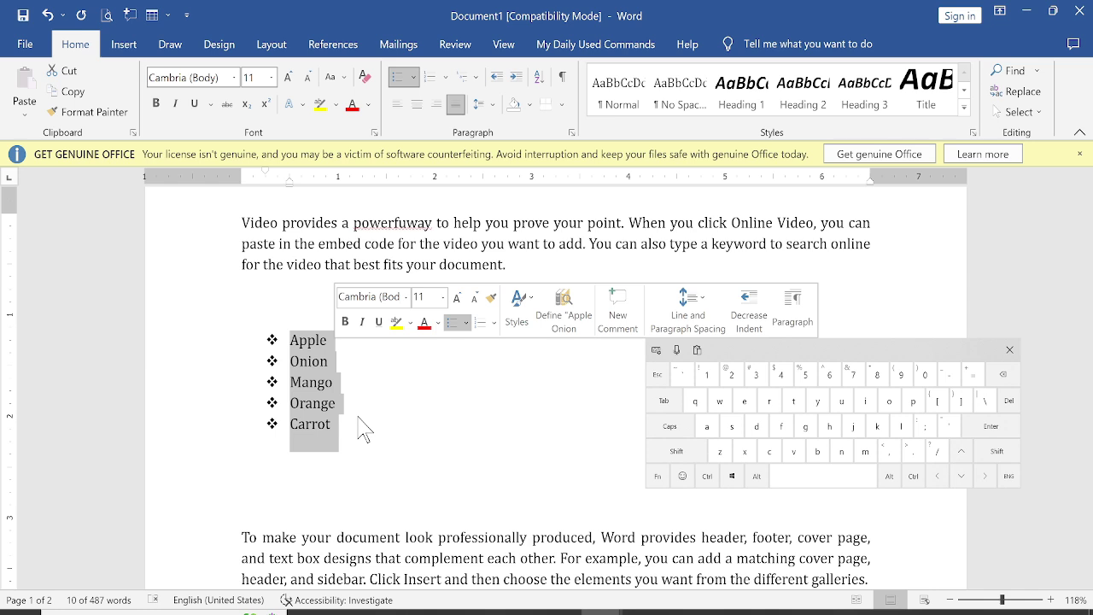
pyautogui.click(538, 77)
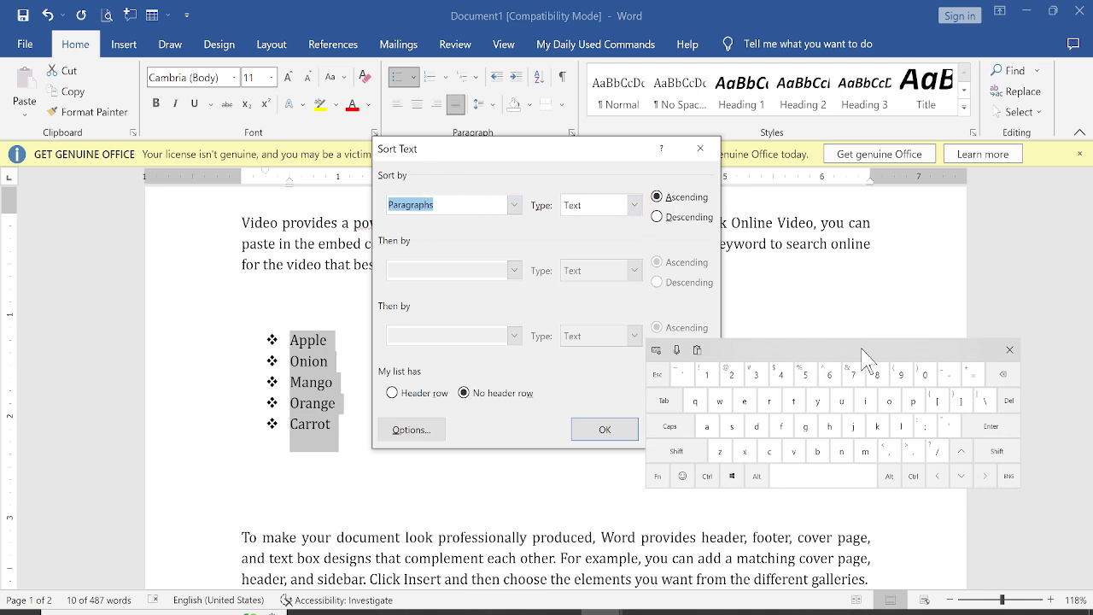
pyautogui.click(1009, 349)
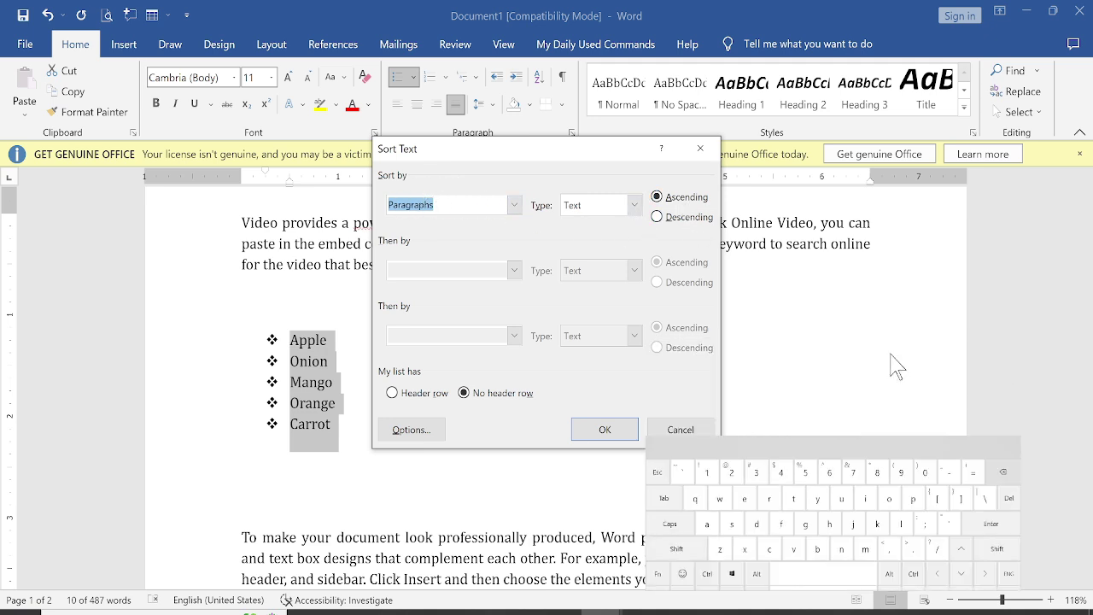
pyautogui.click(605, 431)
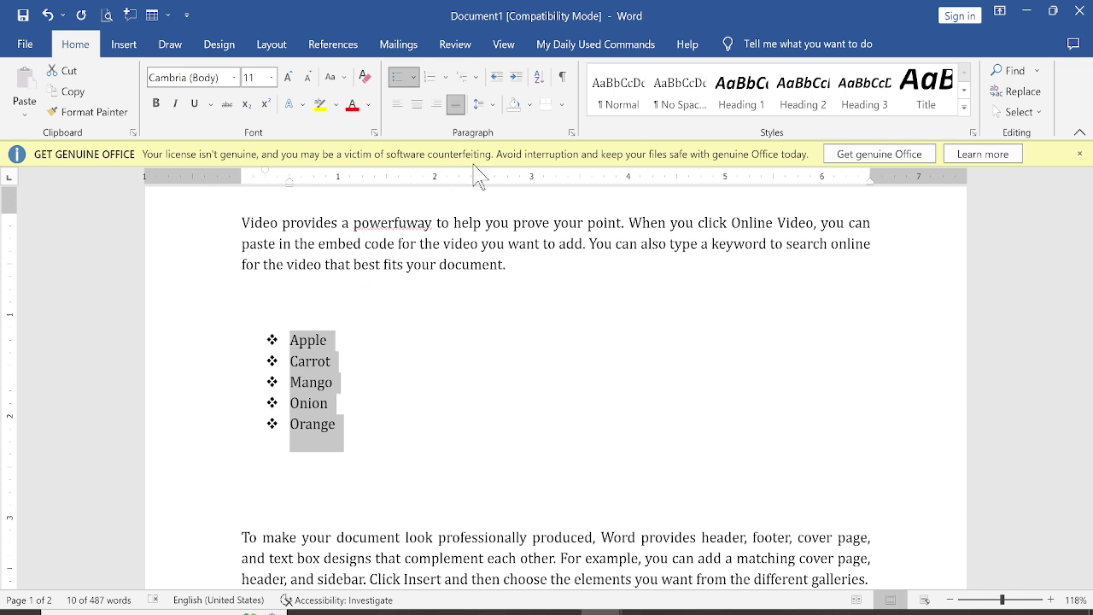
# - Sort the five bulleted items by paragraph text in descending order
pyautogui.click(541, 77)
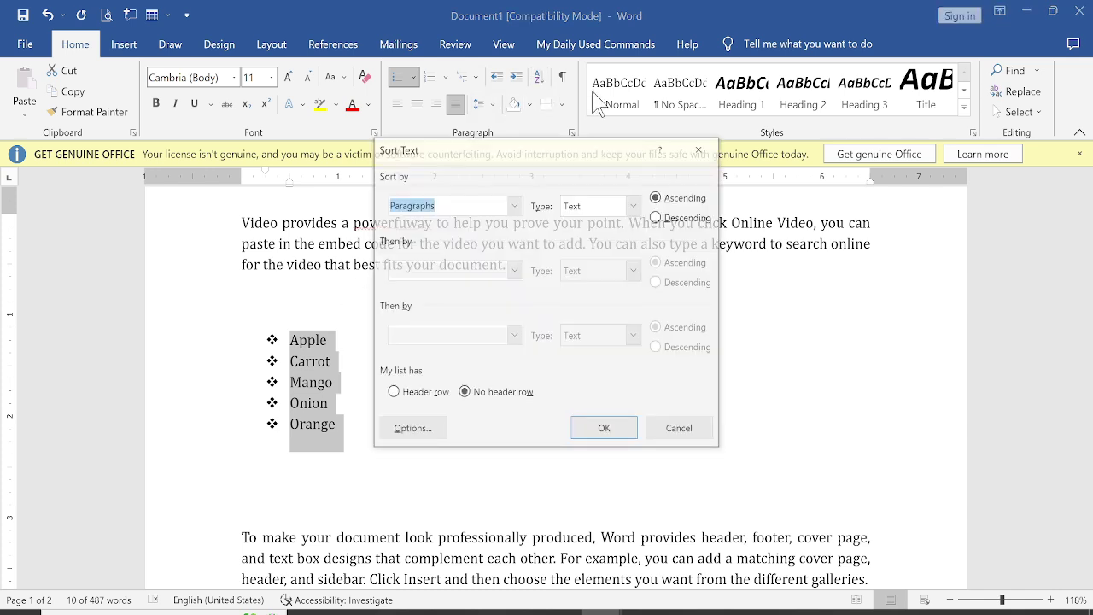
pyautogui.click(688, 219)
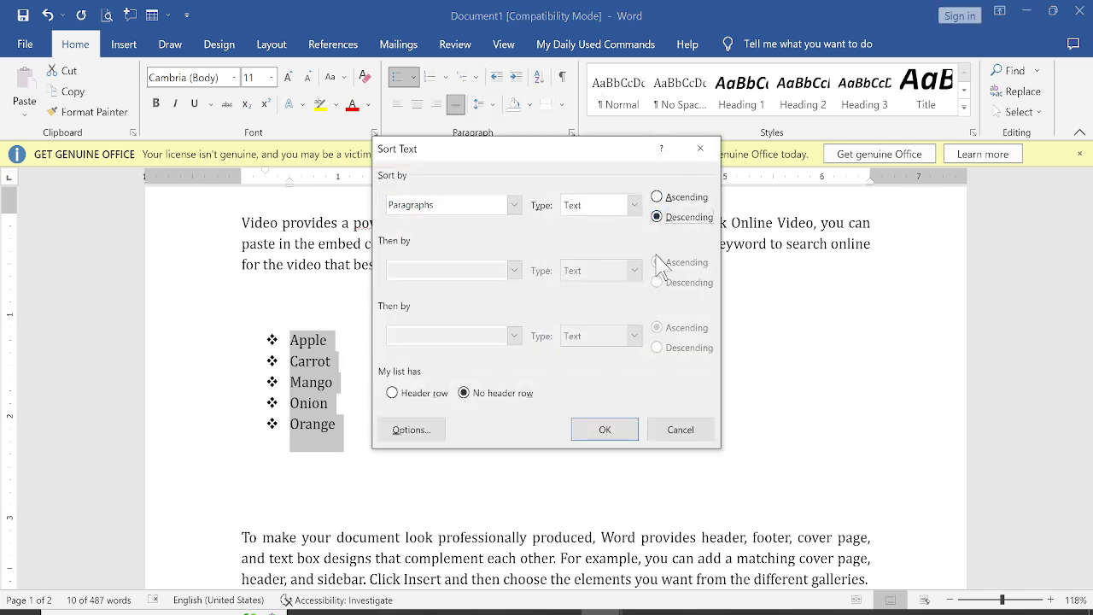
pyautogui.click(612, 437)
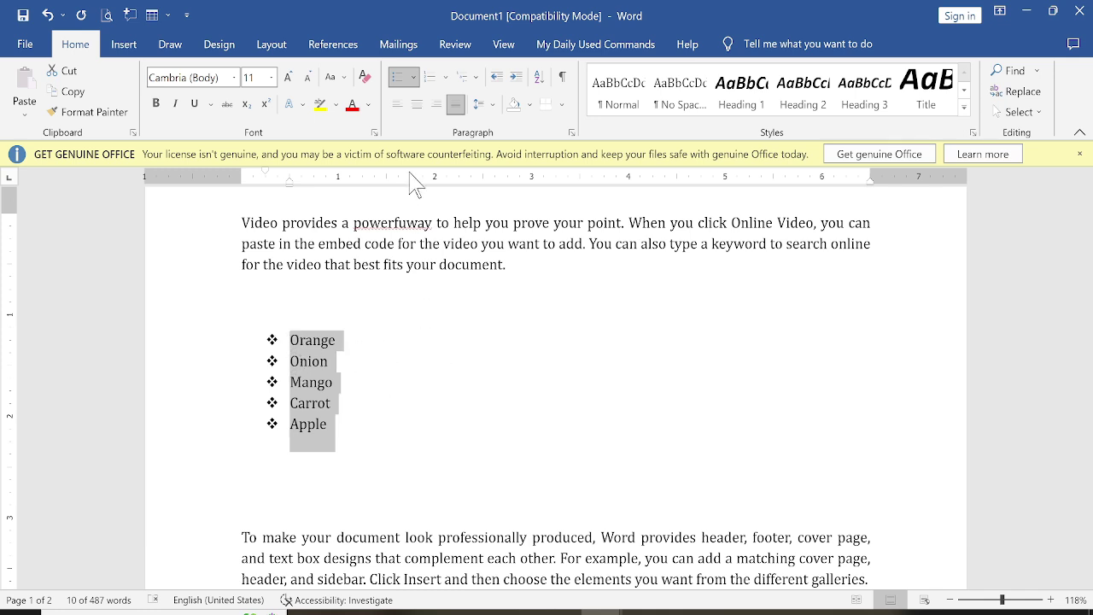
# - Increase the bulleted list's indent by four levels, and reduce it again until the bullets sit at 0.5 inch
pyautogui.click(519, 79)
pyautogui.click(519, 78)
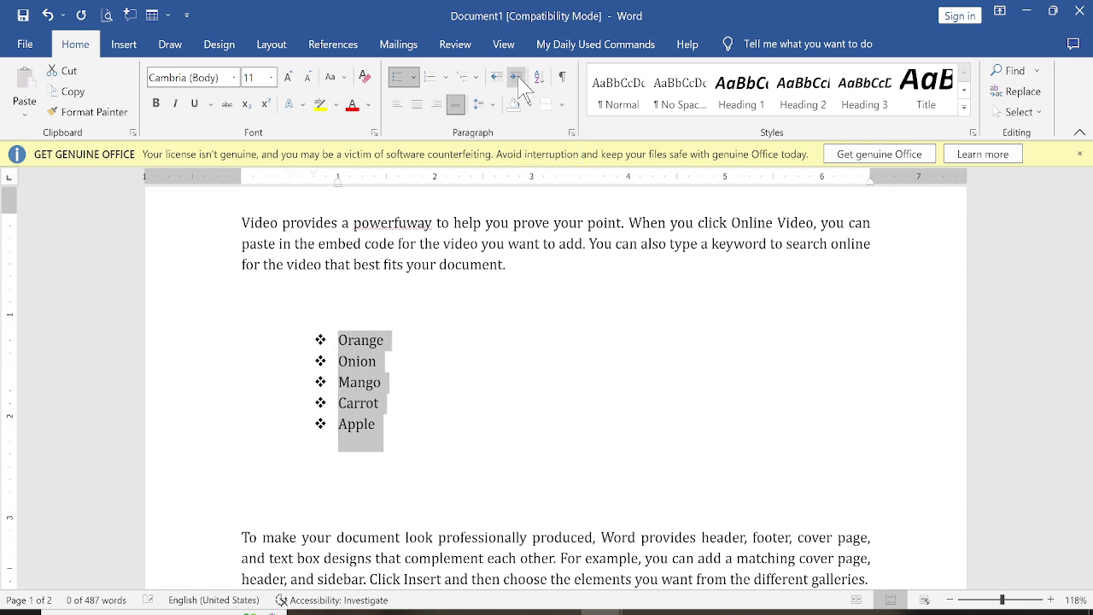
pyautogui.click(518, 79)
pyautogui.click(518, 79)
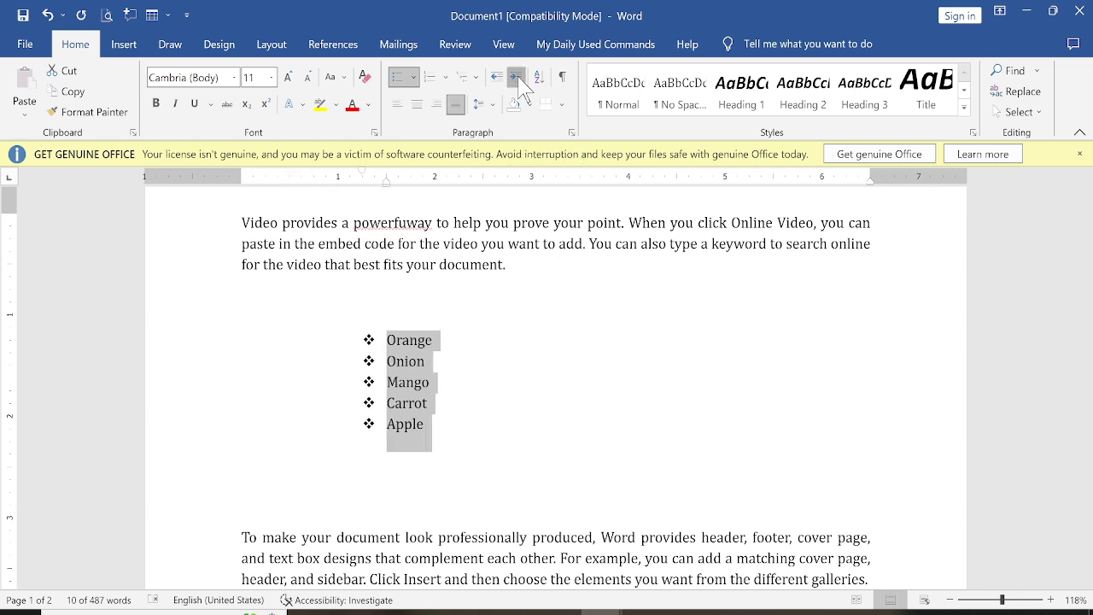
pyautogui.click(510, 80)
pyautogui.click(498, 78)
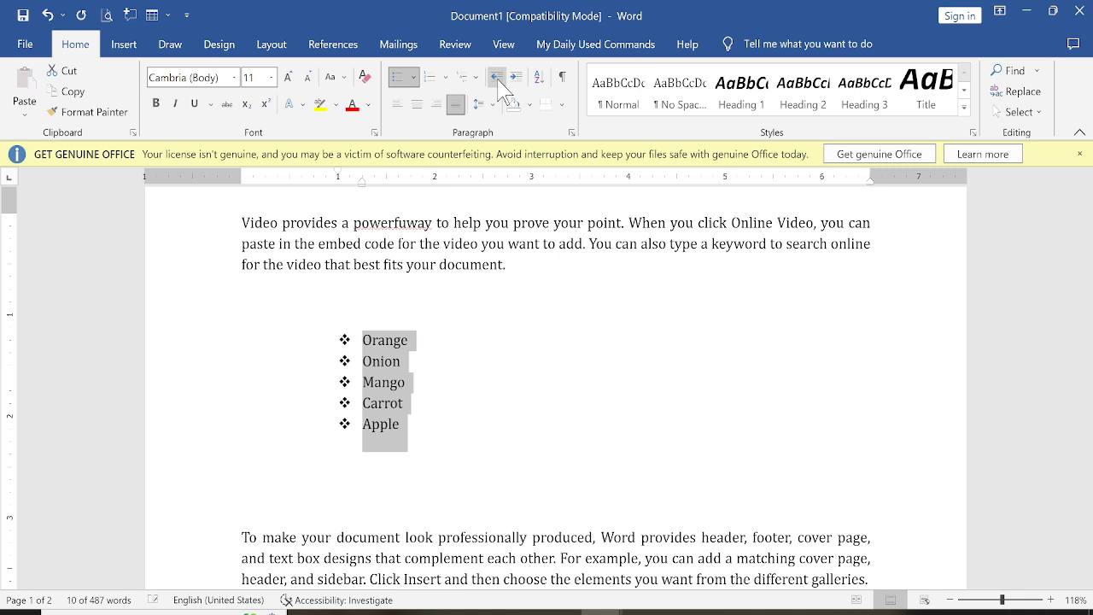
pyautogui.click(498, 79)
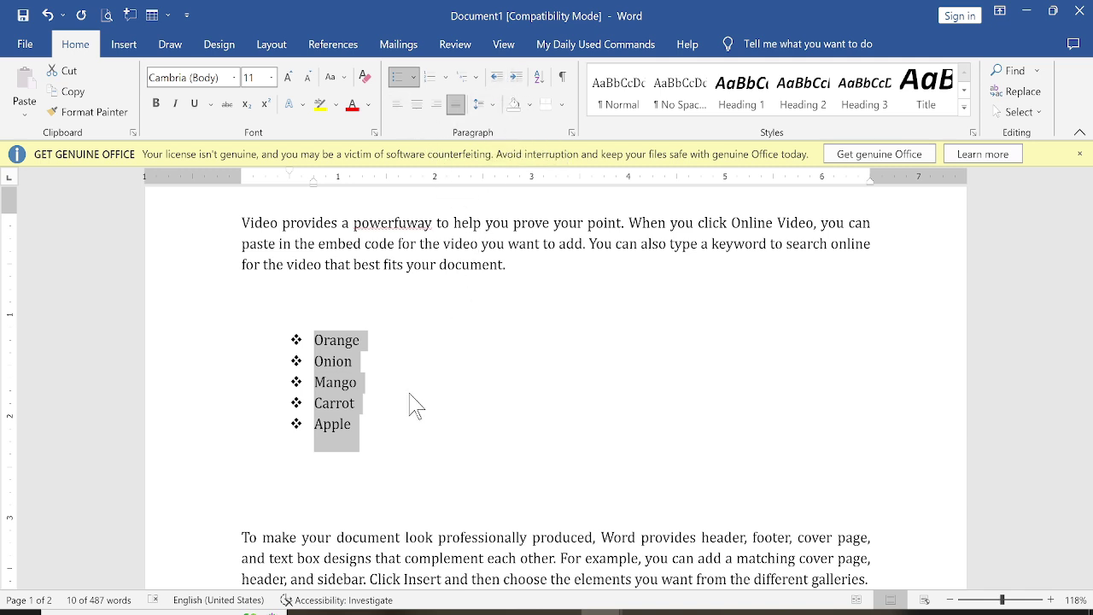
# - Move the list's ruler indents so the bullets sit at about 0.9 inch and the item text at about 1.1 inches
pyautogui.click(322, 341)
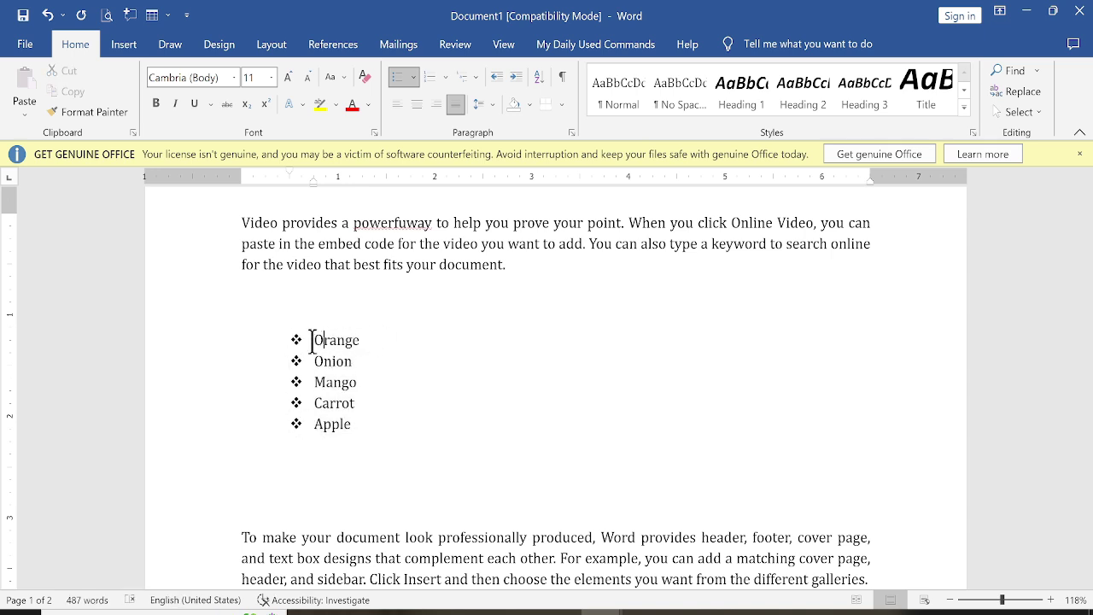
pyautogui.moveTo(314, 341); pyautogui.dragTo(367, 431)
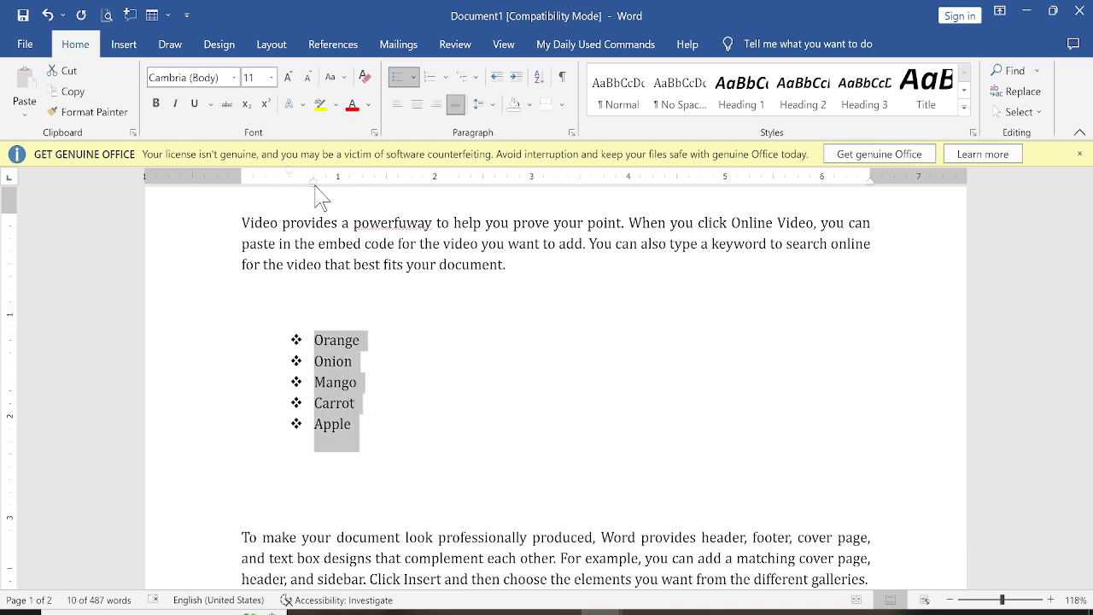
pyautogui.moveTo(314, 183)
pyautogui.mouseDown()
pyautogui.moveTo(342, 200)
pyautogui.moveTo(326, 180)
pyautogui.moveTo(271, 181)
pyautogui.moveTo(282, 188)
pyautogui.mouseUp()
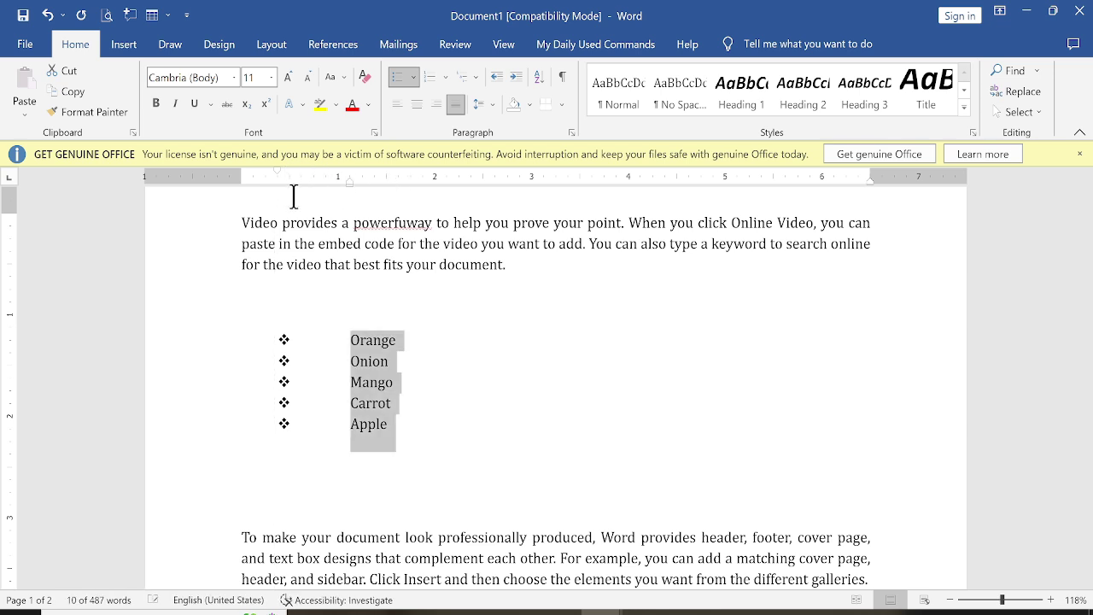
pyautogui.moveTo(283, 180)
pyautogui.mouseDown()
pyautogui.moveTo(312, 177)
pyautogui.moveTo(332, 190)
pyautogui.mouseUp()
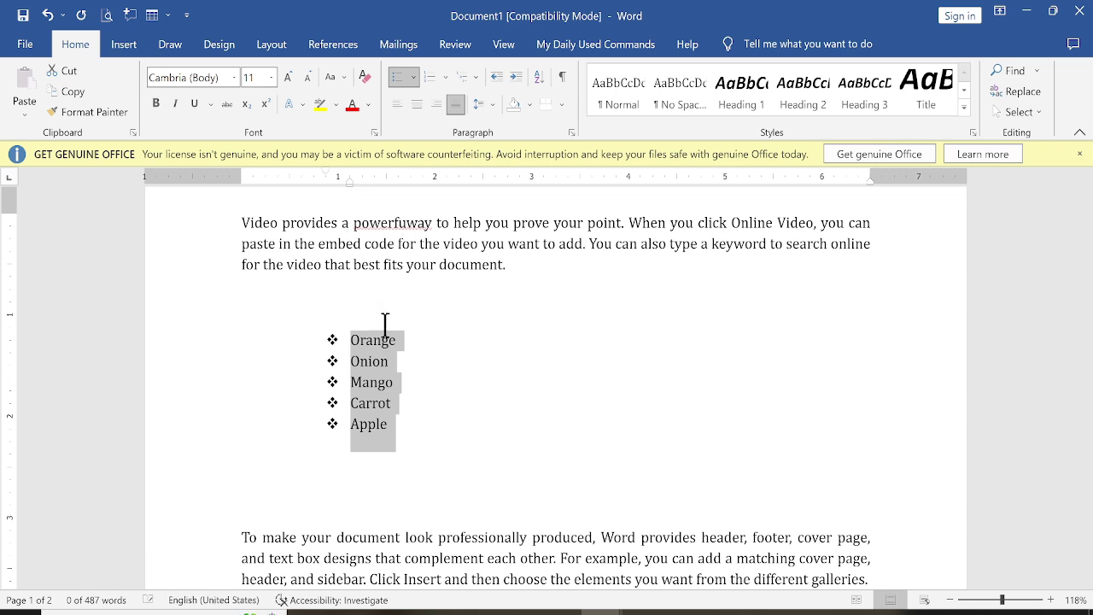
# - Change the bullets of the whole list from Orange to Apple to check marks
pyautogui.click(351, 341)
pyautogui.keyDown('shift'); pyautogui.click(434, 419); pyautogui.keyUp('shift')
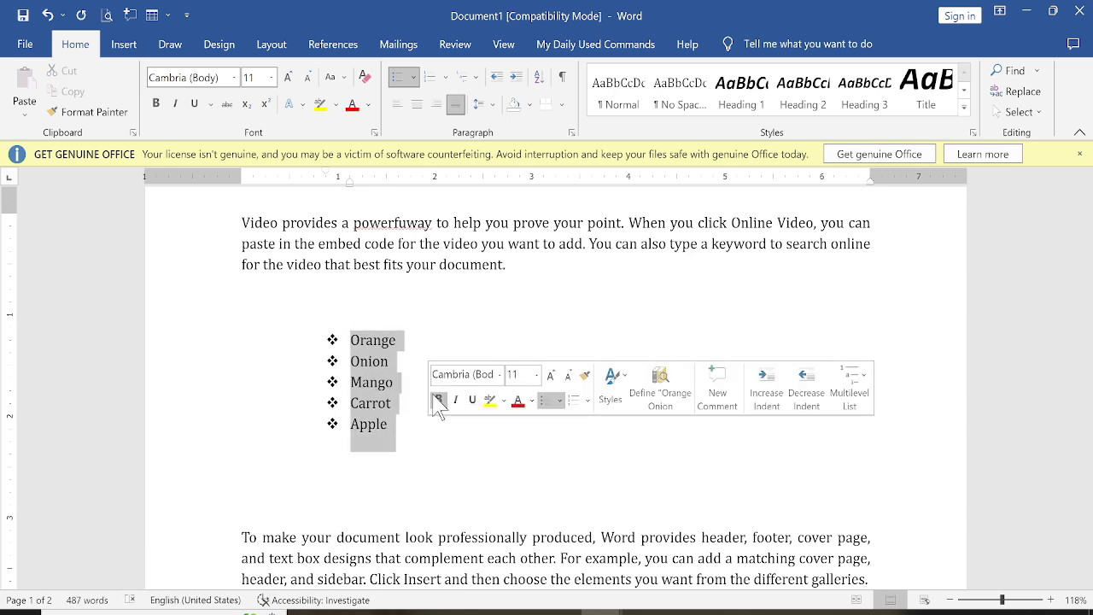
pyautogui.click(414, 79)
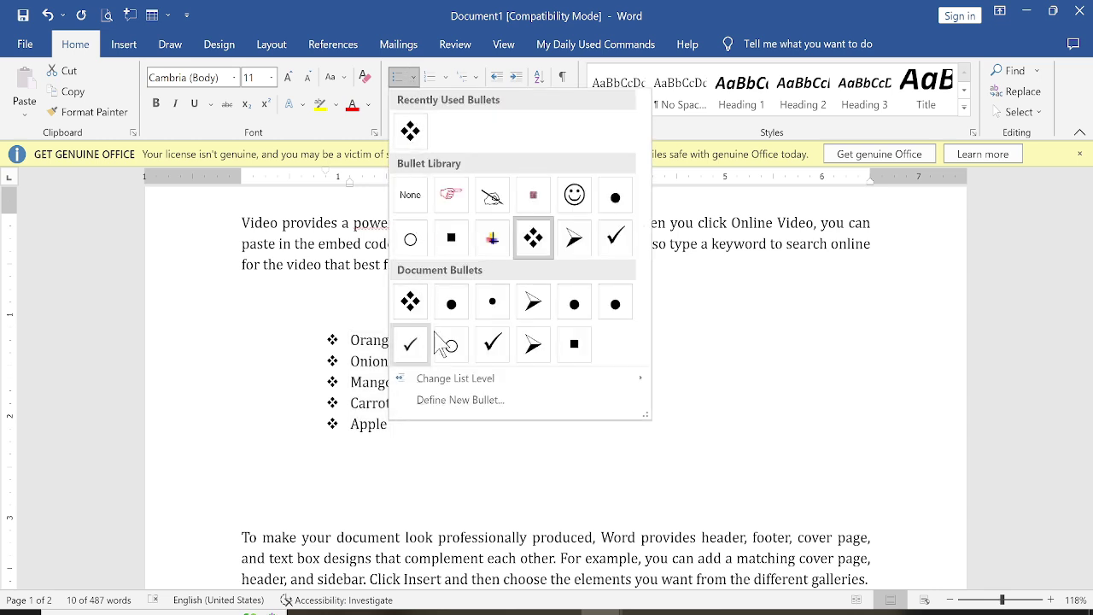
pyautogui.click(492, 345)
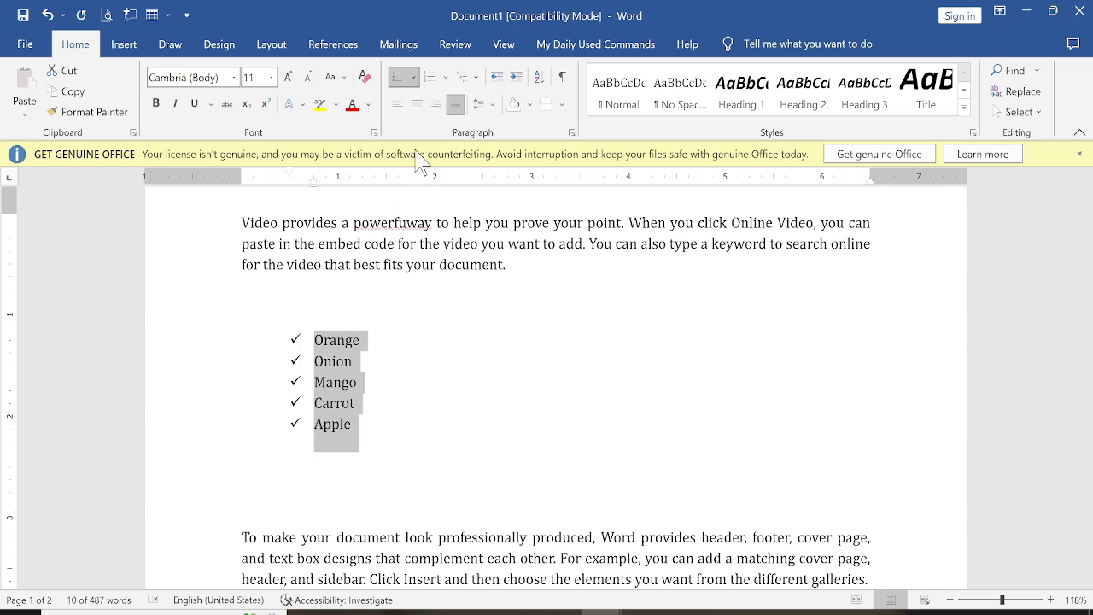
# - Define a new bullet for the list using the four-pointed star symbol, Wingdings character 170
pyautogui.click(414, 77)
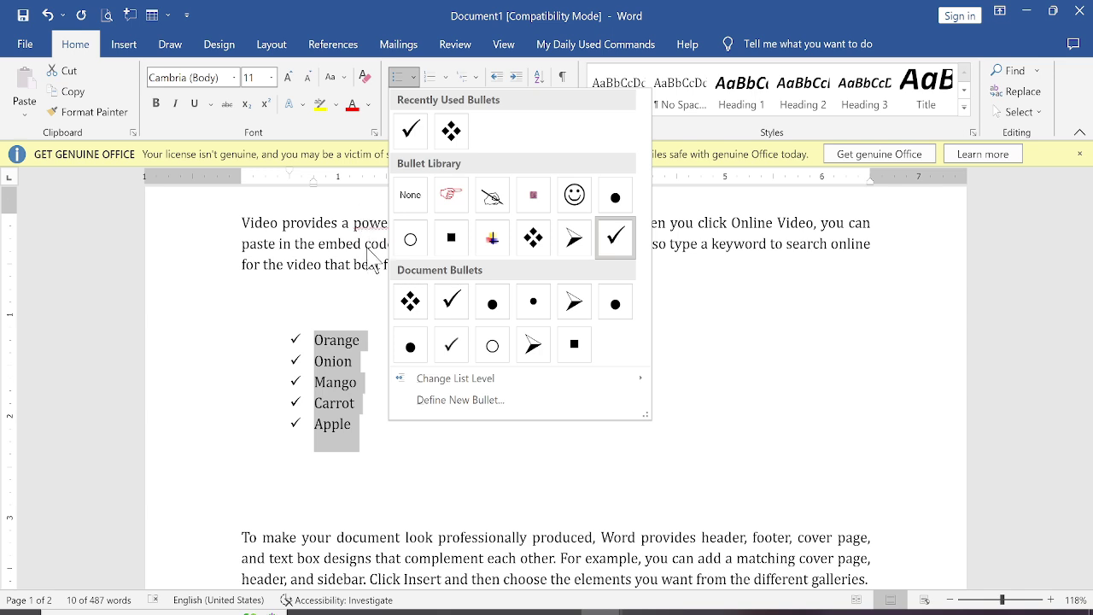
pyautogui.click(504, 410)
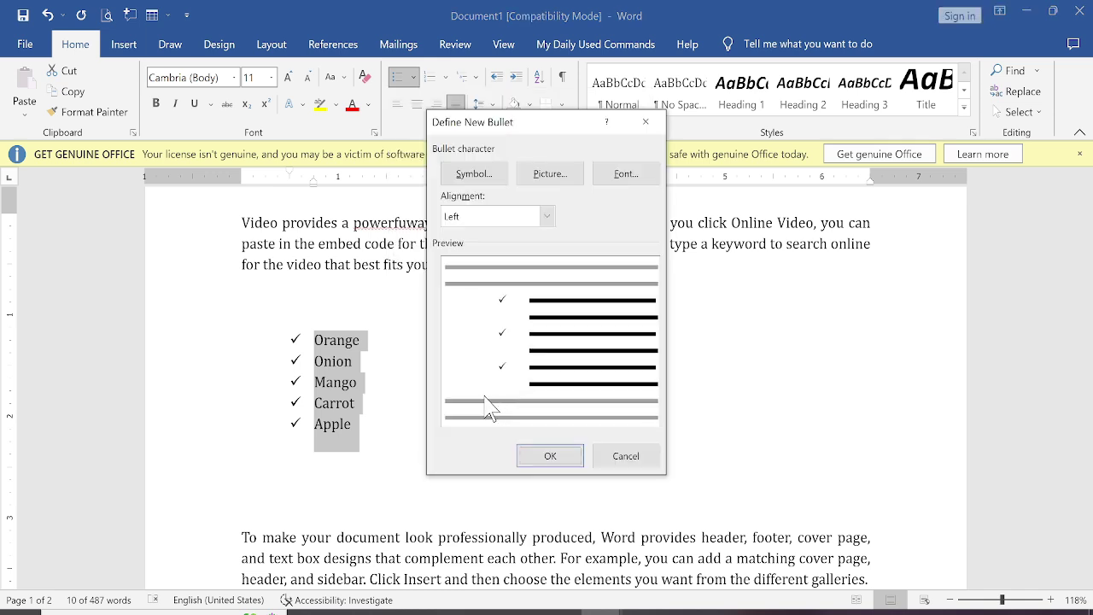
pyautogui.click(462, 176)
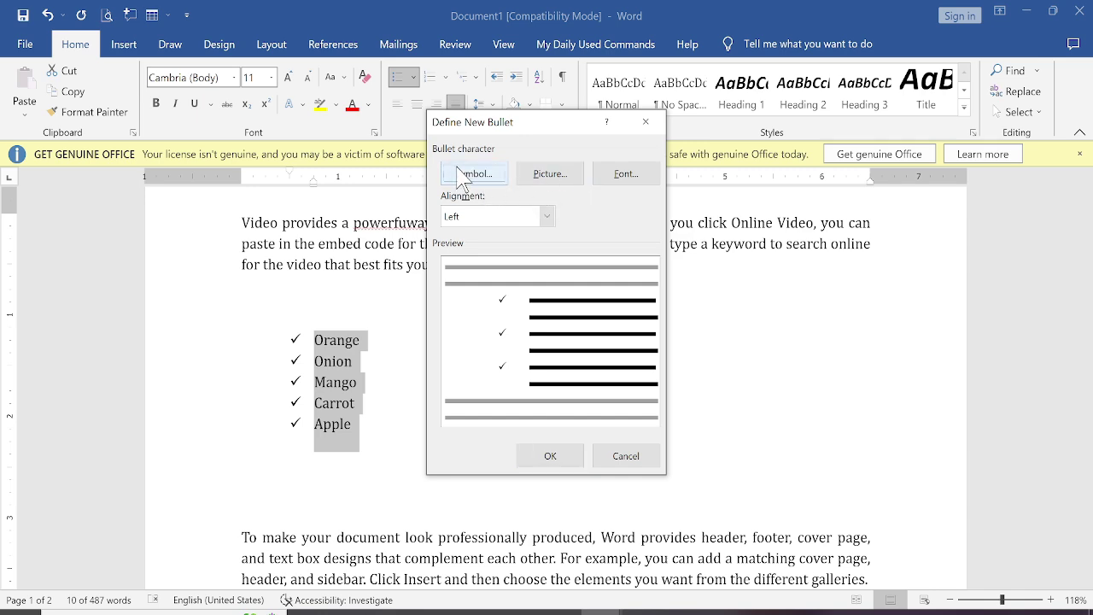
pyautogui.click(462, 175)
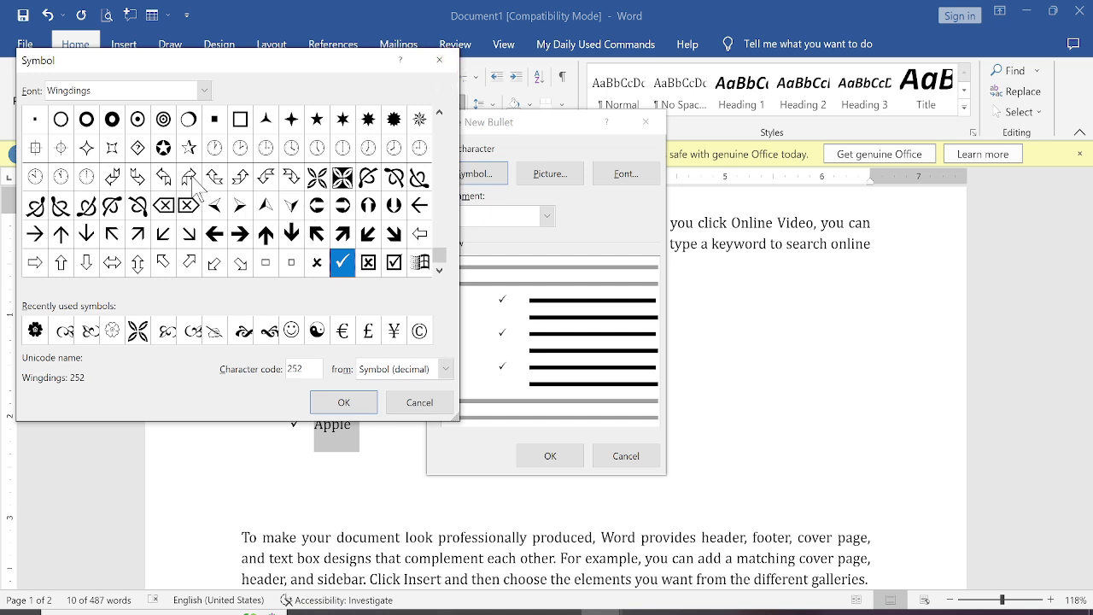
pyautogui.click(440, 112)
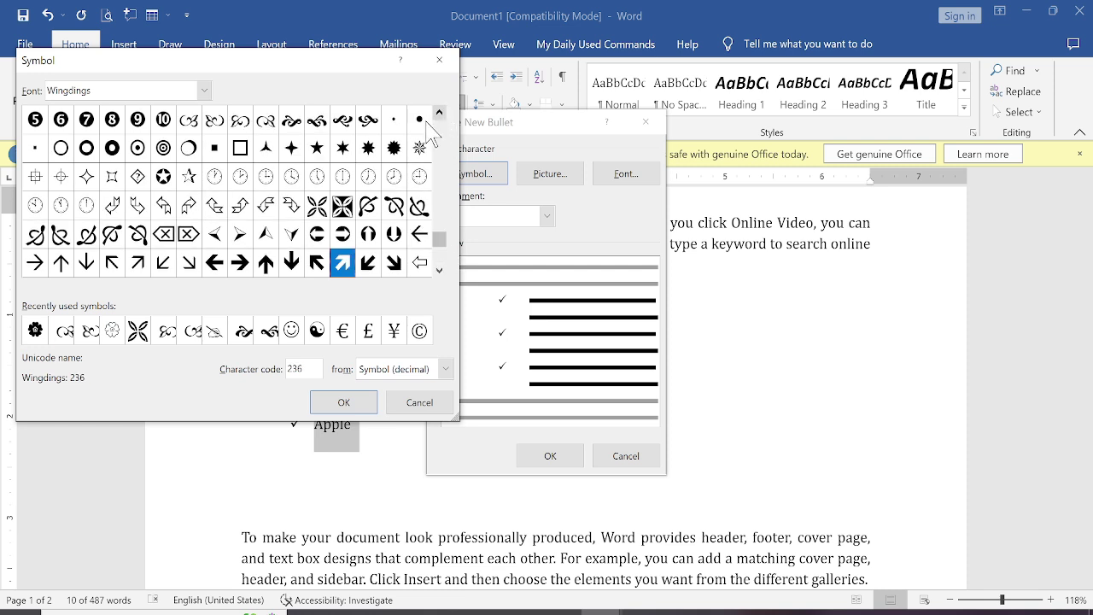
pyautogui.click(291, 148)
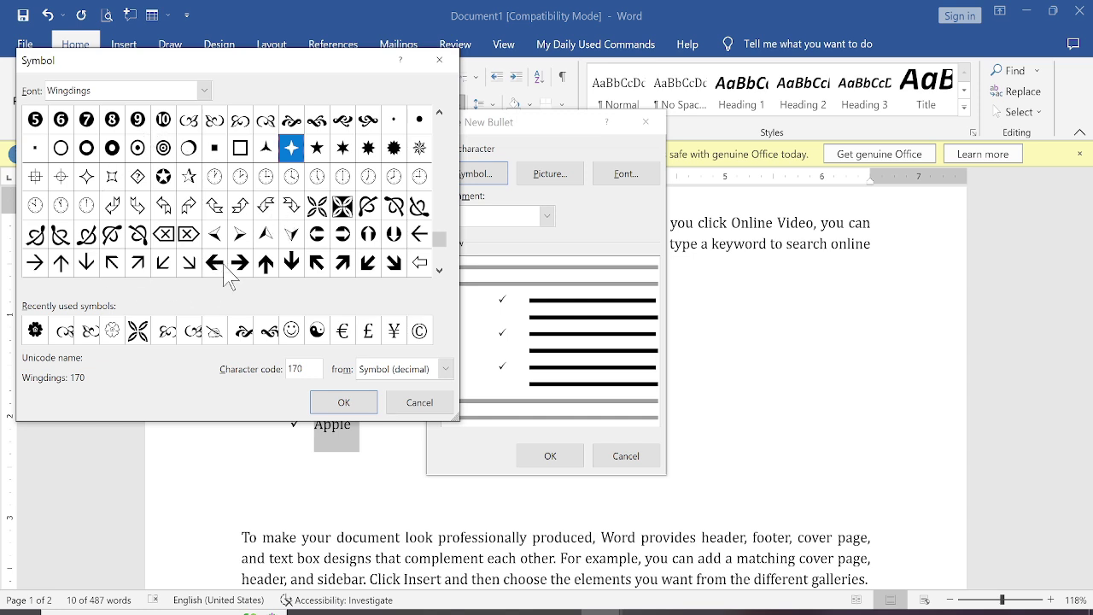
pyautogui.click(357, 417)
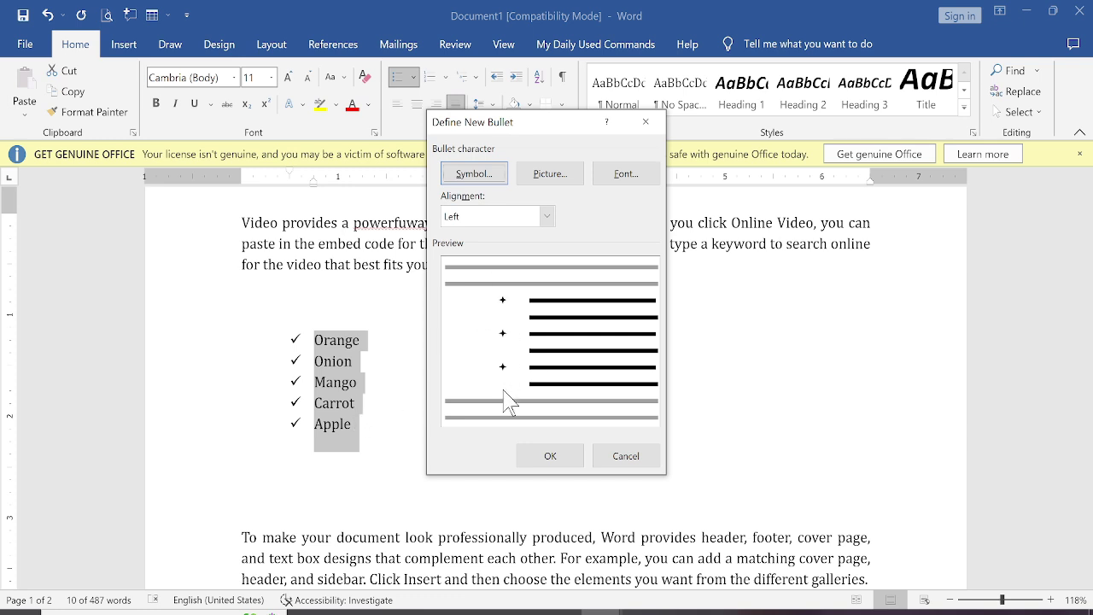
# - Set the new star bullet's font size to 12 and its colour to red, and apply it to the list
pyautogui.click(621, 174)
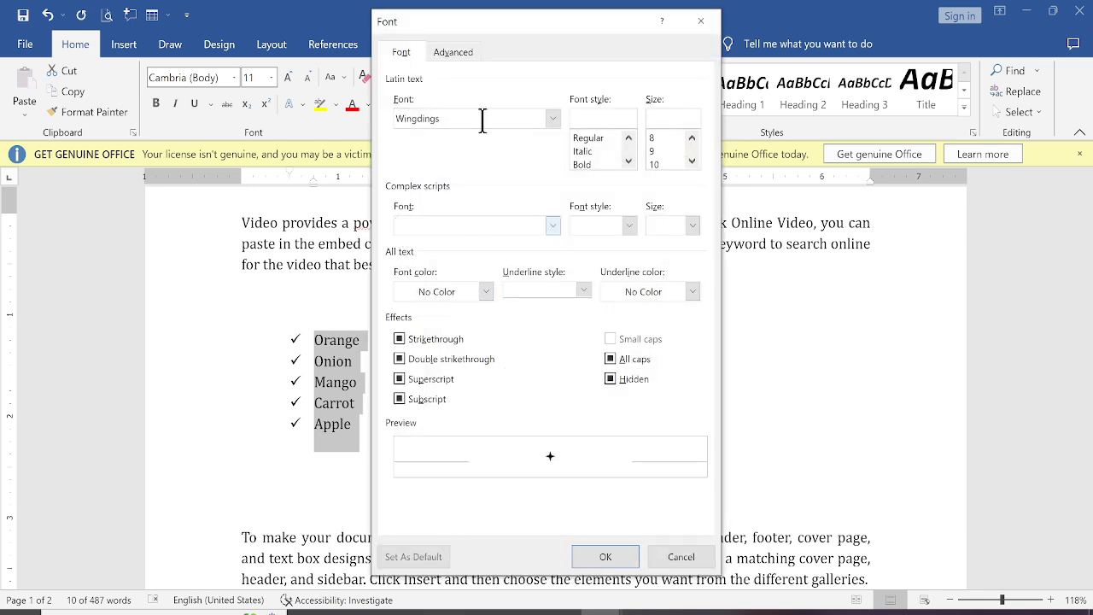
pyautogui.moveTo(492, 26); pyautogui.dragTo(783, 18)
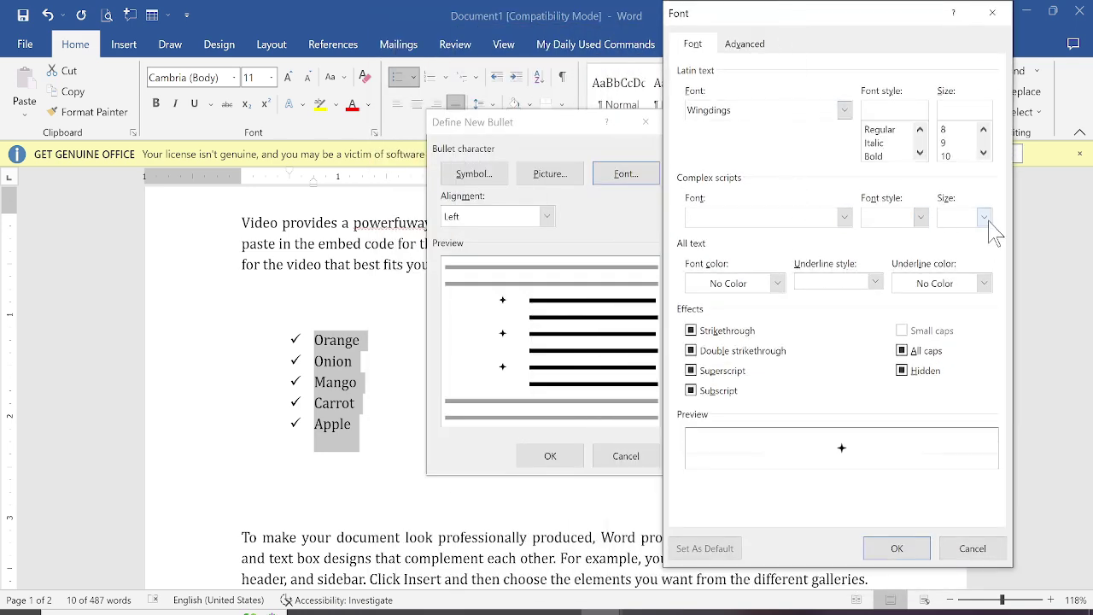
pyautogui.click(984, 153)
pyautogui.click(984, 153)
pyautogui.click(945, 155)
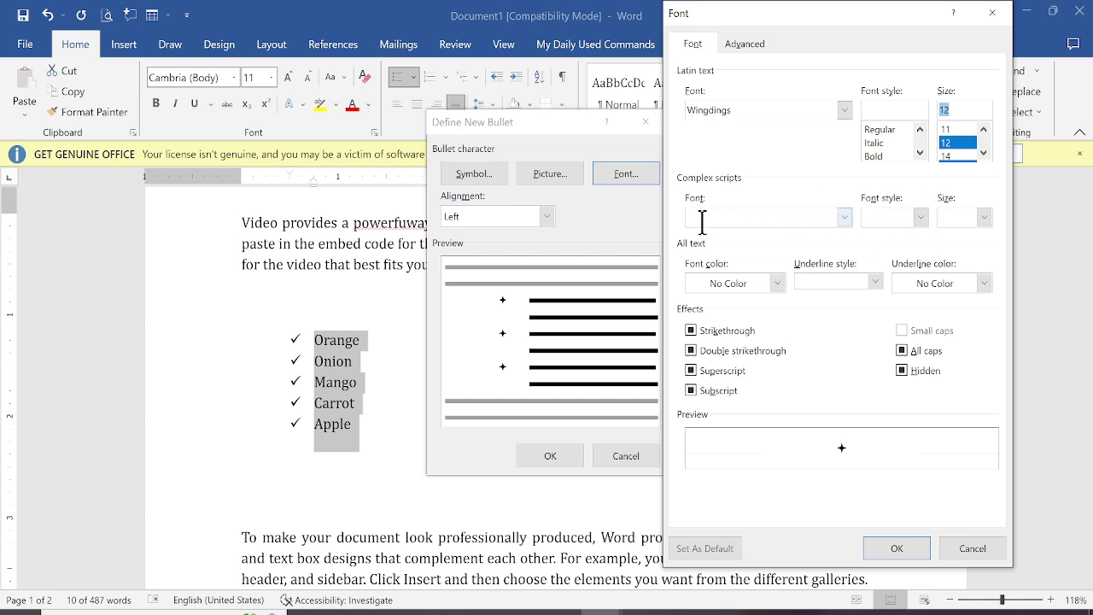
pyautogui.click(778, 283)
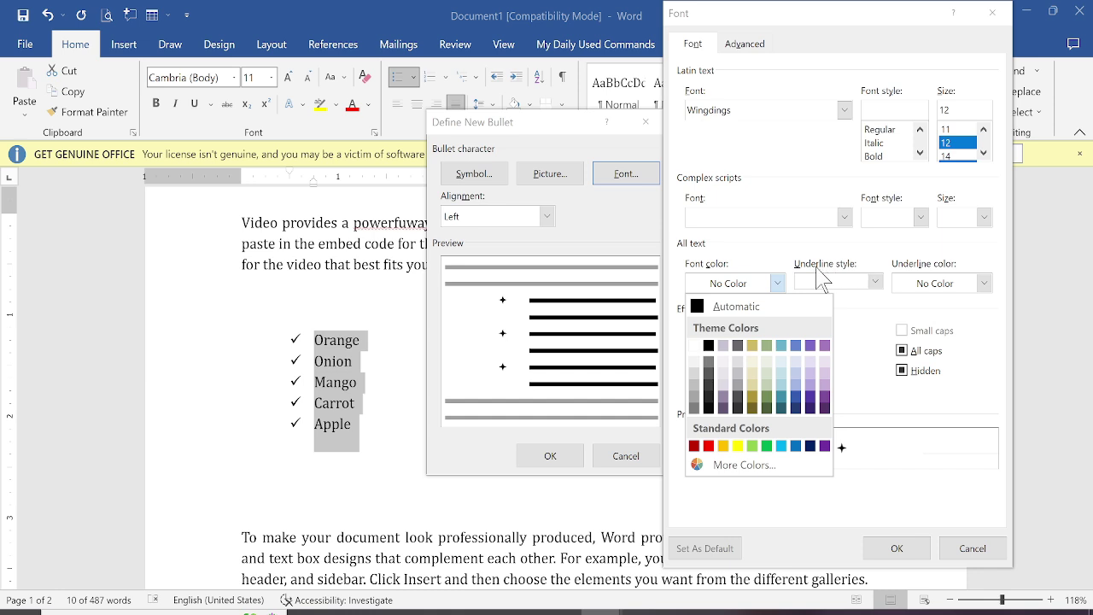
pyautogui.click(710, 448)
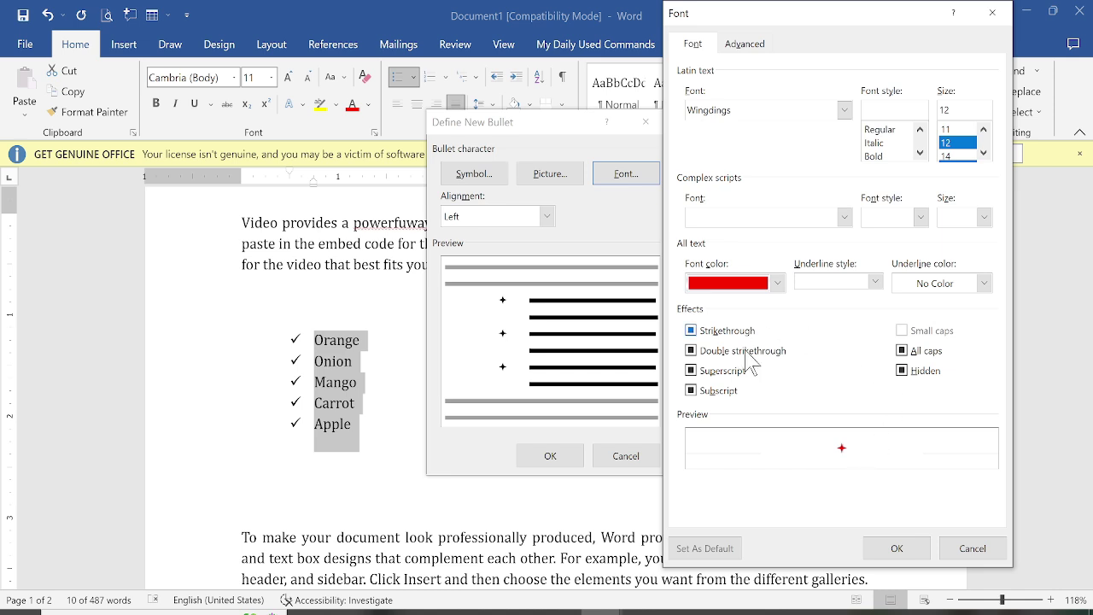
pyautogui.click(893, 549)
pyautogui.click(553, 458)
pyautogui.click(381, 446)
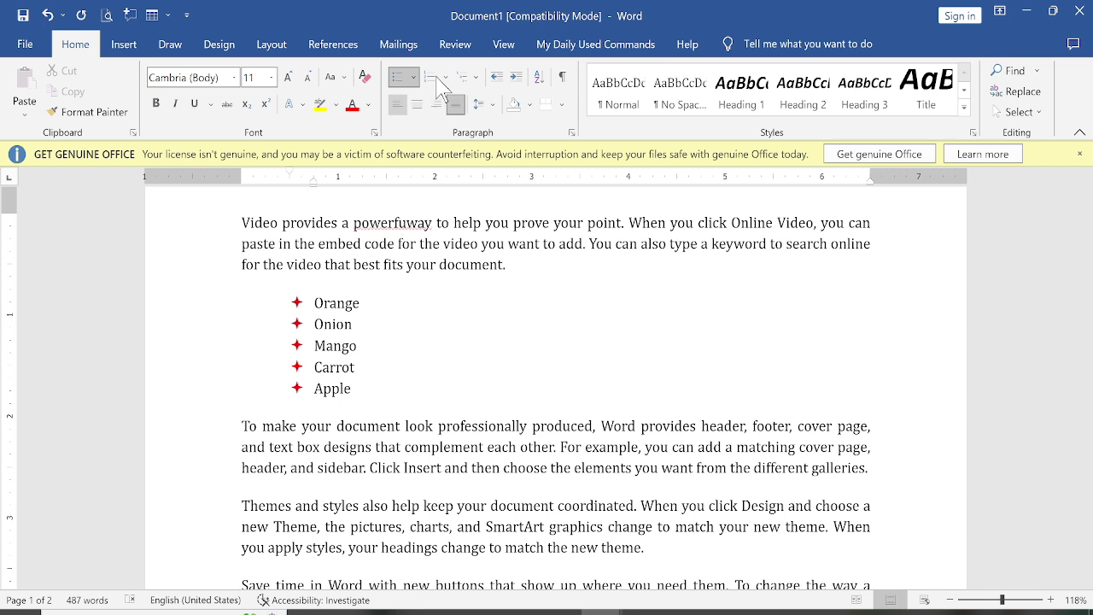
# - Convert the five-item star-bulleted list to a lettered list in the a. b. c. format
pyautogui.moveTo(315, 302); pyautogui.dragTo(384, 397)
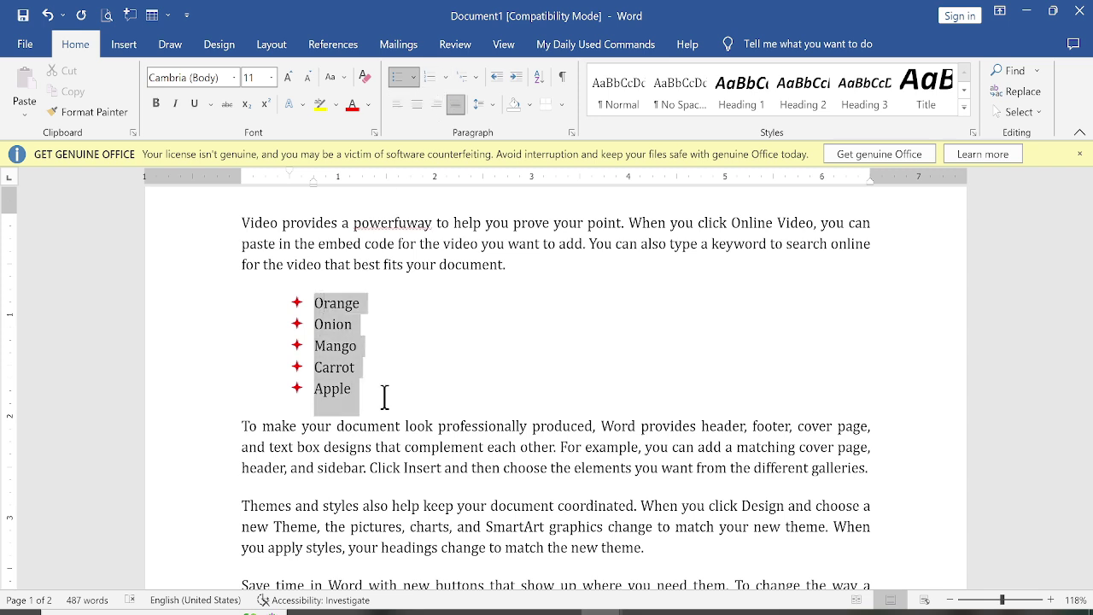
pyautogui.click(446, 79)
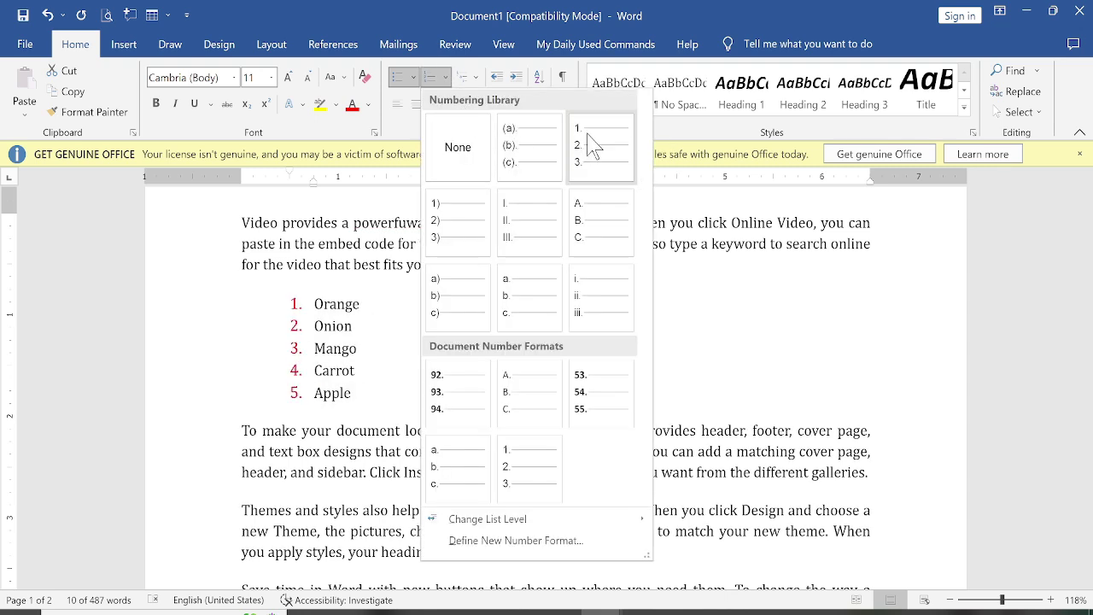
pyautogui.click(528, 316)
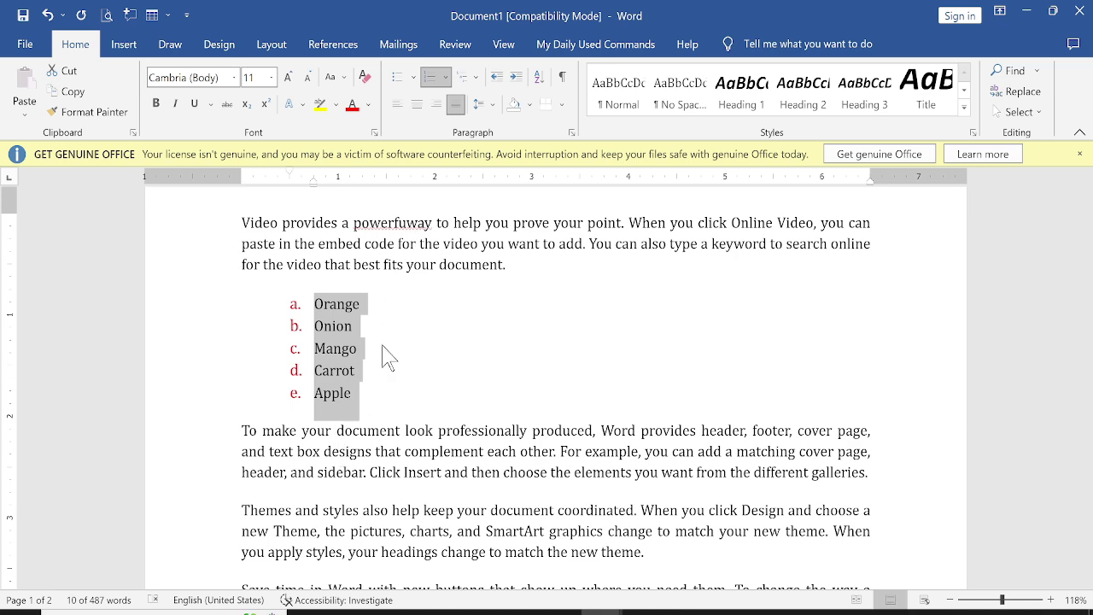
pyautogui.click(372, 394)
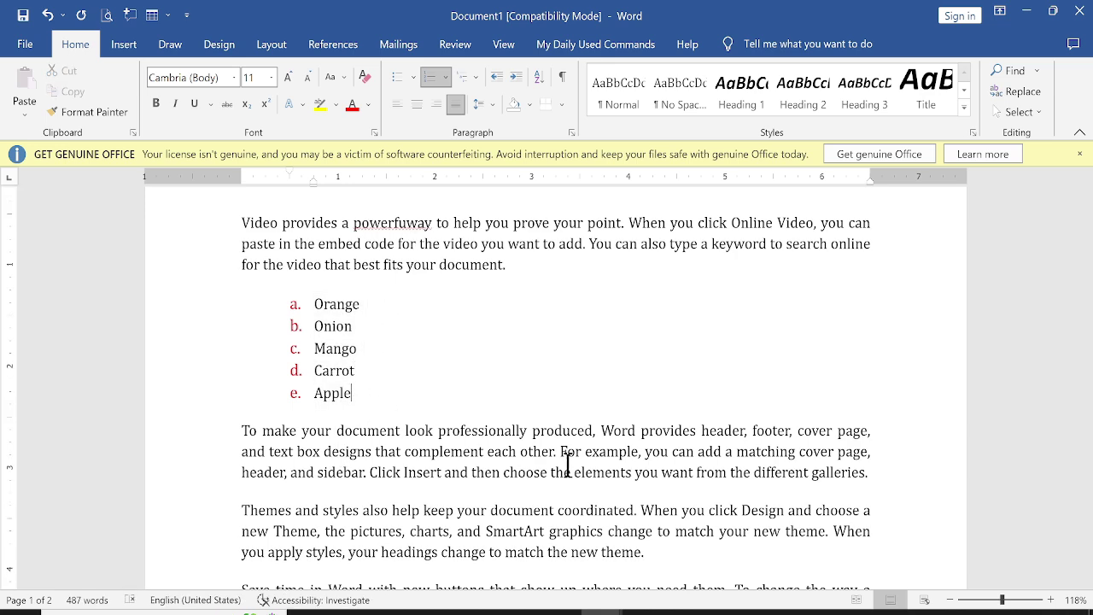
# - Add the line "Types of Computer" as a new paragraph below the paragraph ending in "different galleries."
pyautogui.scroll(-1, 666, 440)
pyautogui.click(875, 376)
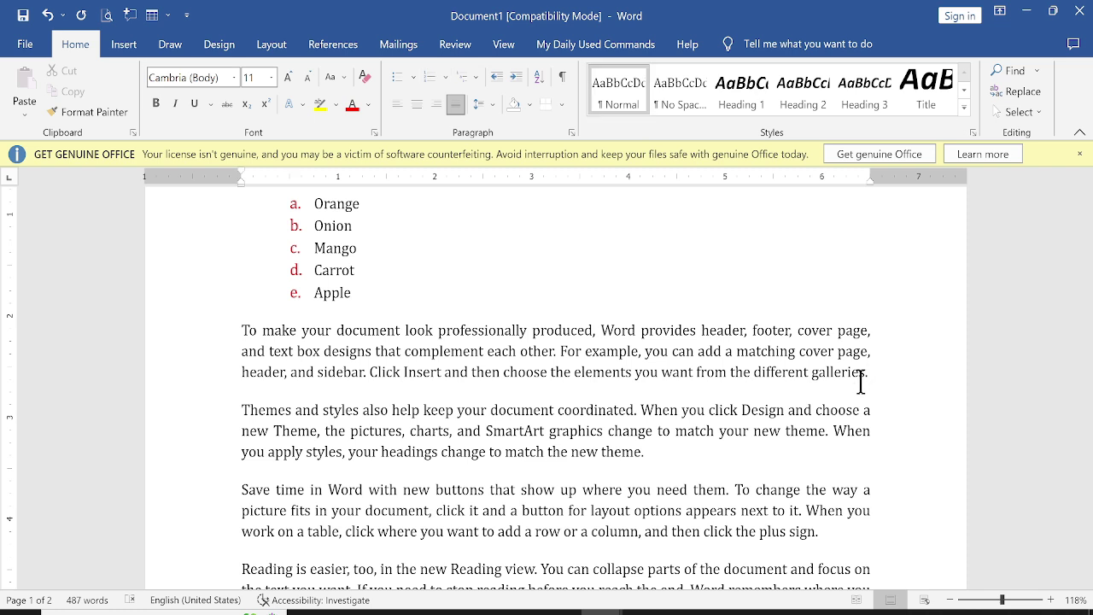
pyautogui.press('Return')
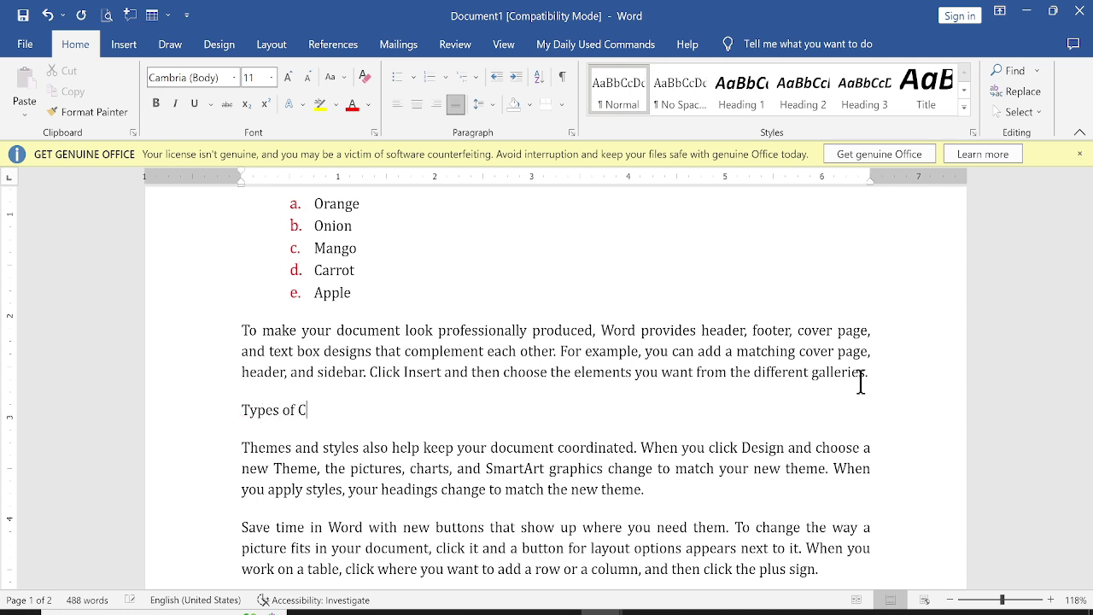
pyautogui.press('Return')
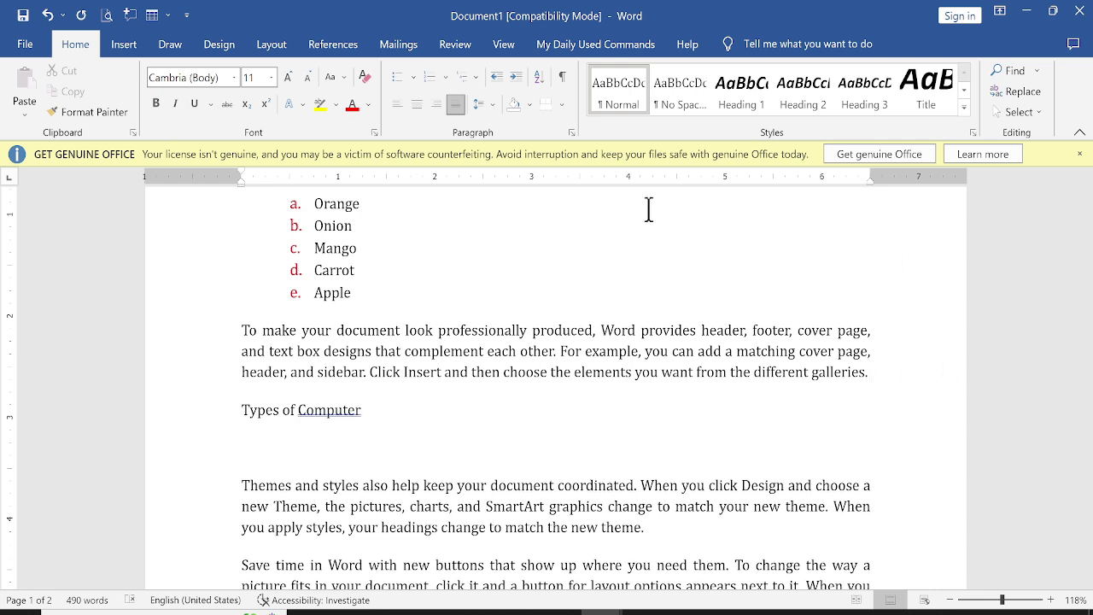
# - Start a multilevel list in the diamond, arrow and square bullet style below "Types of Computer", with "Computer" as its first item
pyautogui.click(476, 79)
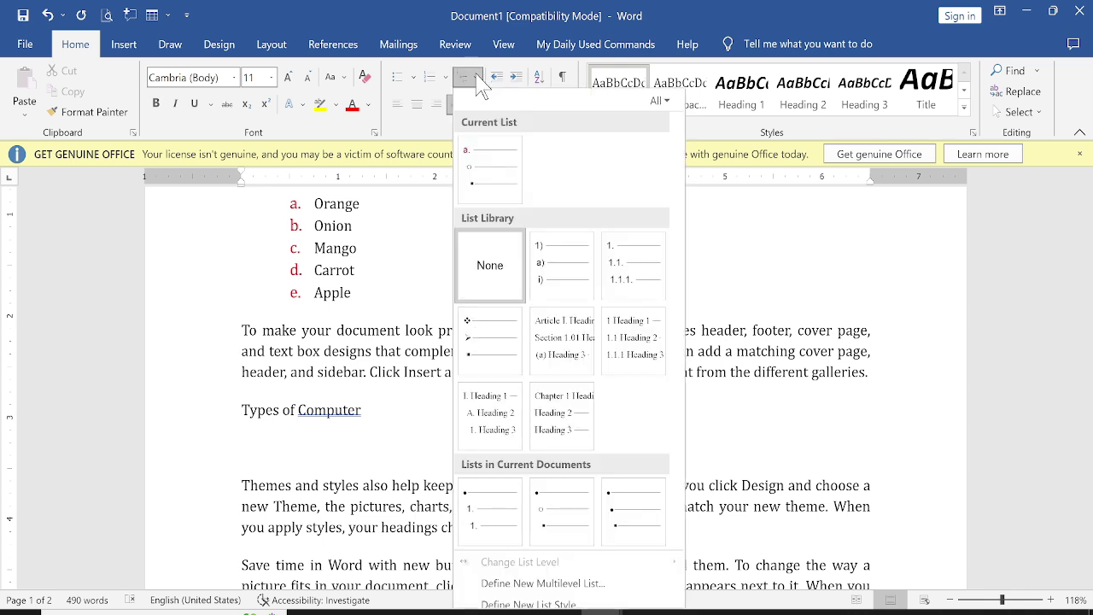
pyautogui.click(496, 349)
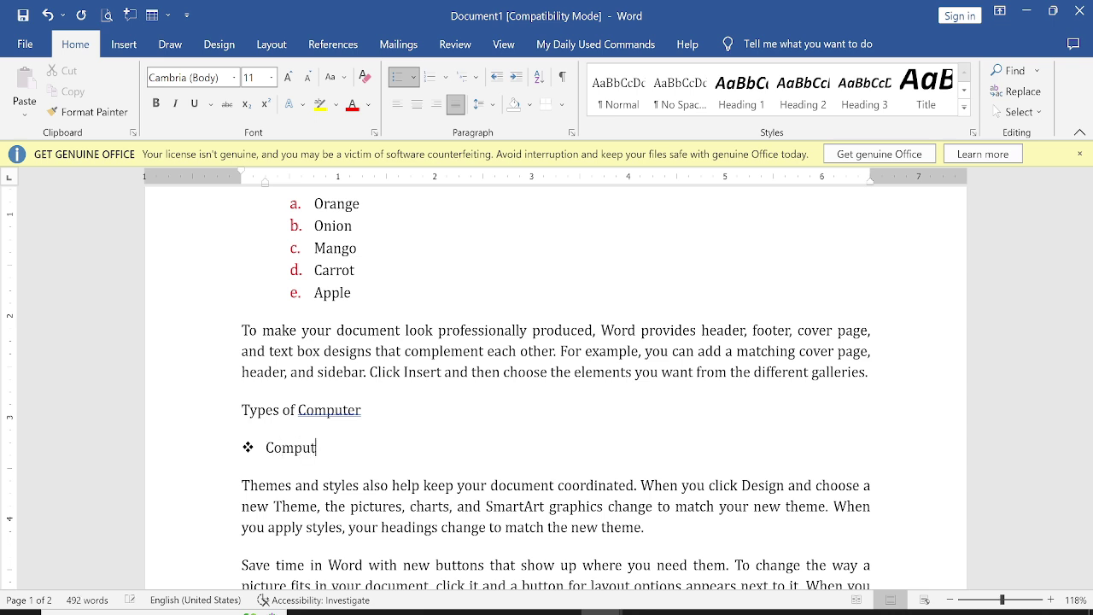
pyautogui.press('Return')
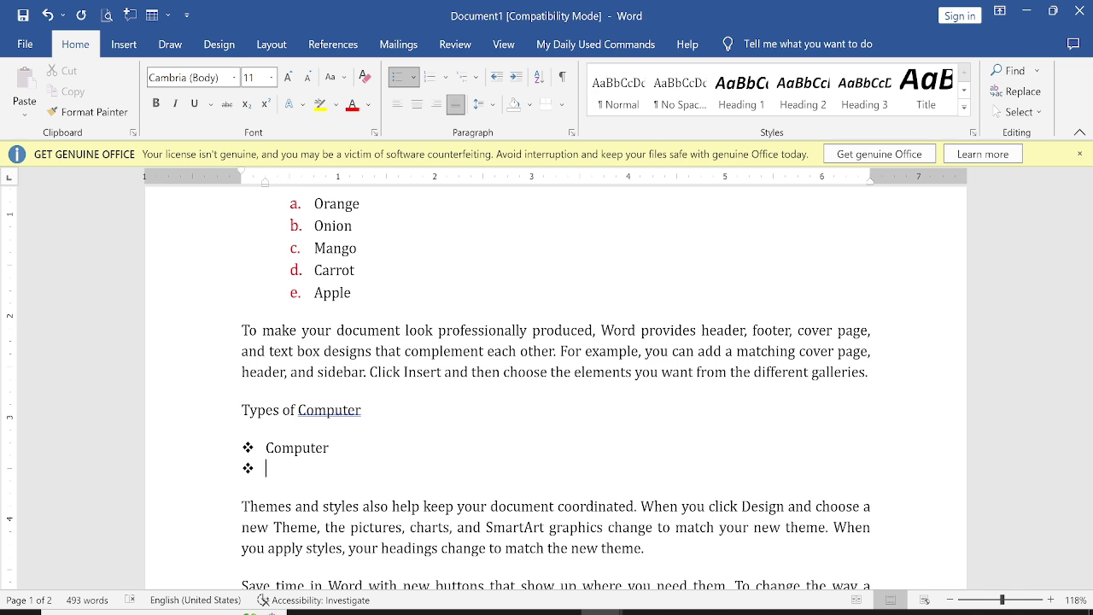
# - Add the second-level items "Functionality Wise" and "Size Wise" under Computer
pyautogui.press('Tab')
pyautogui.write('Function')
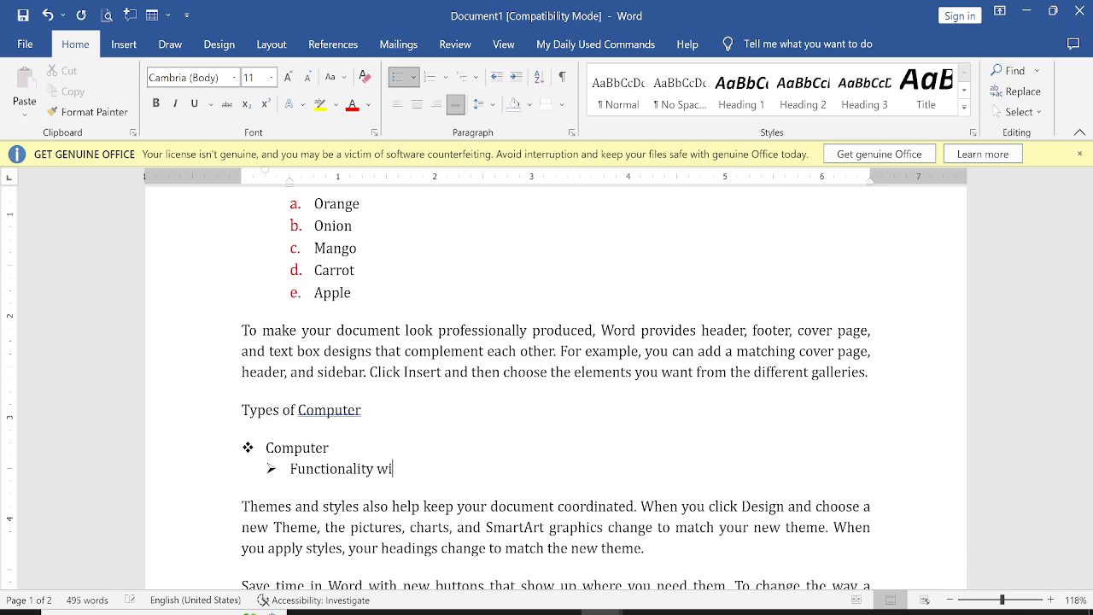
pyautogui.press('Return')
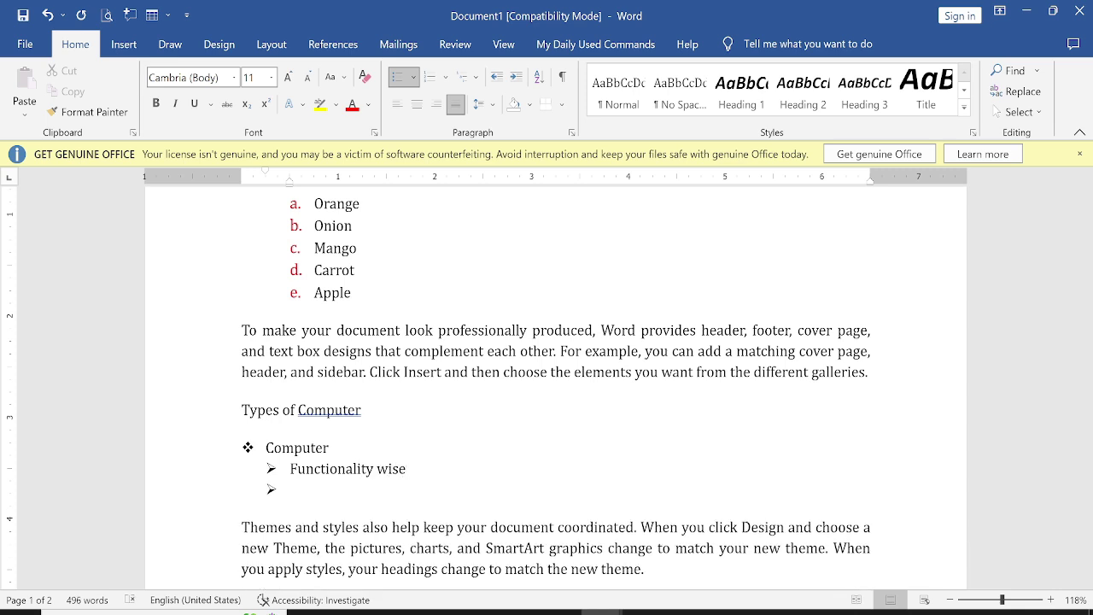
pyautogui.write('Size Wi')
pyautogui.press('BackSpace')
pyautogui.write('W')
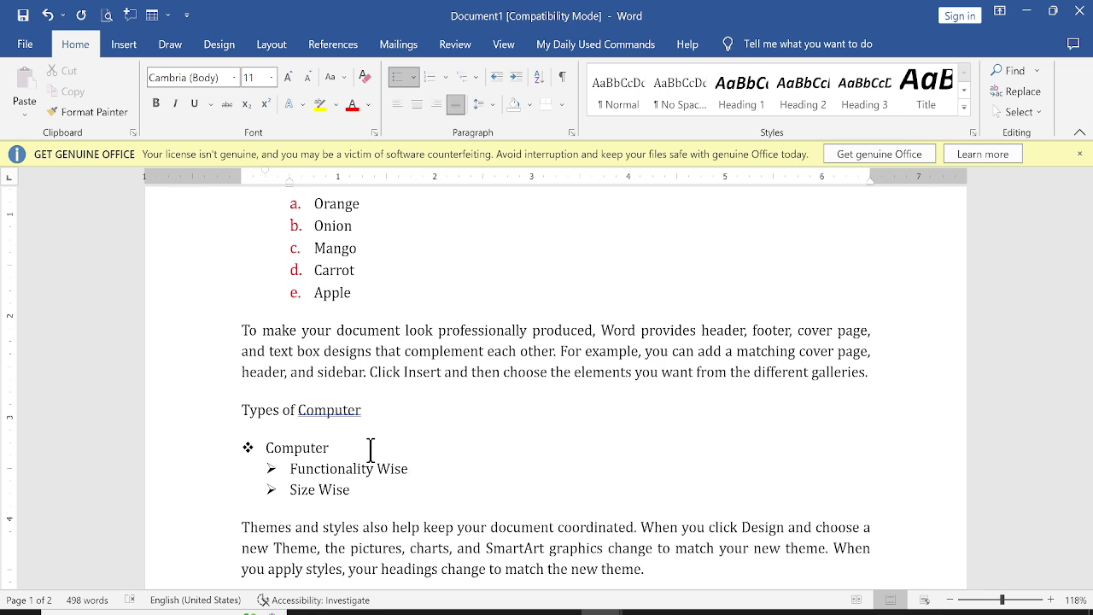
# - Add the third-level items "Analogue Computer", "Digital Computer" and "Hybrid Computer" under Functionality Wise
pyautogui.press('Return')
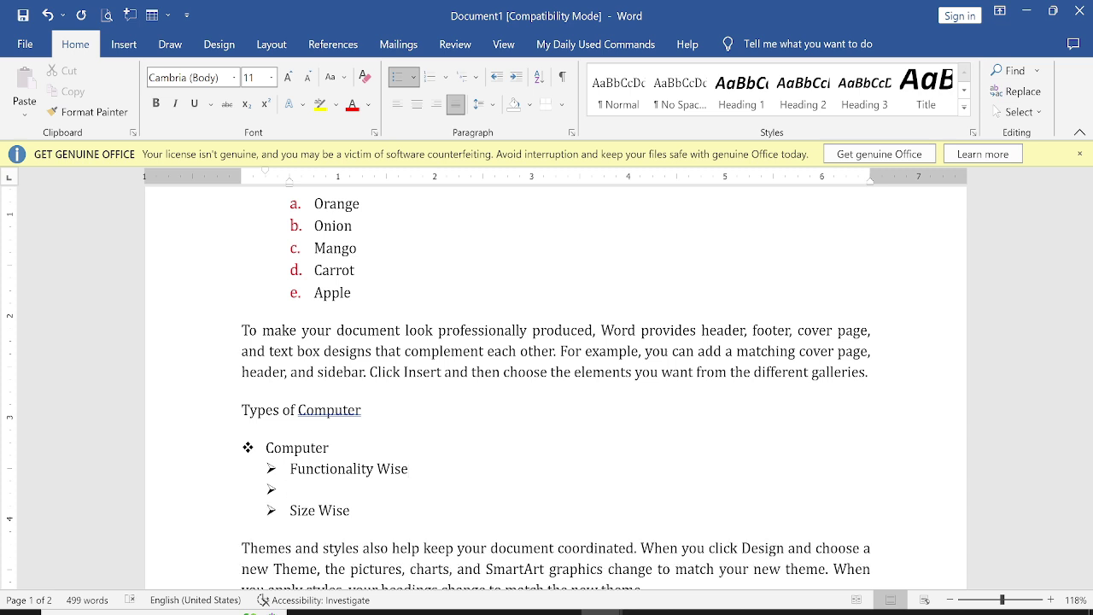
pyautogui.press('Tab')
pyautogui.write('An')
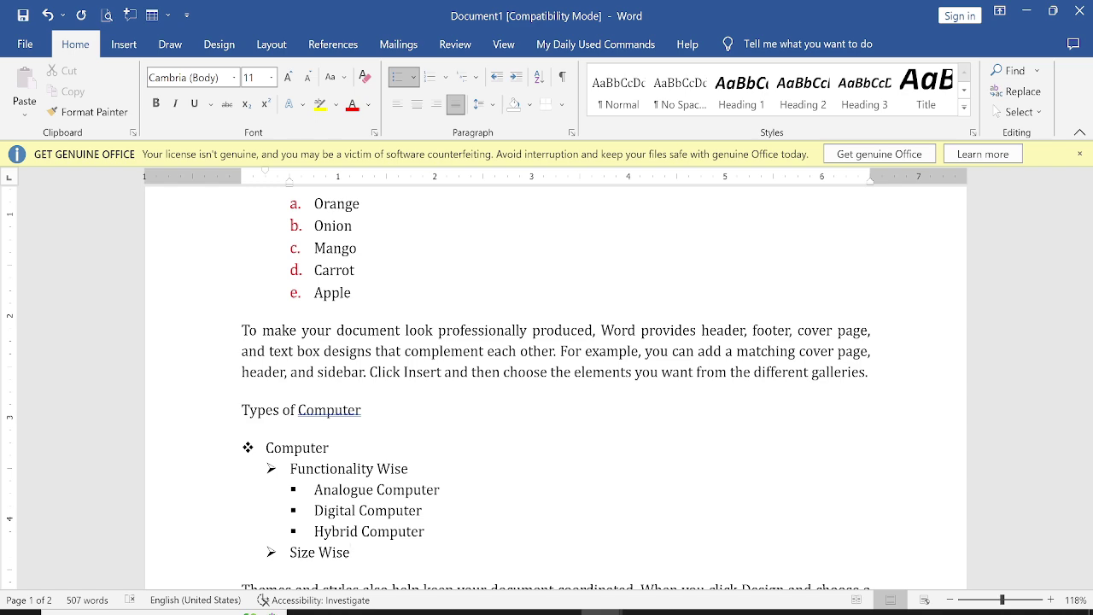
# - Add the third-level items "Micro Computer" and "Mini Computer" under Size Wise
pyautogui.scroll(-2, 480, 509)
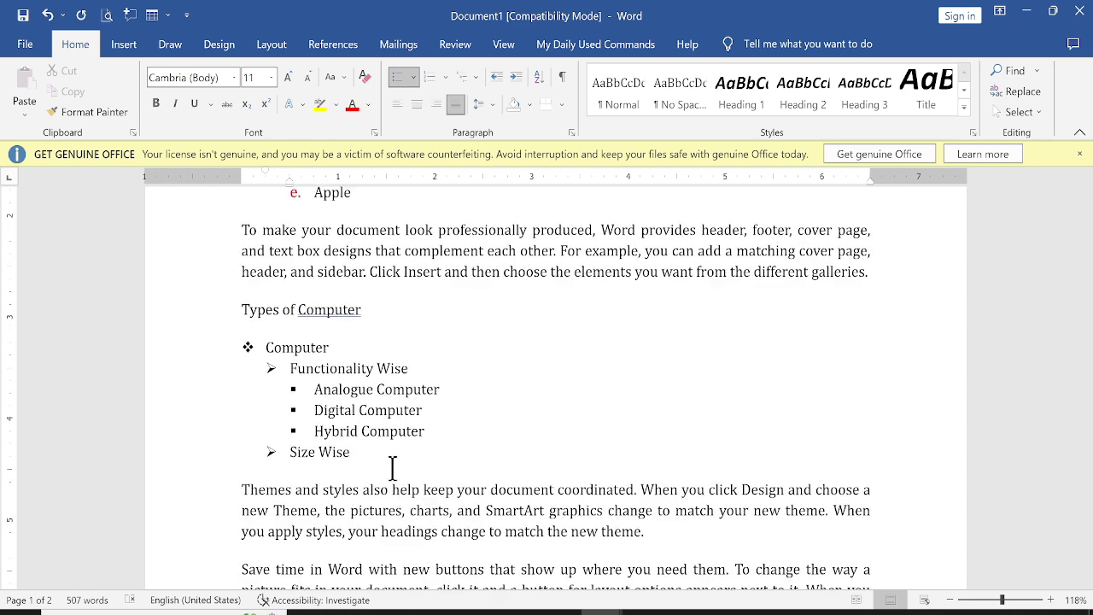
pyautogui.press('Return')
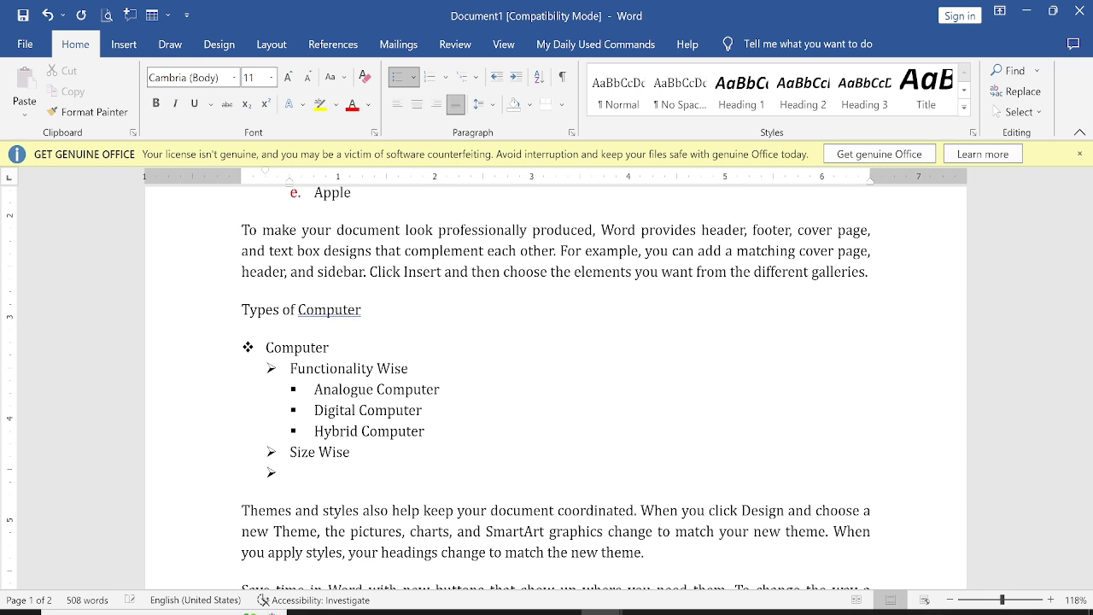
pyautogui.press('Tab')
pyautogui.write('Micro Computer')
pyautogui.press('Return')
pyautogui.write('Mini Co')
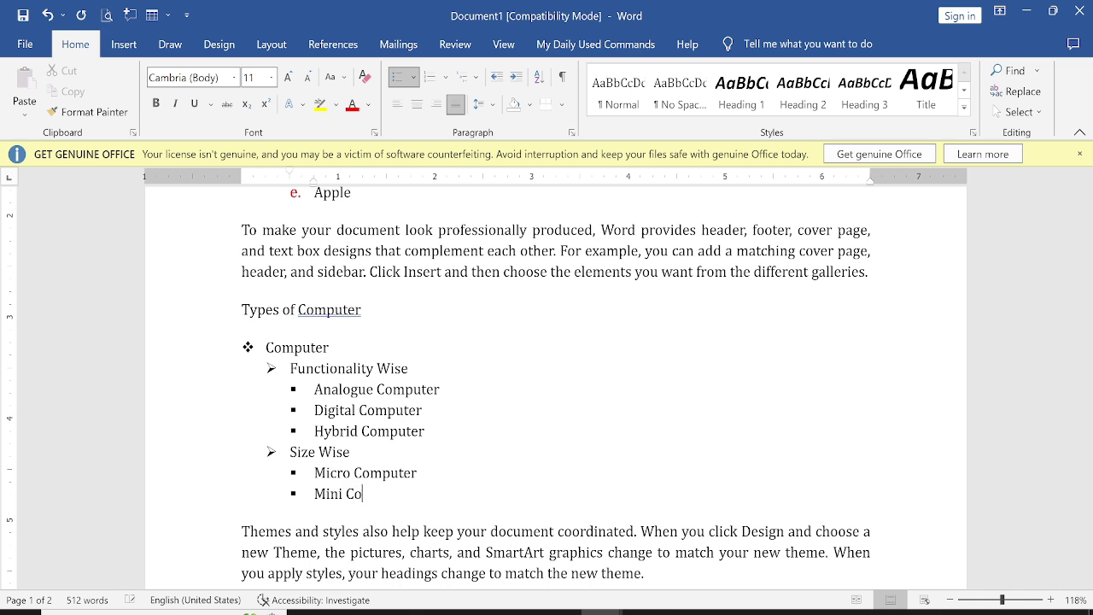
pyautogui.write('mputer')
pyautogui.press('Return')
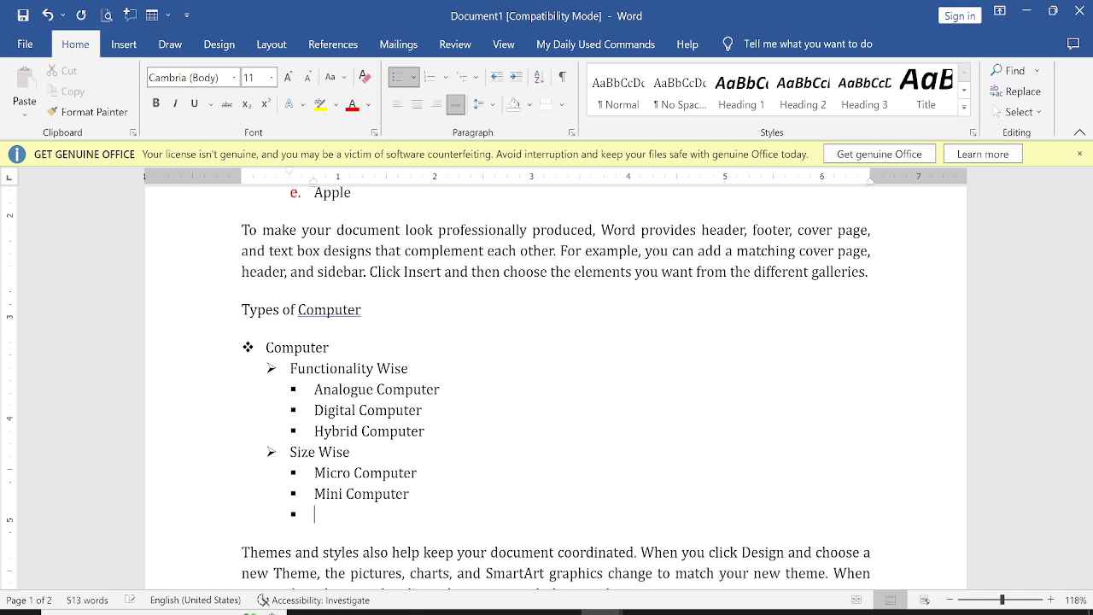
# - Complete the Size Wise sublist with the items "Mainframe Computer" and "Super Computer"
pyautogui.write('Mainframe c')
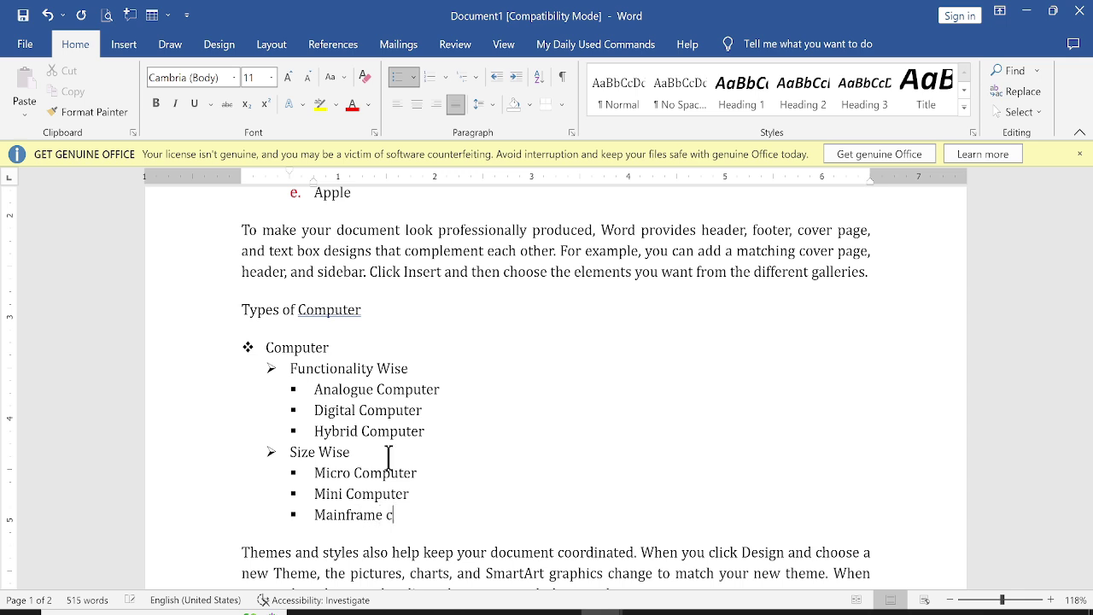
pyautogui.press('BackSpace')
pyautogui.write('Computer')
pyautogui.press('Return')
pyautogui.write('Su')
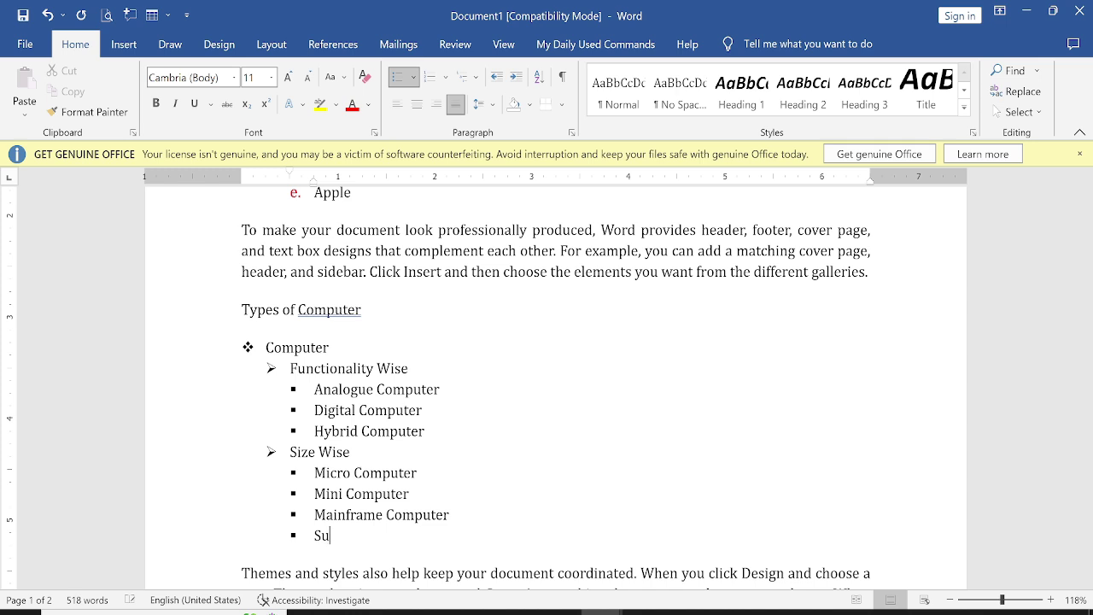
pyautogui.write('per Computer')
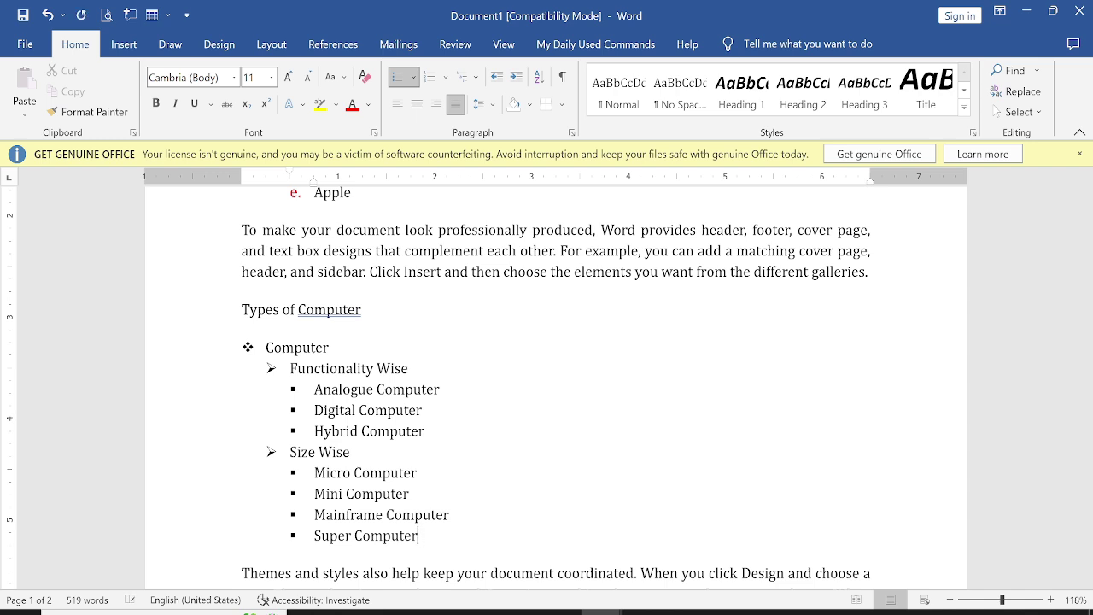
# - Change the whole list from Computer to Super Computer to the 1) a) i) multilevel numbering style
pyautogui.moveTo(267, 348); pyautogui.dragTo(429, 551)
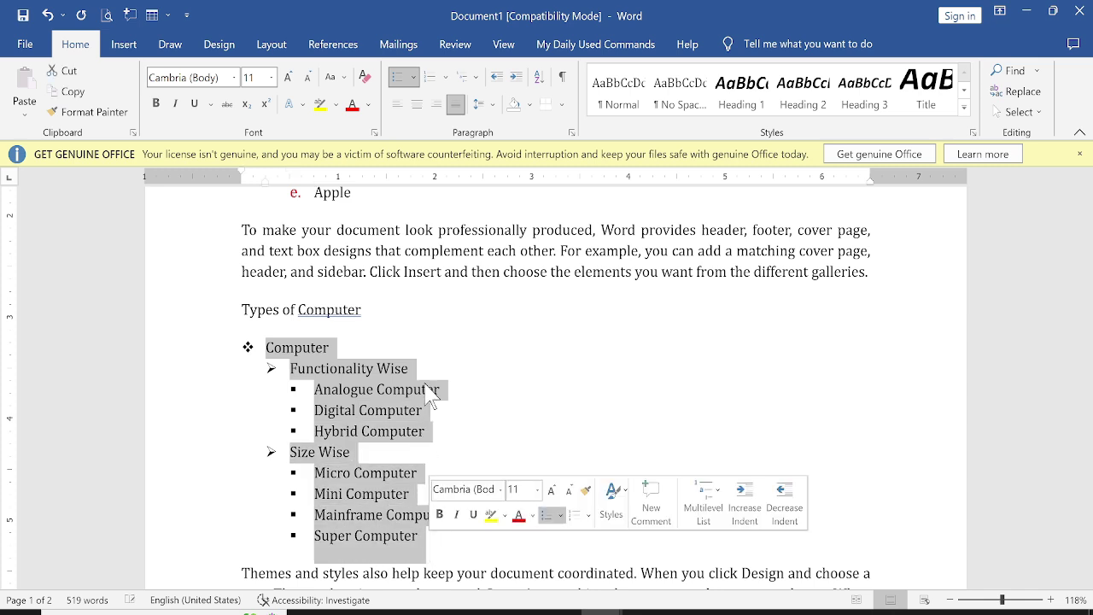
pyautogui.click(475, 81)
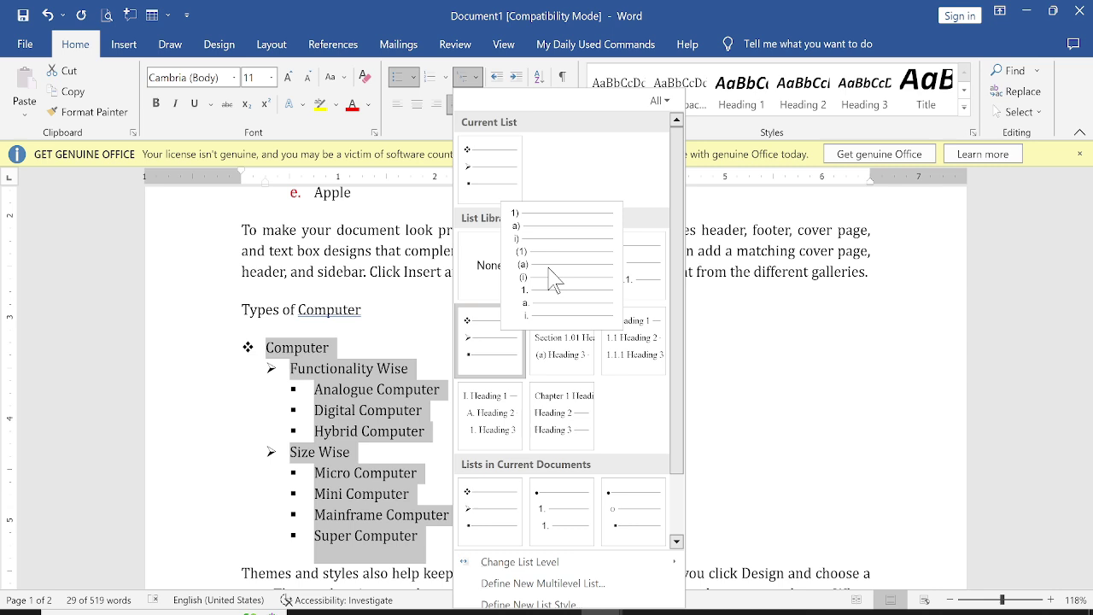
pyautogui.click(549, 272)
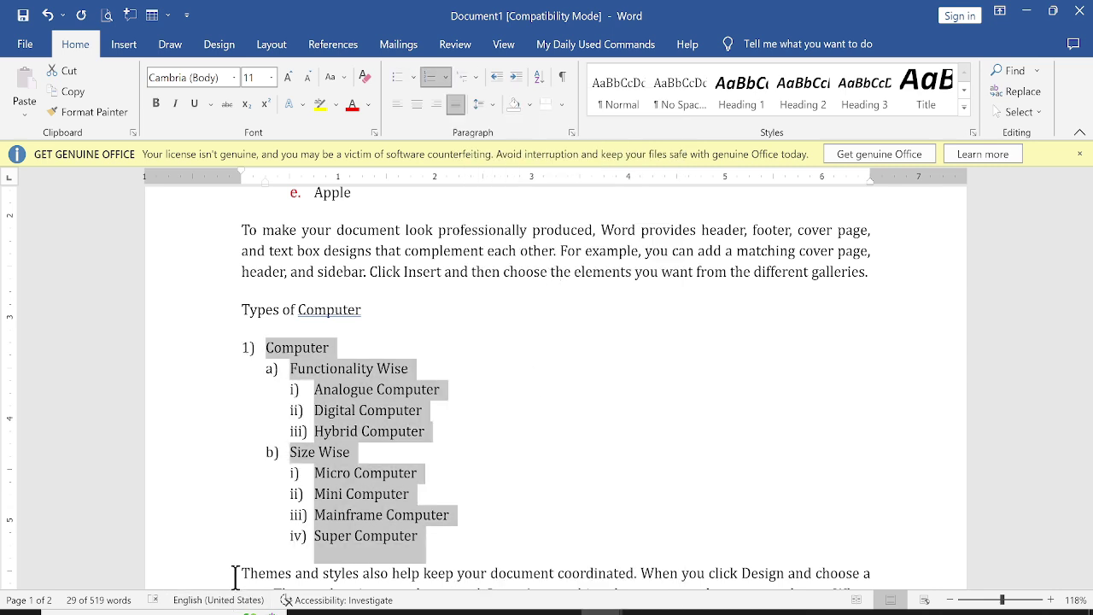
# - Give the Analogue, Digital and Hybrid Computer items hollow circle bullets
pyautogui.click(314, 408)
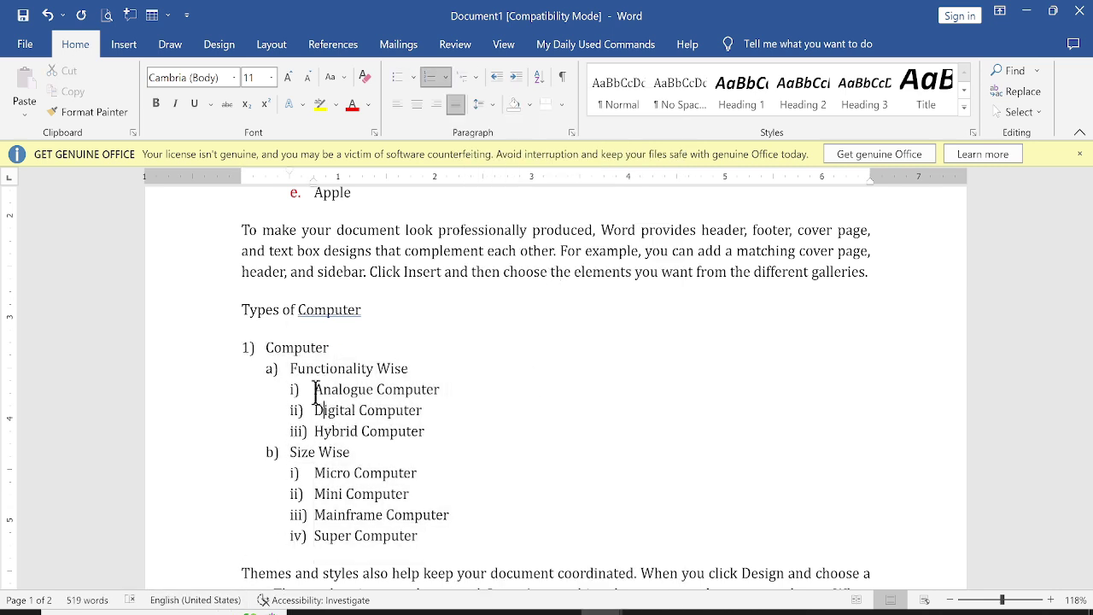
pyautogui.moveTo(313, 391); pyautogui.dragTo(442, 419)
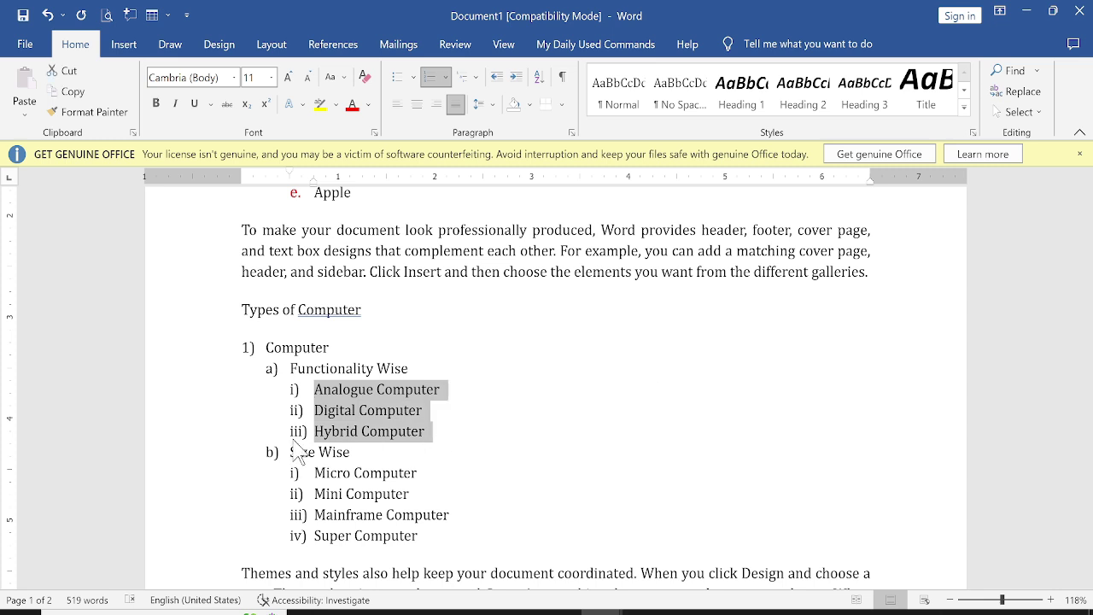
pyautogui.click(413, 77)
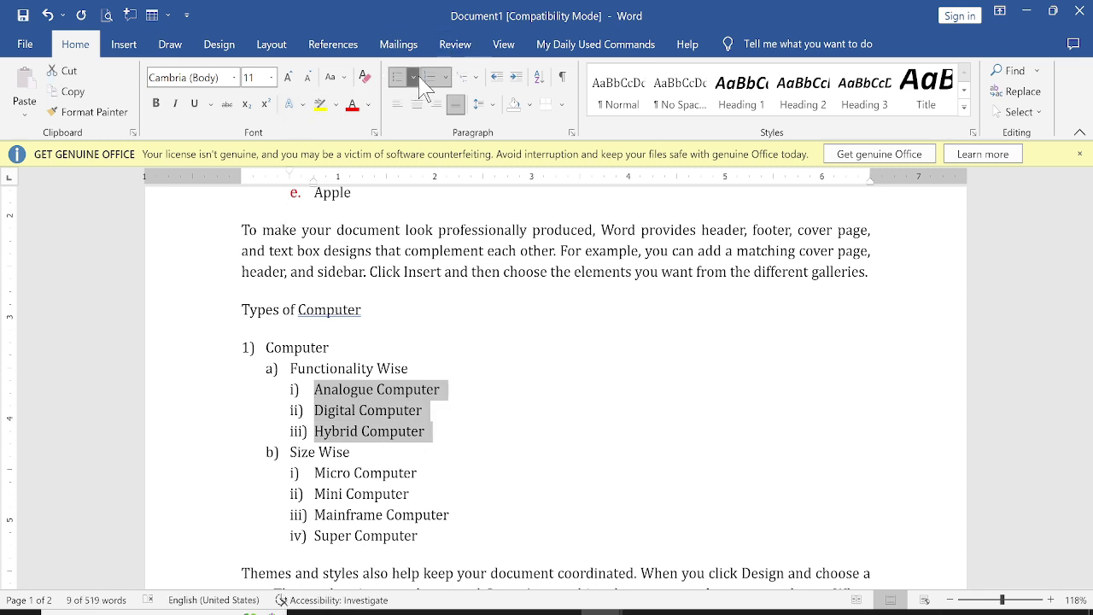
pyautogui.click(451, 239)
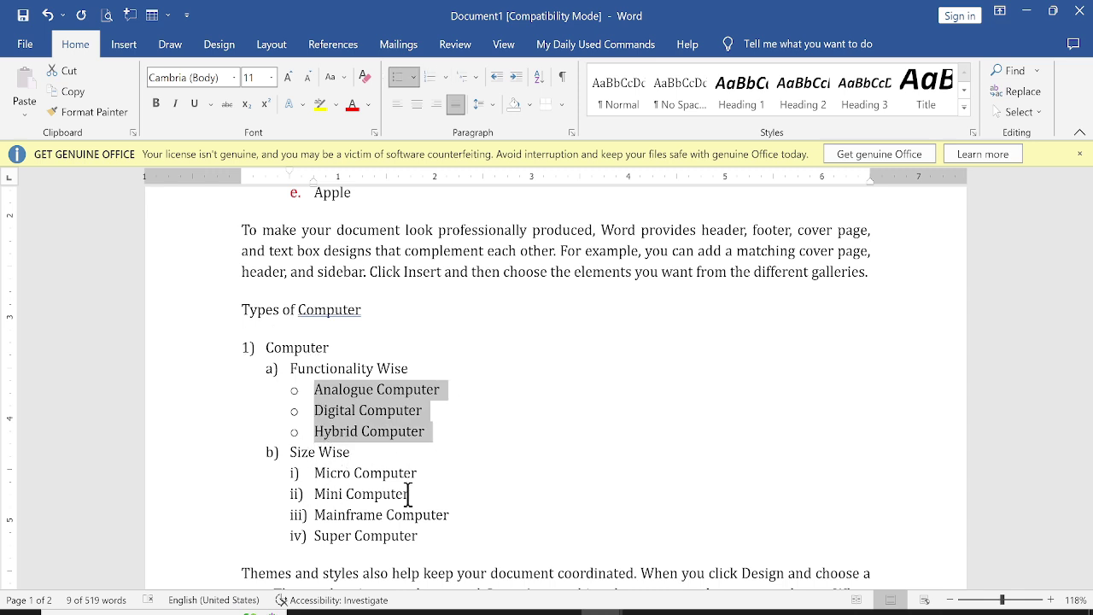
# - Give the second-level items Functionality Wise and Size Wise four-diamond bullets
pyautogui.moveTo(297, 368); pyautogui.dragTo(412, 367)
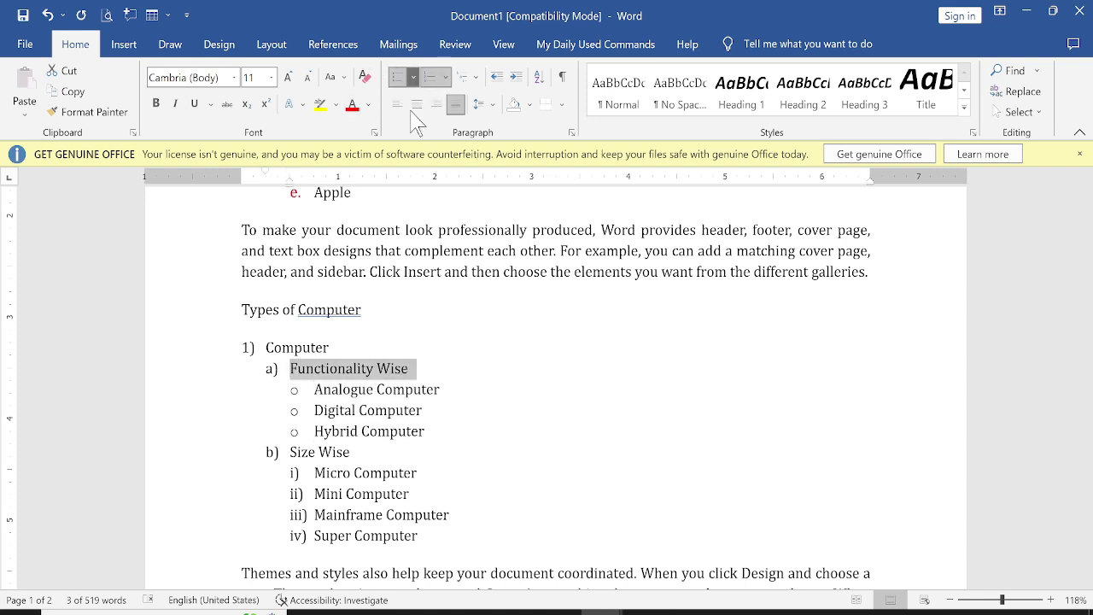
pyautogui.click(413, 76)
pyautogui.click(409, 359)
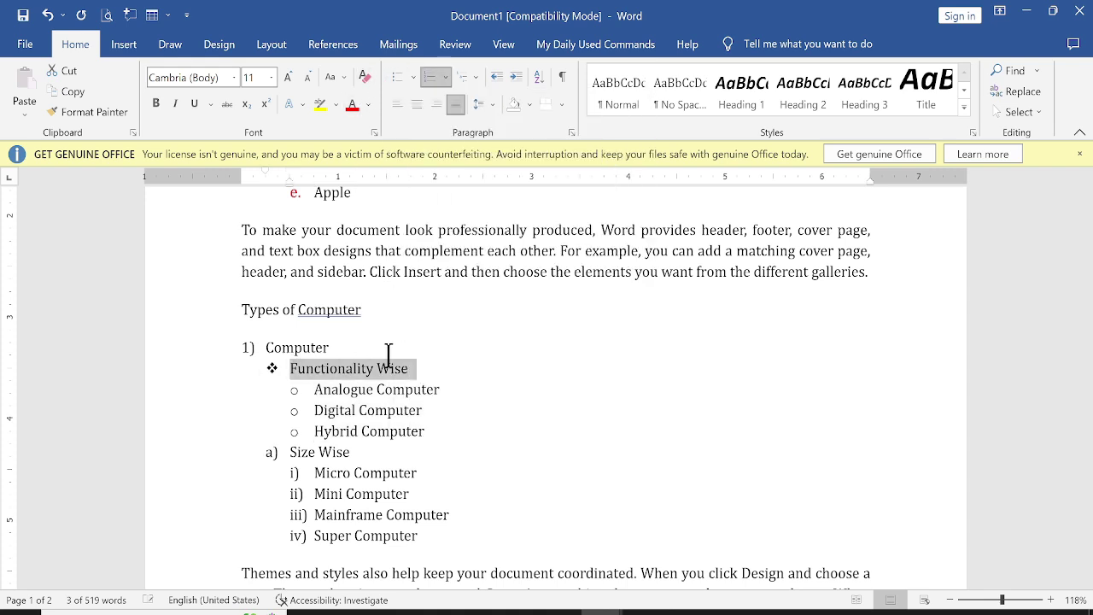
pyautogui.moveTo(289, 453); pyautogui.dragTo(373, 461)
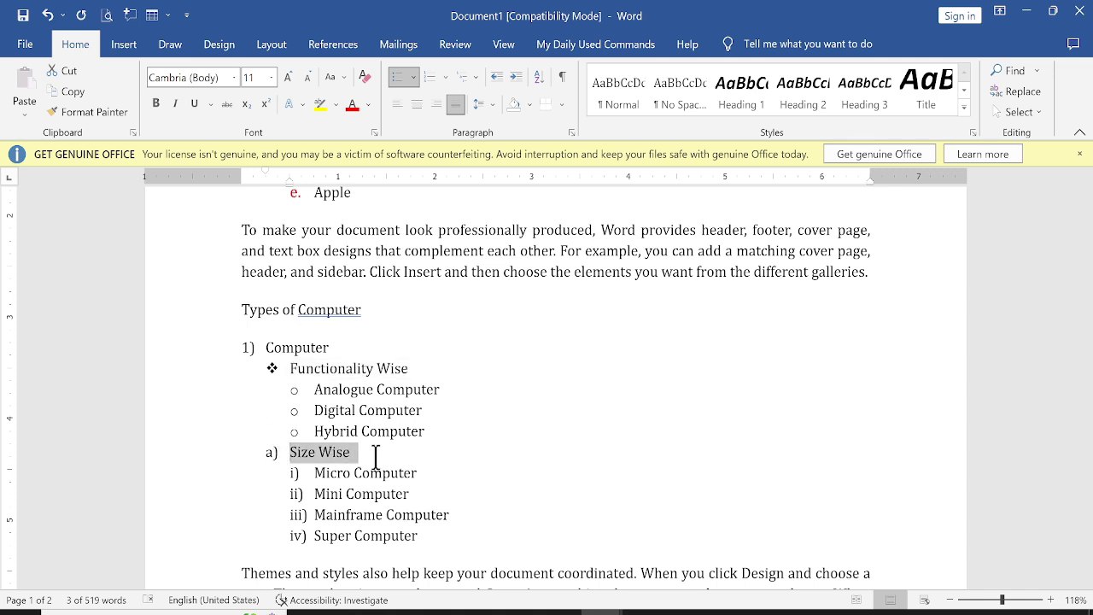
pyautogui.click(413, 77)
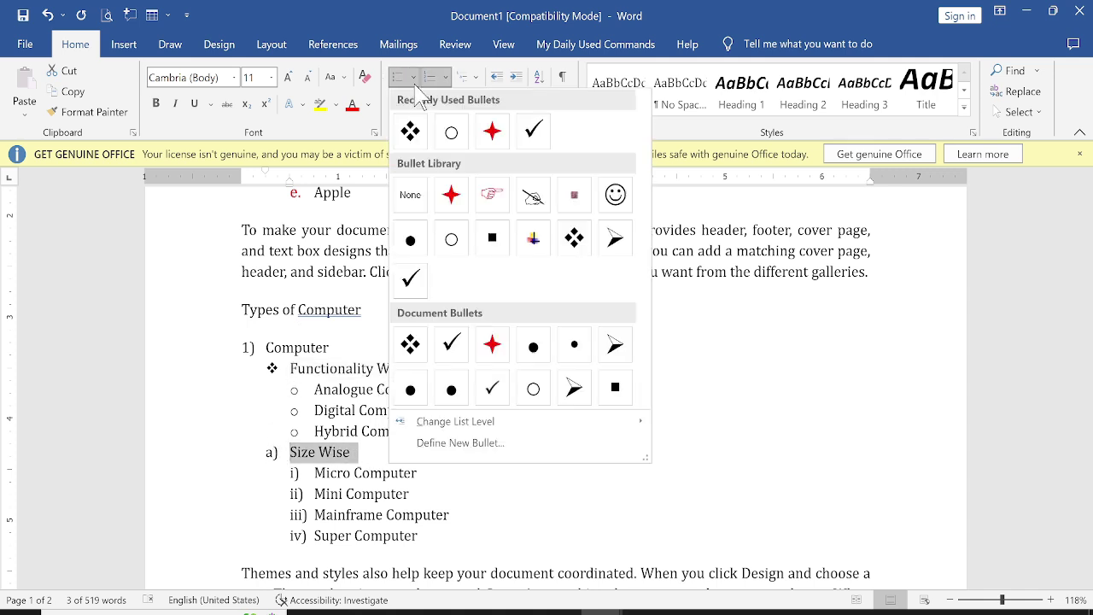
pyautogui.click(411, 352)
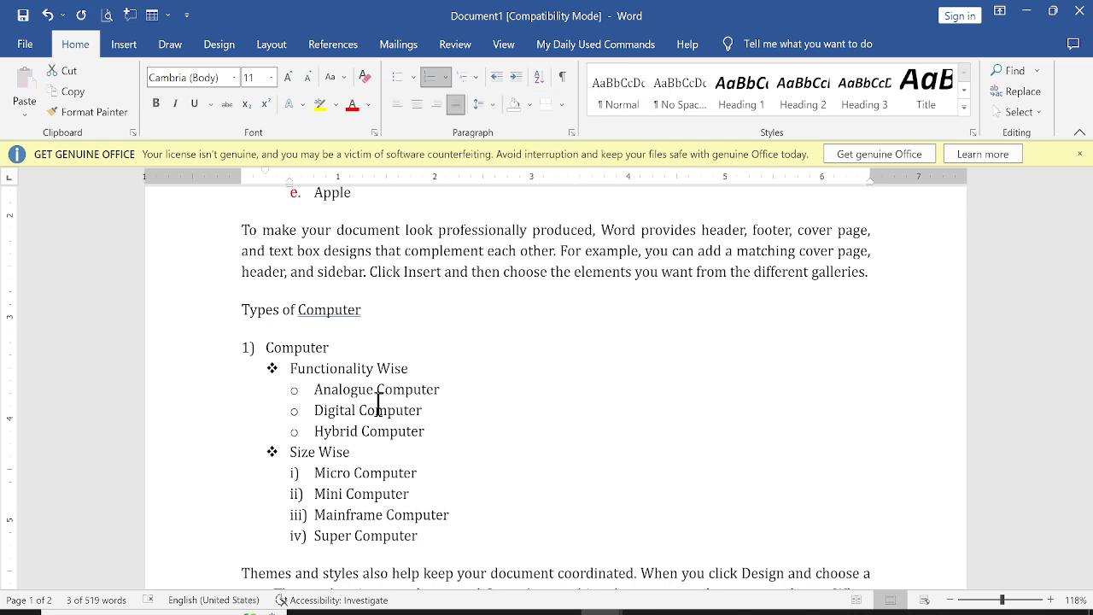
# - Give the four items from Micro Computer to Super Computer solid round bullets
pyautogui.click(381, 472)
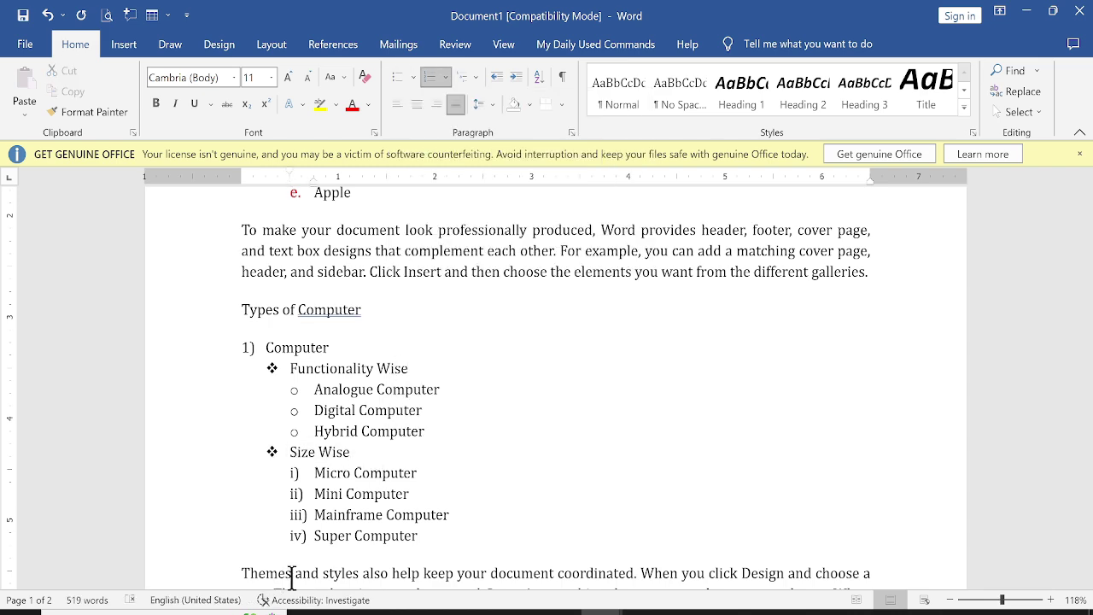
pyautogui.scroll(-1, 293, 579)
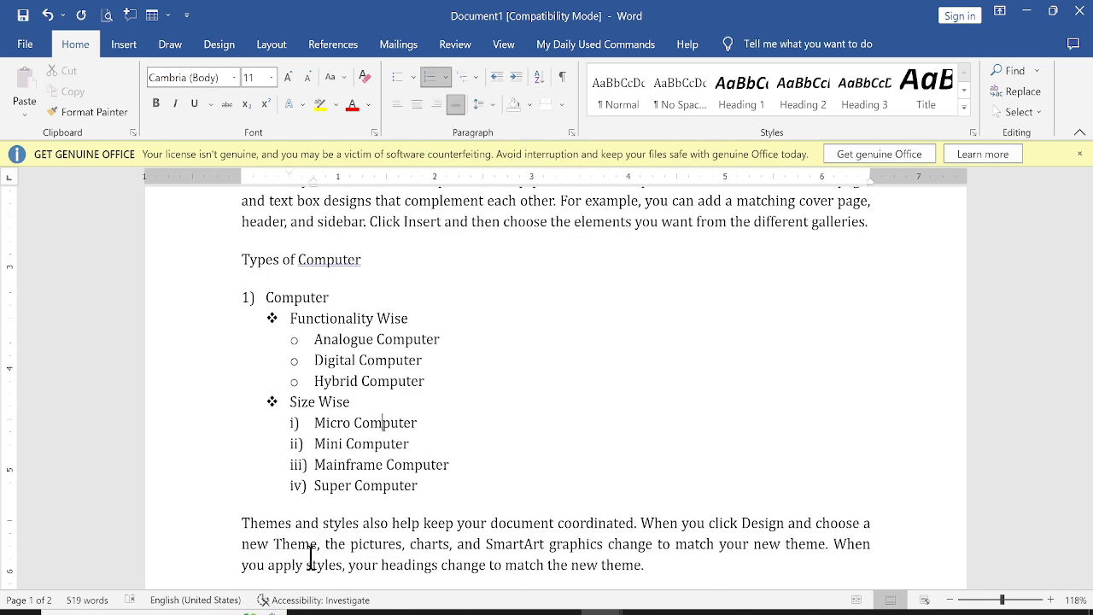
pyautogui.moveTo(315, 422); pyautogui.dragTo(481, 484)
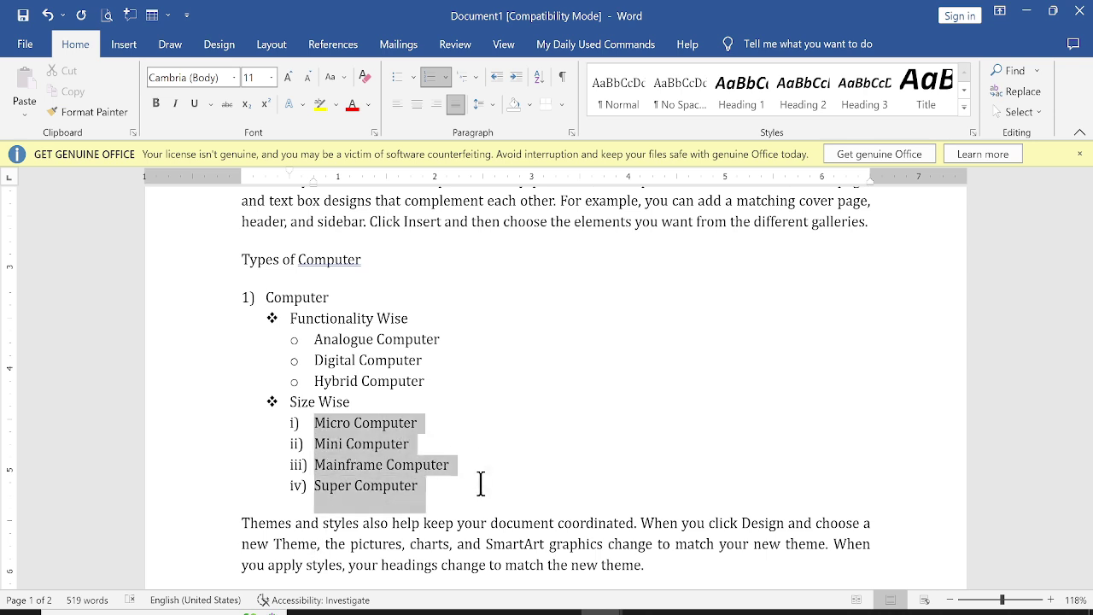
pyautogui.click(414, 76)
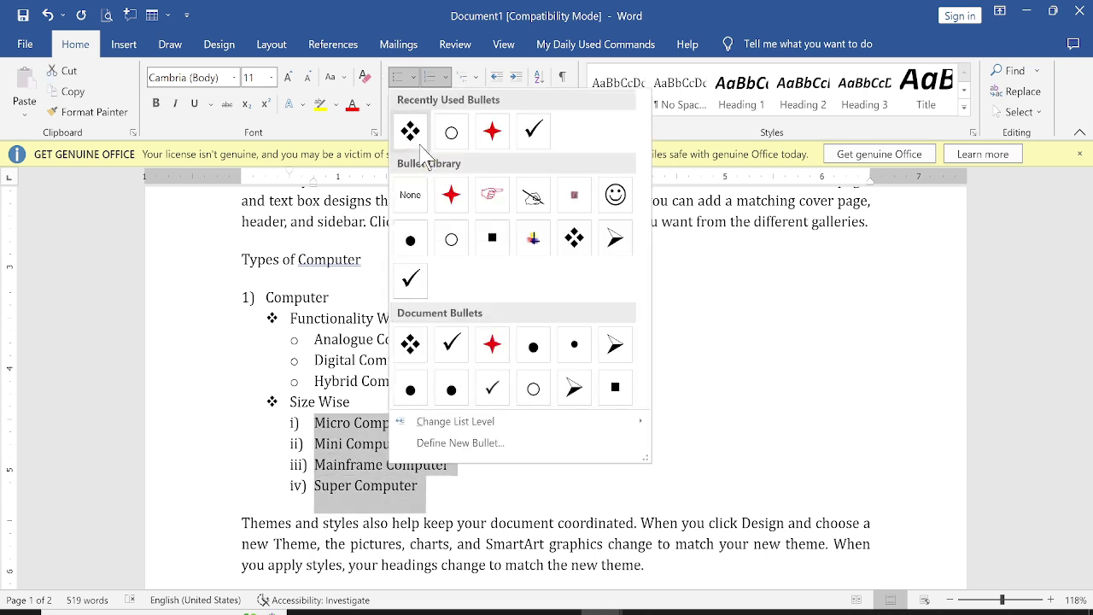
pyautogui.click(412, 239)
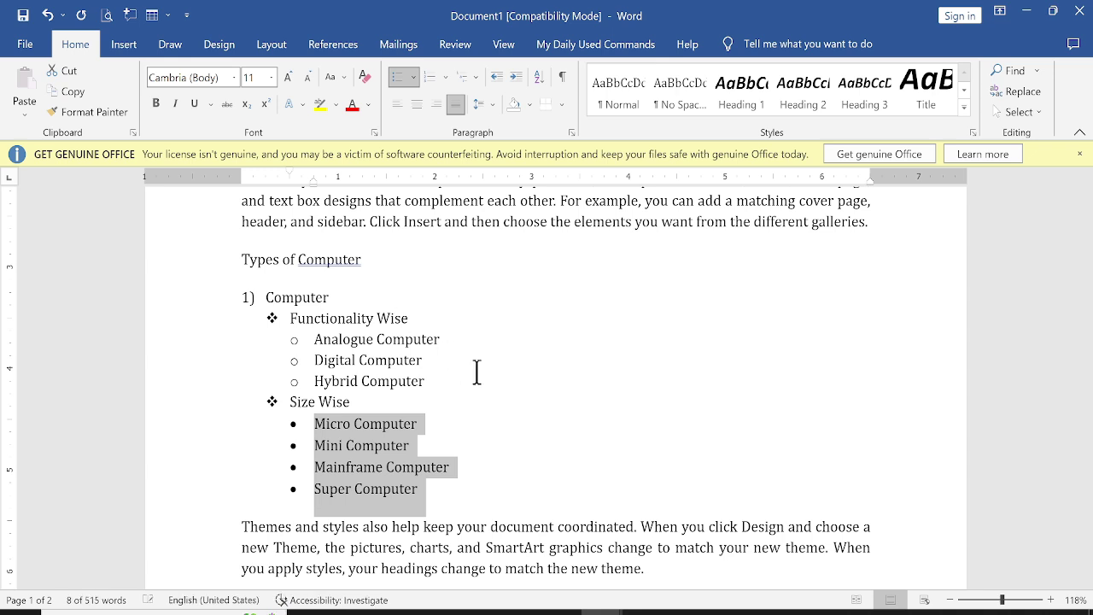
# - Move the Analogue, Digital and Hybrid Computer items out two indent levels and back in to make them numbered third-level items
pyautogui.click(453, 382)
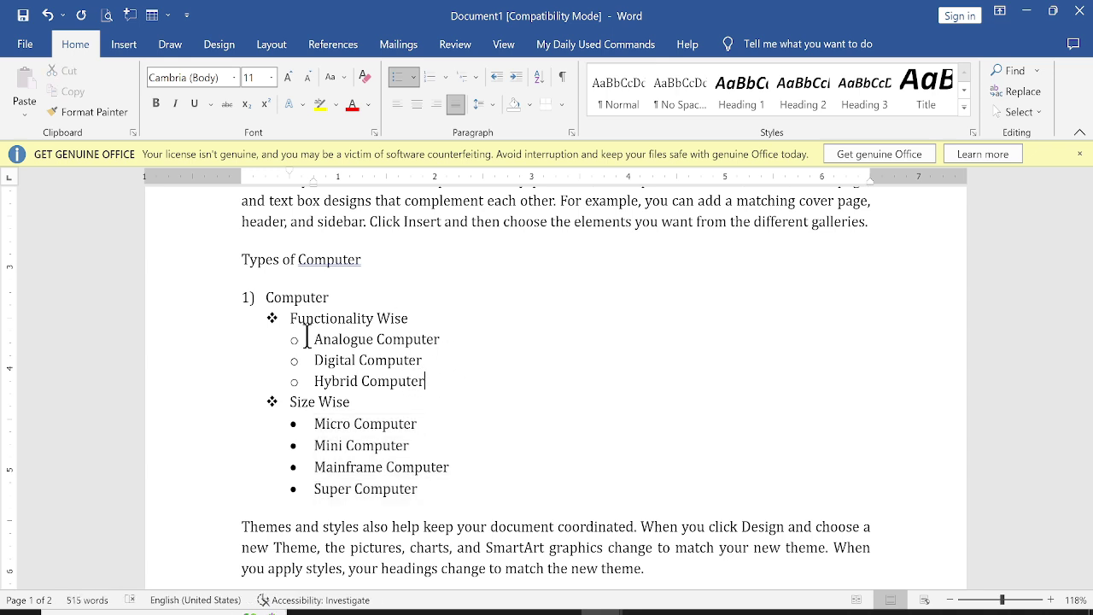
pyautogui.moveTo(312, 339); pyautogui.dragTo(427, 381)
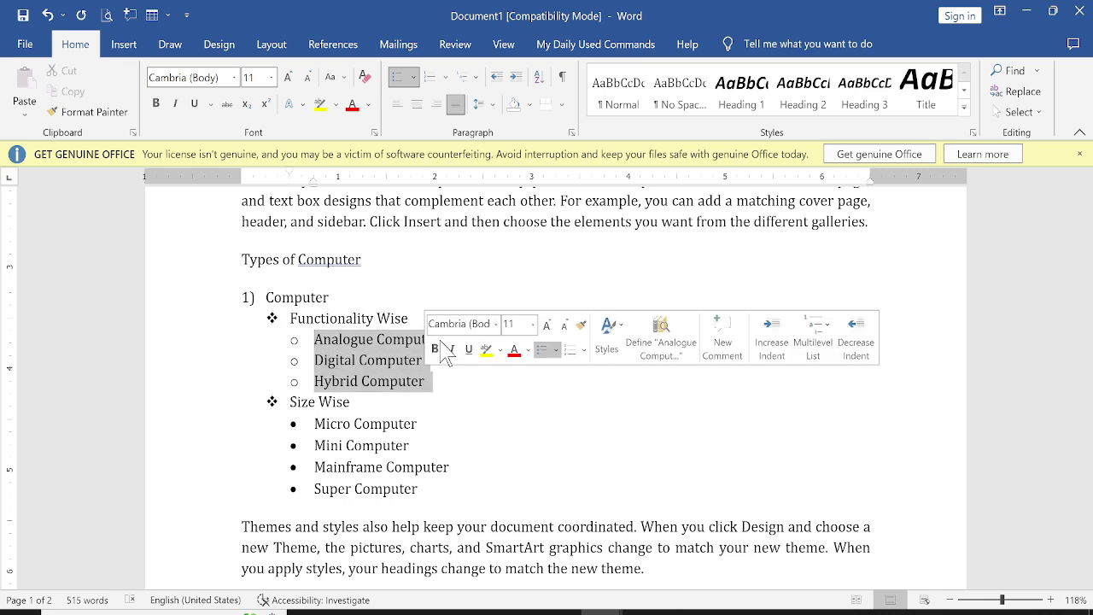
pyautogui.click(496, 79)
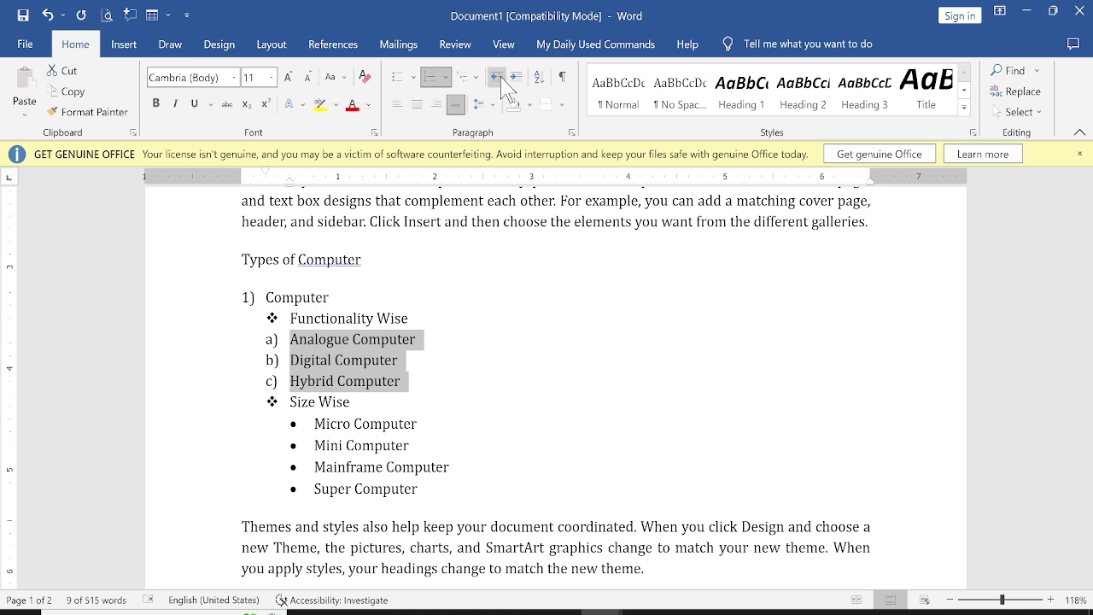
pyautogui.click(502, 77)
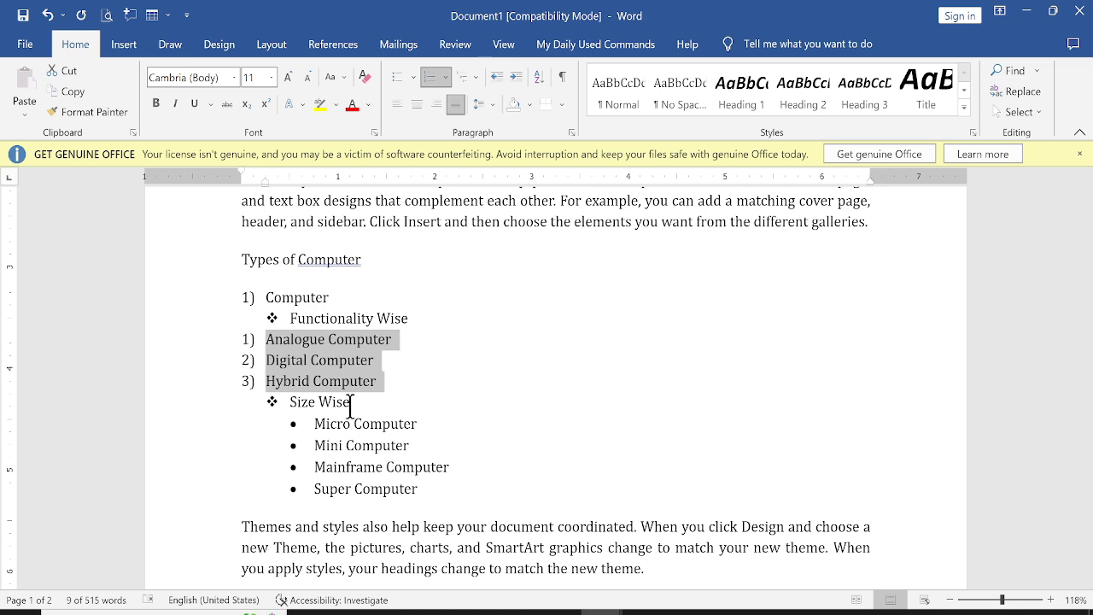
pyautogui.click(517, 77)
pyautogui.click(517, 77)
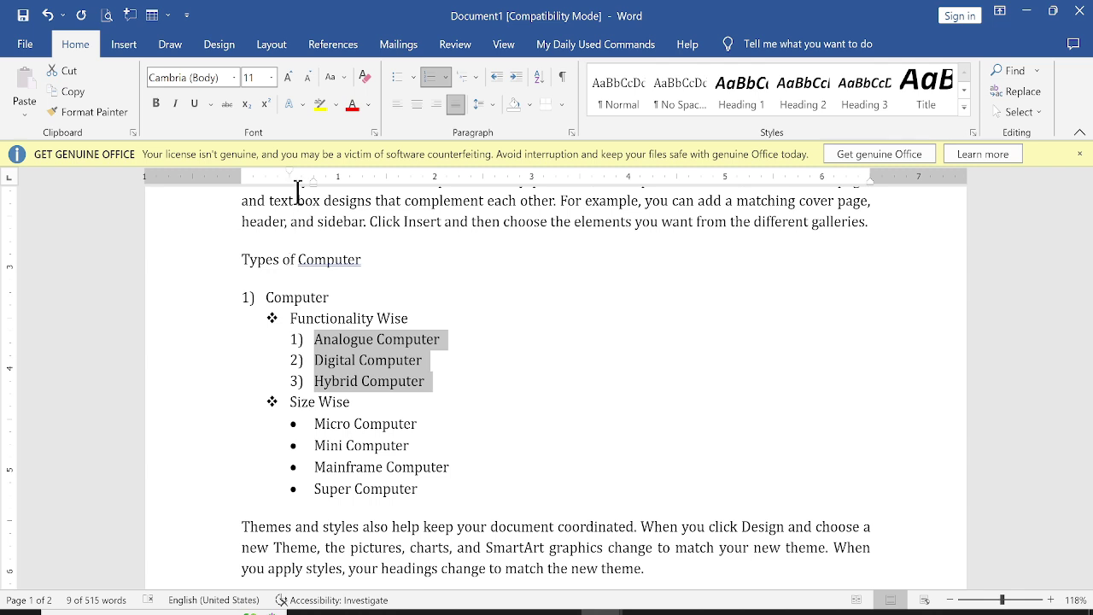
# - Decrease the indent of the three numbered items under Functionality Wise by two levels and increase it again by two
pyautogui.click(498, 77)
pyautogui.click(498, 77)
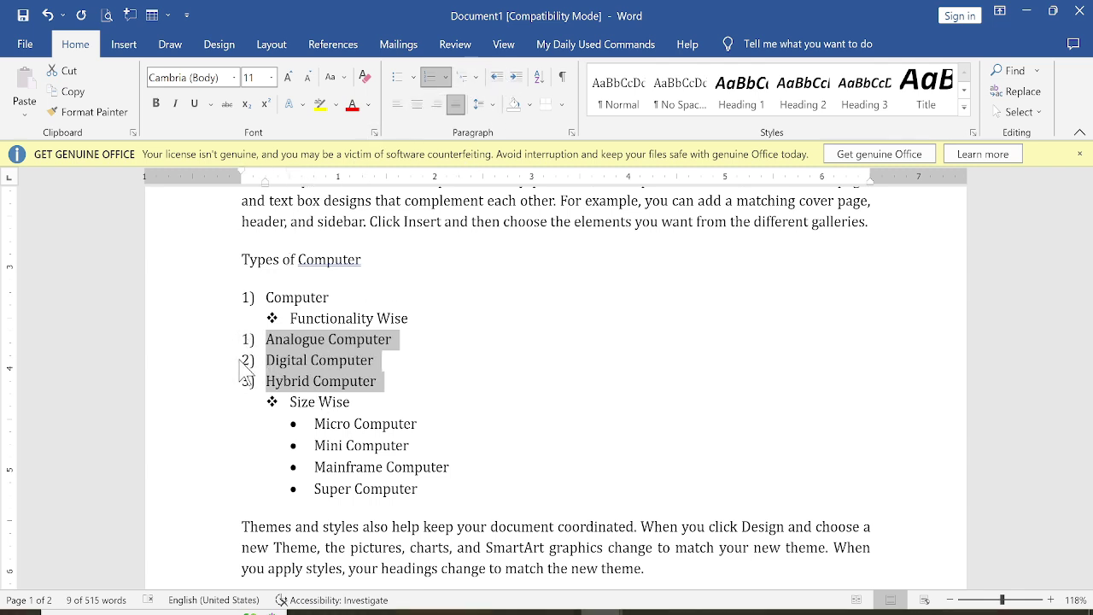
pyautogui.click(521, 77)
pyautogui.click(520, 77)
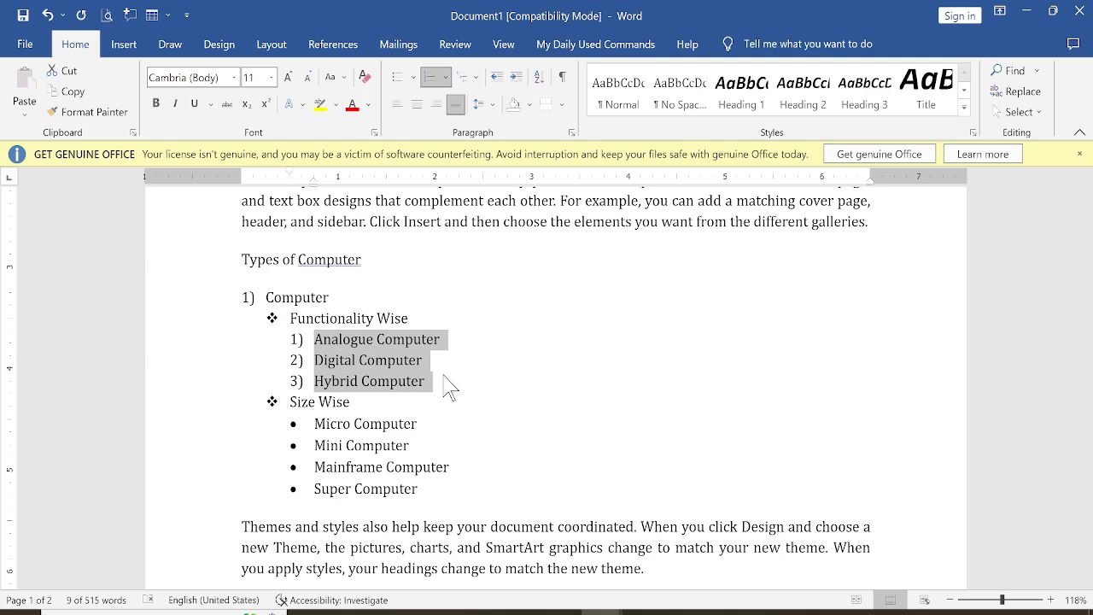
pyautogui.click(437, 468)
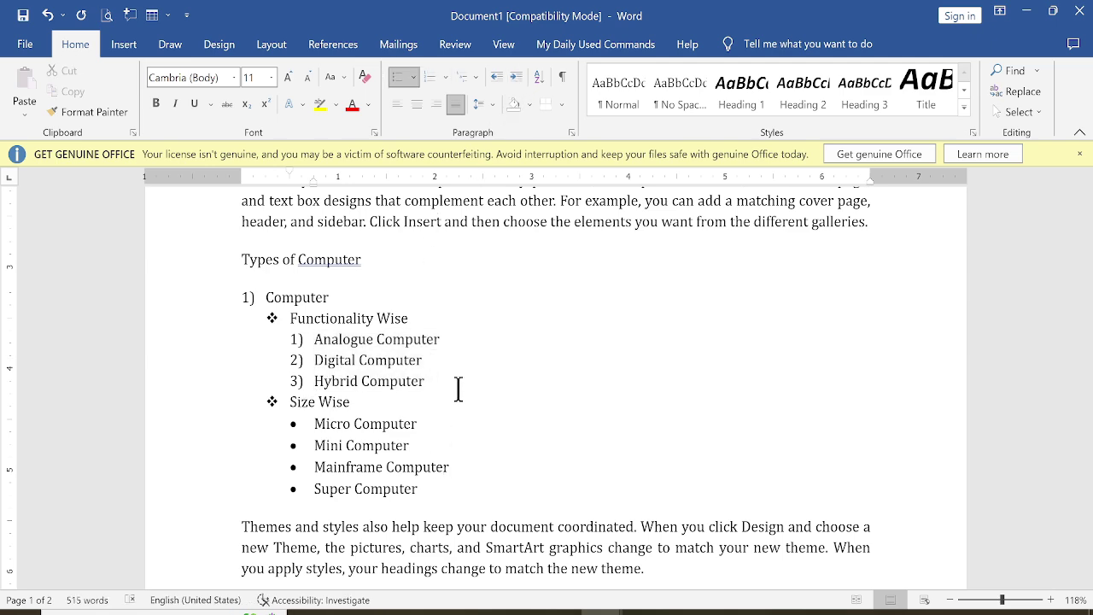
# - Select the Themes and styles and Save time paragraphs and preview the line and paragraph spacing options without applying any
pyautogui.scroll(5, 458, 389)
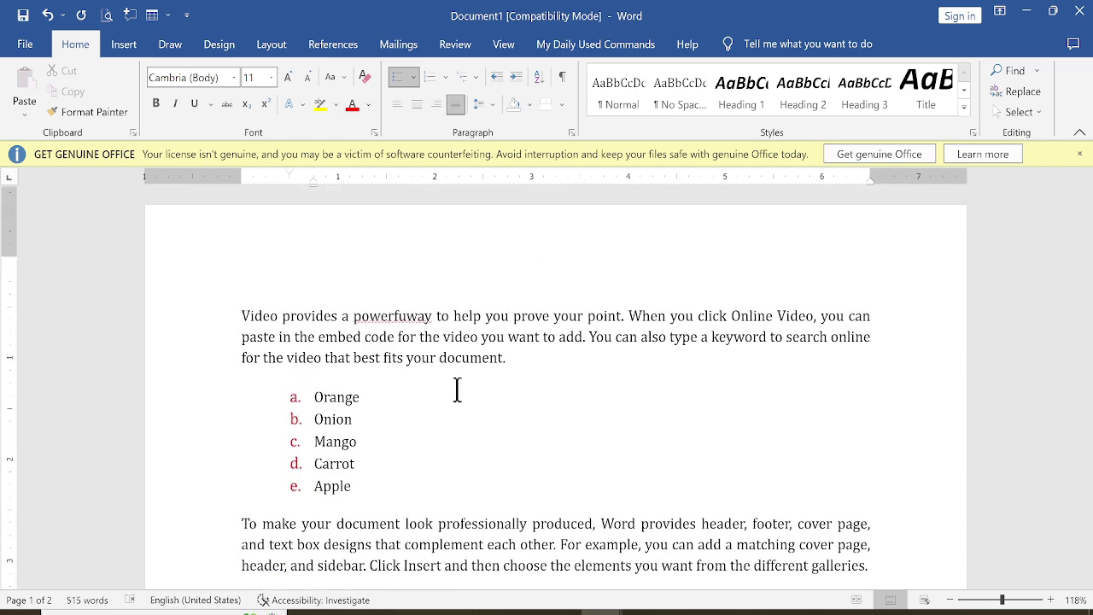
pyautogui.scroll(-12, 458, 390)
pyautogui.scroll(5, 453, 359)
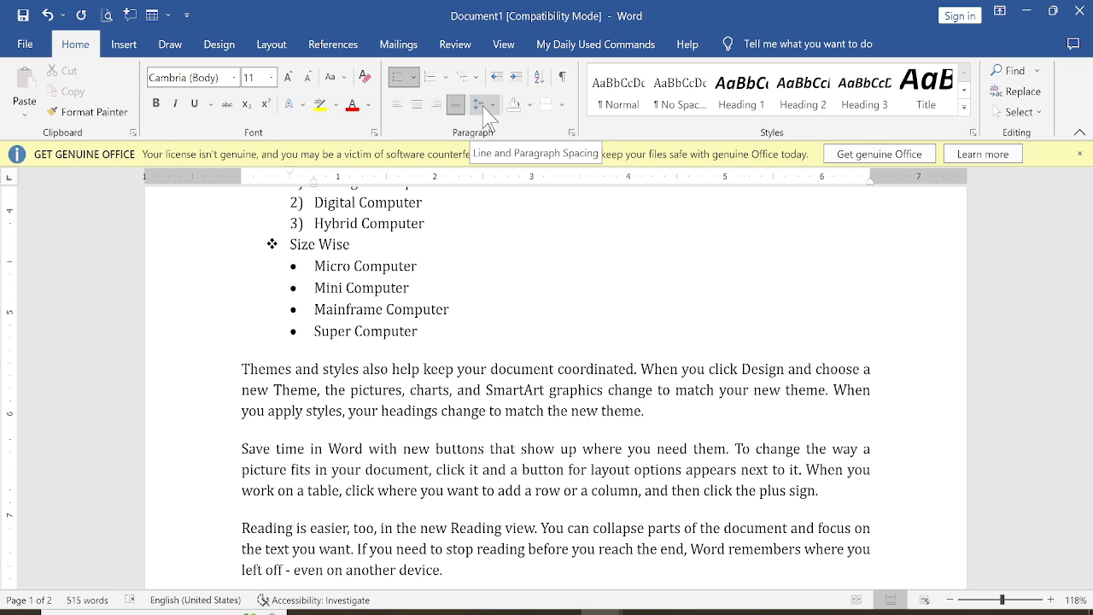
pyautogui.click(244, 369)
pyautogui.keyDown('shift'); pyautogui.click(561, 511); pyautogui.keyUp('shift')
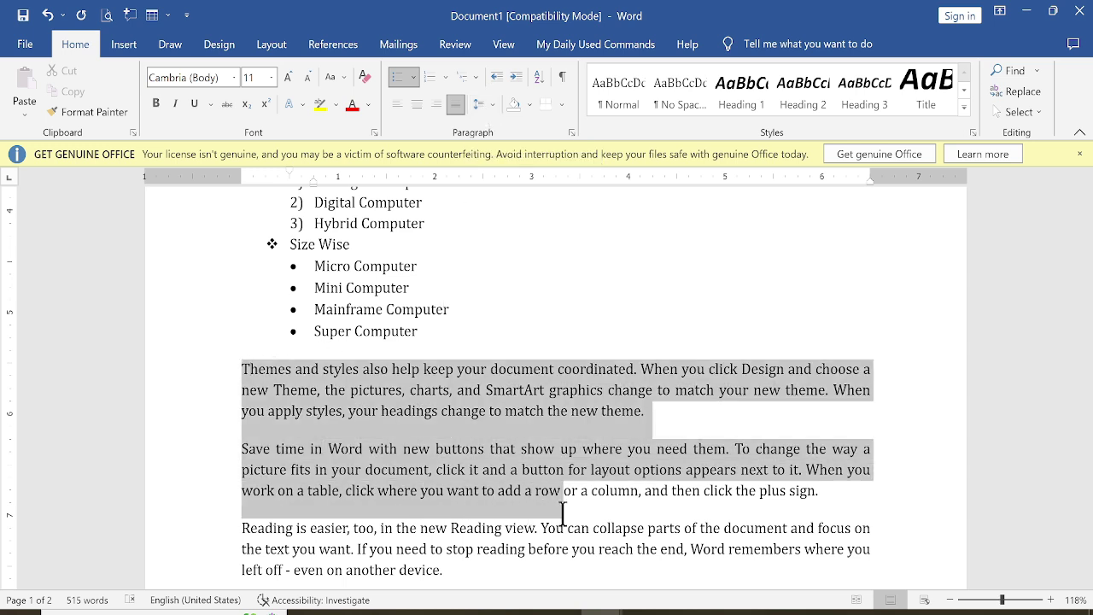
pyautogui.click(483, 105)
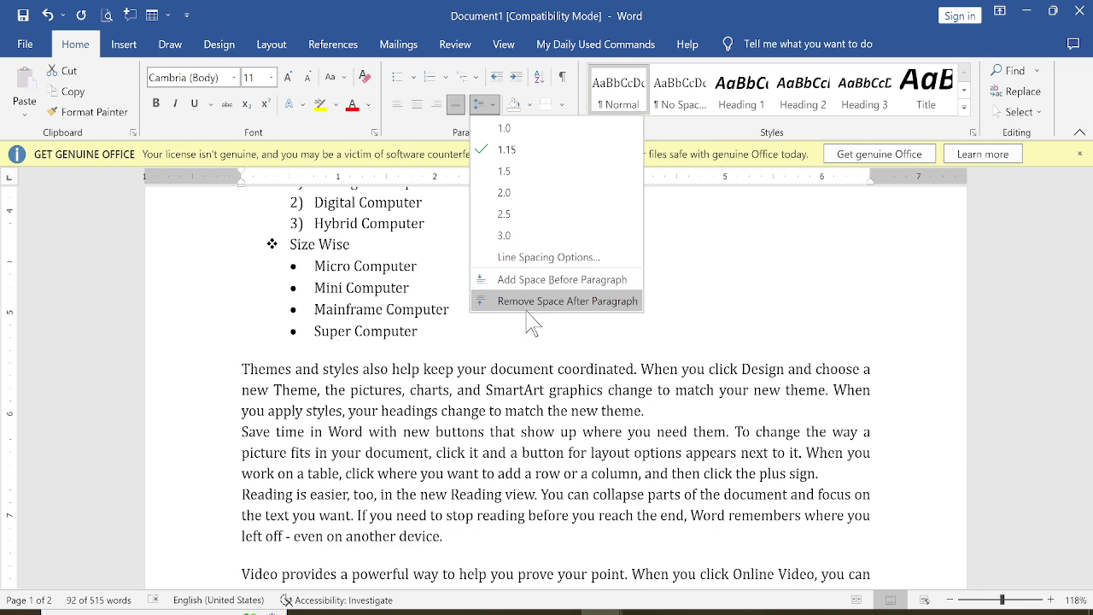
pyautogui.click(444, 470)
pyautogui.scroll(2, 445, 470)
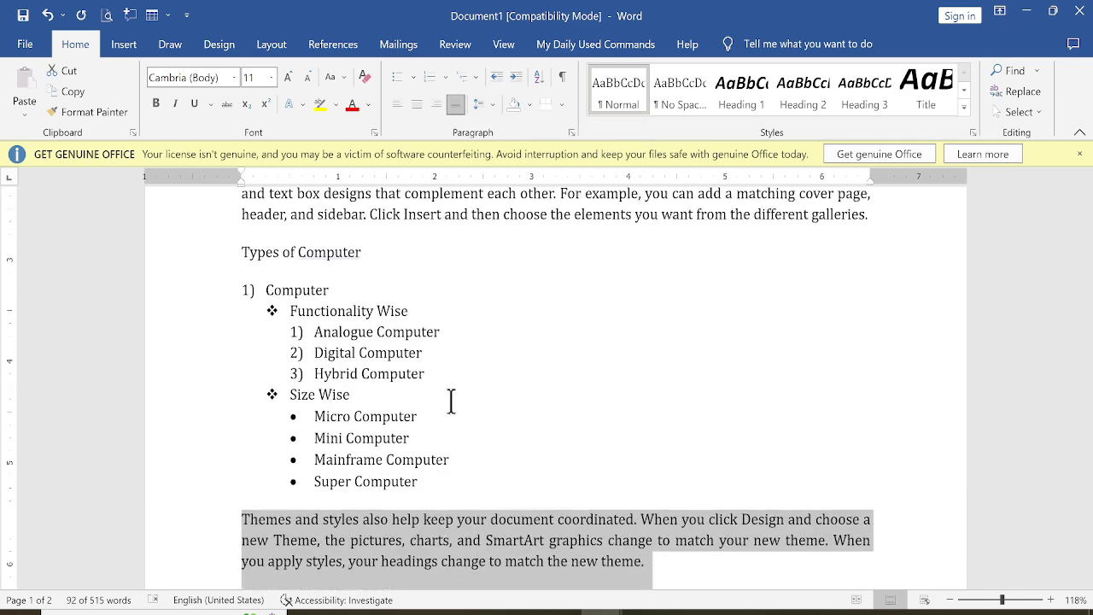
pyautogui.scroll(-1, 503, 370)
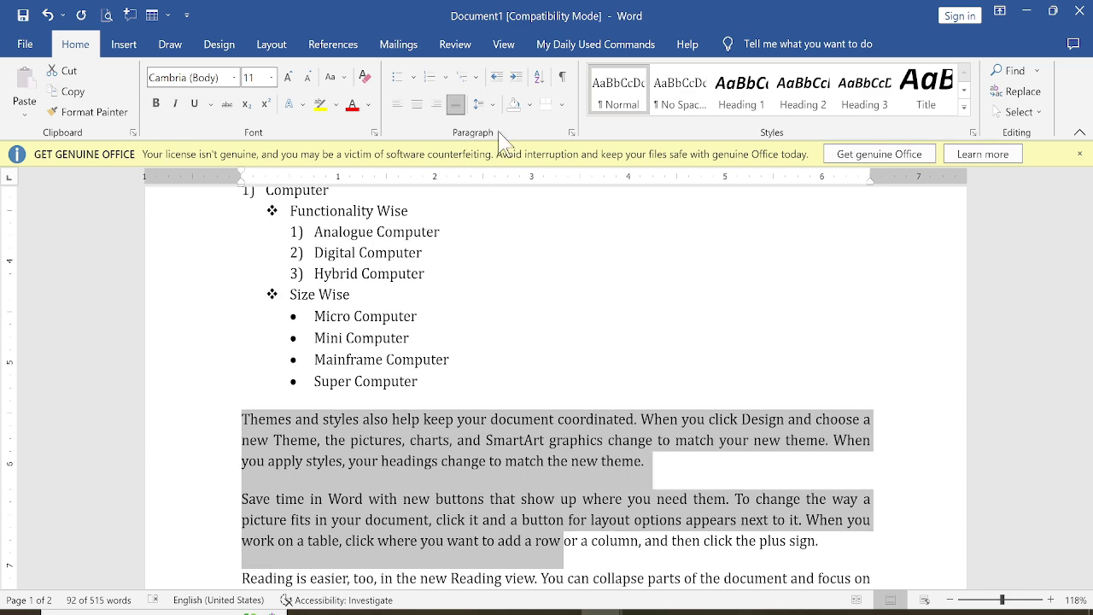
pyautogui.click(485, 104)
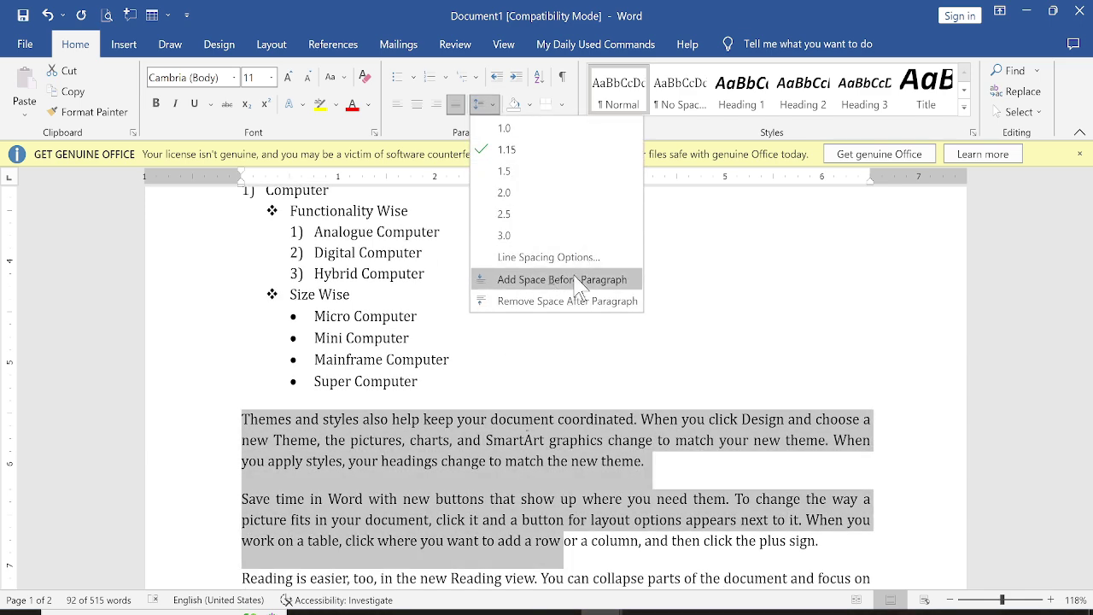
pyautogui.click(512, 498)
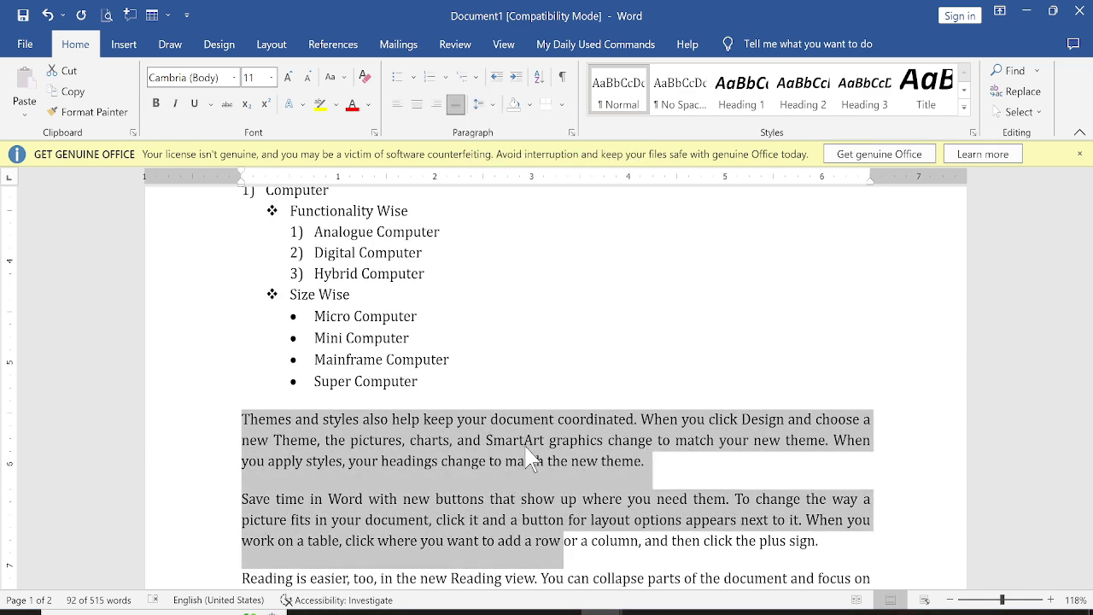
# - Shade the paragraph beginning "Themes and styles" with a light blue theme colour
pyautogui.scroll(-3, 556, 349)
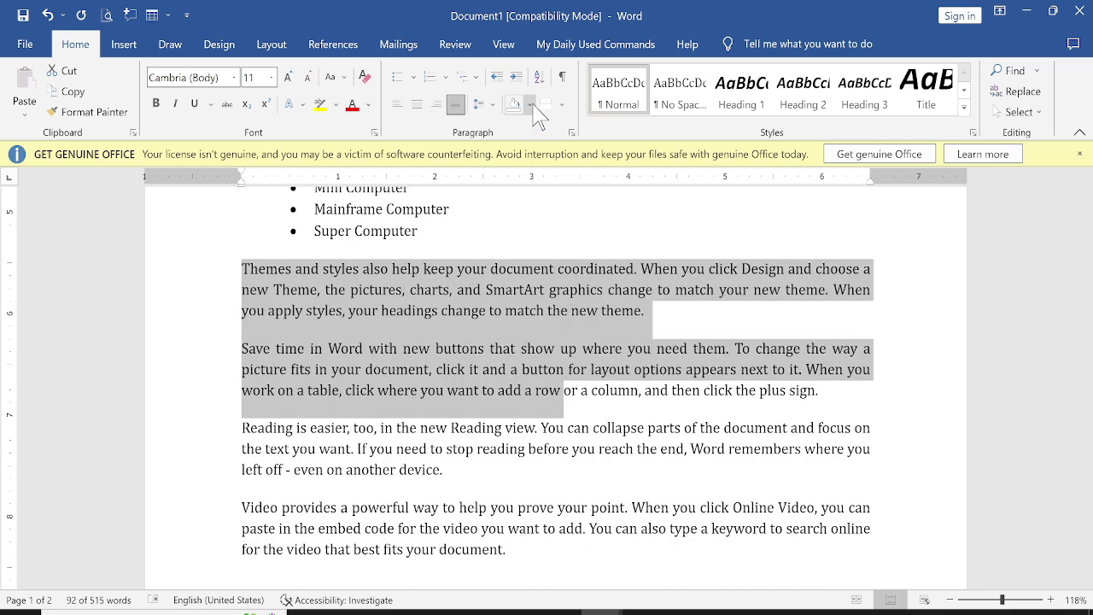
pyautogui.click(505, 310)
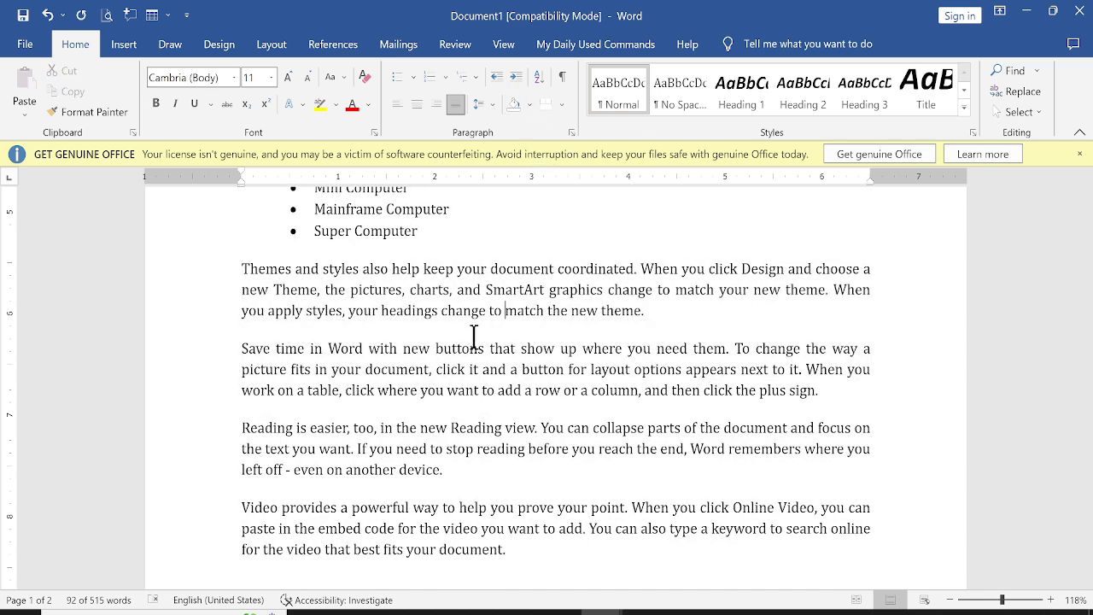
pyautogui.scroll(1, 466, 339)
pyautogui.scroll(-3, 465, 339)
pyautogui.scroll(1, 452, 336)
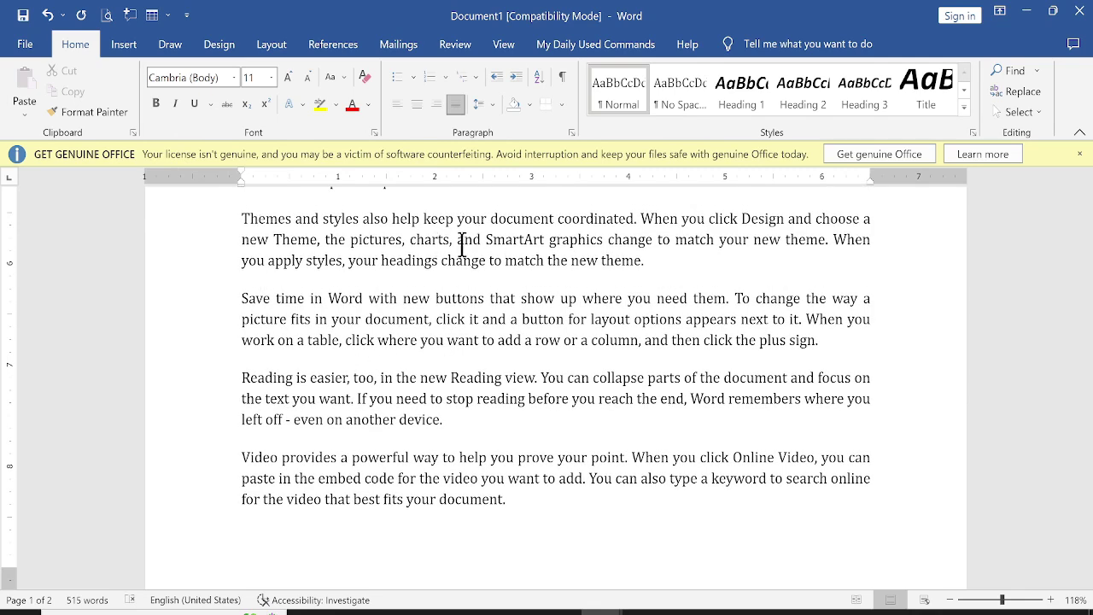
pyautogui.click(529, 104)
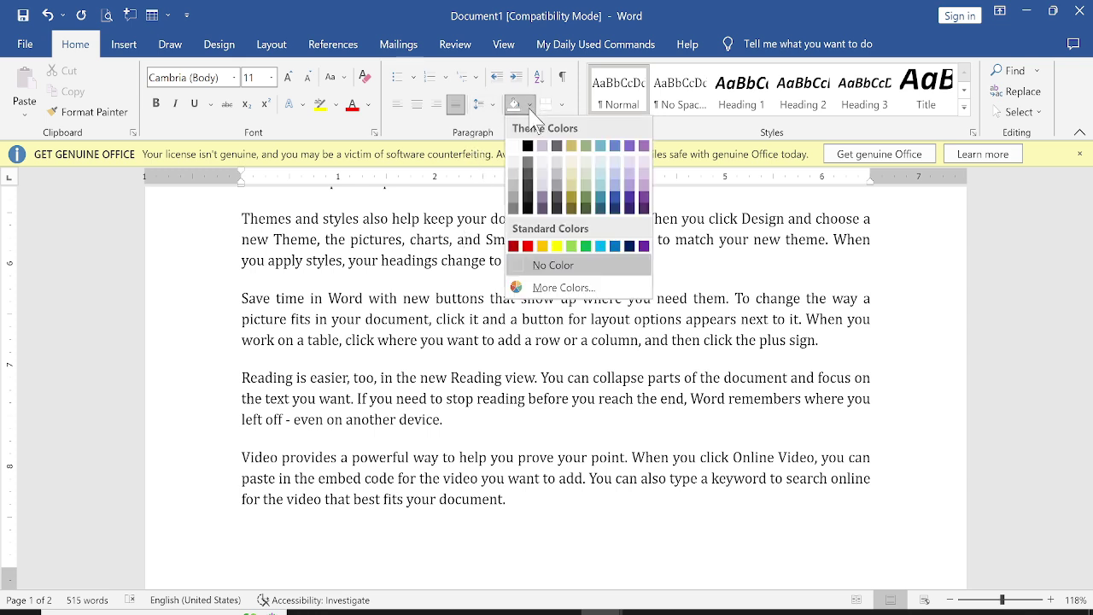
pyautogui.click(619, 176)
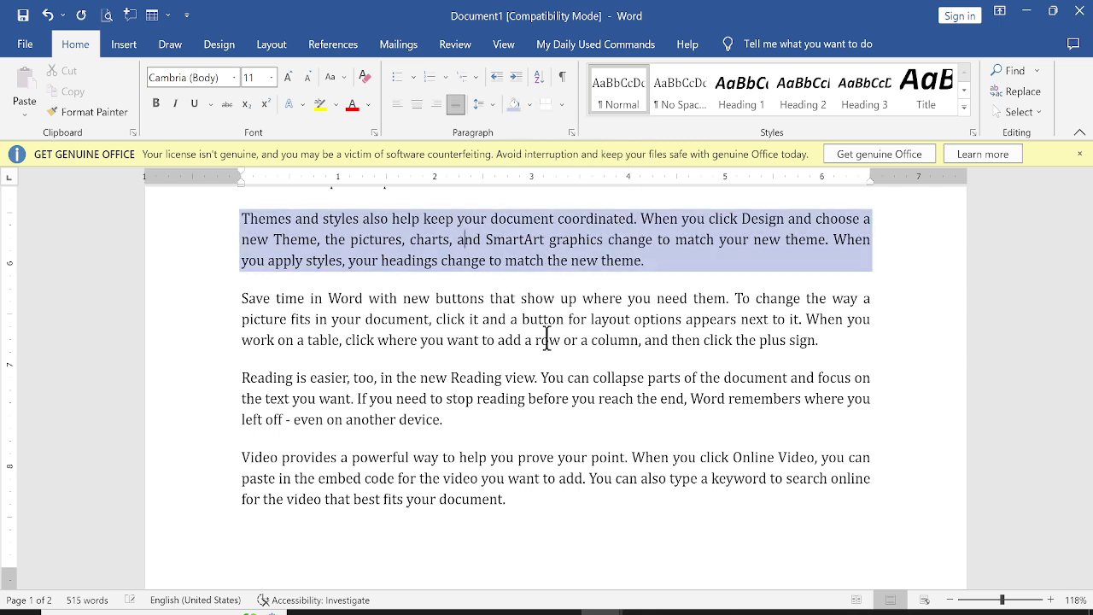
# - Preview dark blue shading and a bottom border on the Save time paragraph without applying them
pyautogui.click(530, 105)
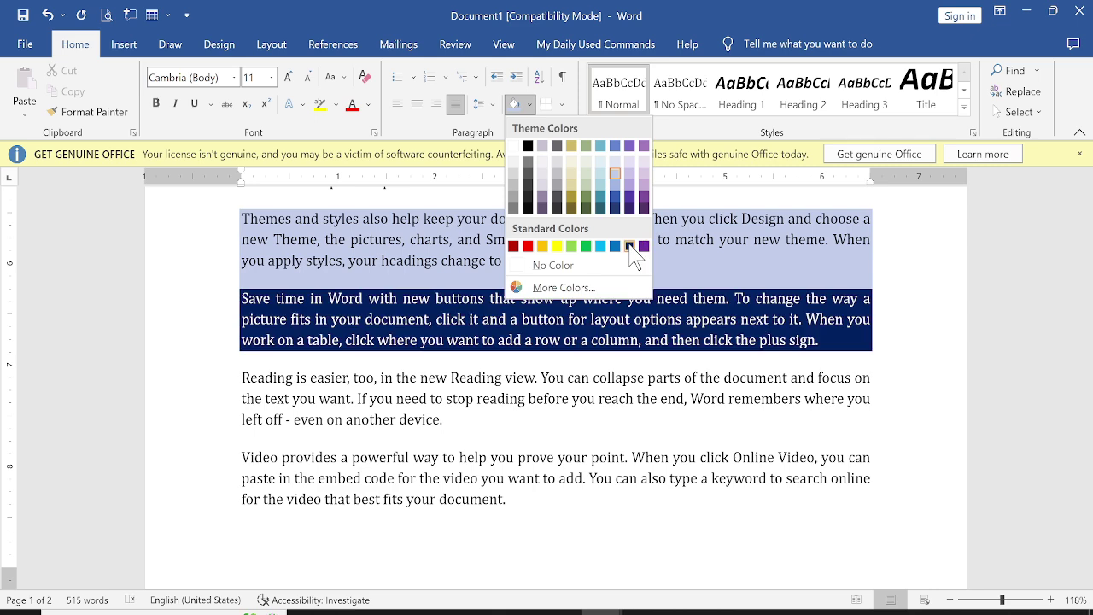
pyautogui.press('Escape')
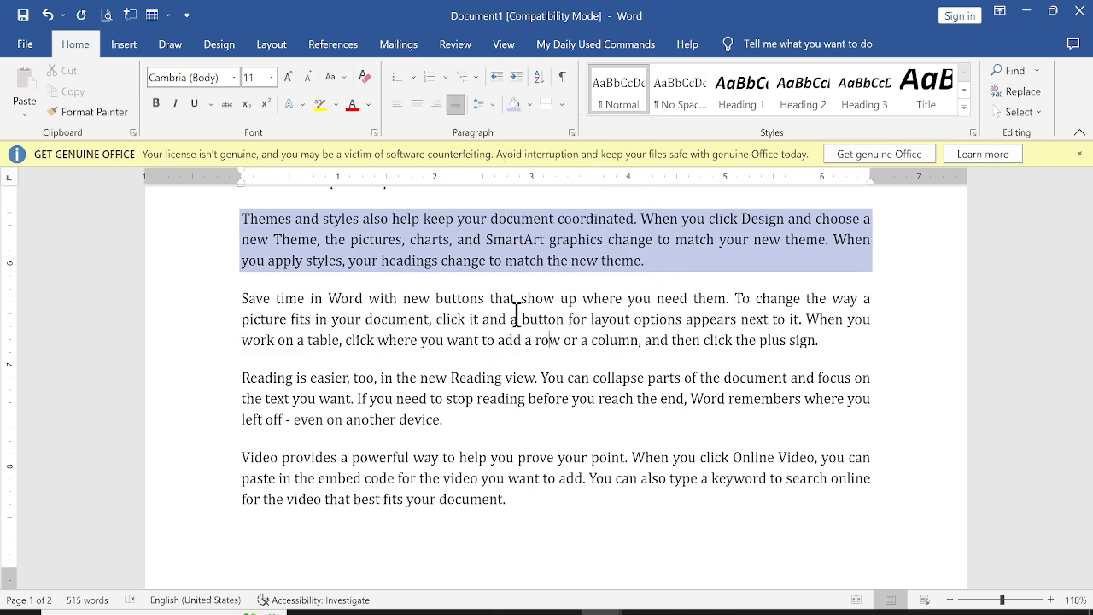
pyautogui.click(562, 105)
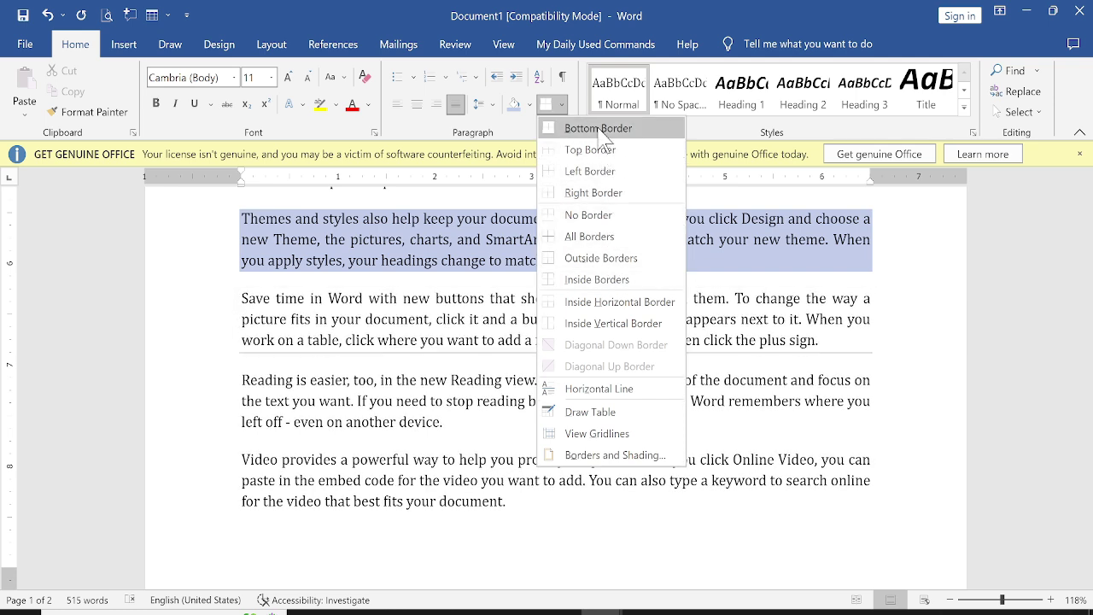
pyautogui.click(375, 339)
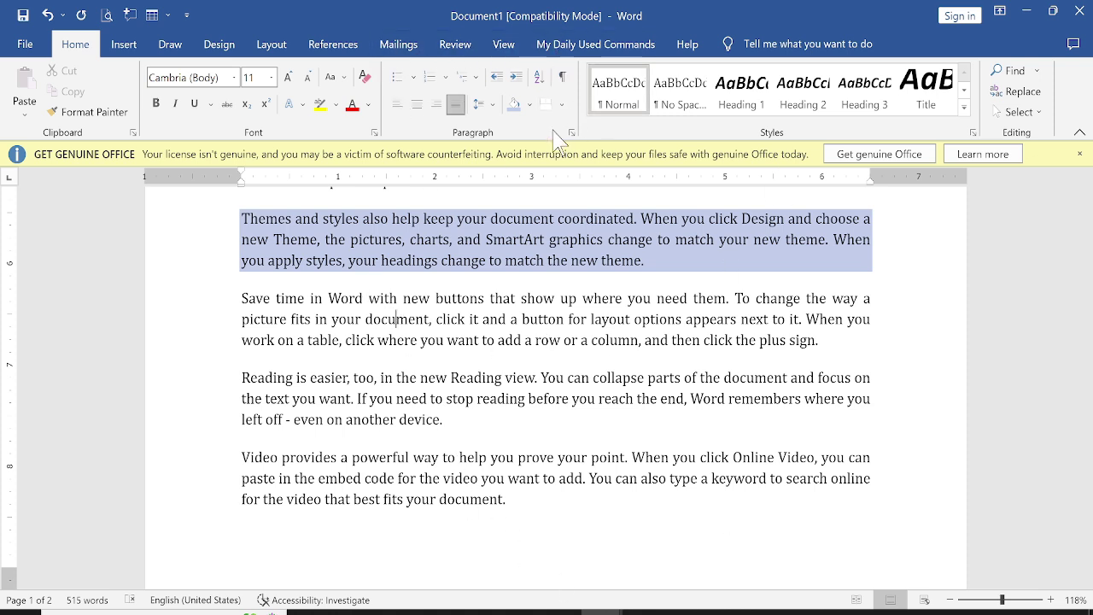
# - Show the formatting marks and examine those in the body paragraphs and the computer list, selecting the paragraph mark after Analogue Computer
pyautogui.click(562, 79)
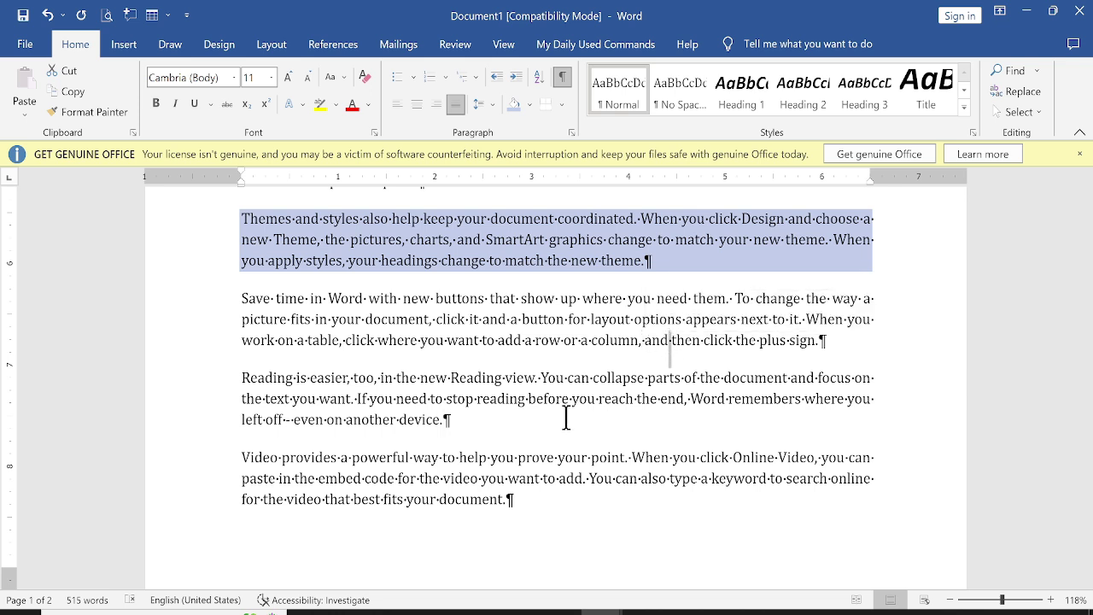
pyautogui.click(623, 374)
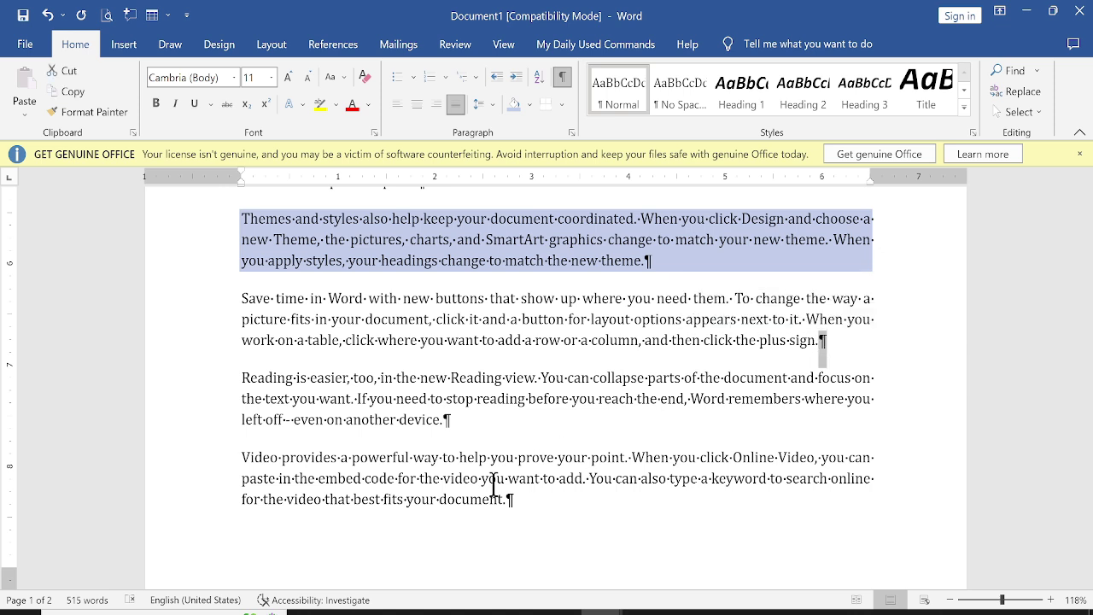
pyautogui.scroll(3, 445, 425)
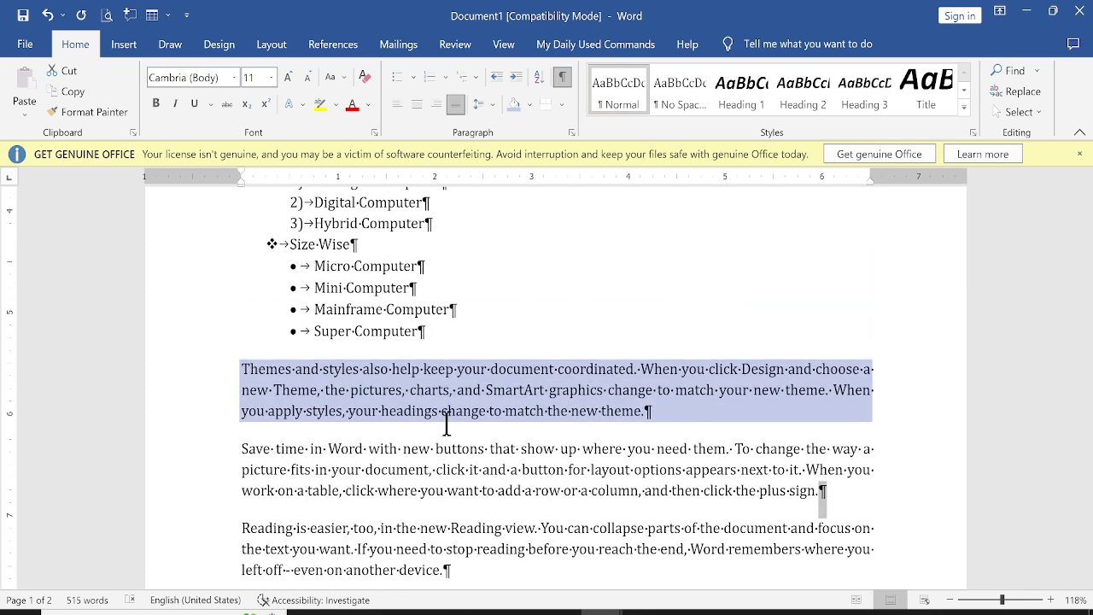
pyautogui.scroll(2, 376, 396)
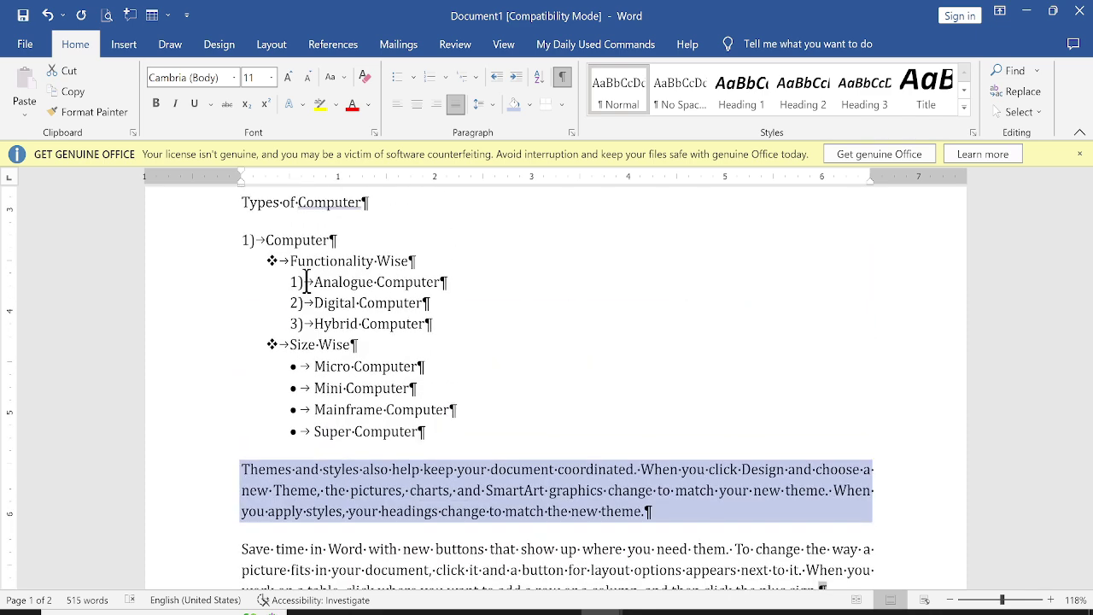
pyautogui.click(310, 282)
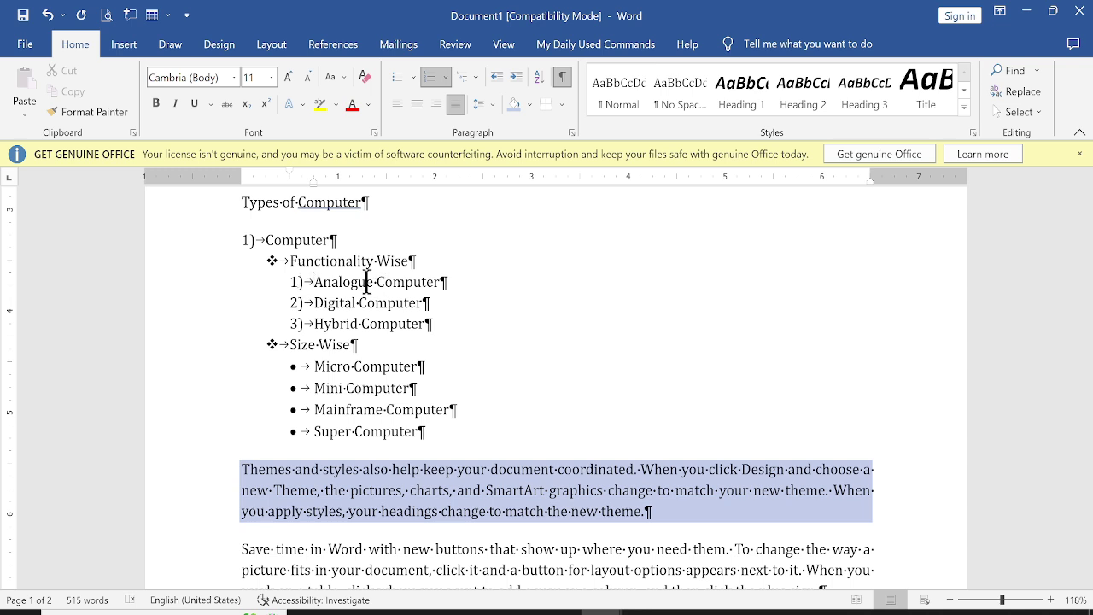
pyautogui.moveTo(374, 282); pyautogui.dragTo(447, 282)
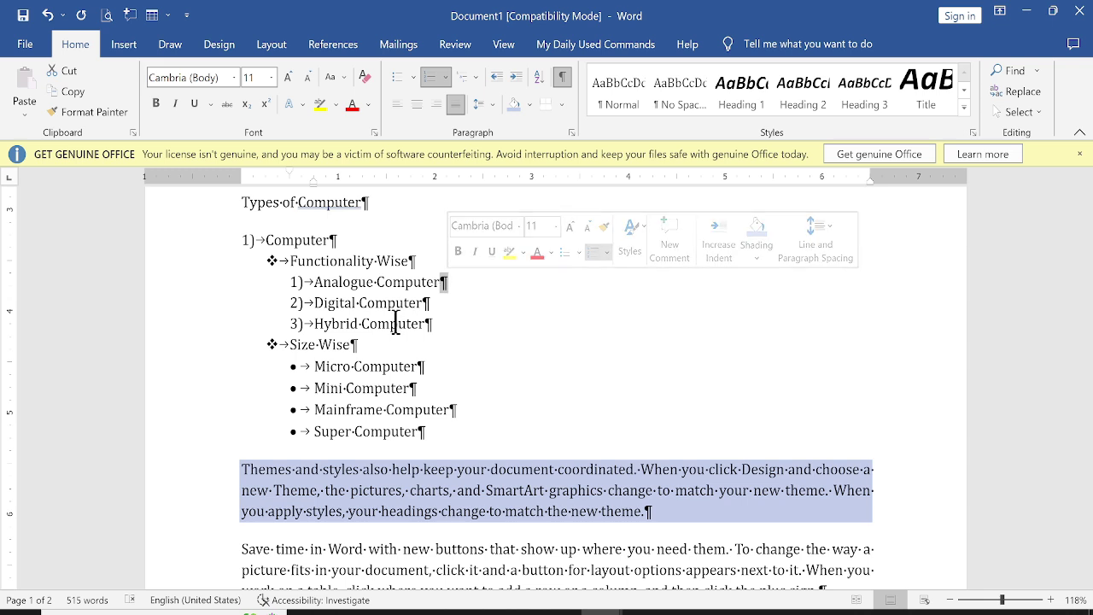
# - Toggle the formatting marks off, on and off again, and deselect the paragraph mark
pyautogui.click(564, 82)
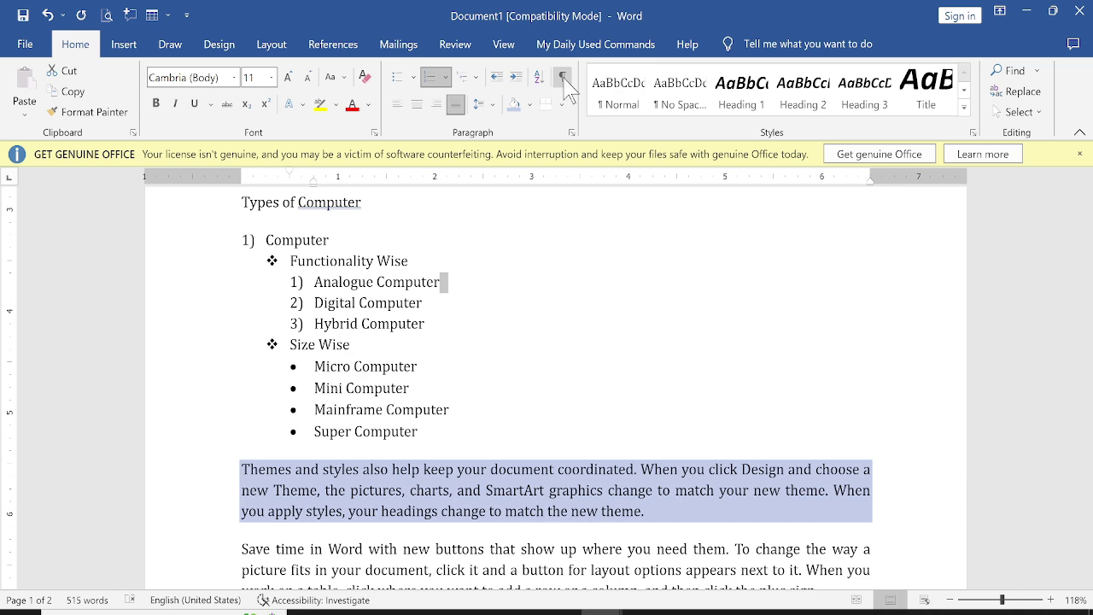
pyautogui.click(563, 82)
pyautogui.click(564, 82)
pyautogui.click(470, 325)
# - Delete the entire contents of the document, leaving a blank page
pyautogui.scroll(5, 464, 325)
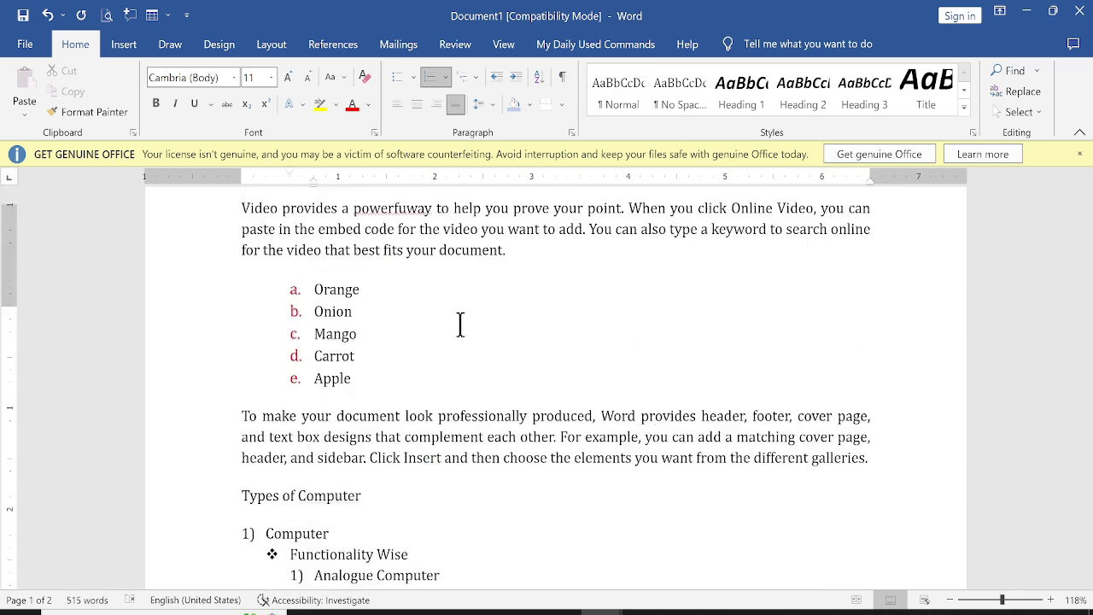
pyautogui.scroll(2, 460, 325)
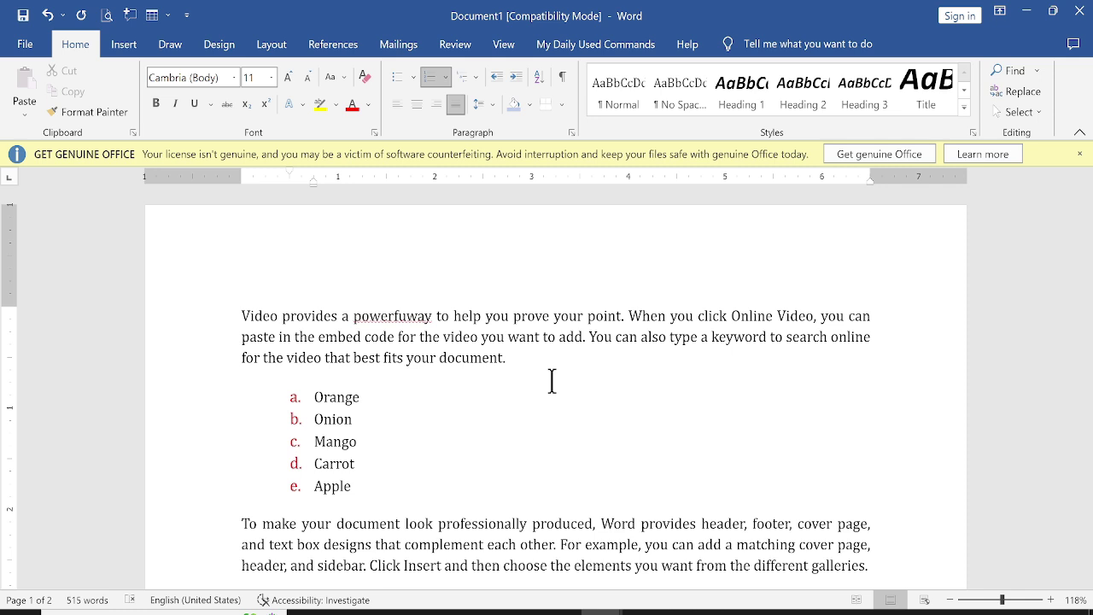
pyautogui.hotkey('ctrl', 'a')
pyautogui.press('Delete')
pyautogui.write('=')
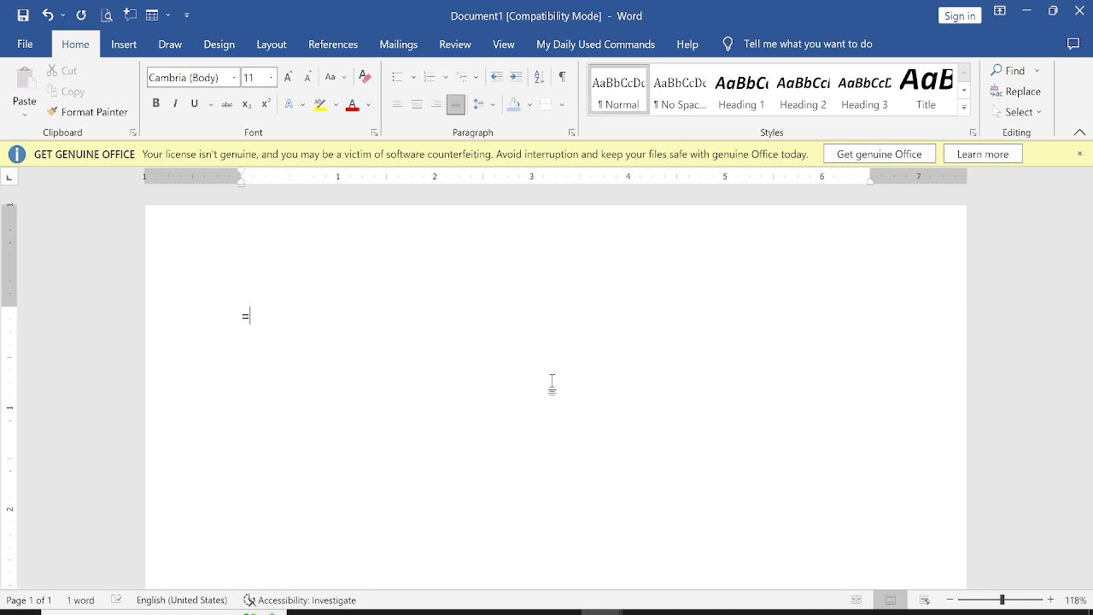
pyautogui.press('BackSpace')
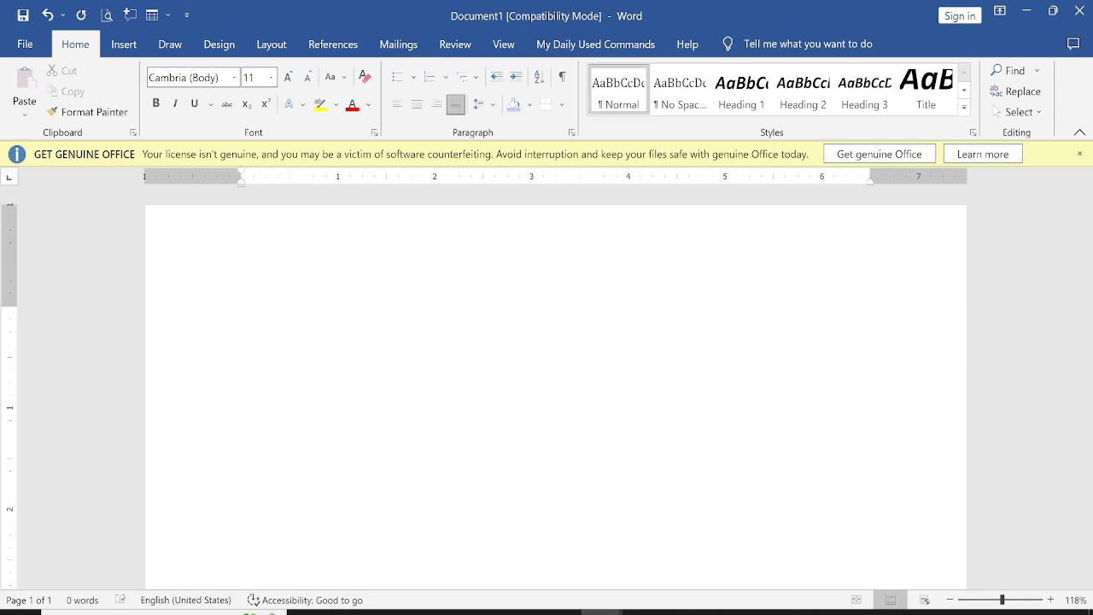
# - Switch to Chrome, search for "fundamental of computer javatpoint" and open javatpoint's Computer Fundamentals Tutorial page
pyautogui.click(477, 611)
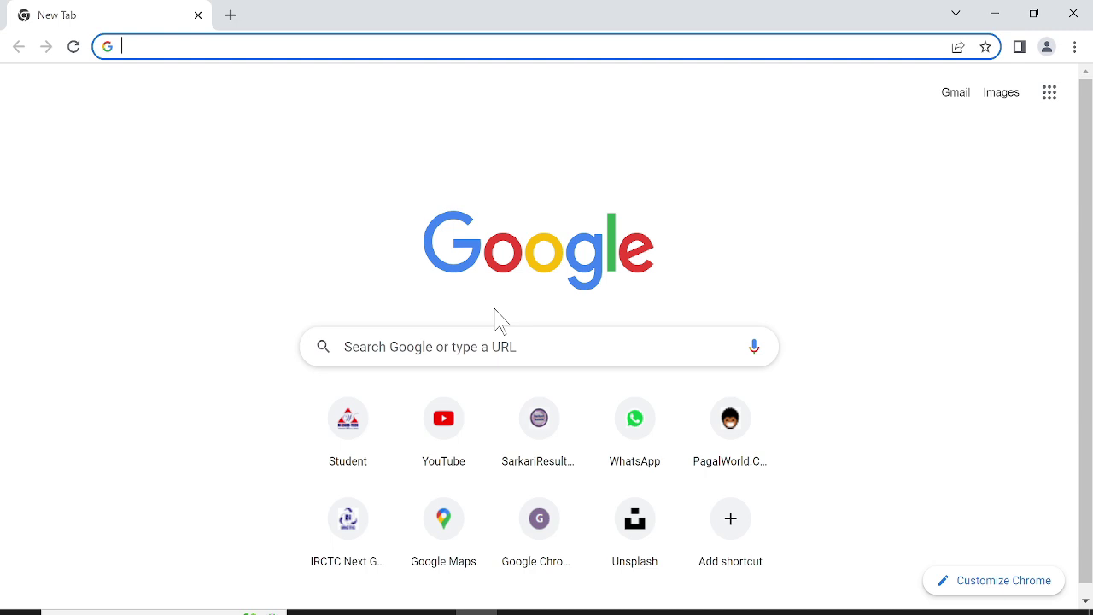
pyautogui.write('fundame')
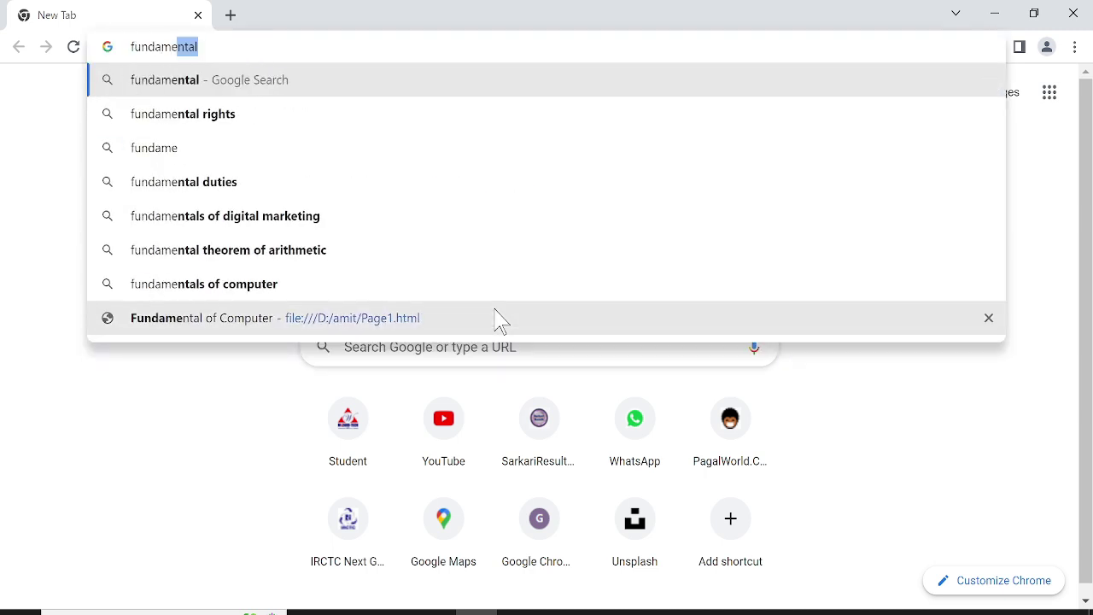
pyautogui.write('ntal')
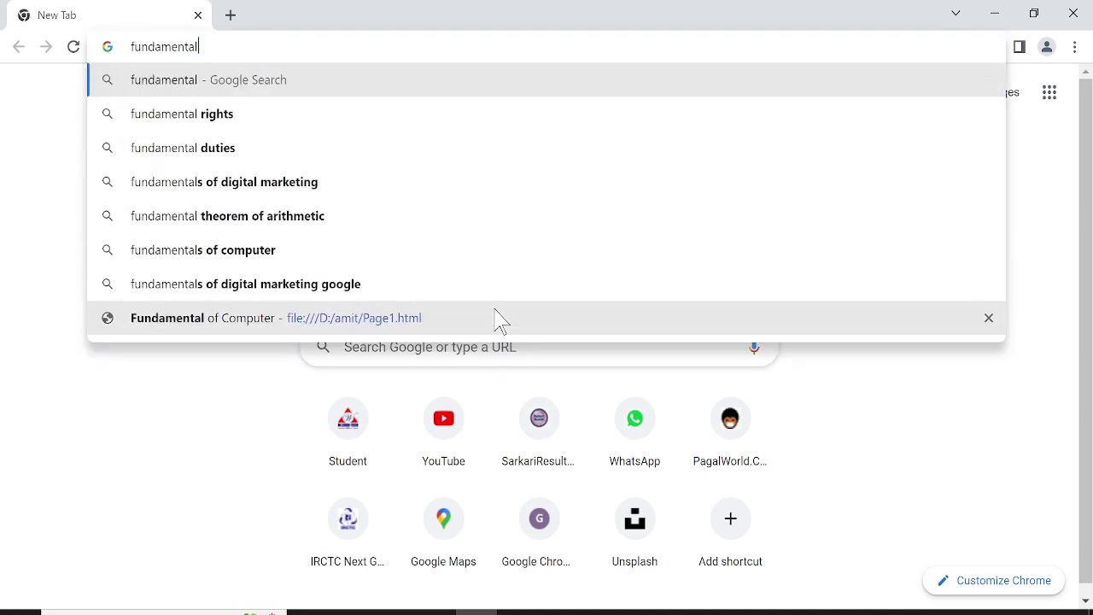
pyautogui.write(' of compu')
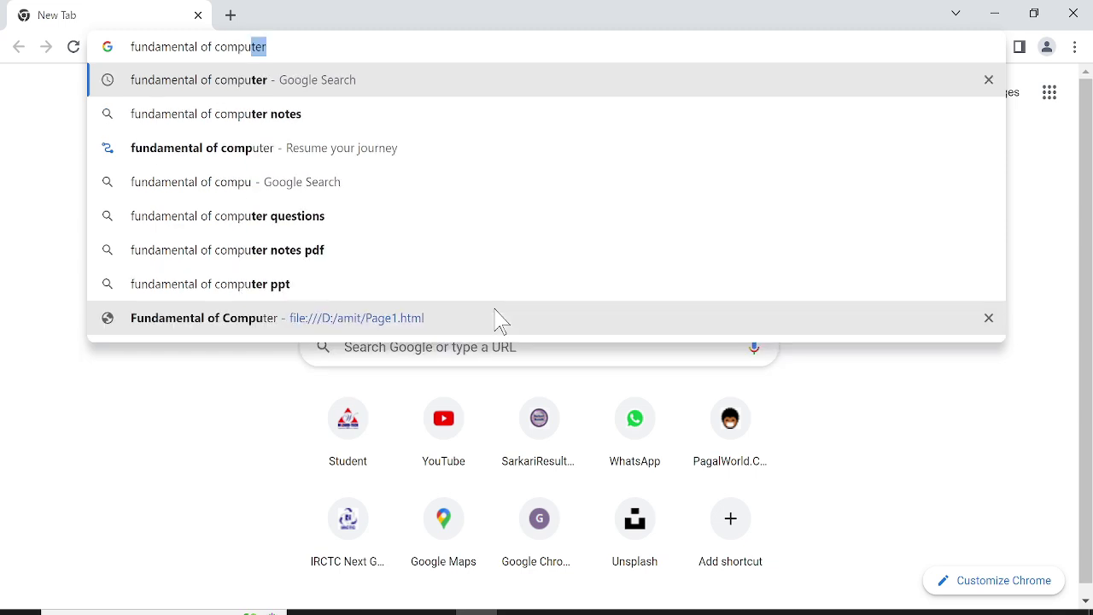
pyautogui.write('ter java')
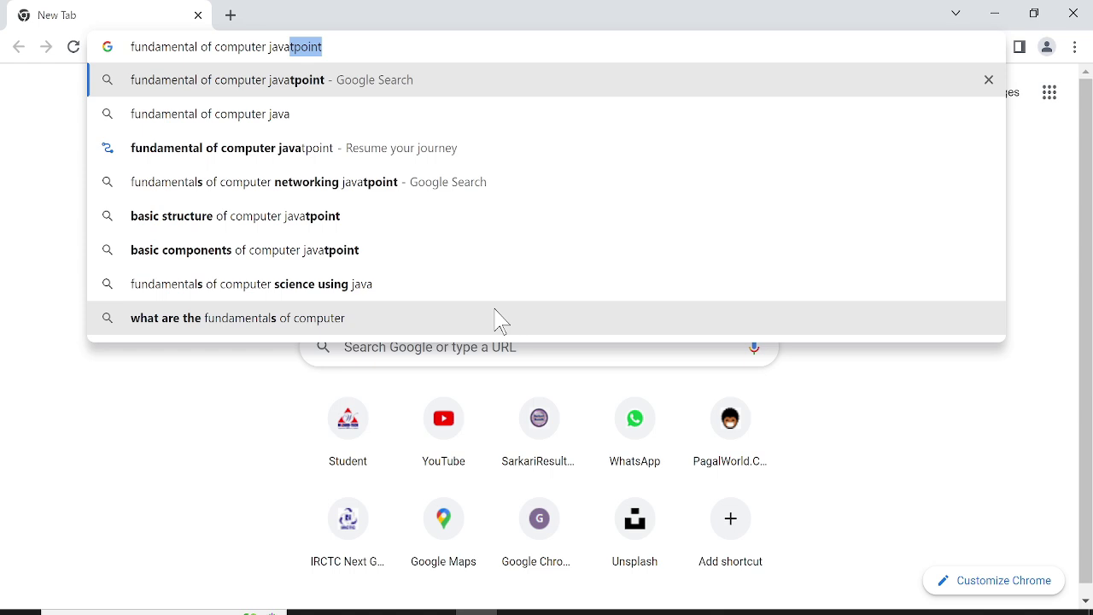
pyautogui.press('Return')
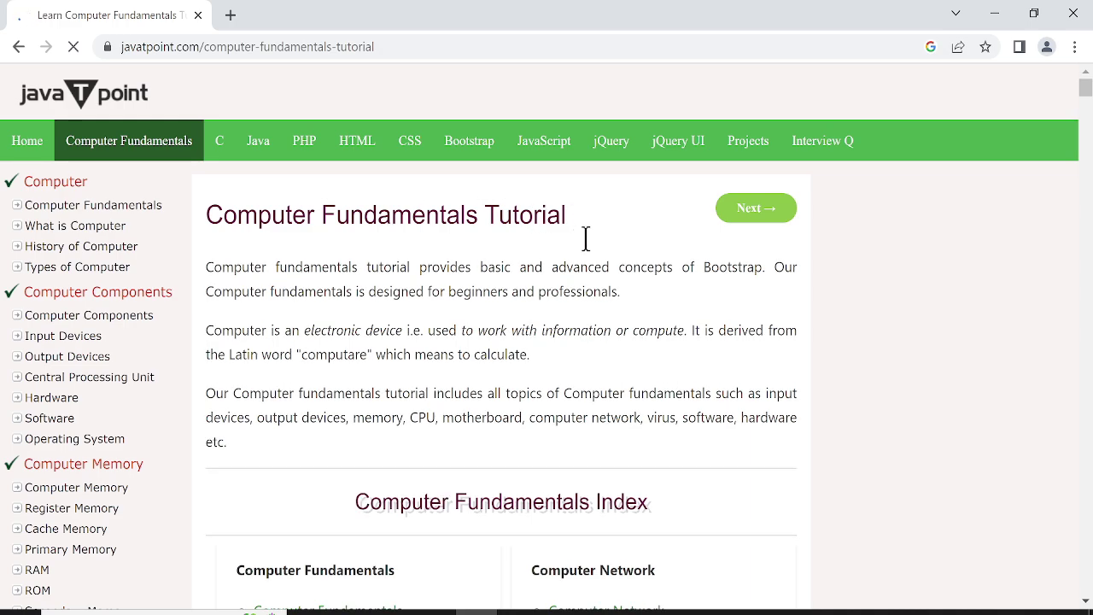
# - Go from the Computer Fundamentals Tutorial to its following topic, What is Computer
pyautogui.scroll(-2, 462, 389)
pyautogui.scroll(-10, 462, 399)
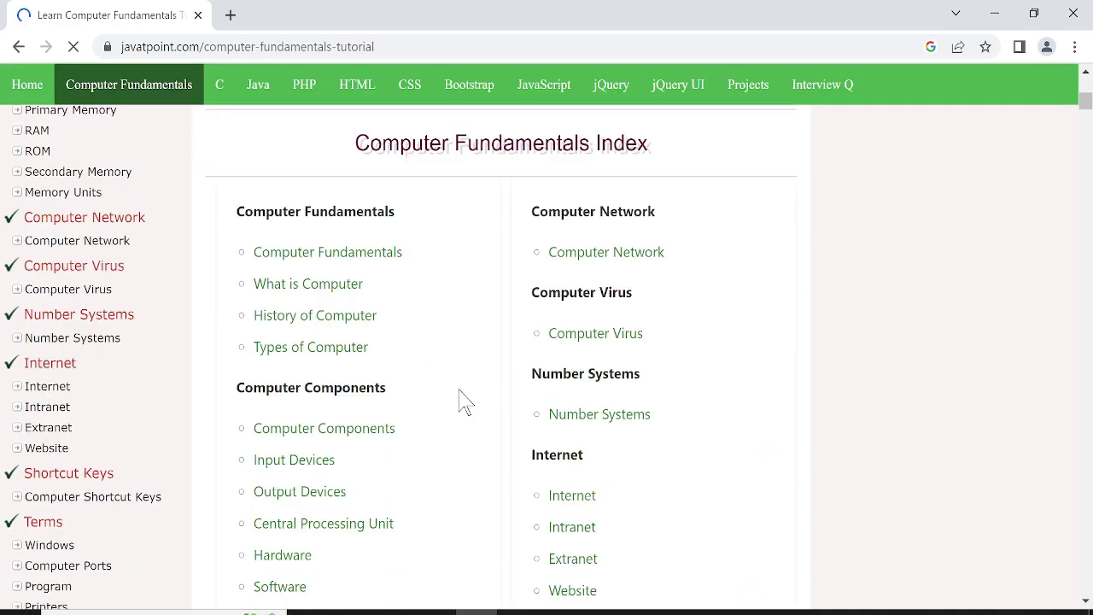
pyautogui.scroll(-1, 452, 437)
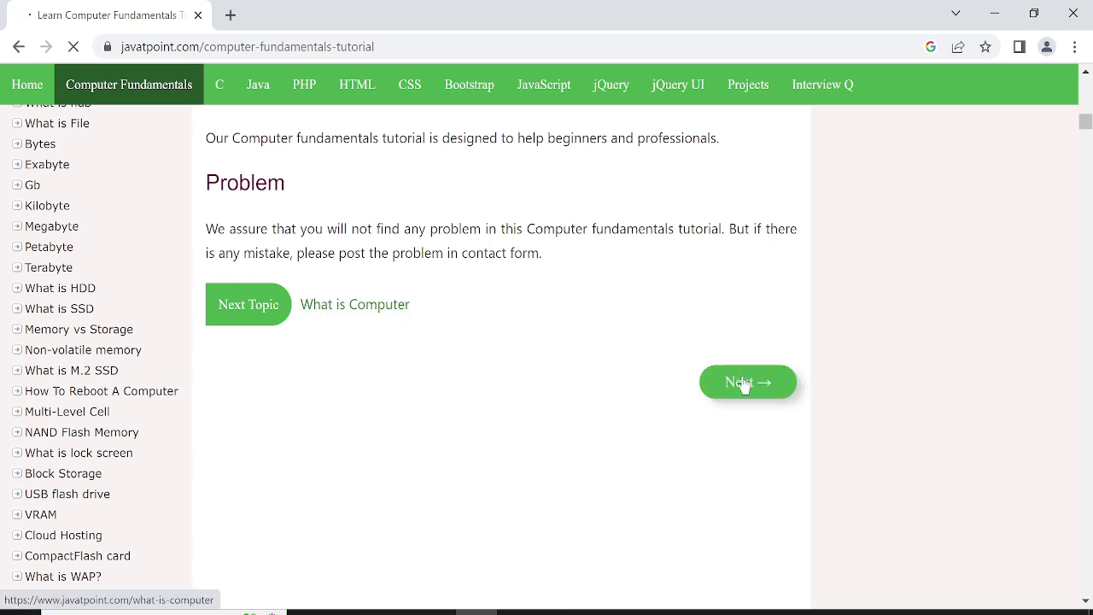
pyautogui.scroll(3, 743, 384)
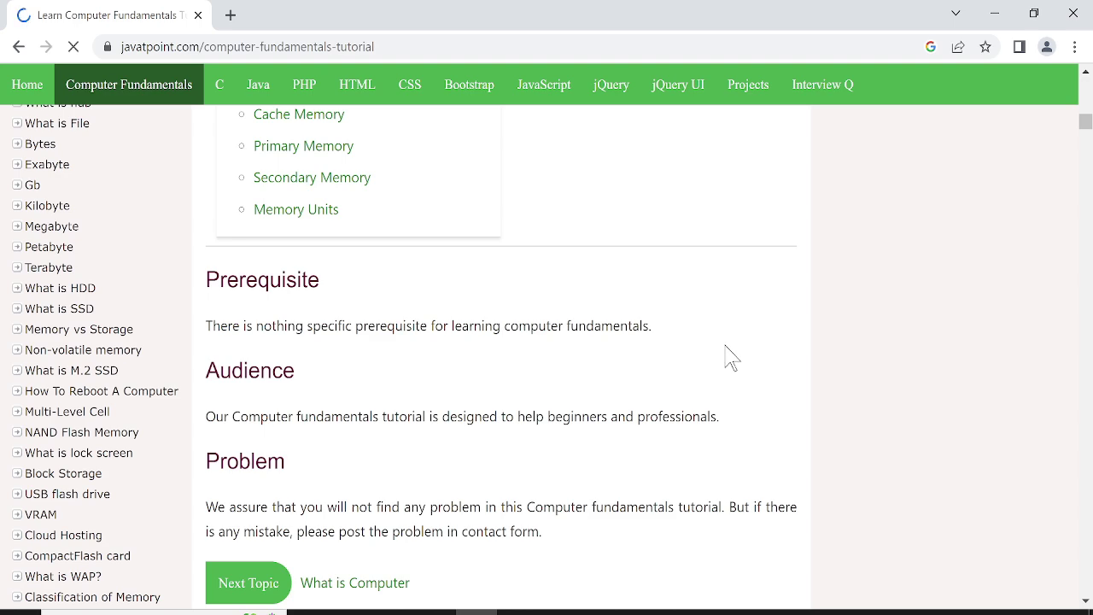
pyautogui.scroll(-2, 513, 495)
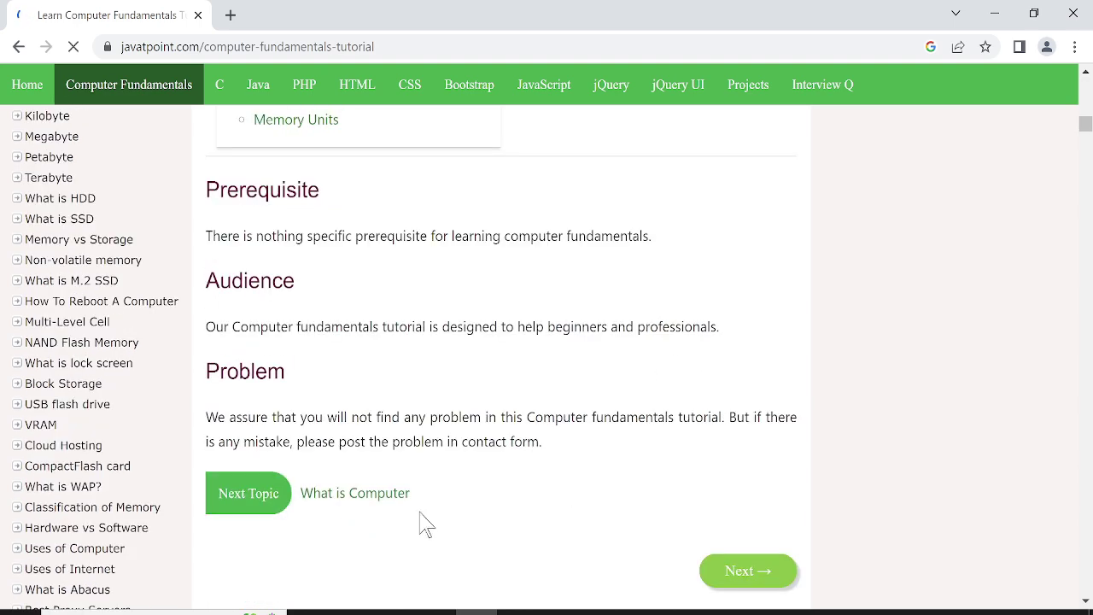
pyautogui.click(746, 485)
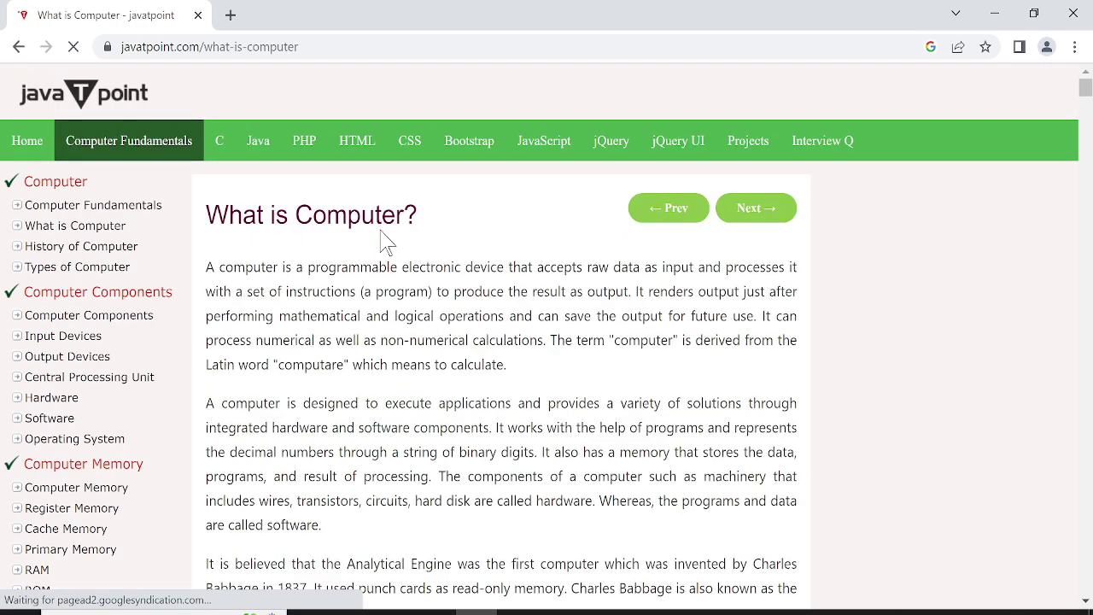
# - Copy the page heading "What is Computer?" and paste it into the blank Document1 in Word
pyautogui.moveTo(207, 301); pyautogui.dragTo(430, 322)
pyautogui.hotkey('ctrl', 'c')
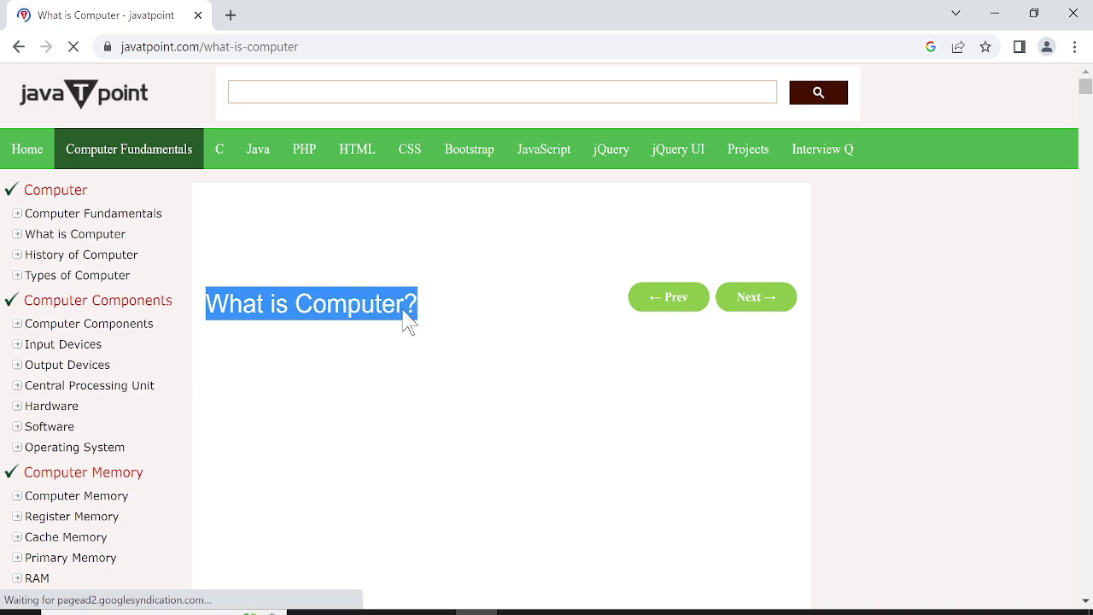
pyautogui.scroll(-3, 332, 390)
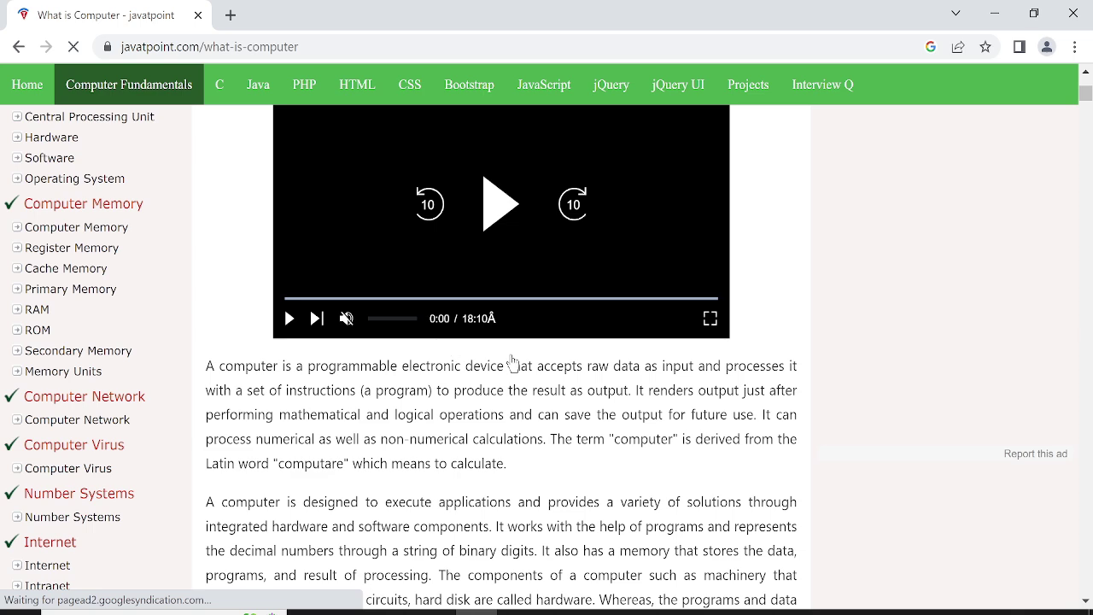
pyautogui.moveTo(603, 612)
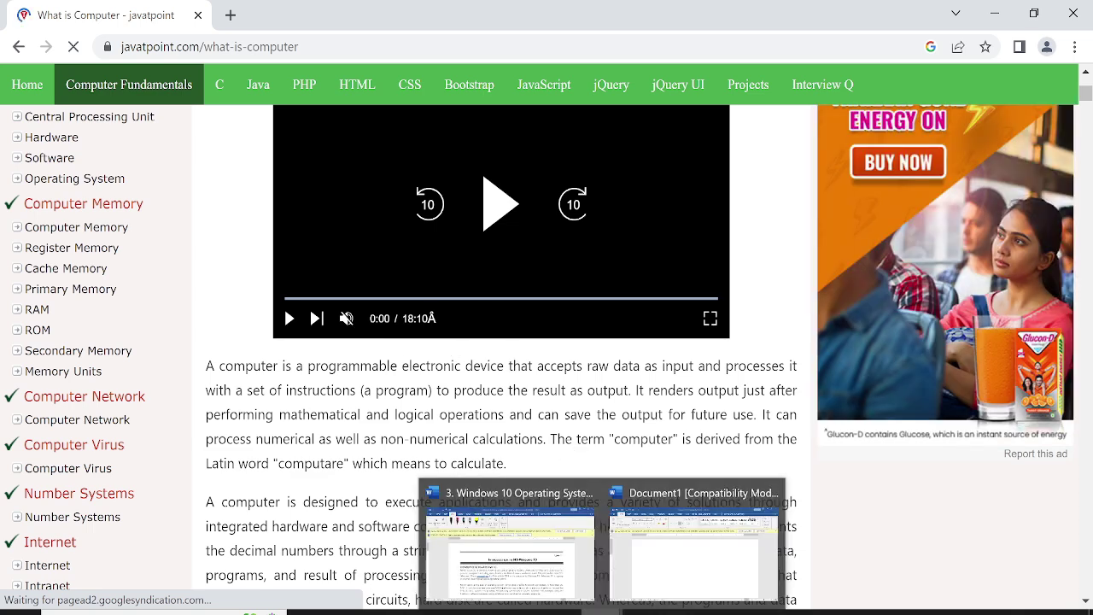
pyautogui.click(681, 574)
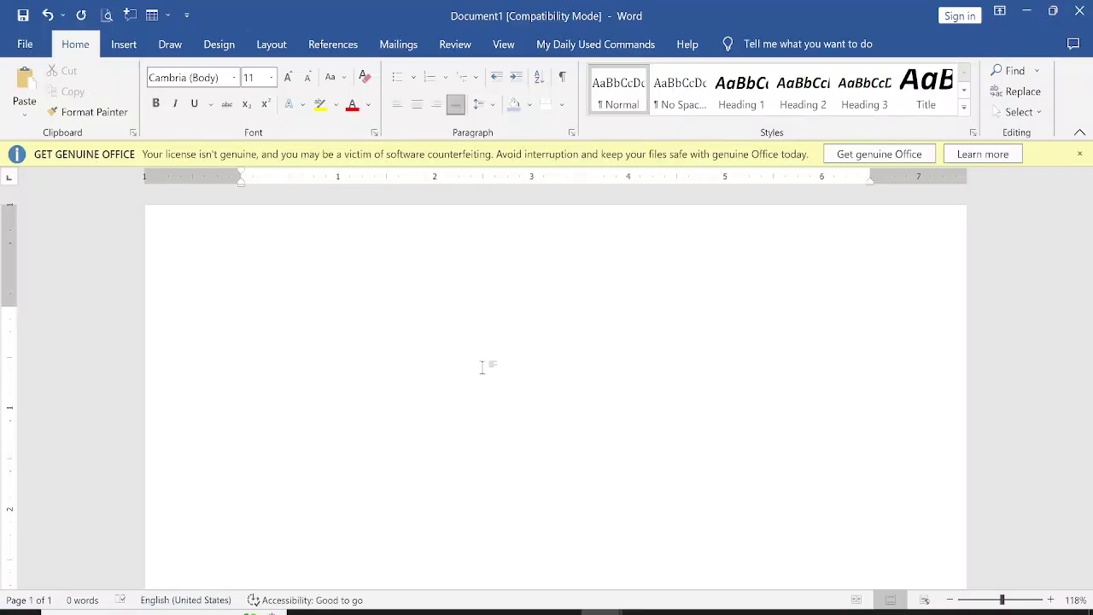
pyautogui.hotkey('ctrl', 'v')
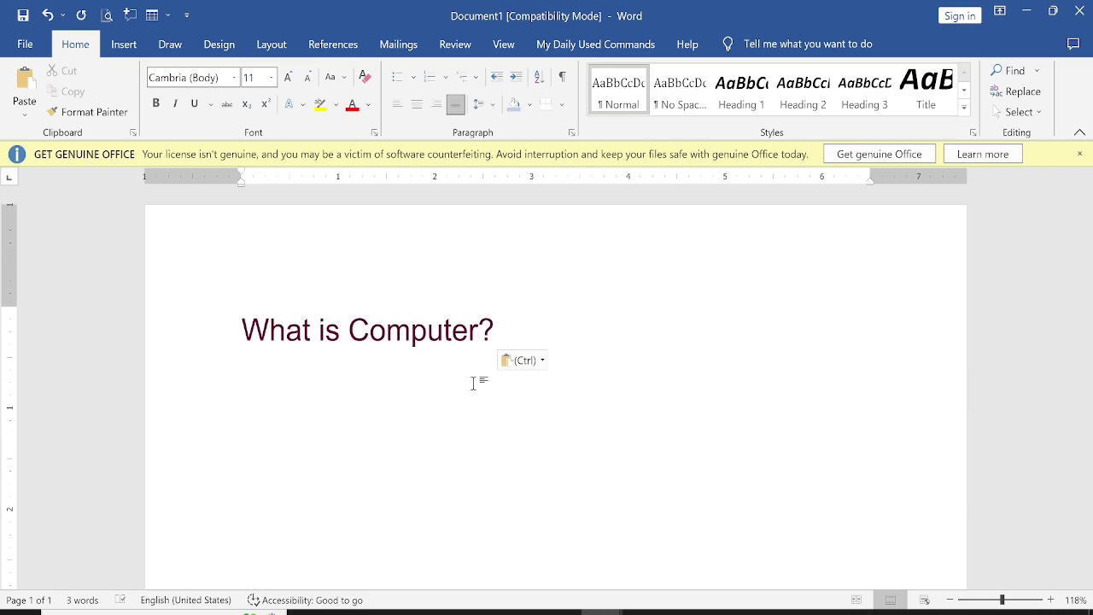
# - Copy the first two paragraphs of the web article, through "are called software.", and paste them below the heading in the Word document
pyautogui.hotkey('alt', 'Tab')
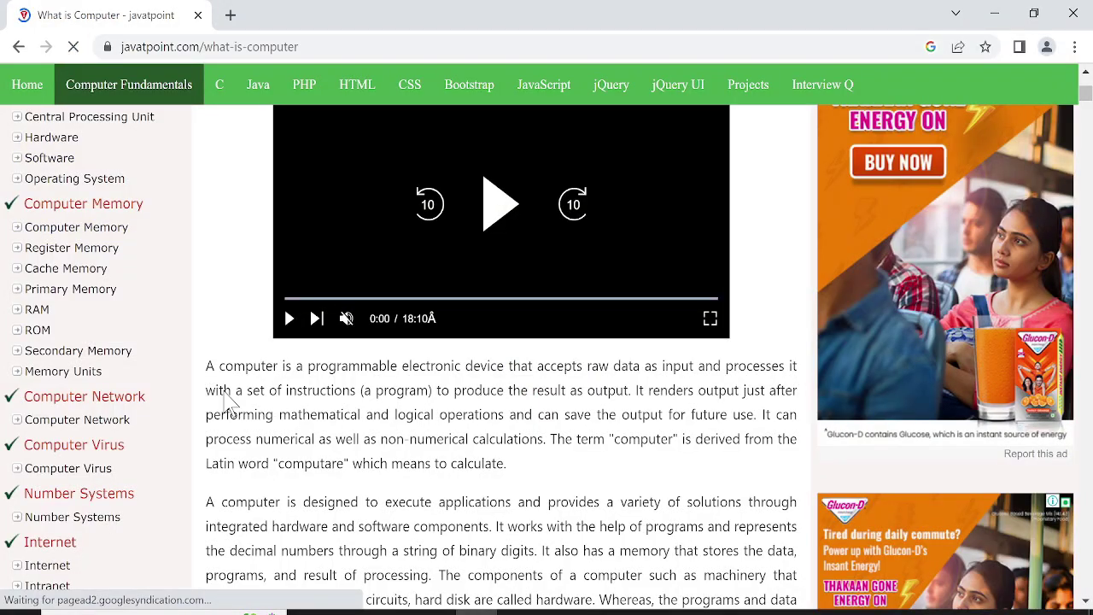
pyautogui.moveTo(206, 366); pyautogui.dragTo(406, 583)
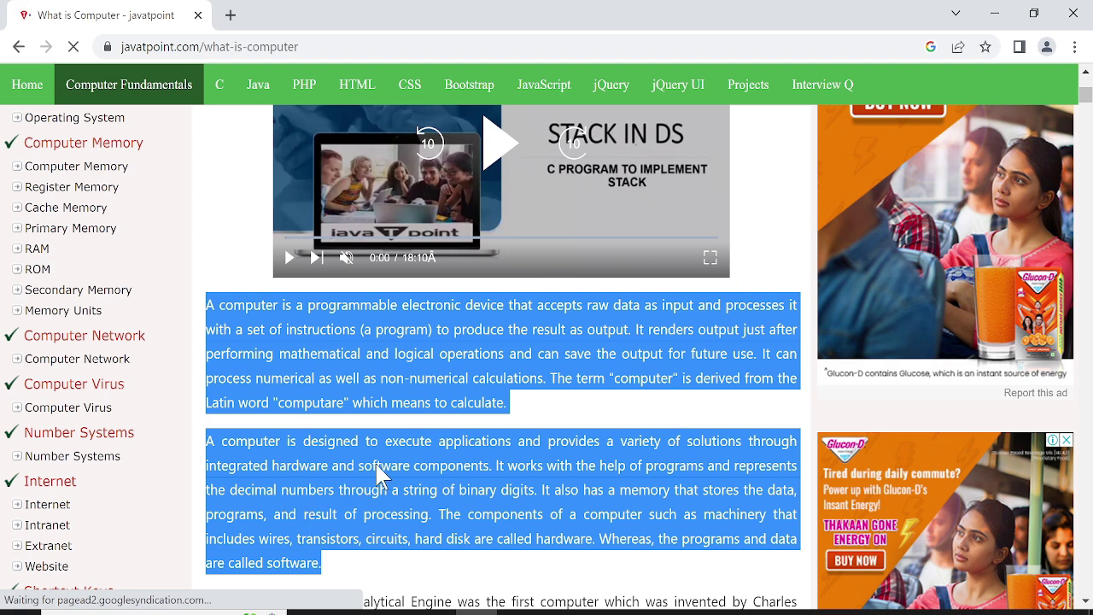
pyautogui.rightClick(376, 319)
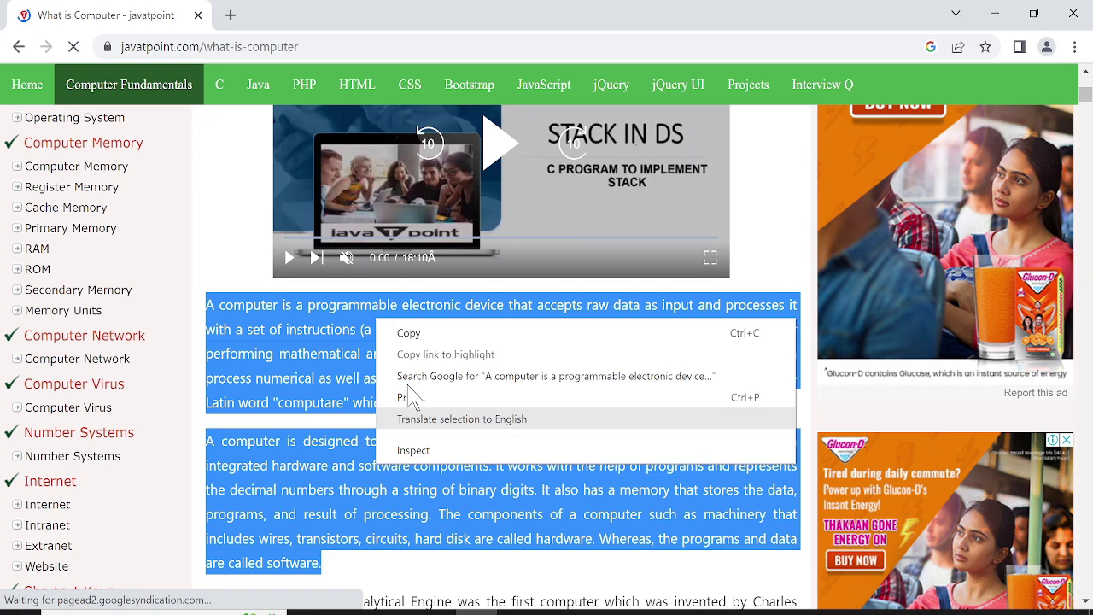
pyautogui.click(426, 333)
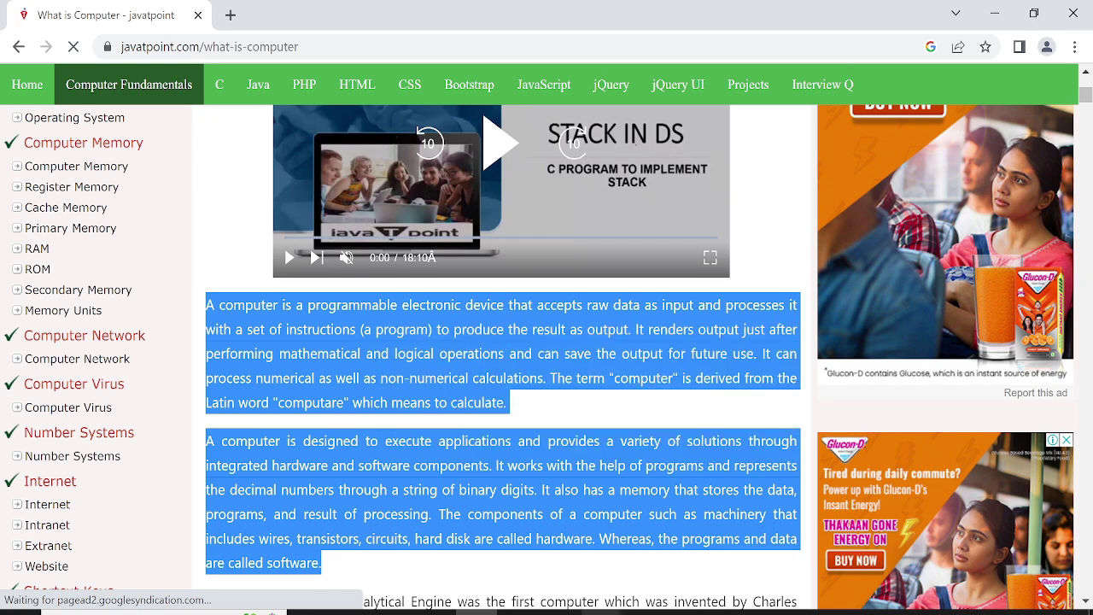
pyautogui.moveTo(602, 609)
pyautogui.click(695, 541)
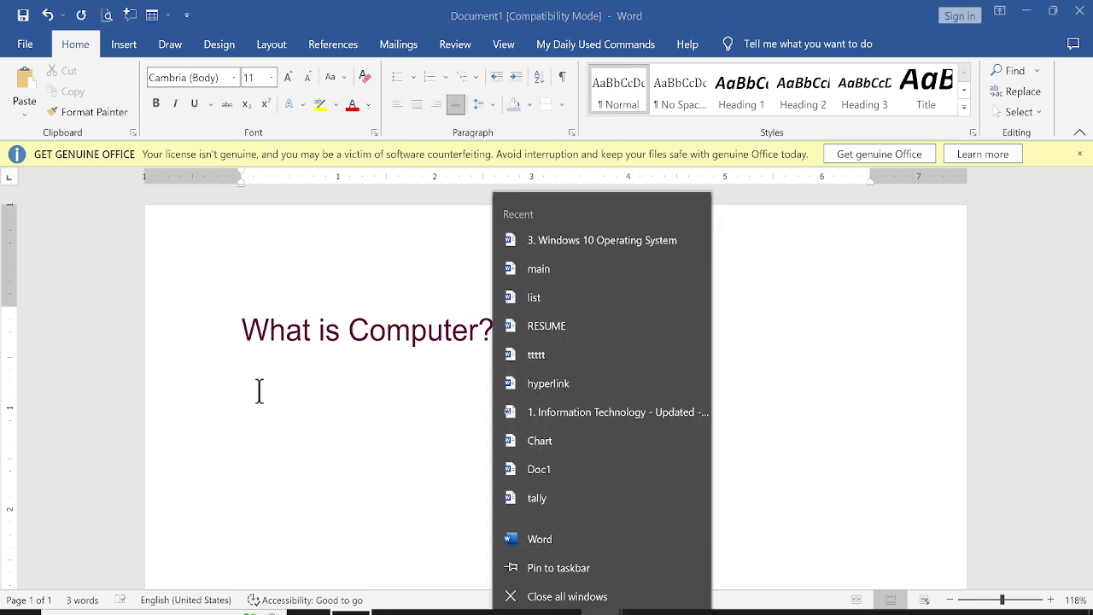
pyautogui.click(299, 374)
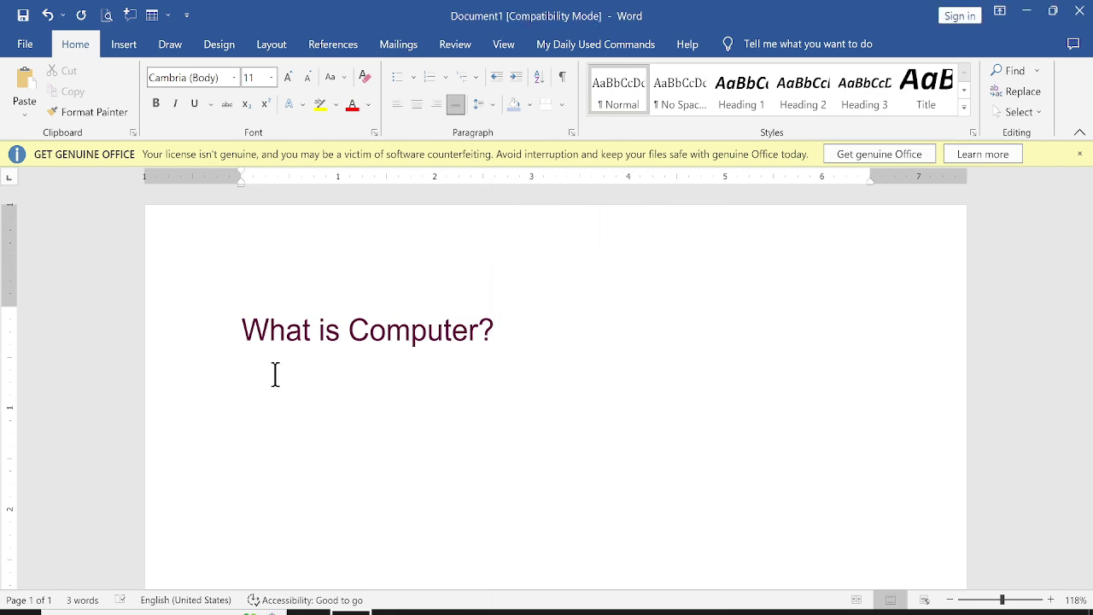
pyautogui.hotkey('ctrl', 'v')
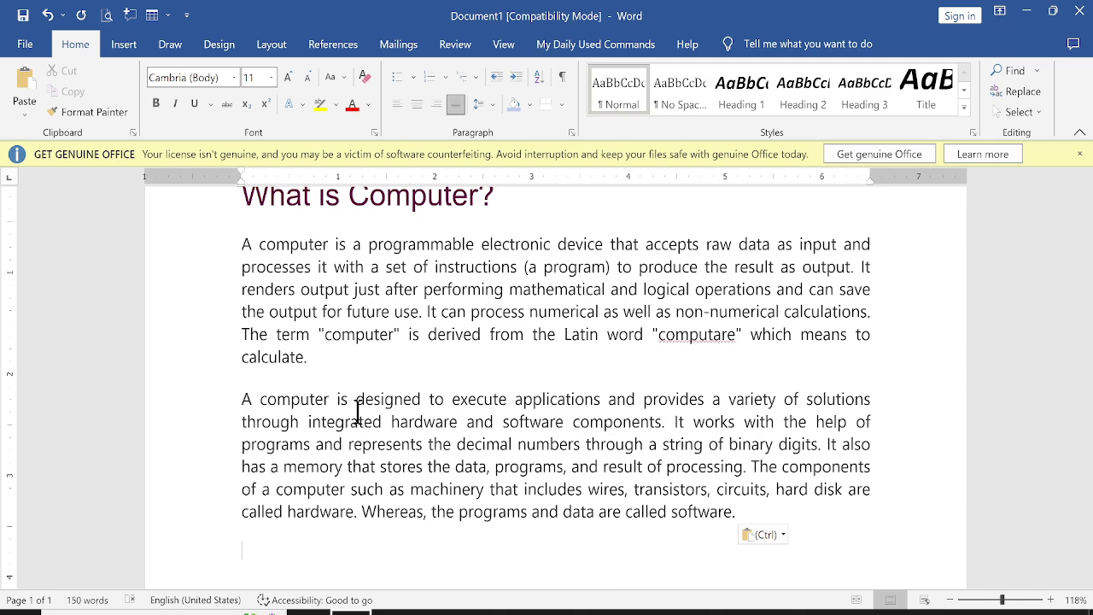
# - Copy the web text from the Analytical Engine paragraph through the Output Device bullet and paste it at the end of the Word document
pyautogui.hotkey('alt', 'Tab')
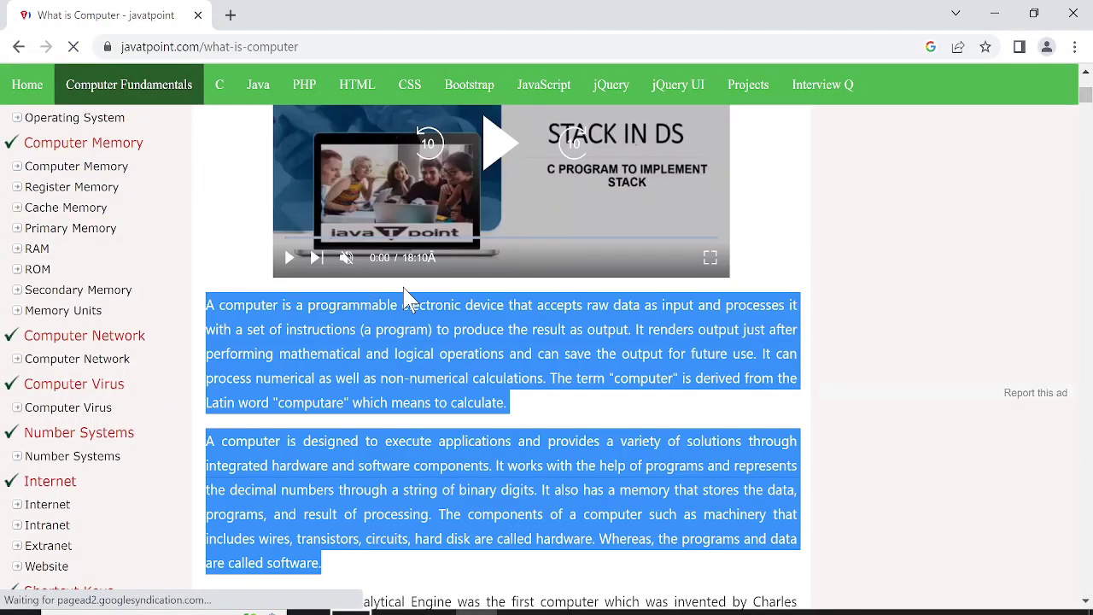
pyautogui.scroll(-3, 491, 464)
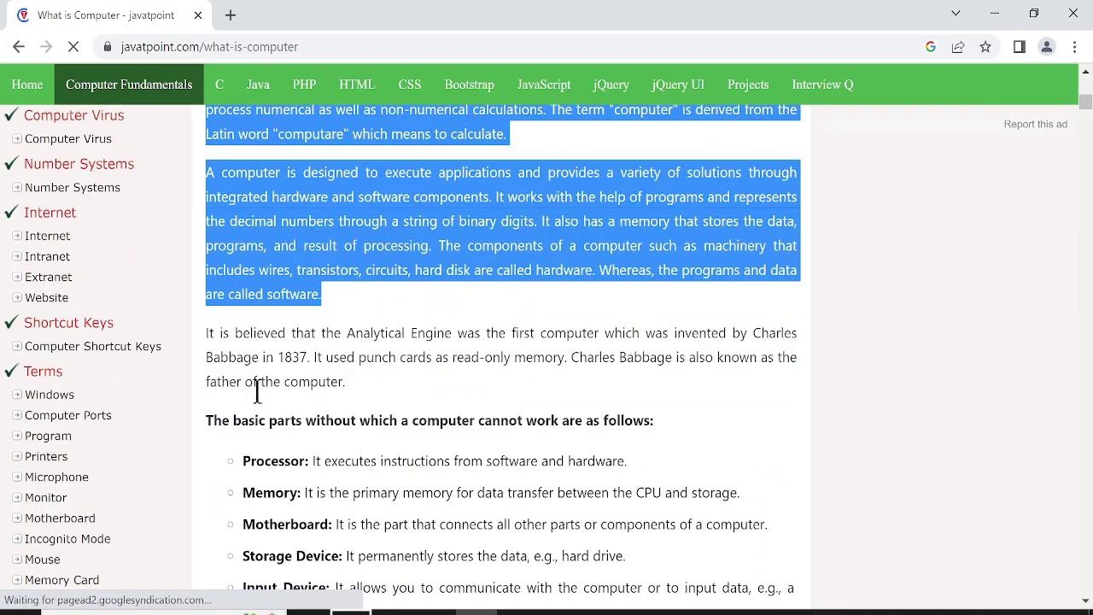
pyautogui.moveTo(205, 335); pyautogui.dragTo(425, 606)
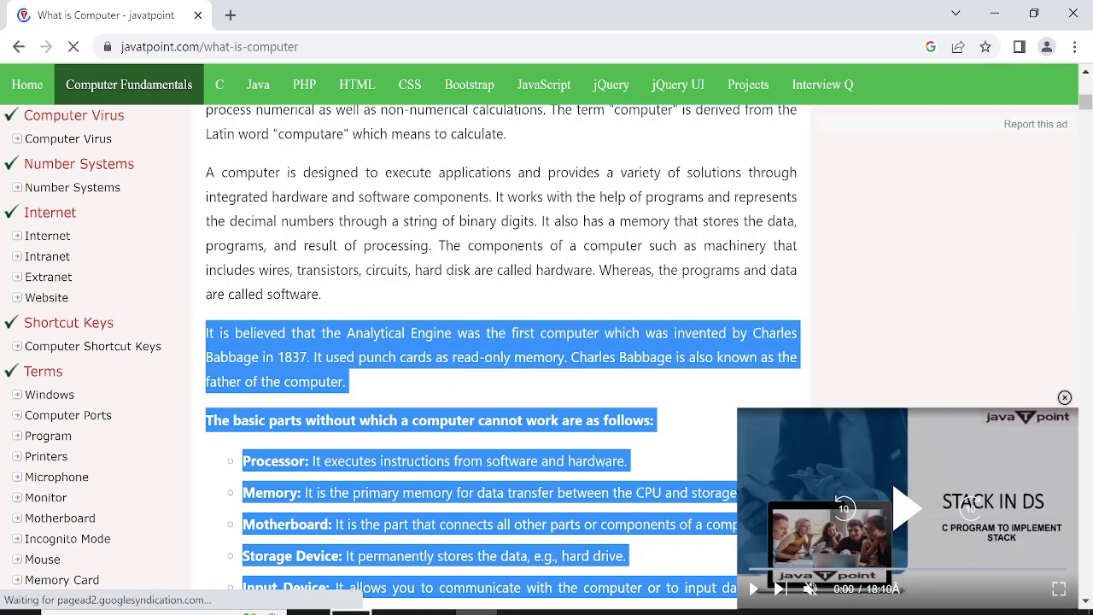
pyautogui.hotkey('ctrl', 'c')
pyautogui.hotkey('alt', 'Tab')
pyautogui.hotkey('ctrl', 'v')
pyautogui.scroll(-1, 401, 470)
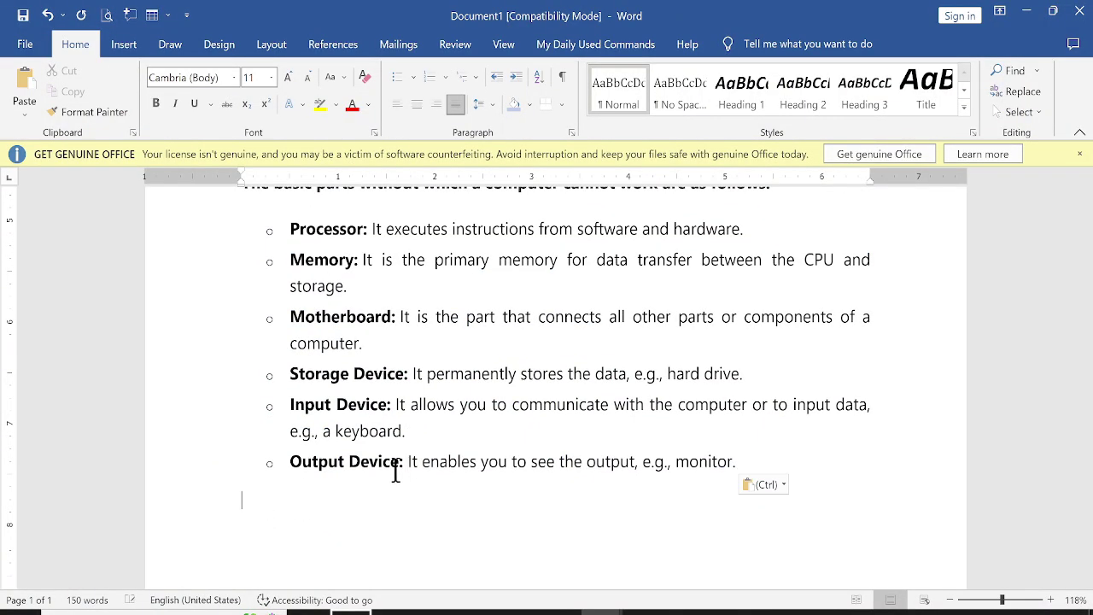
pyautogui.click(337, 403)
pyautogui.click(338, 319)
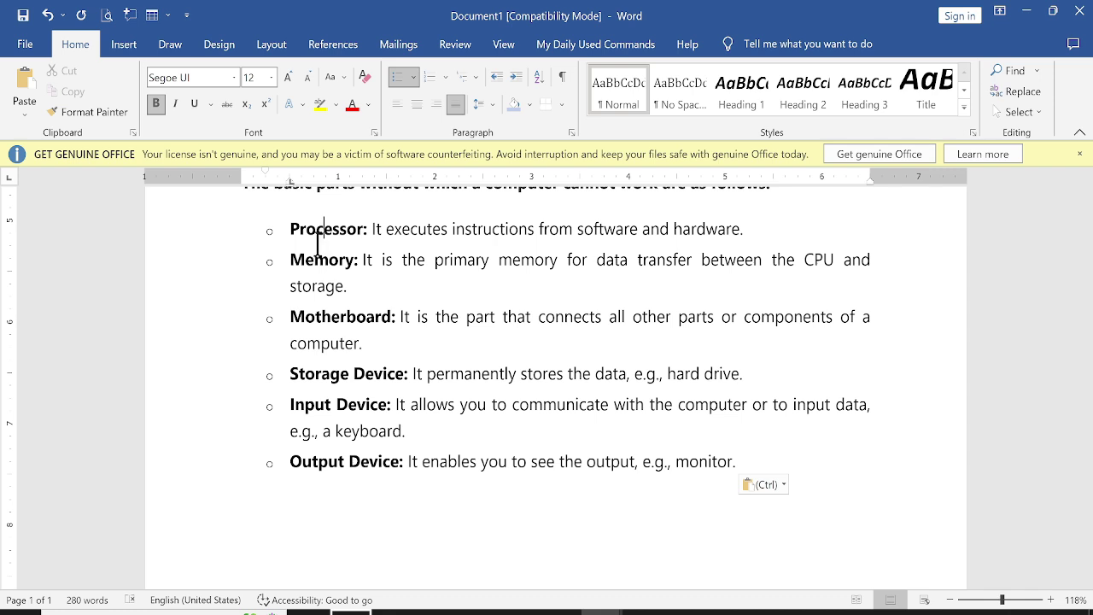
pyautogui.scroll(-2, 378, 411)
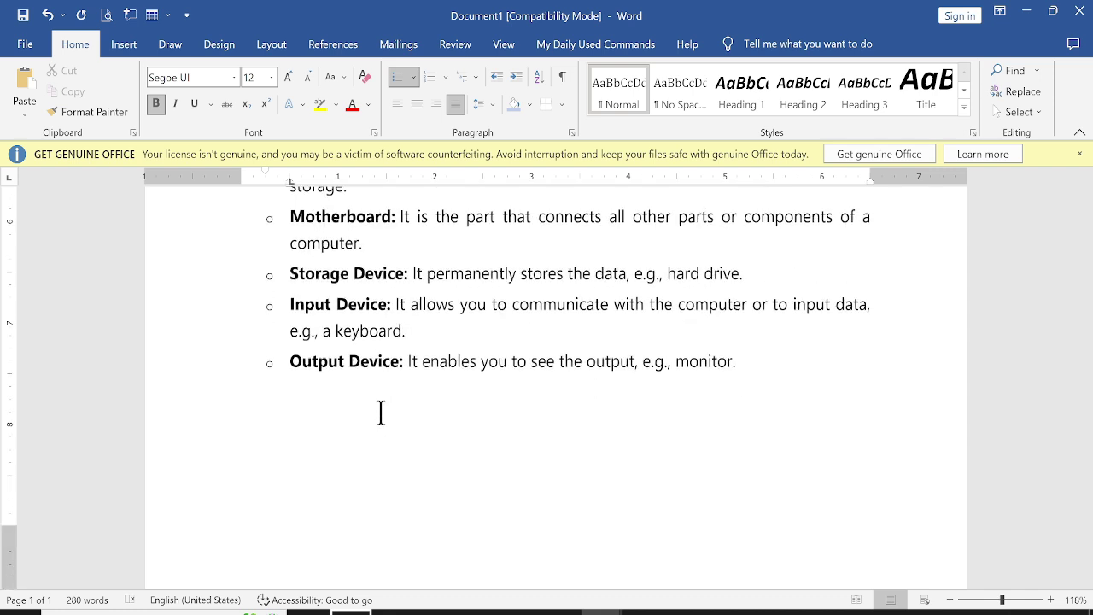
# - Copy the web text from "Computers are divided into different types" through the Workstations list item and paste it at the end of the Word document
pyautogui.click(374, 405)
pyautogui.hotkey('alt', 'Tab')
pyautogui.scroll(-5, 396, 513)
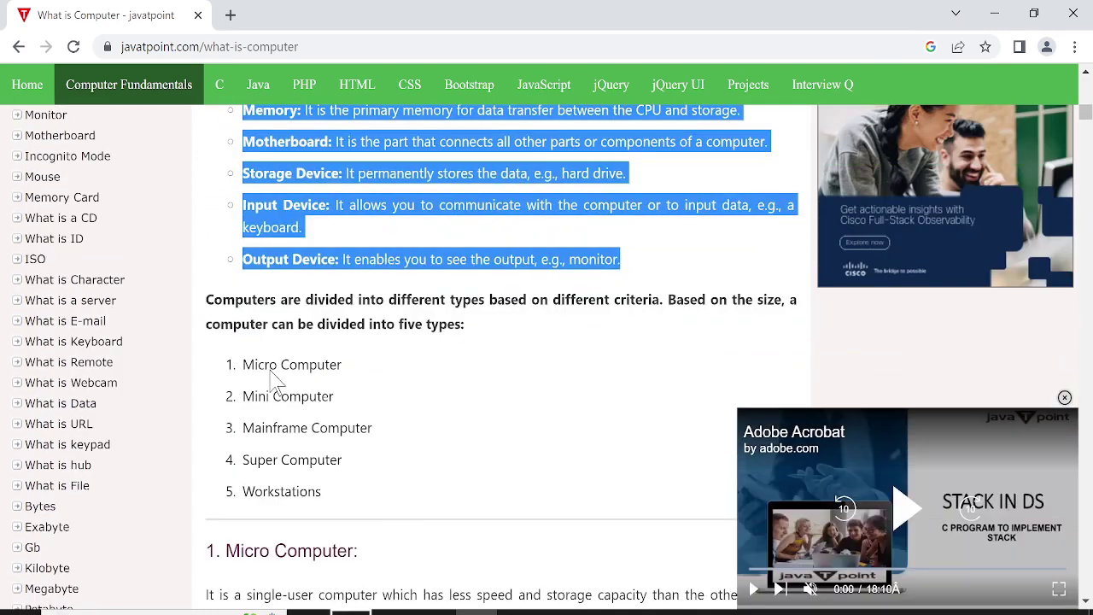
pyautogui.click(250, 332)
pyautogui.moveTo(250, 331); pyautogui.dragTo(398, 518)
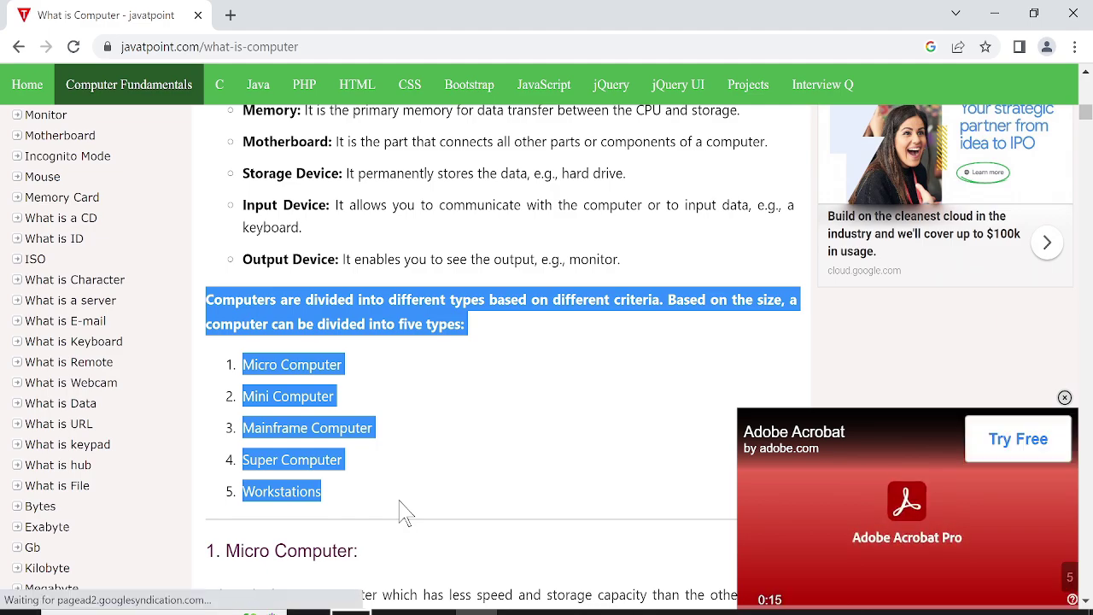
pyautogui.hotkey('alt', 'Tab')
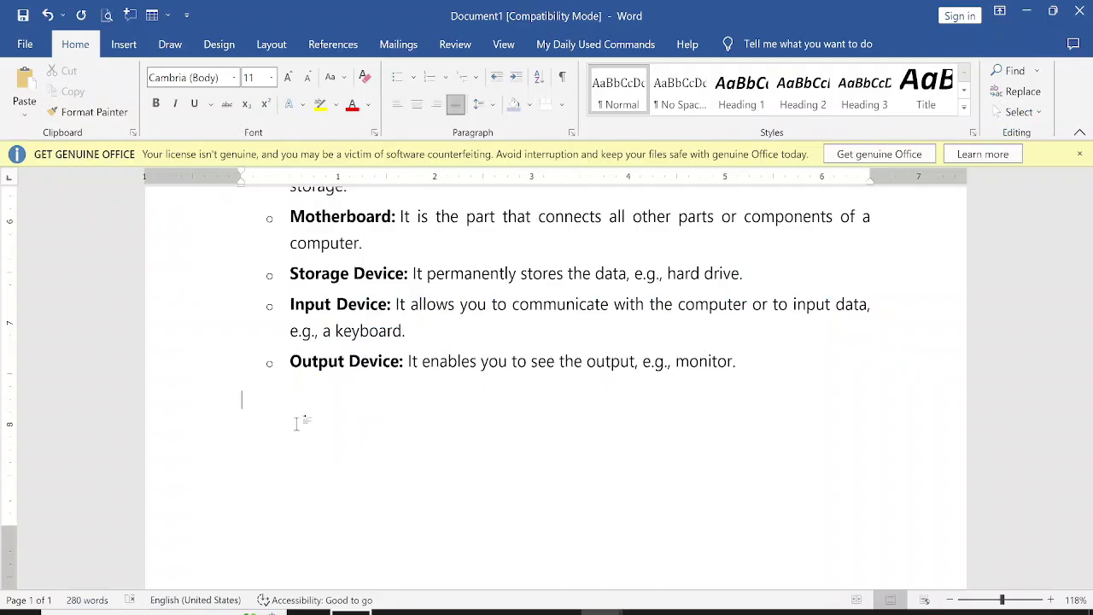
pyautogui.hotkey('ctrl', 'v')
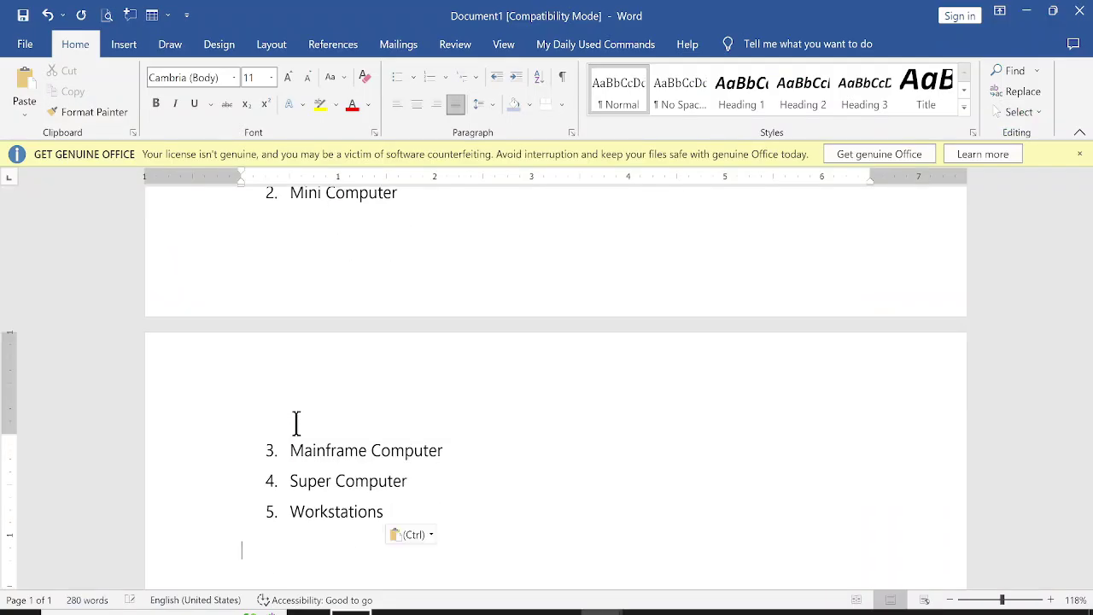
# - Copy the web sections from "1. Micro Computer:" through the "5. Work stations:" paragraph and paste them after the five-type list in Word
pyautogui.hotkey('alt', 'Tab')
pyautogui.scroll(-3, 298, 495)
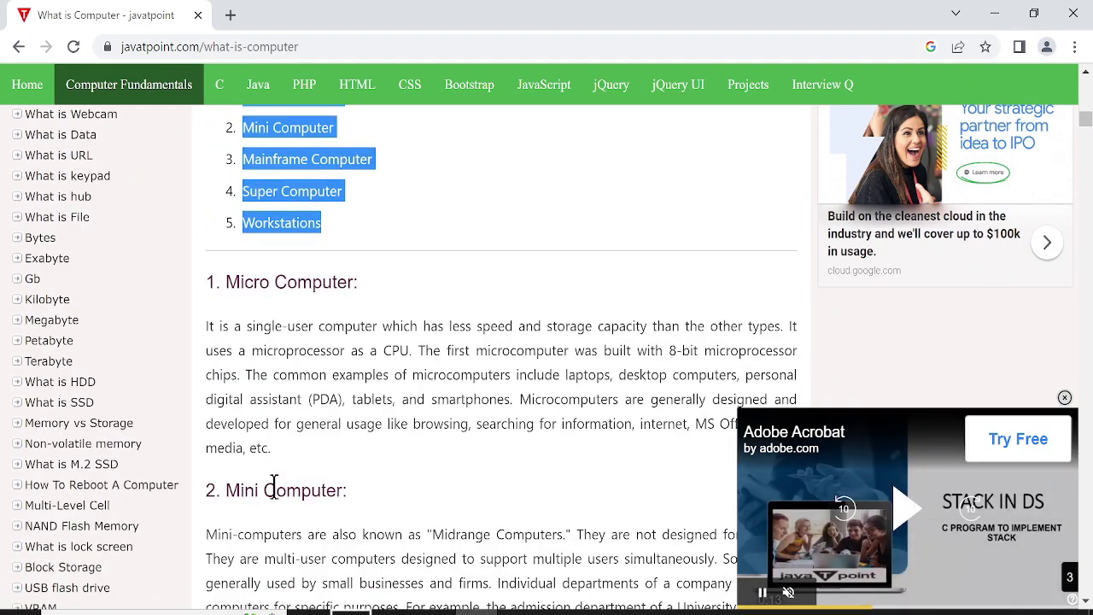
pyautogui.moveTo(206, 281); pyautogui.dragTo(463, 450)
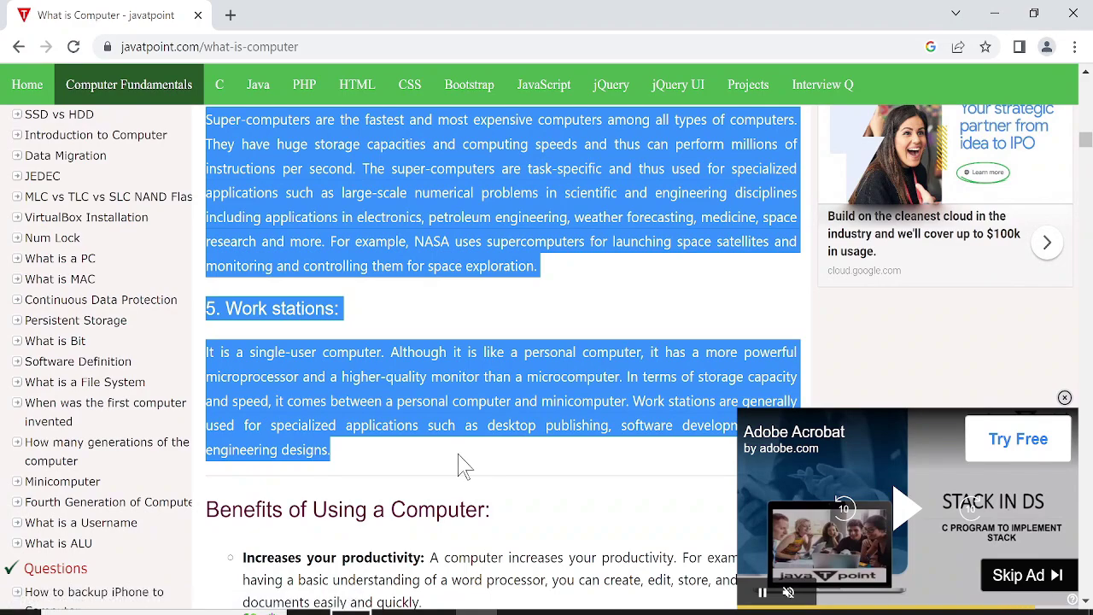
pyautogui.hotkey('alt', 'Tab')
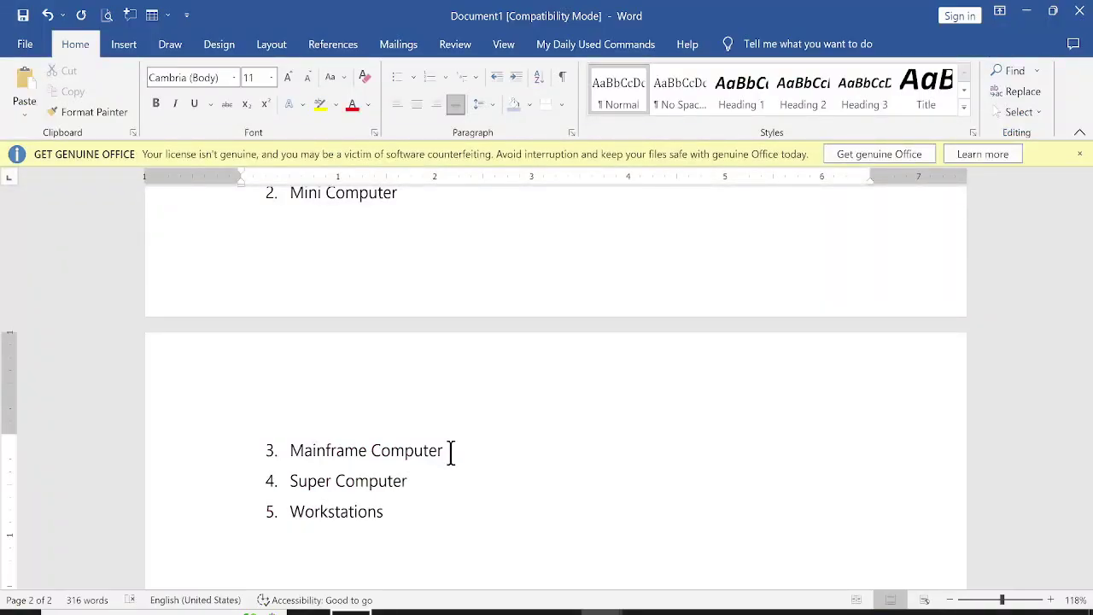
pyautogui.click(451, 452)
pyautogui.hotkey('ctrl', 'v')
# - Copy the web text from the Benefits of Using a Computer section through the VoIP item and paste it at the end of the Word document
pyautogui.hotkey('alt', 'Tab')
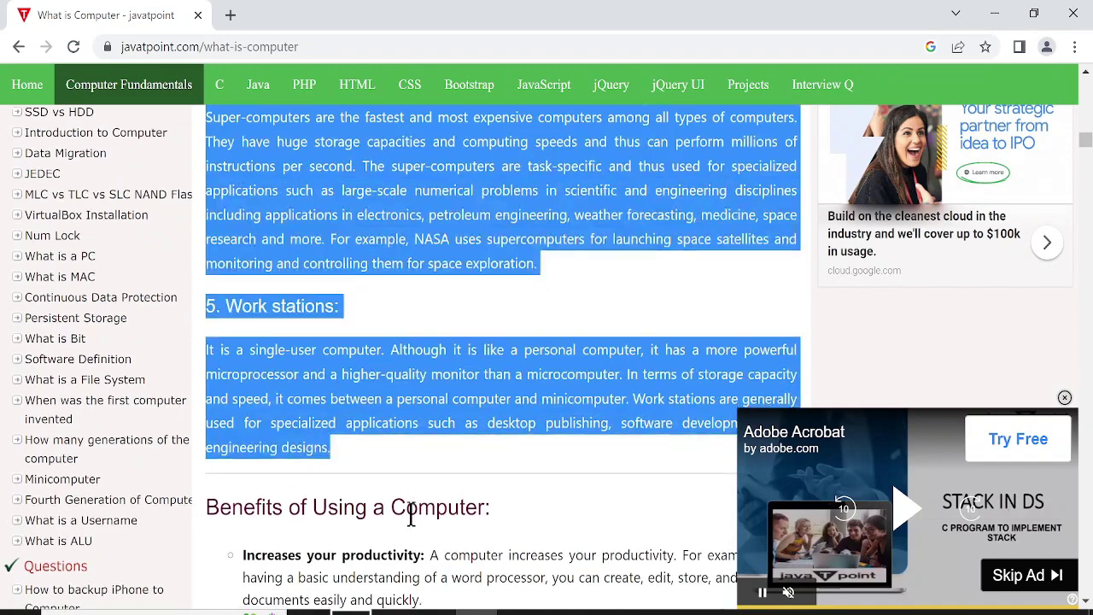
pyautogui.scroll(-2, 411, 516)
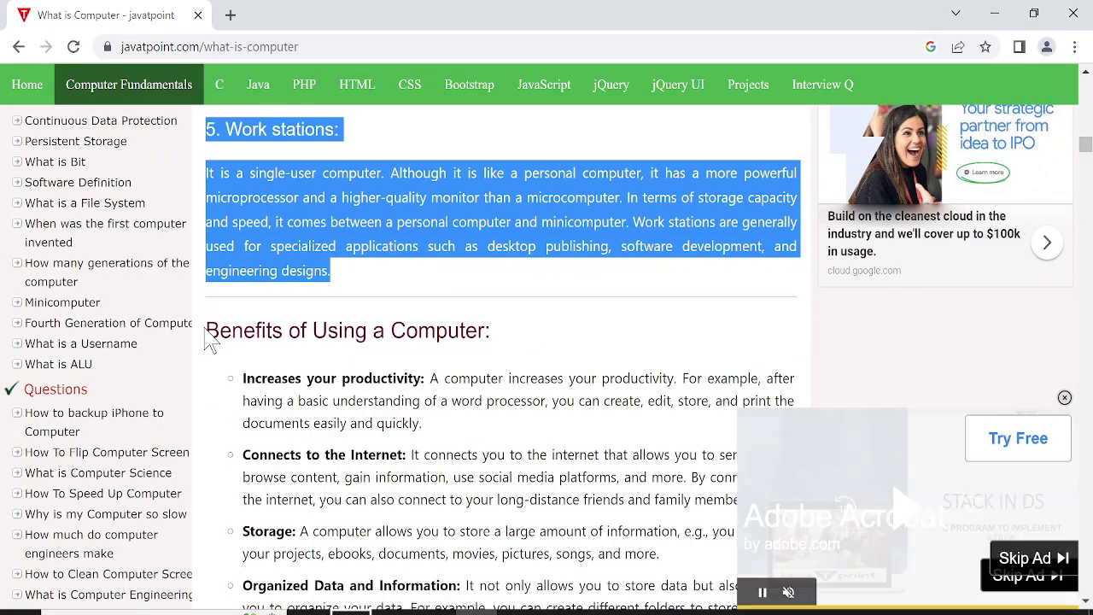
pyautogui.moveTo(231, 371); pyautogui.dragTo(441, 513)
pyautogui.moveTo(567, 493); pyautogui.dragTo(731, 474)
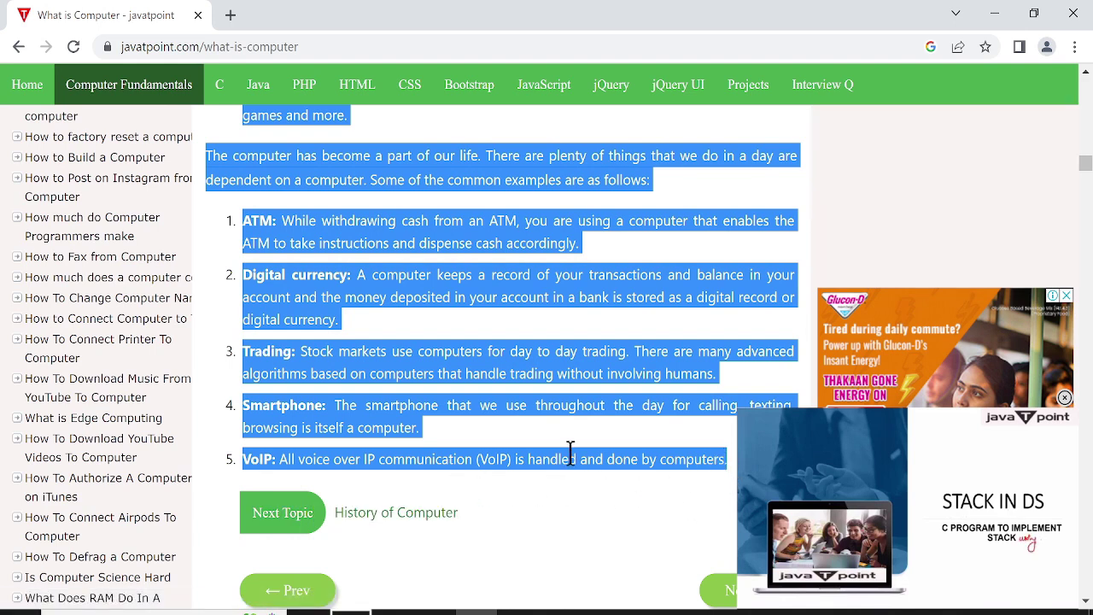
pyautogui.hotkey('alt', 'Tab')
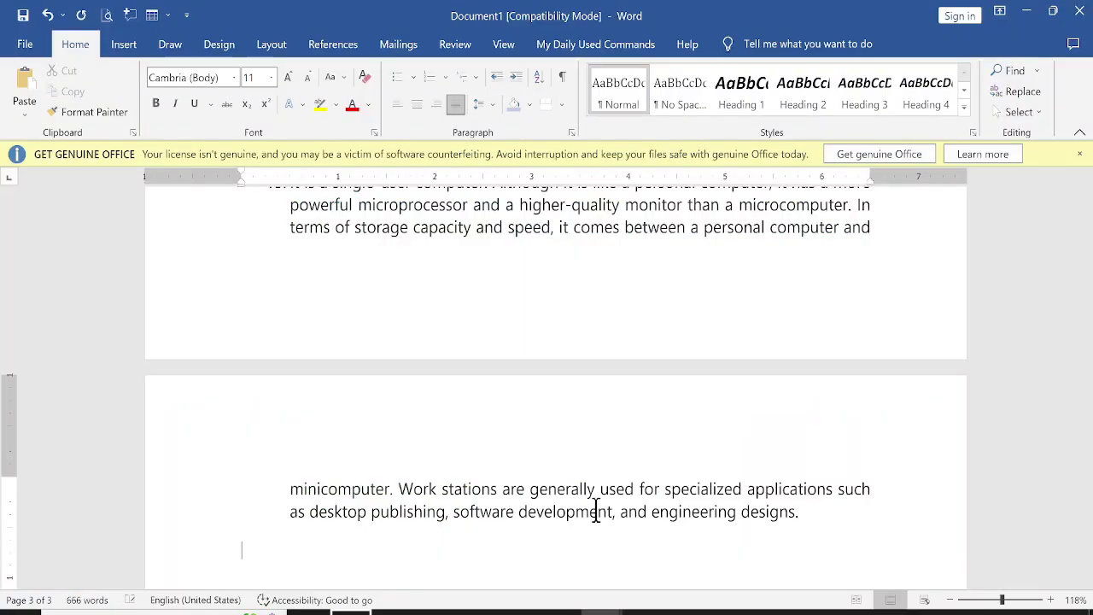
pyautogui.hotkey('ctrl', 'v')
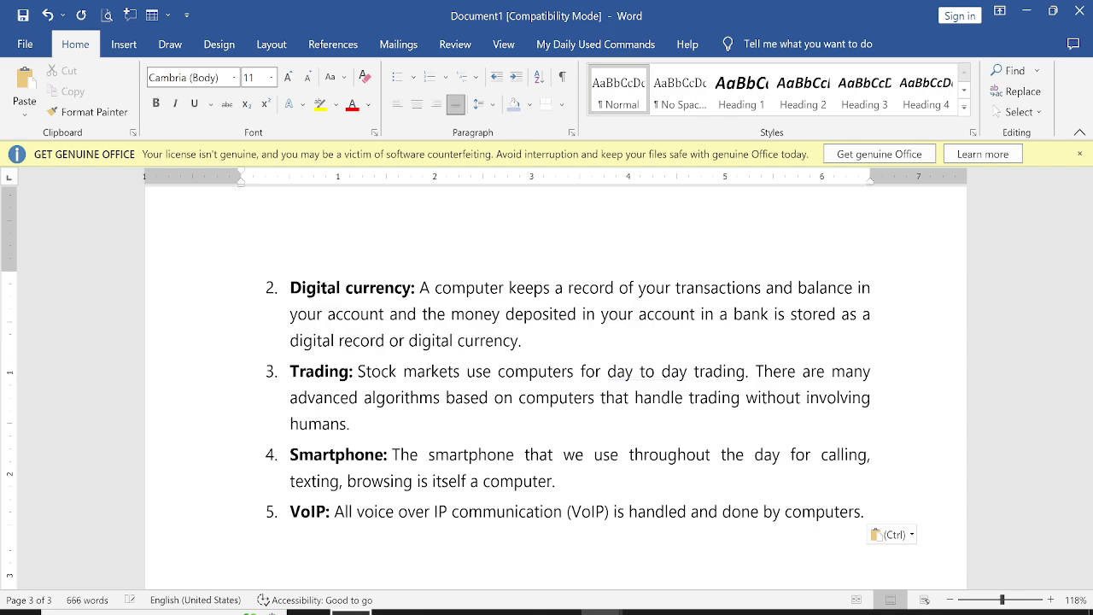
# - Select the entire document and clear all its formatting
pyautogui.scroll(4, 582, 514)
pyautogui.scroll(15, 582, 517)
pyautogui.scroll(15, 536, 427)
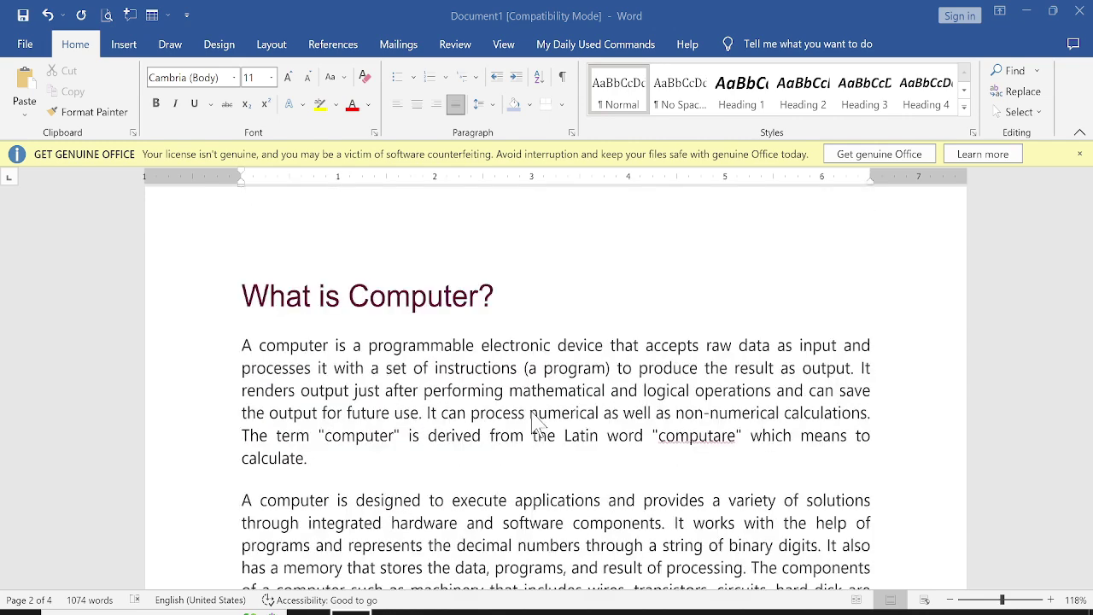
pyautogui.scroll(1, 536, 427)
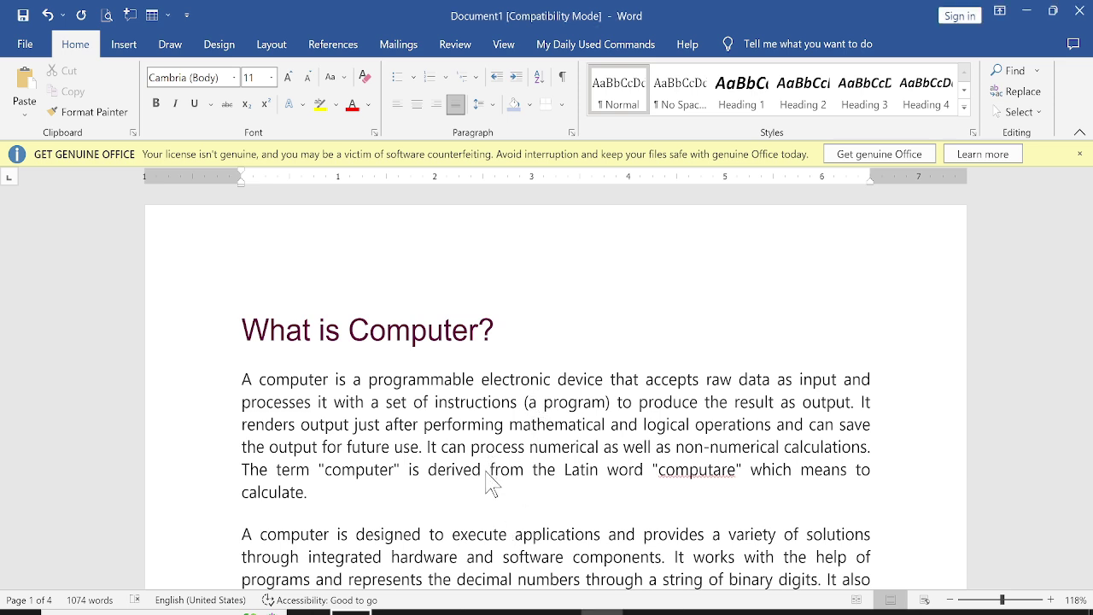
pyautogui.hotkey('ctrl', 'a')
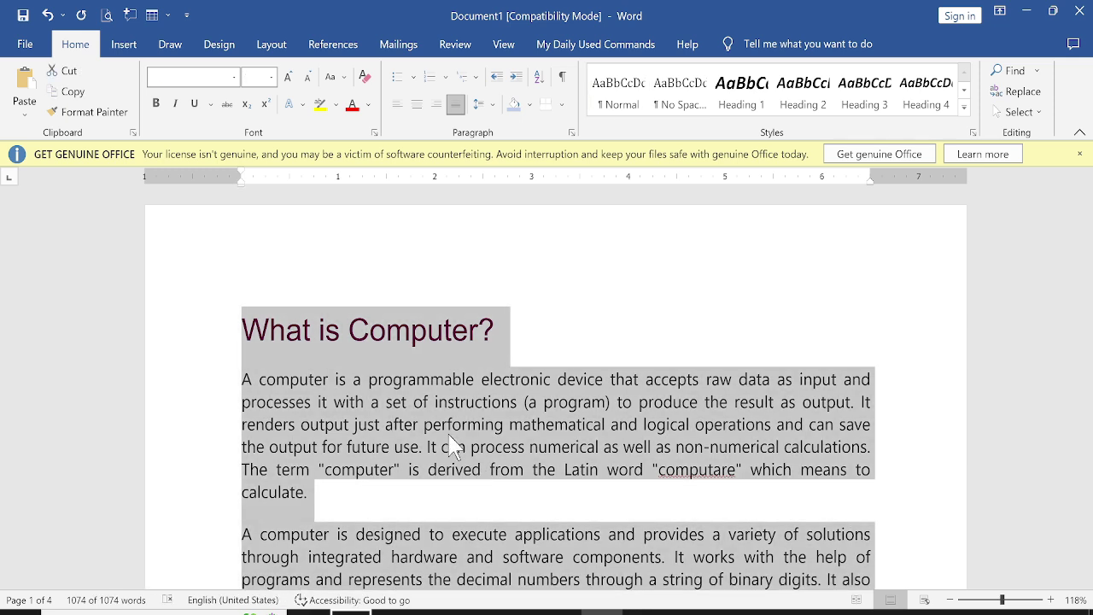
pyautogui.hotkey('ctrl', 'space')
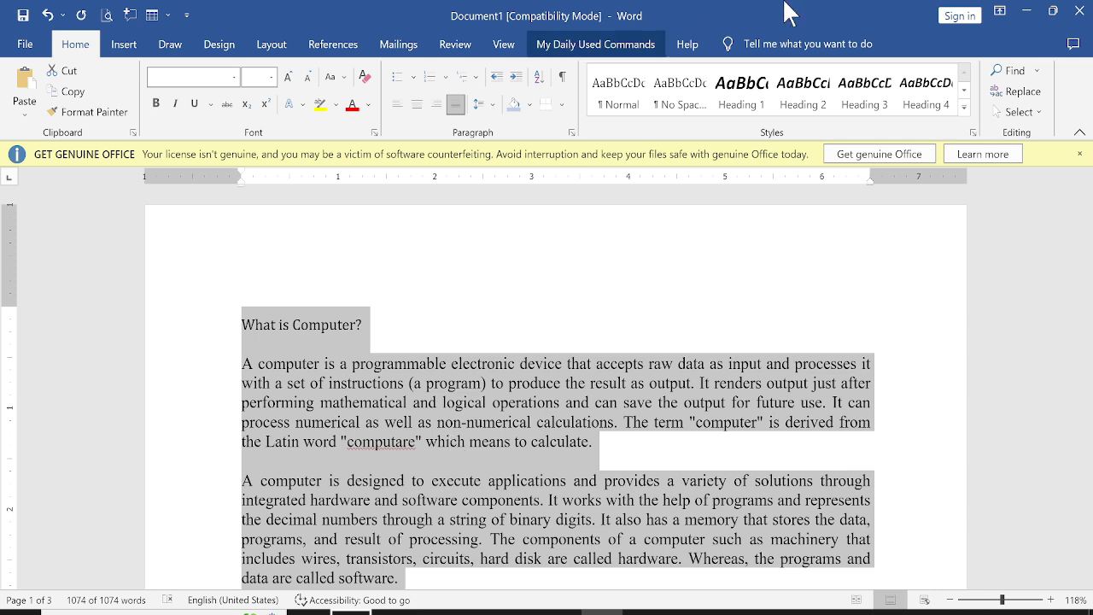
pyautogui.click(364, 80)
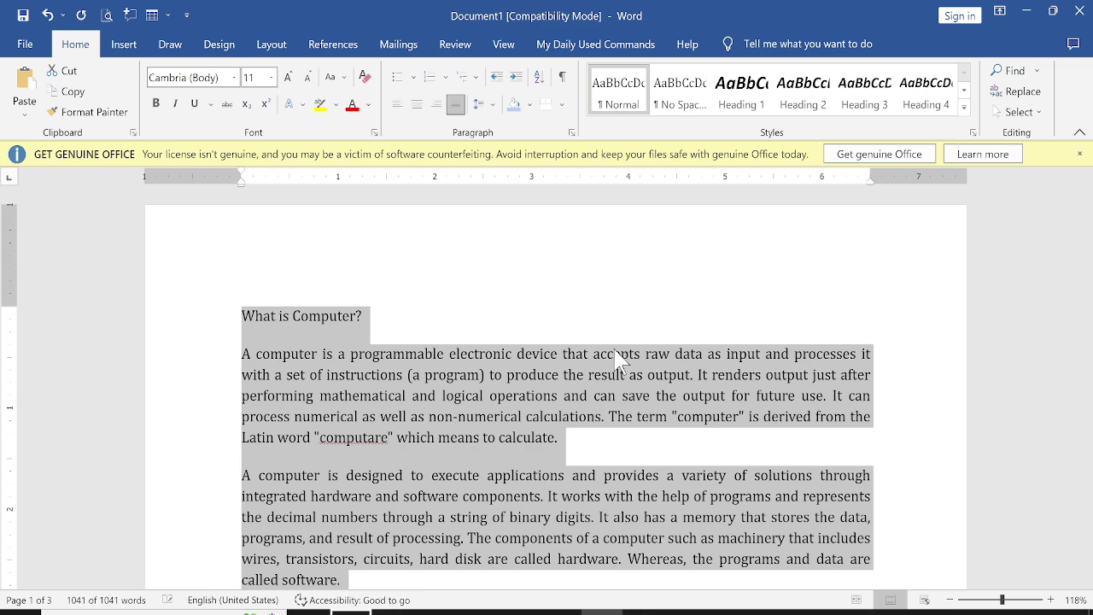
# - Apply the Heading 1 style to the "What is Computer?" title line
pyautogui.scroll(-3, 606, 444)
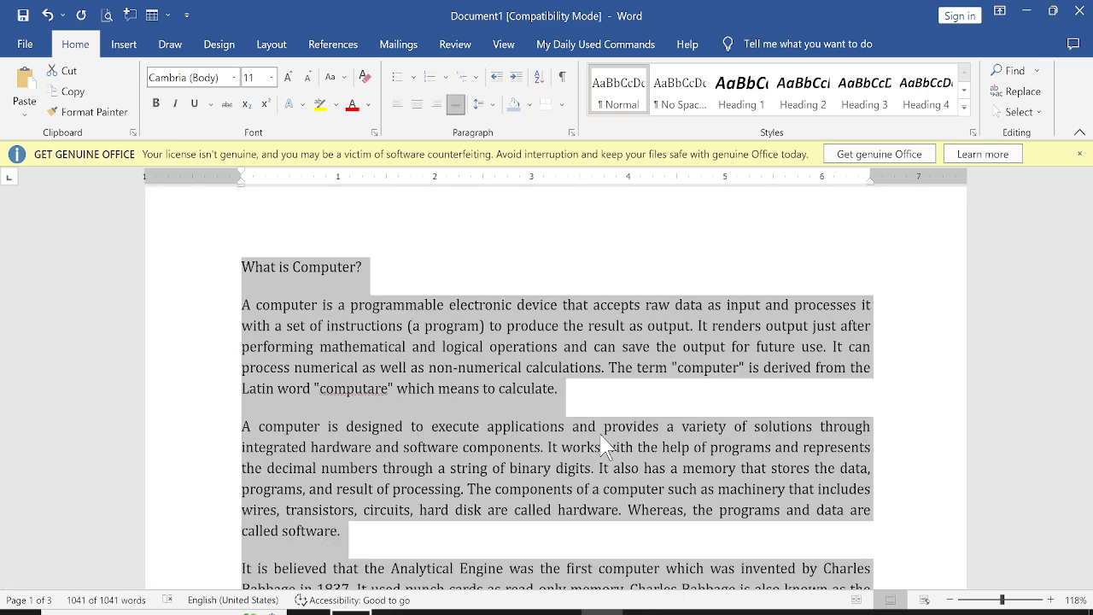
pyautogui.scroll(-7, 606, 445)
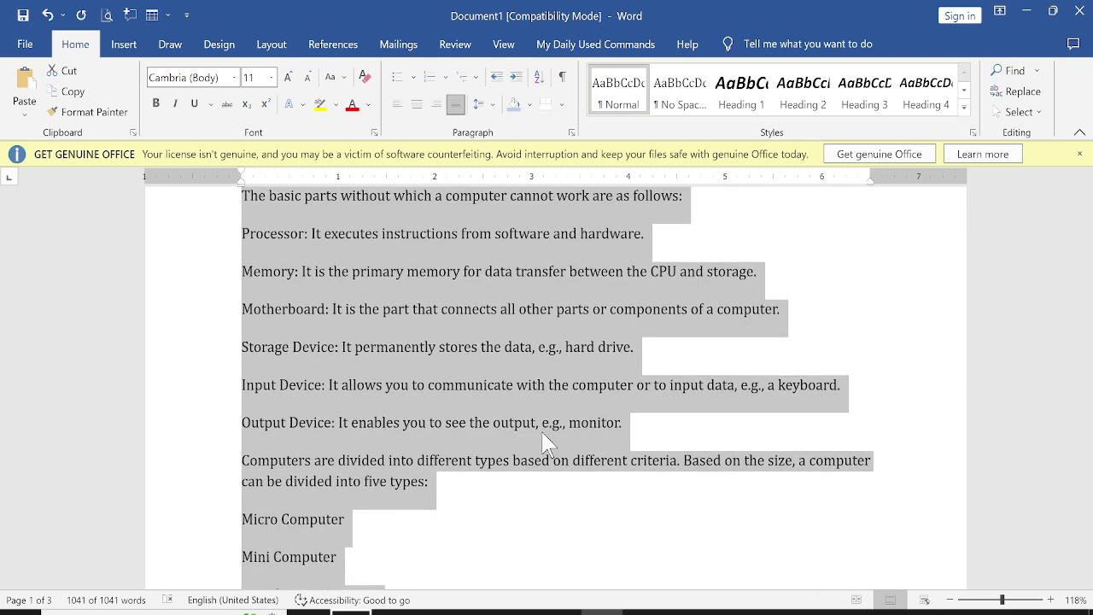
pyautogui.scroll(-7, 307, 512)
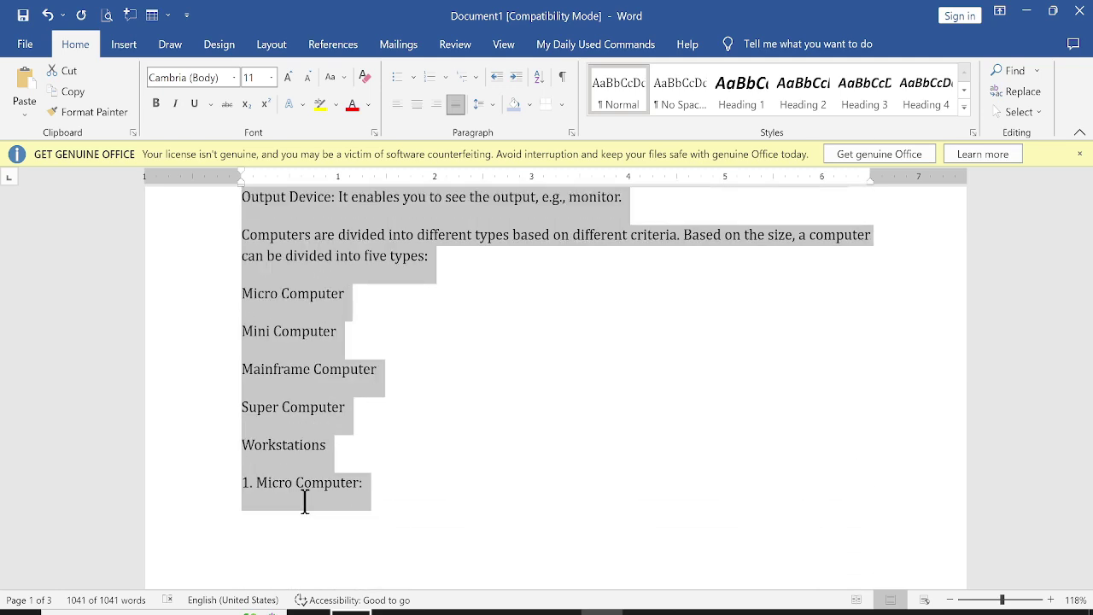
pyautogui.scroll(-14, 309, 513)
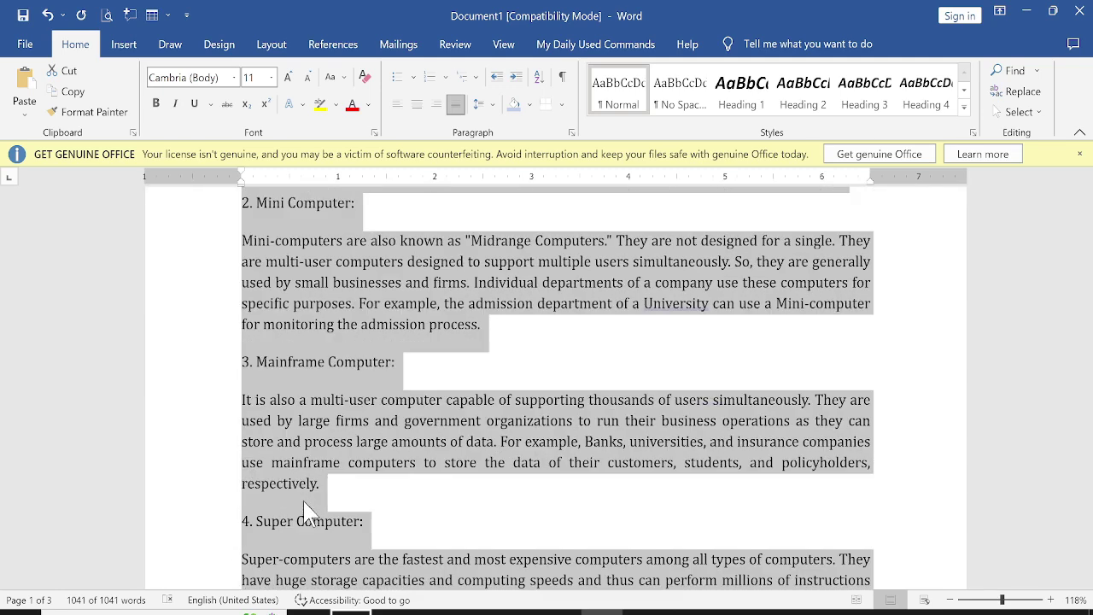
pyautogui.scroll(20, 310, 513)
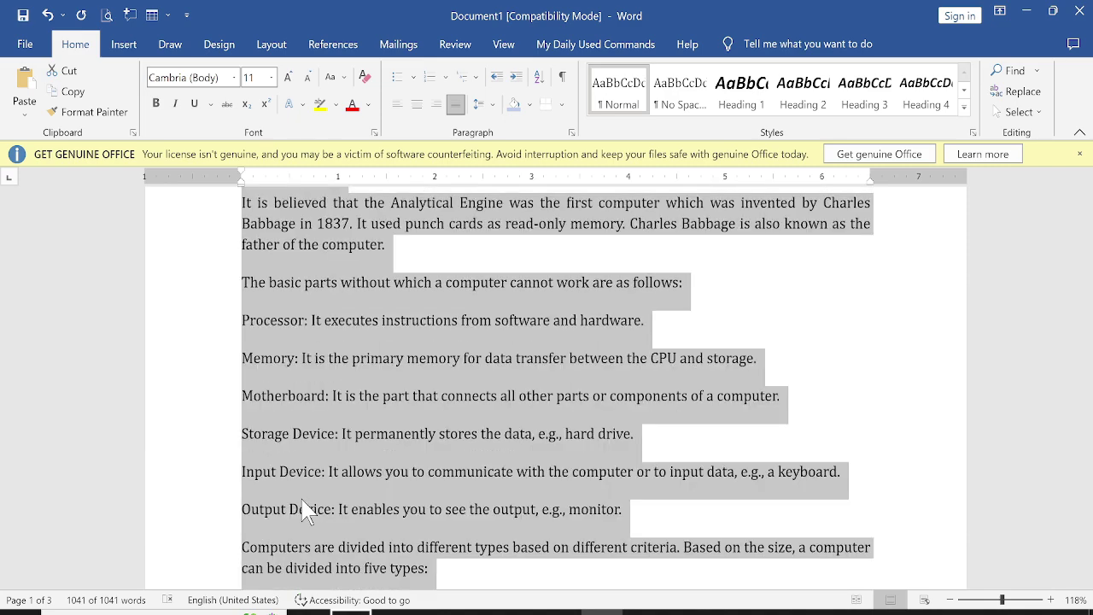
pyautogui.scroll(1, 307, 495)
pyautogui.click(309, 318)
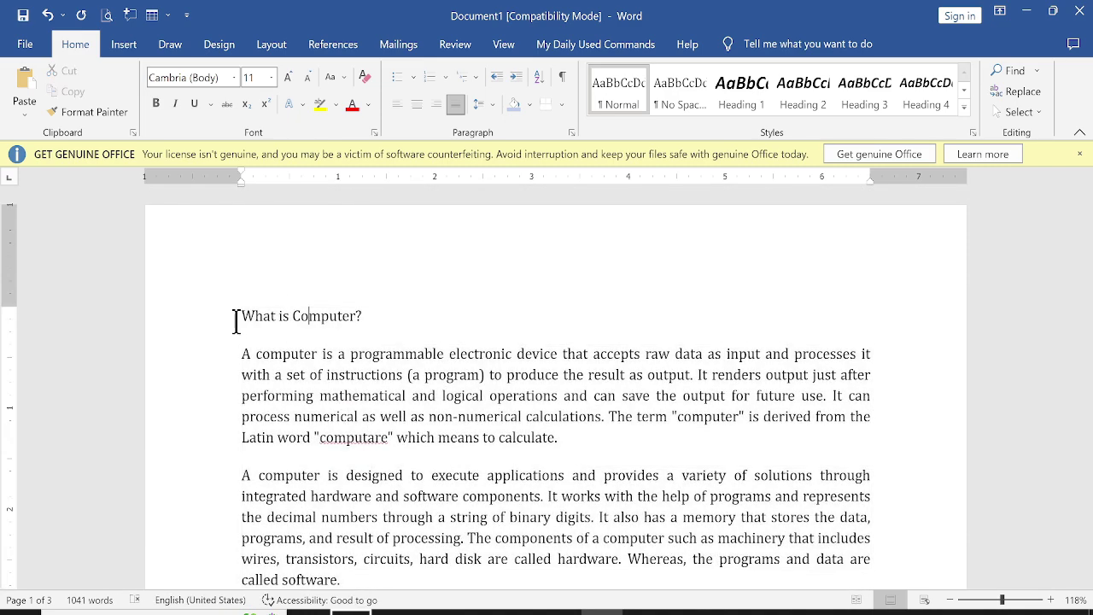
pyautogui.click(197, 330)
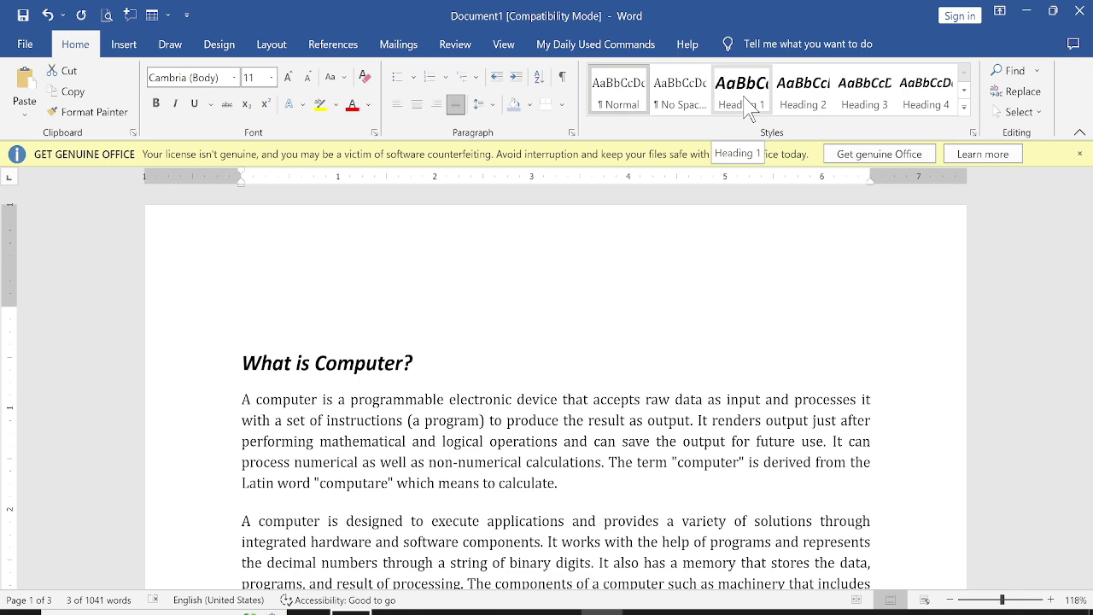
pyautogui.click(745, 101)
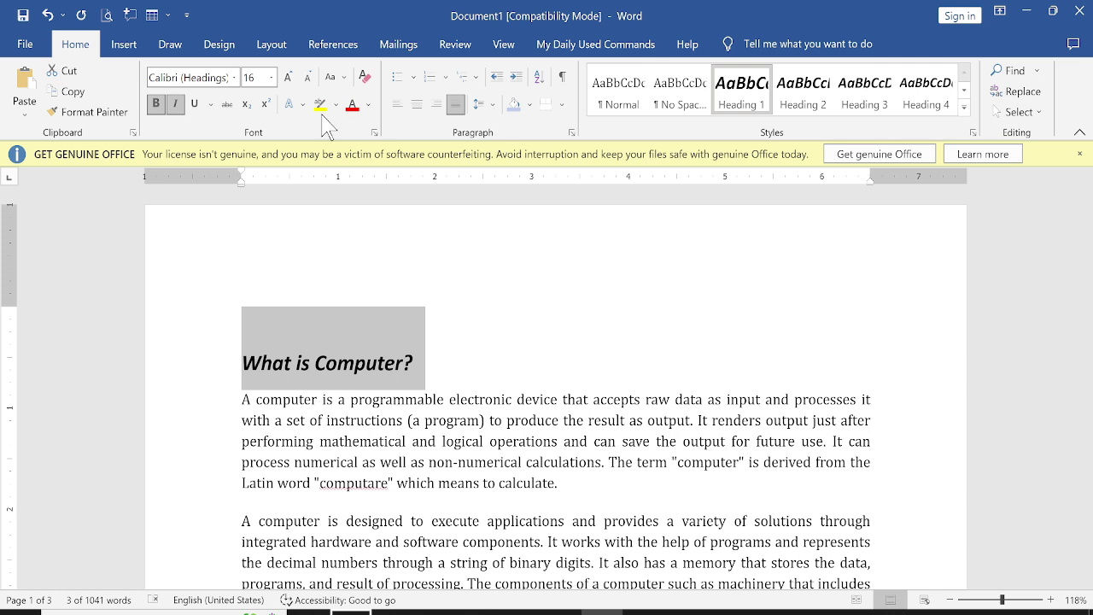
# - Remove the italics from the "What is Computer?" heading, underline it and increase its font size to 18
pyautogui.click(176, 104)
pyautogui.click(195, 104)
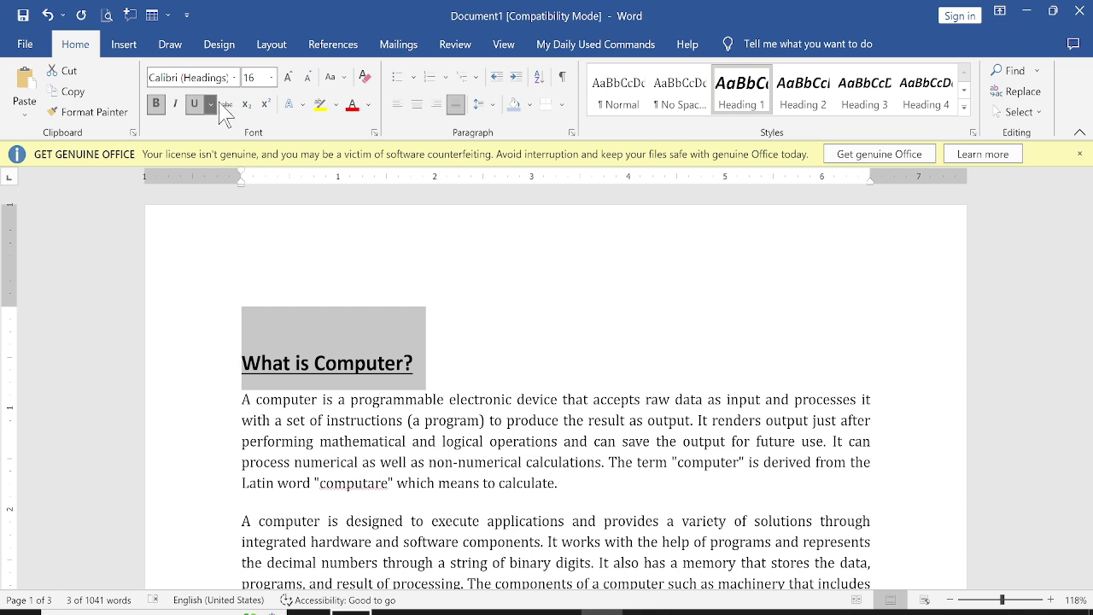
pyautogui.click(289, 78)
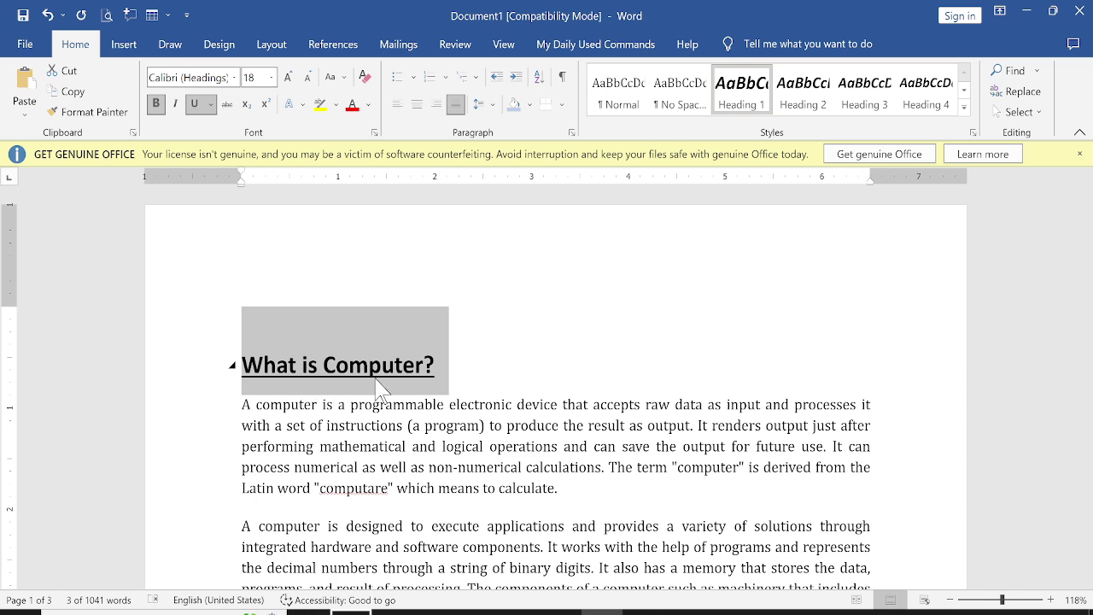
# - Apply the Heading 2 style to the line "The basic parts without which a computer cannot work are as follows:"
pyautogui.scroll(-1, 307, 380)
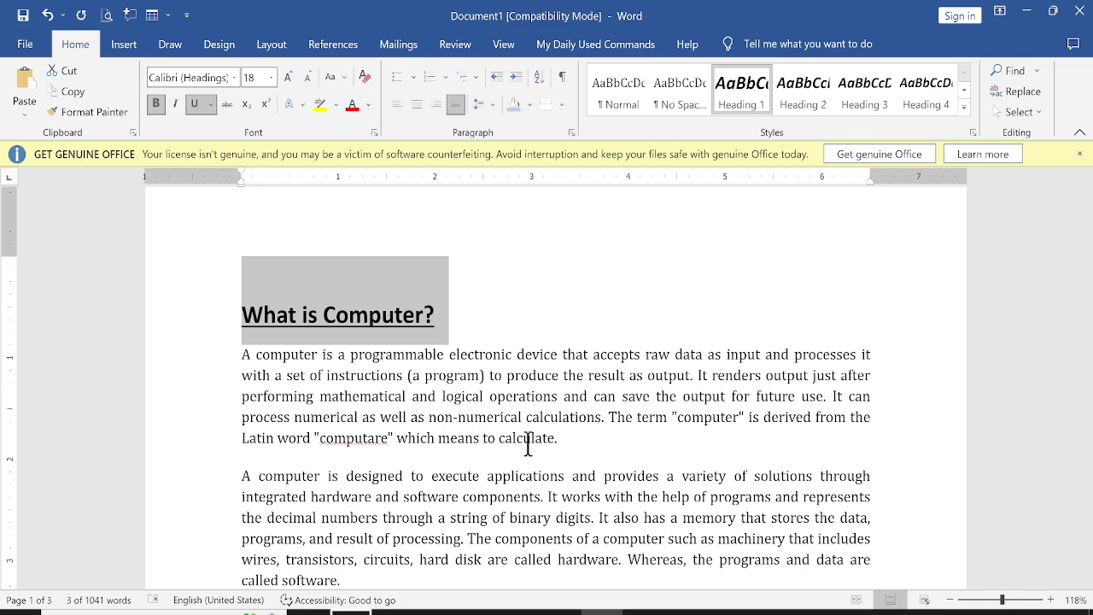
pyautogui.scroll(-1, 598, 446)
pyautogui.scroll(-2, 410, 524)
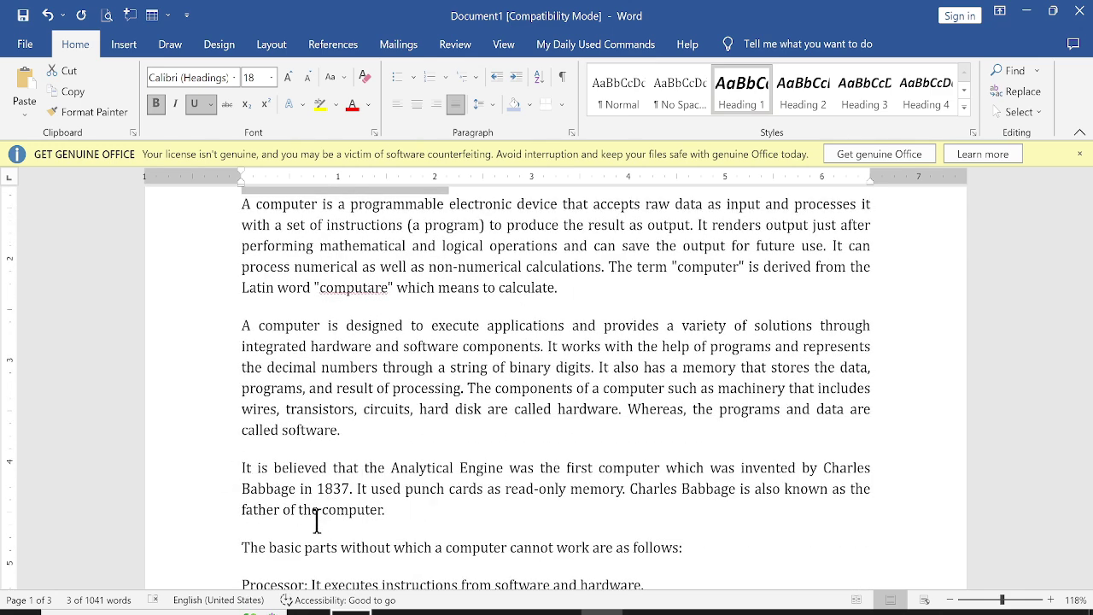
pyautogui.scroll(-1, 309, 518)
pyautogui.scroll(-1, 316, 493)
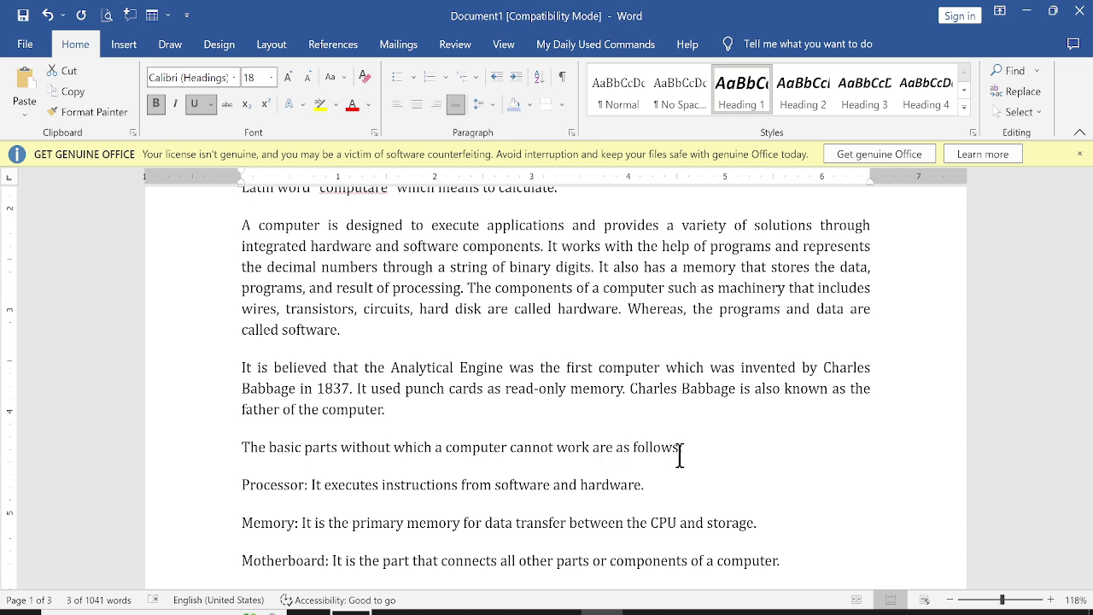
pyautogui.click(205, 458)
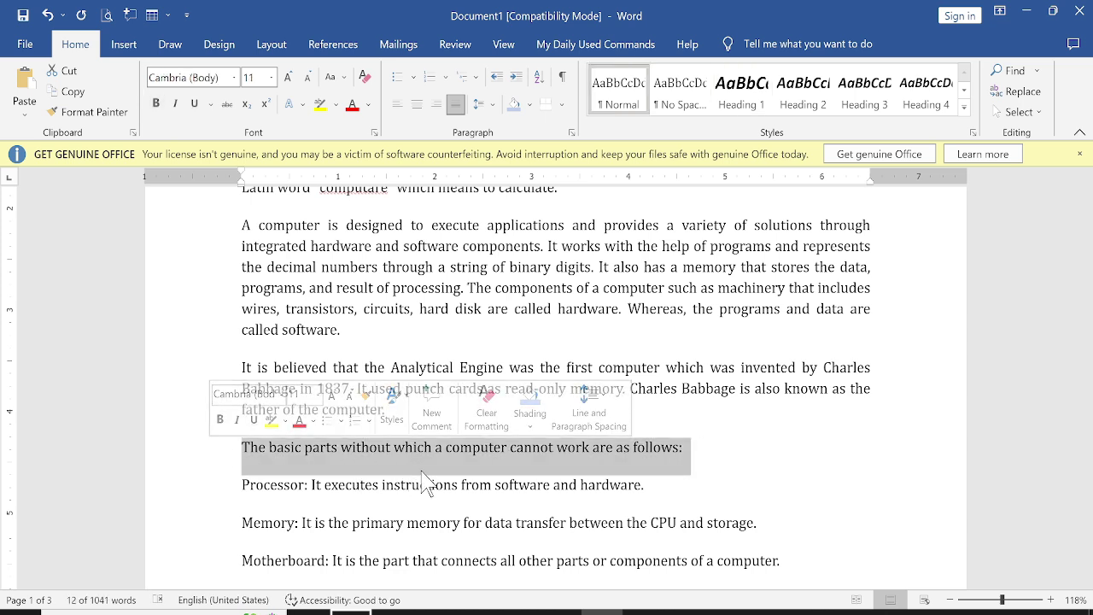
pyautogui.click(801, 101)
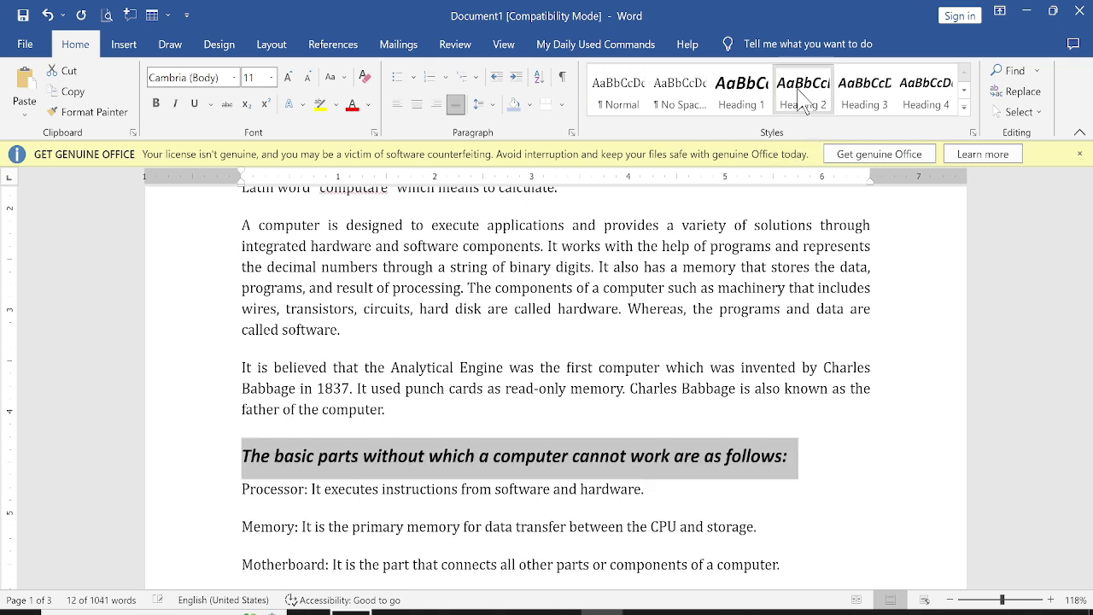
# - Format the computer parts list, from Processor to Output Device, as a bulleted list with four-diamond bullets
pyautogui.scroll(-1, 513, 363)
pyautogui.scroll(-2, 513, 363)
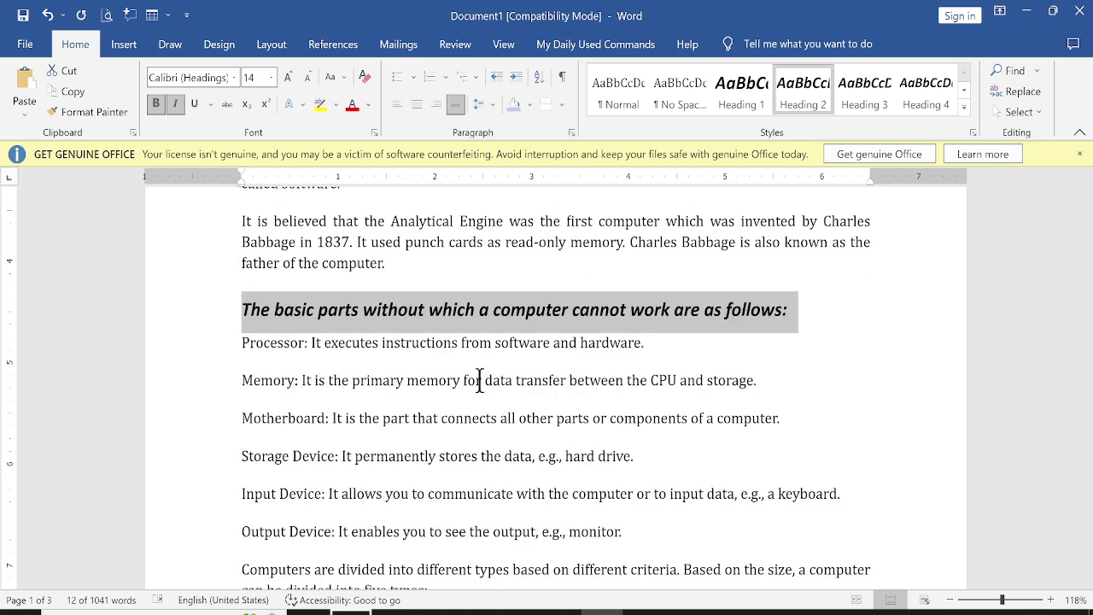
pyautogui.moveTo(245, 342); pyautogui.dragTo(669, 525)
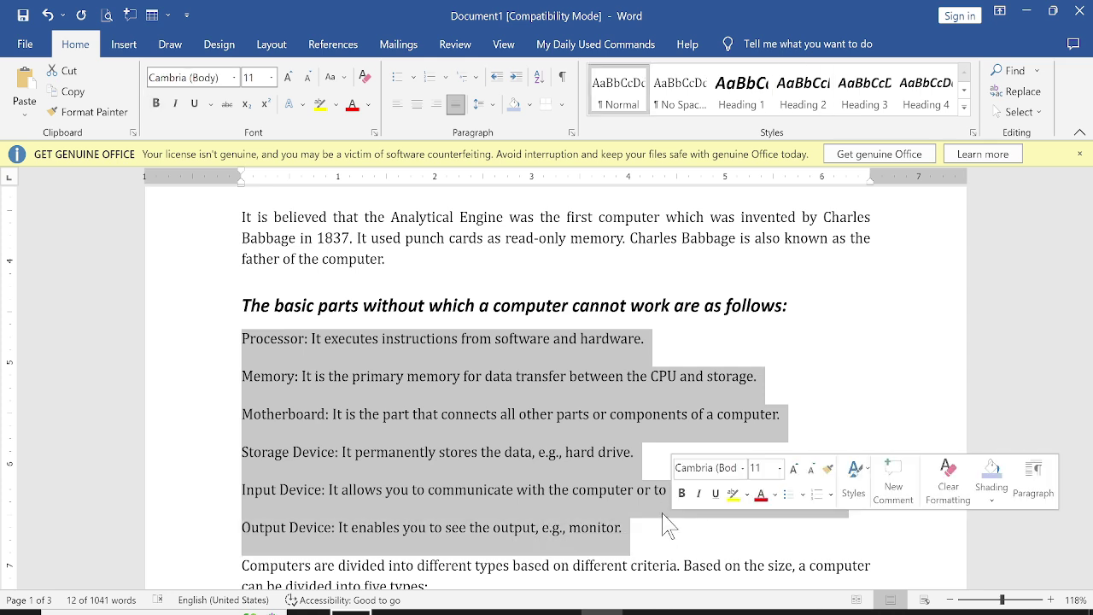
pyautogui.click(413, 77)
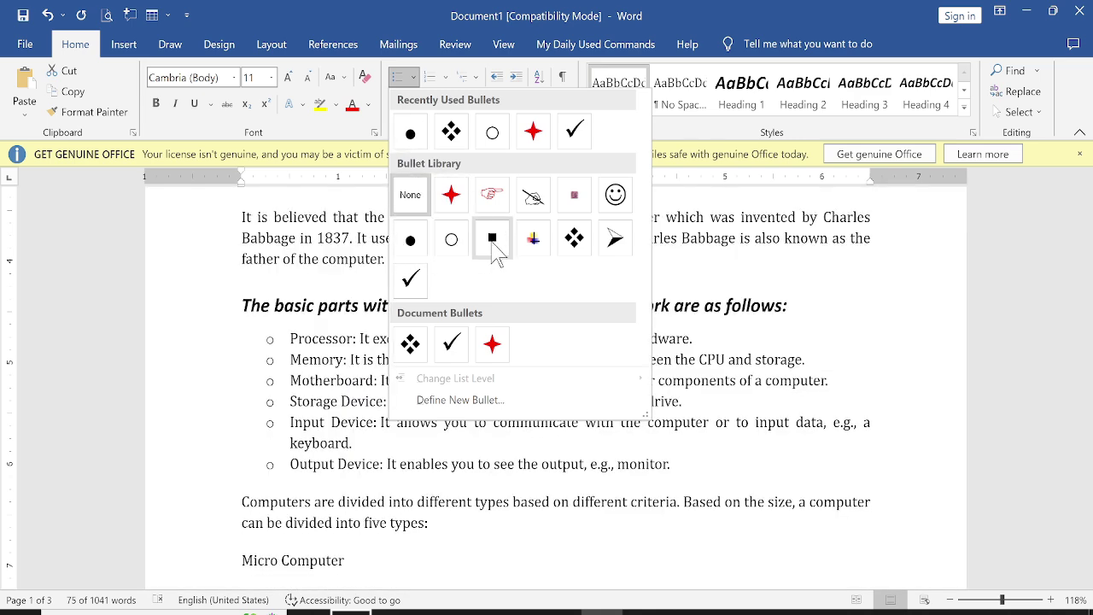
pyautogui.click(573, 237)
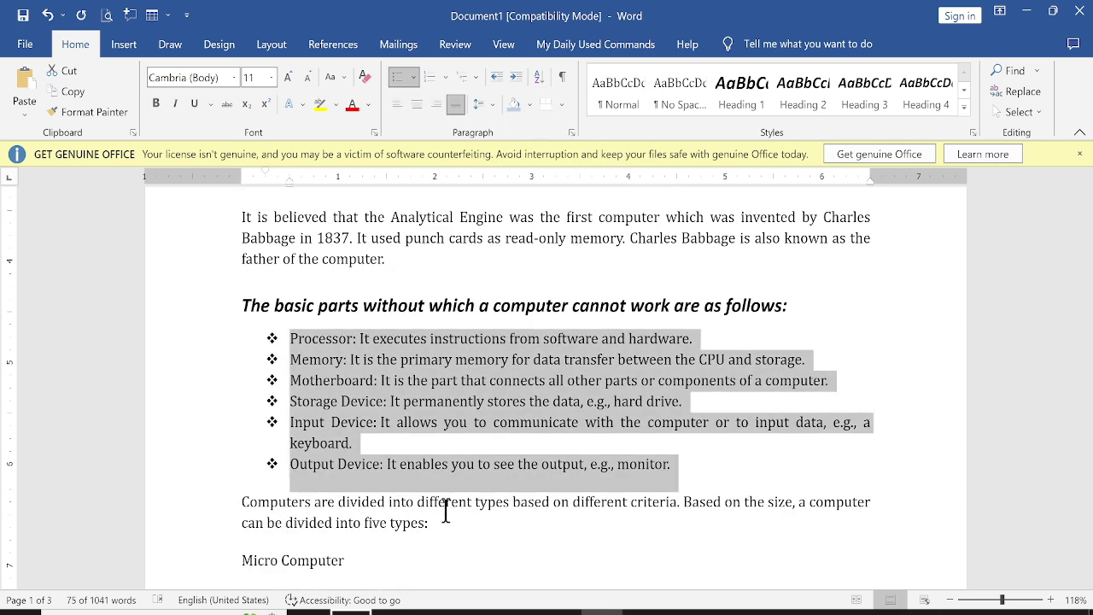
# - Format the five computer types, from Micro Computer to Workstations, as a bulleted list with arrowhead bullets
pyautogui.scroll(-1, 477, 400)
pyautogui.scroll(-2, 477, 399)
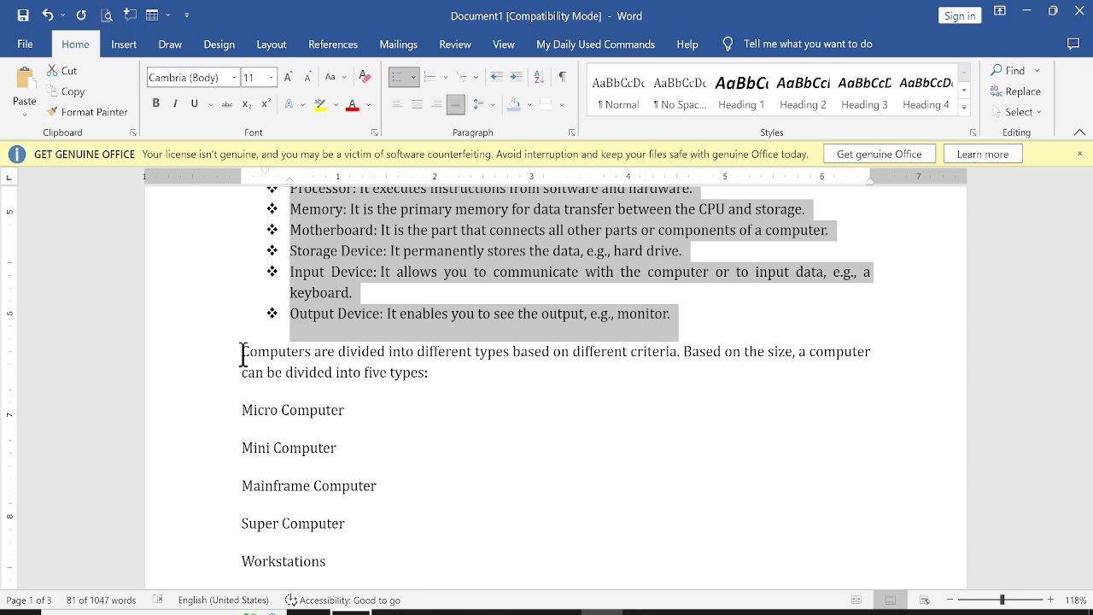
pyautogui.scroll(-1, 259, 386)
pyautogui.moveTo(236, 375); pyautogui.dragTo(335, 510)
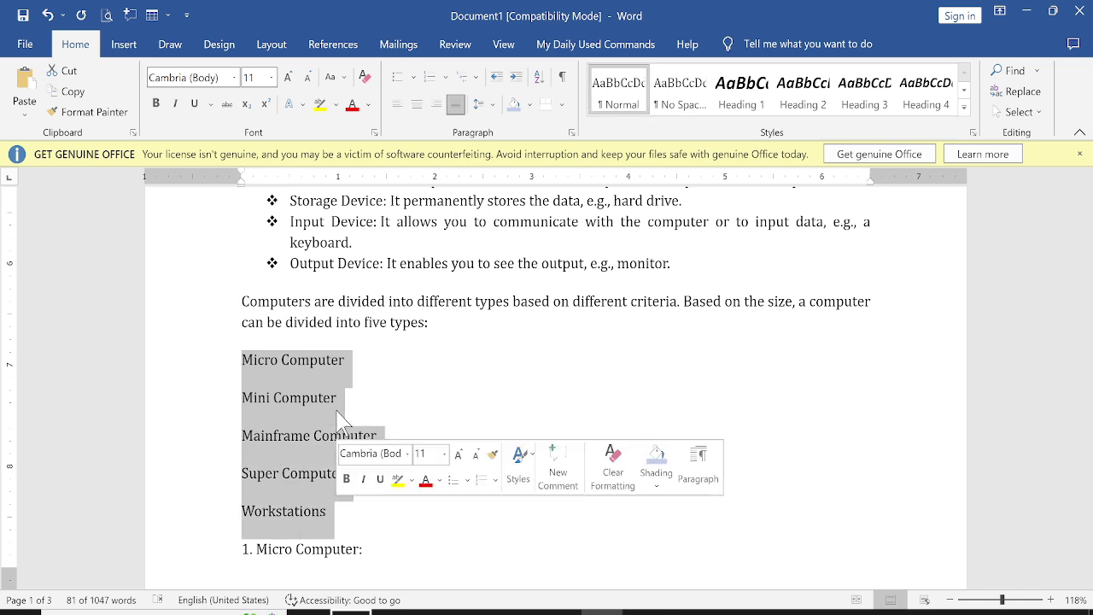
pyautogui.click(414, 76)
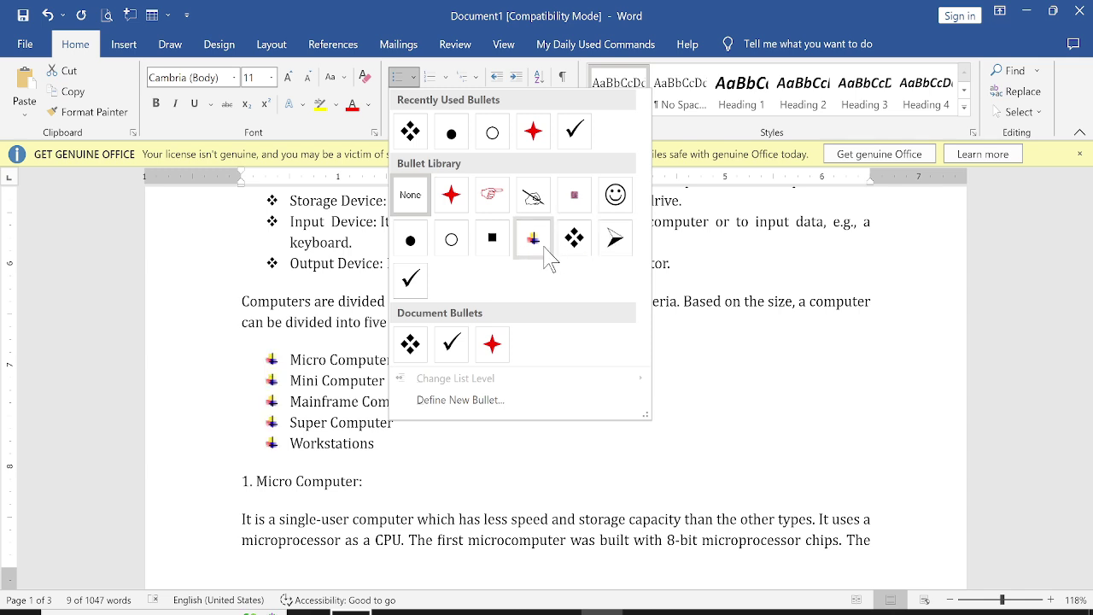
pyautogui.click(615, 239)
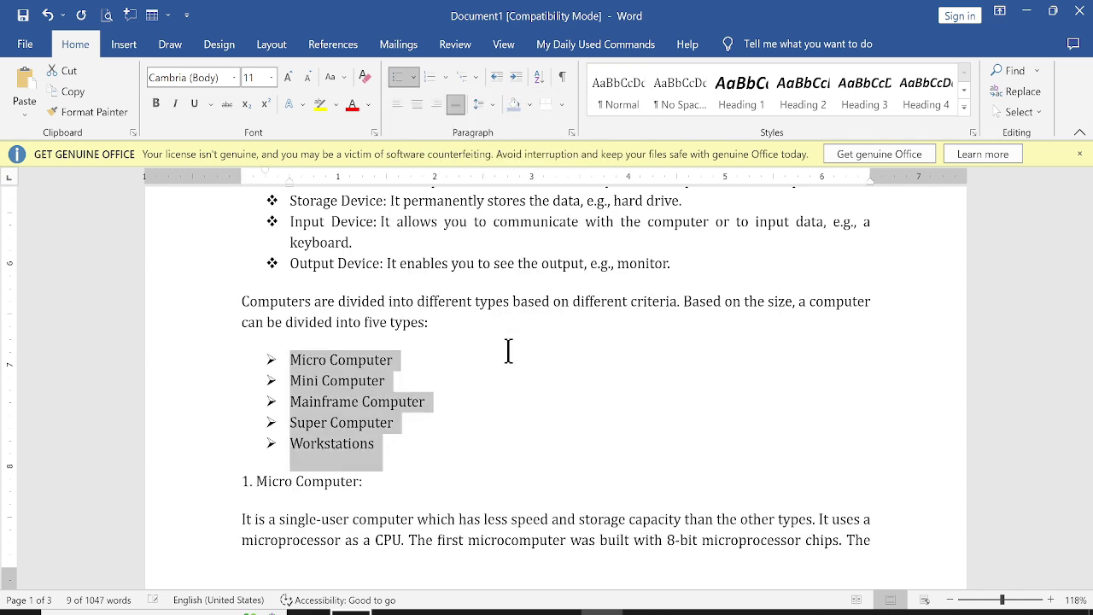
pyautogui.click(399, 463)
# - Apply the Heading 2 style to the line "1. Micro Computer:" and remove its italics
pyautogui.scroll(-2, 398, 462)
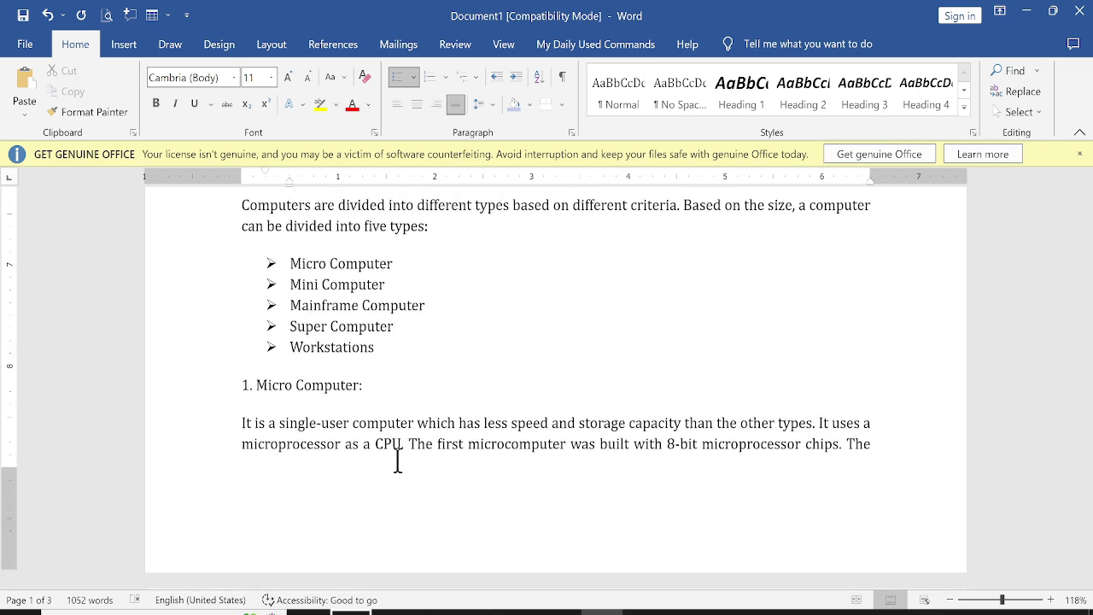
pyautogui.scroll(7, 360, 384)
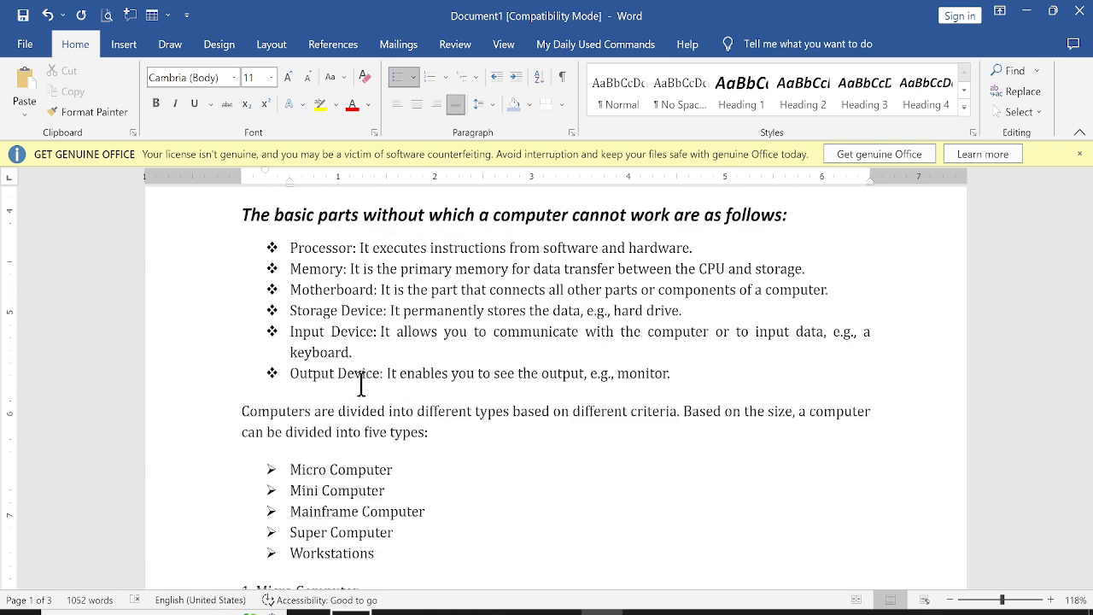
pyautogui.scroll(-6, 360, 384)
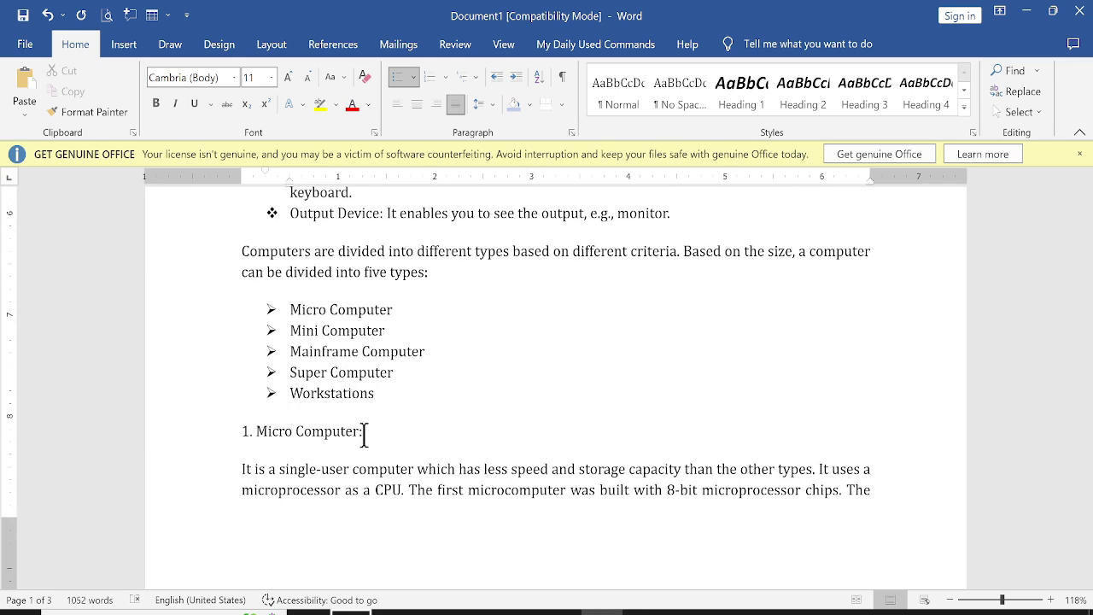
pyautogui.click(220, 437)
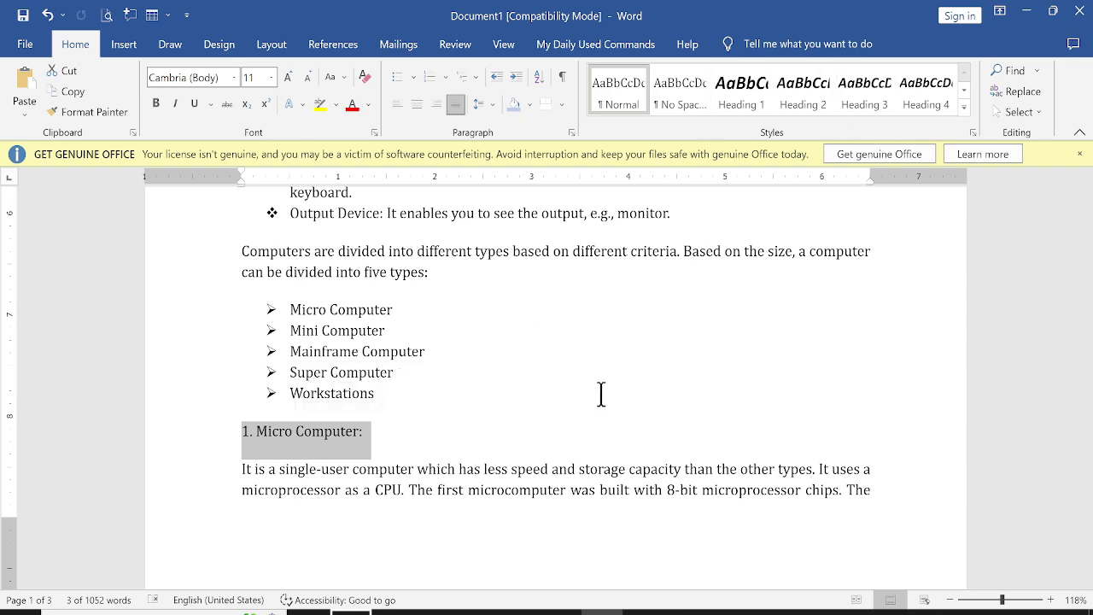
pyautogui.scroll(10, 464, 401)
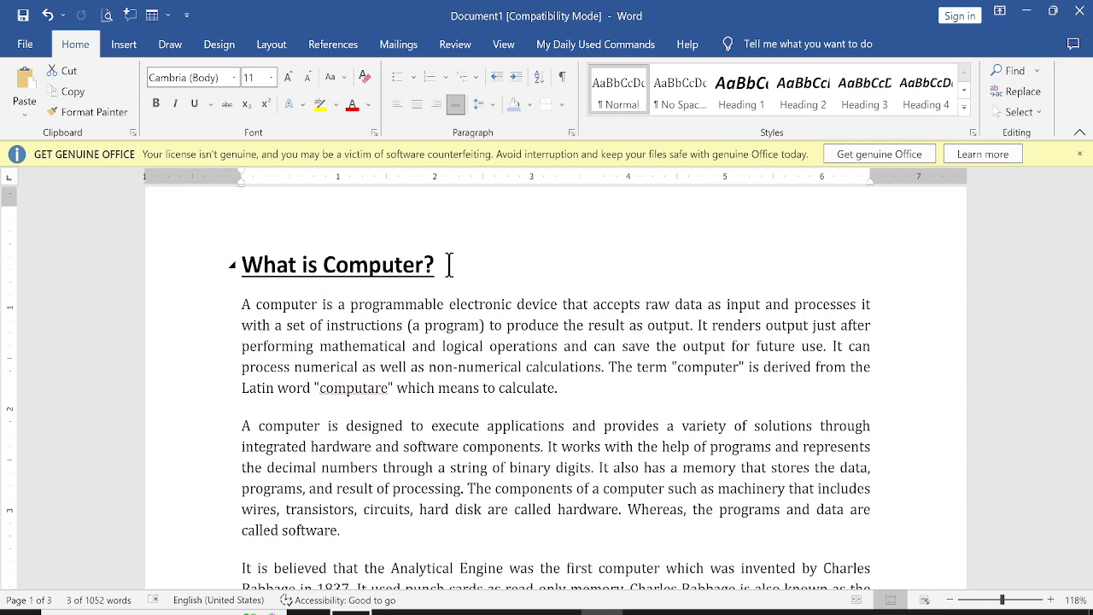
pyautogui.scroll(-8, 373, 395)
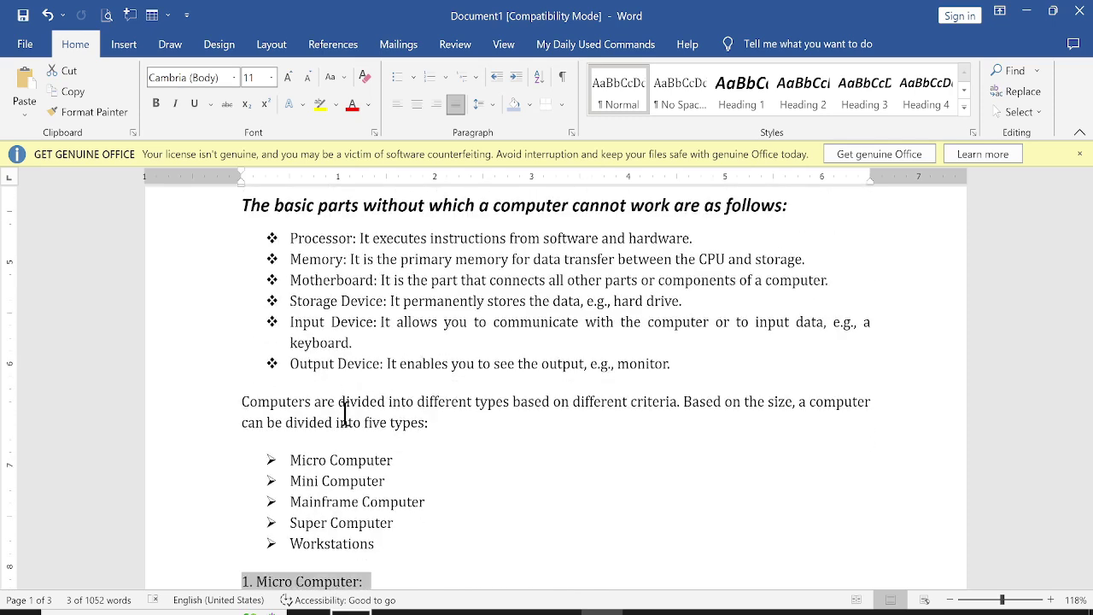
pyautogui.scroll(-1, 341, 416)
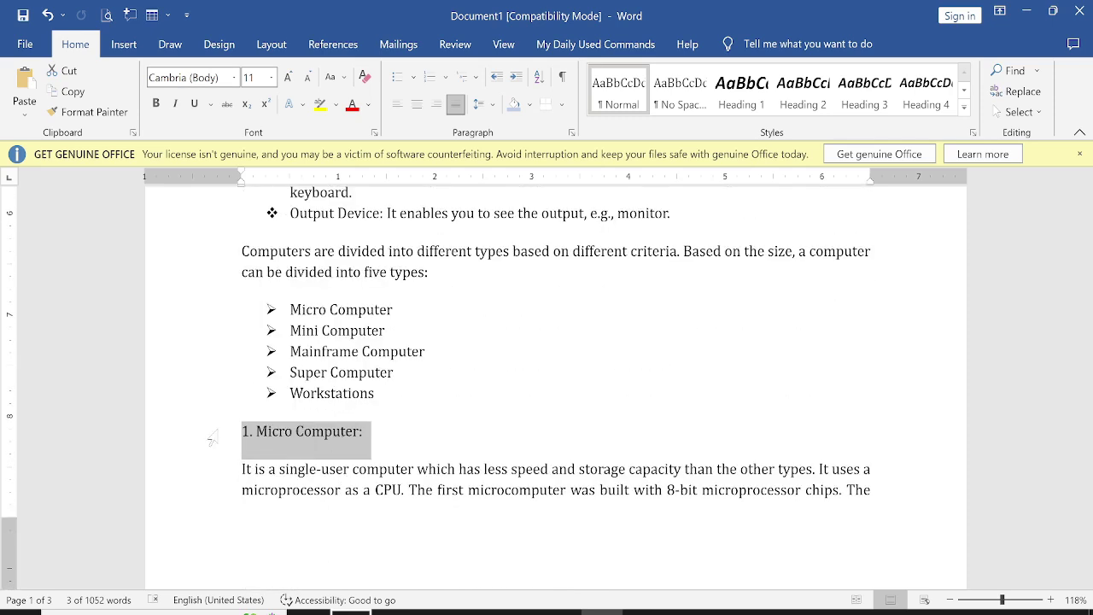
pyautogui.click(803, 104)
pyautogui.scroll(-1, 509, 348)
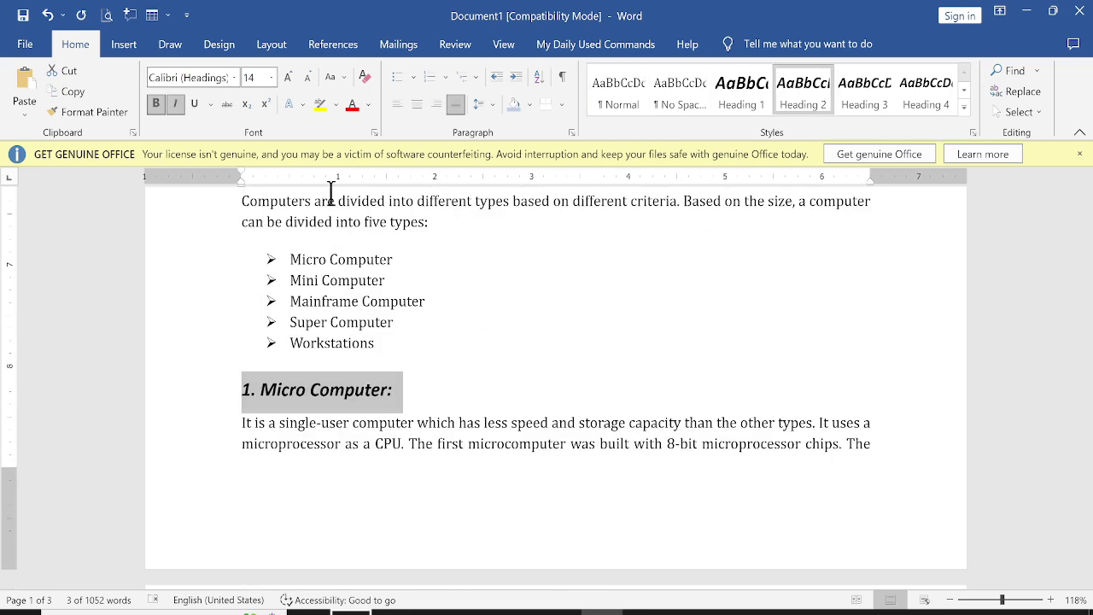
pyautogui.click(175, 103)
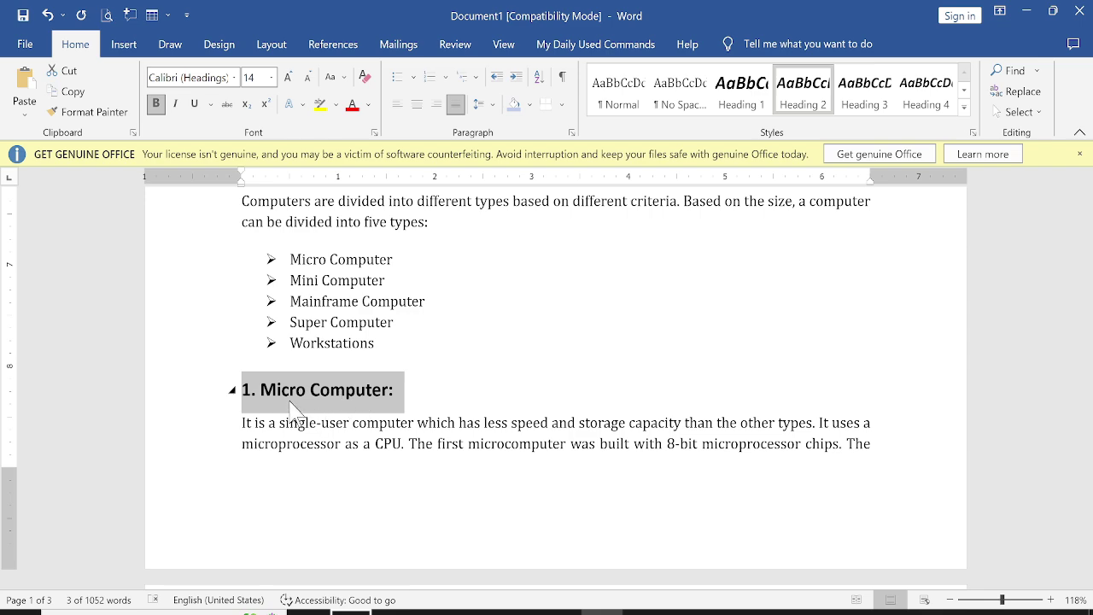
# - Apply the Heading 2 style to the line "2. Mini Computer:" and remove its italics
pyautogui.scroll(-5, 303, 414)
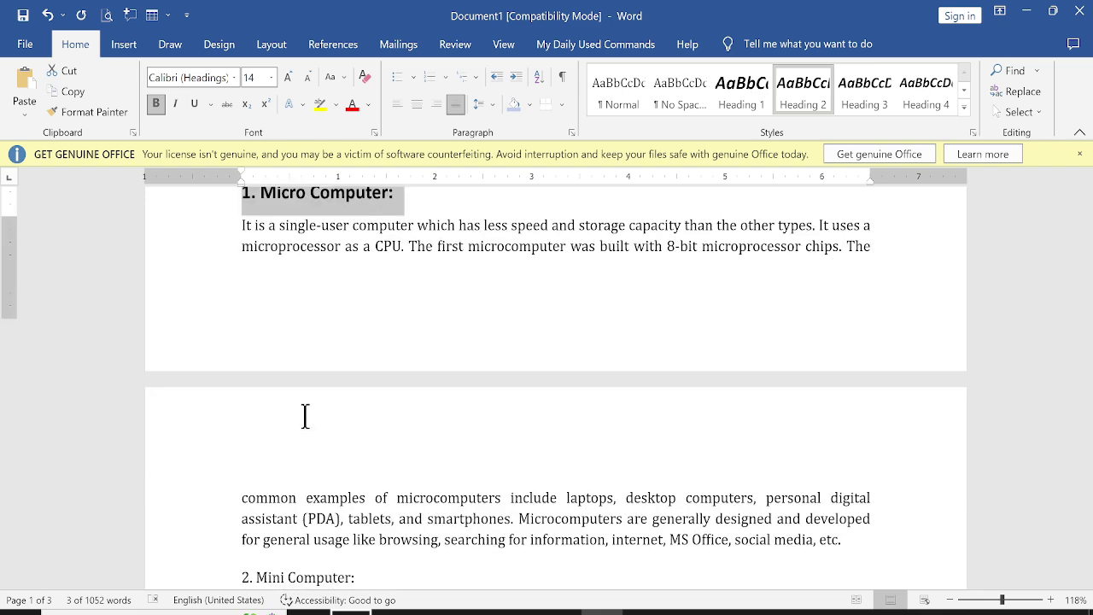
pyautogui.click(221, 484)
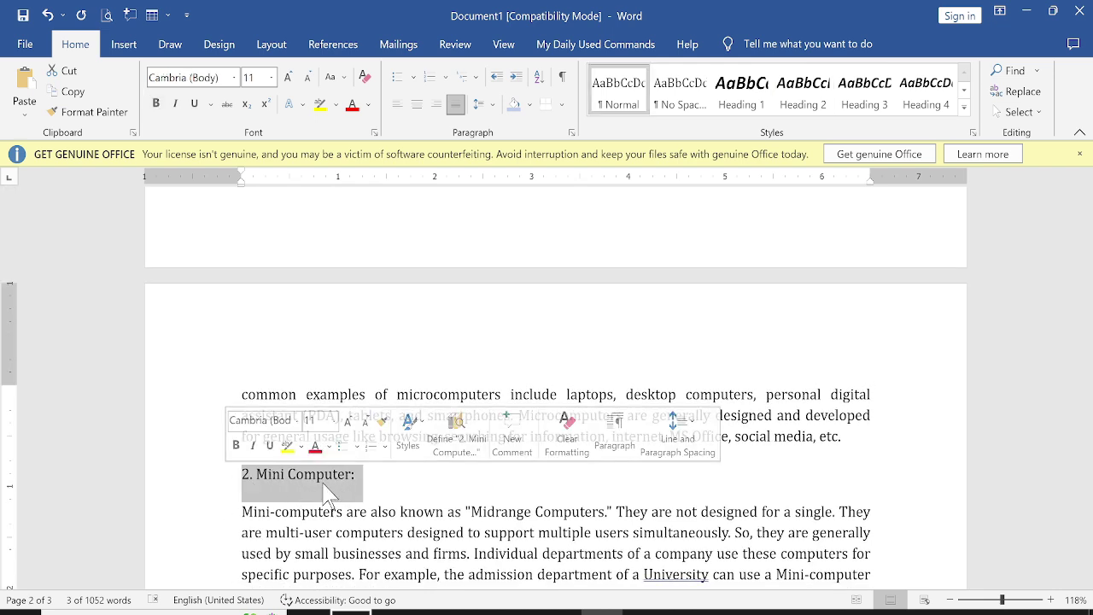
pyautogui.scroll(1, 406, 394)
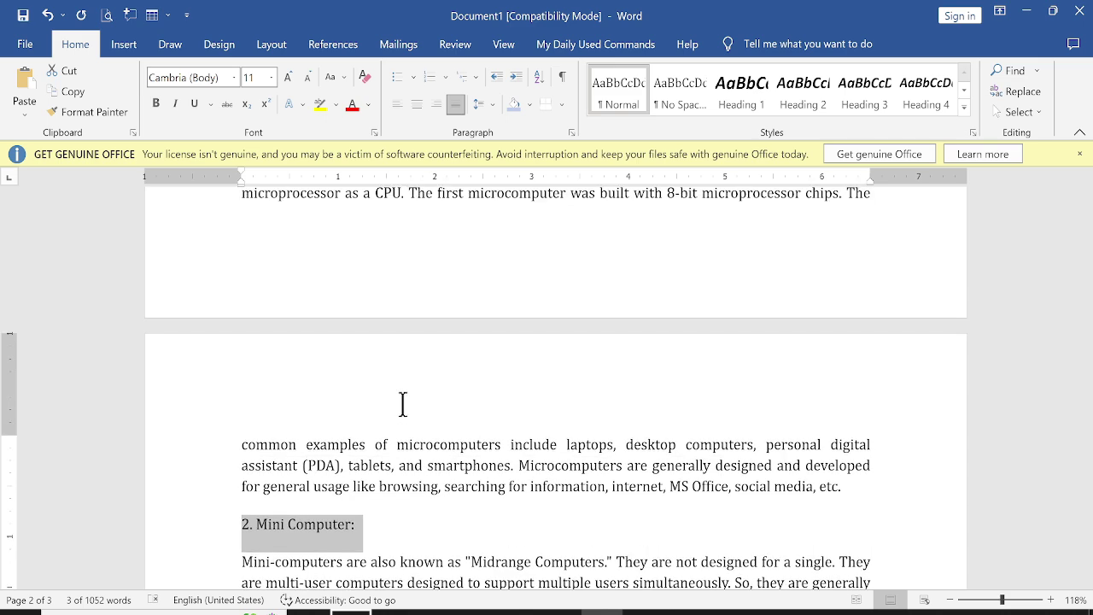
pyautogui.scroll(3, 403, 404)
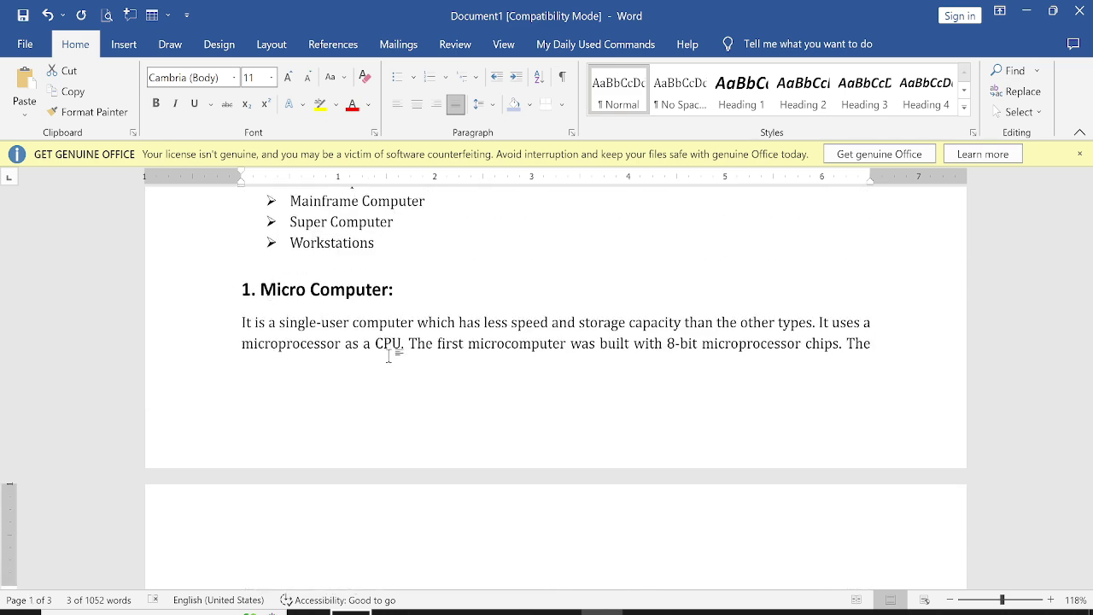
pyautogui.scroll(-4, 422, 379)
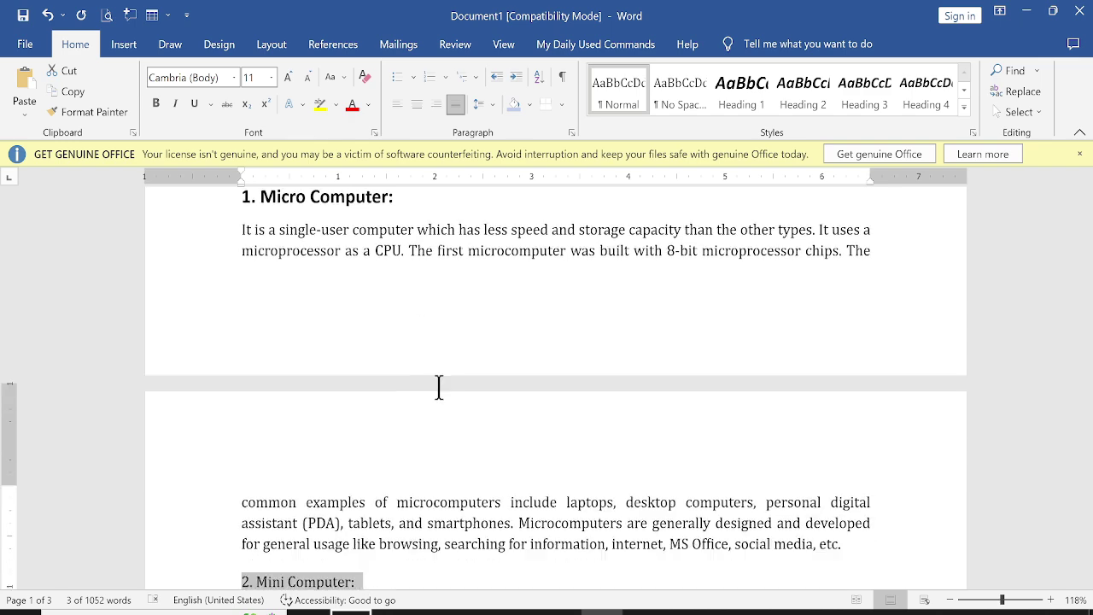
pyautogui.click(803, 109)
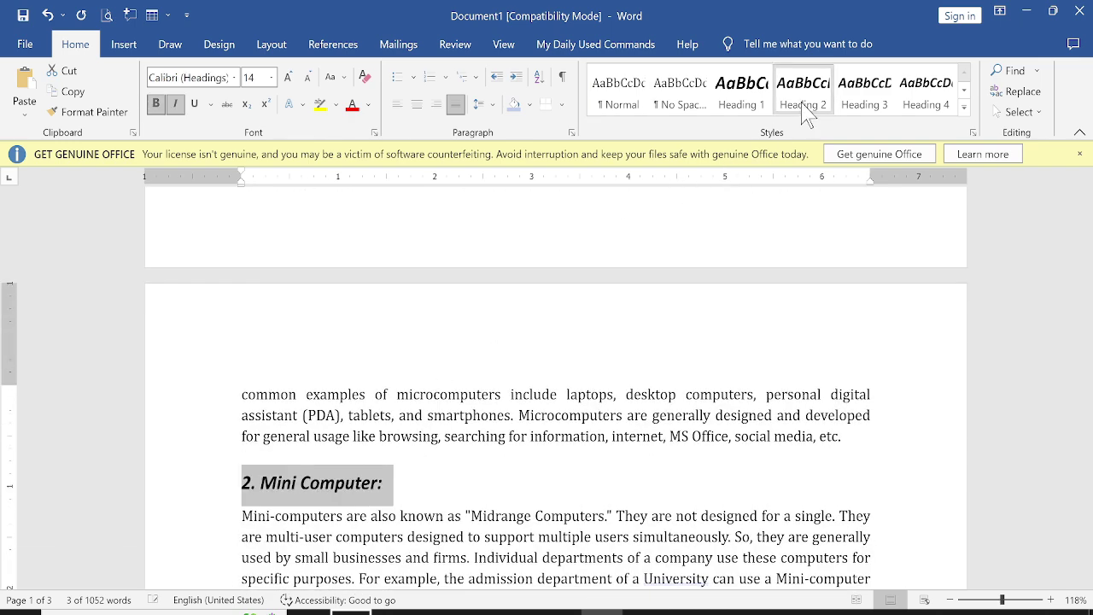
pyautogui.scroll(3, 429, 367)
pyautogui.scroll(3, 429, 368)
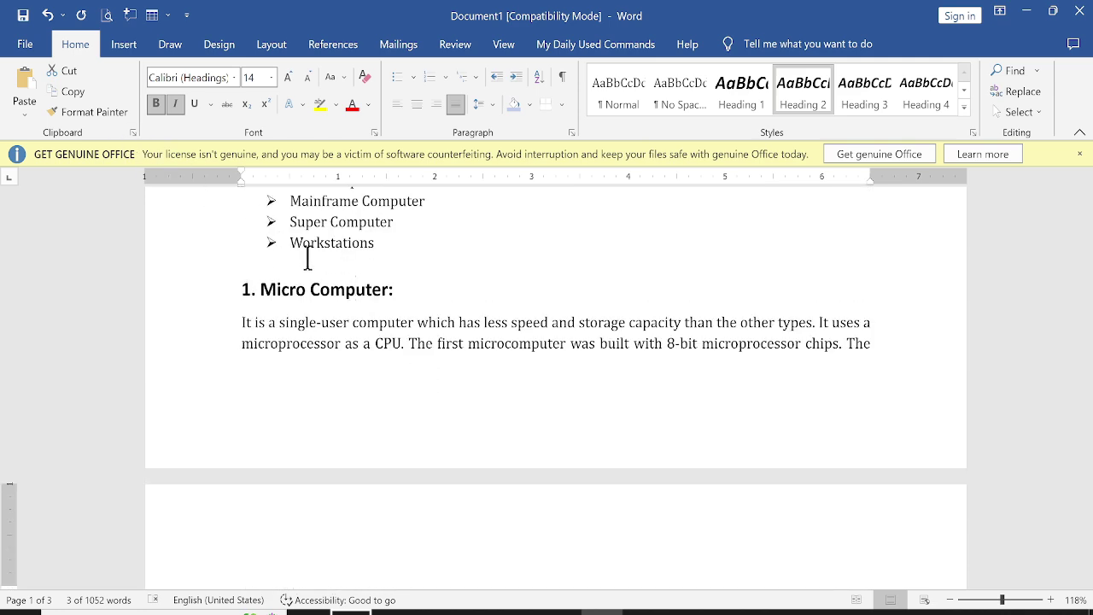
pyautogui.scroll(-4, 274, 273)
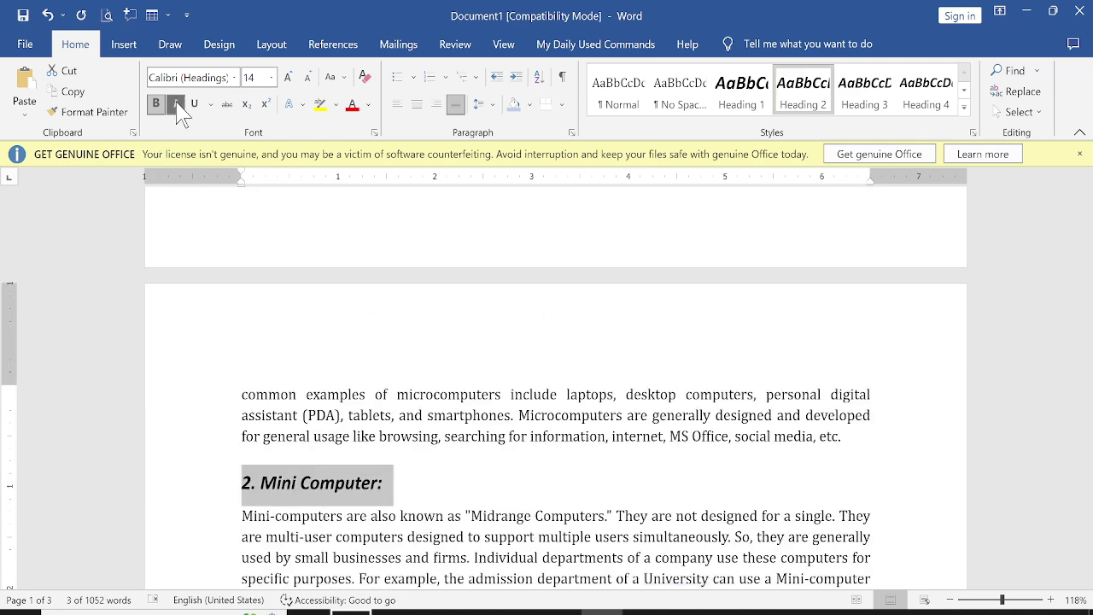
pyautogui.click(174, 103)
# - Apply the Heading 2 style to the line "3. Mainframe Computer:" and remove its italics
pyautogui.scroll(-3, 283, 381)
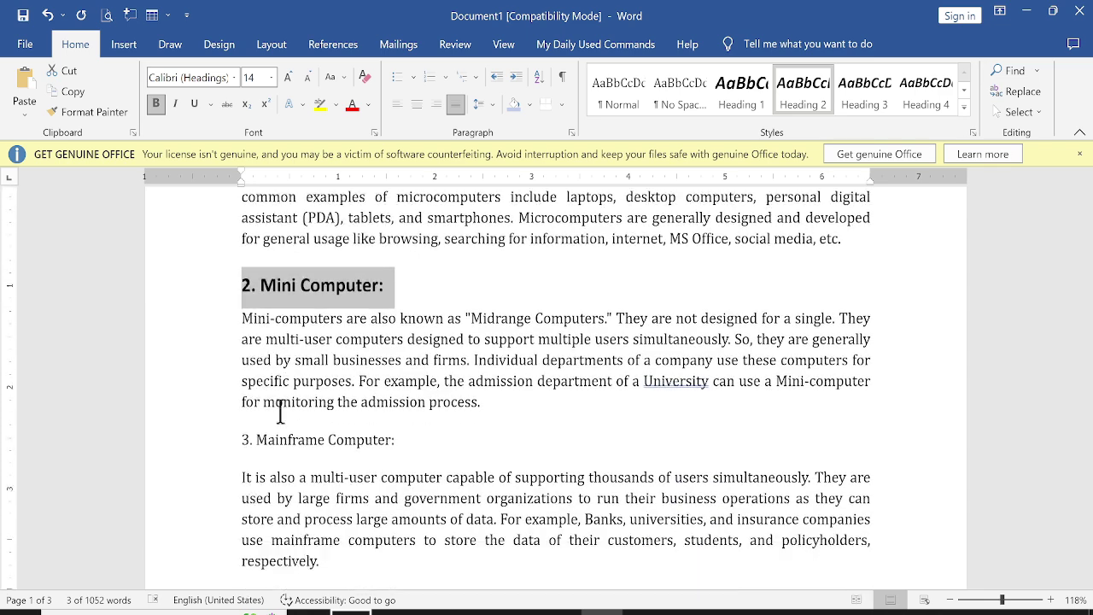
pyautogui.click(197, 446)
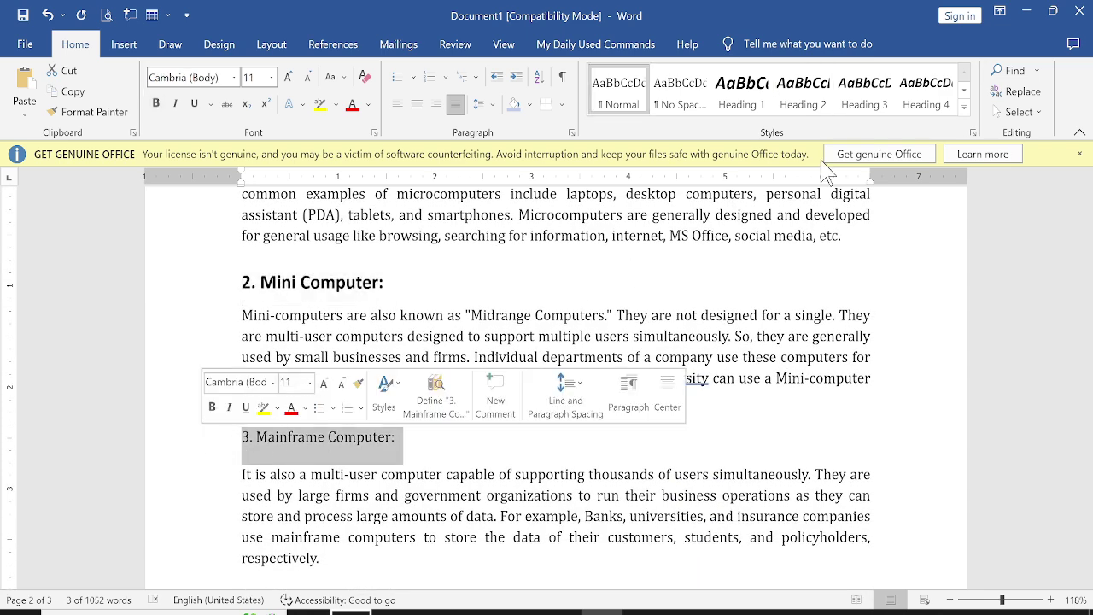
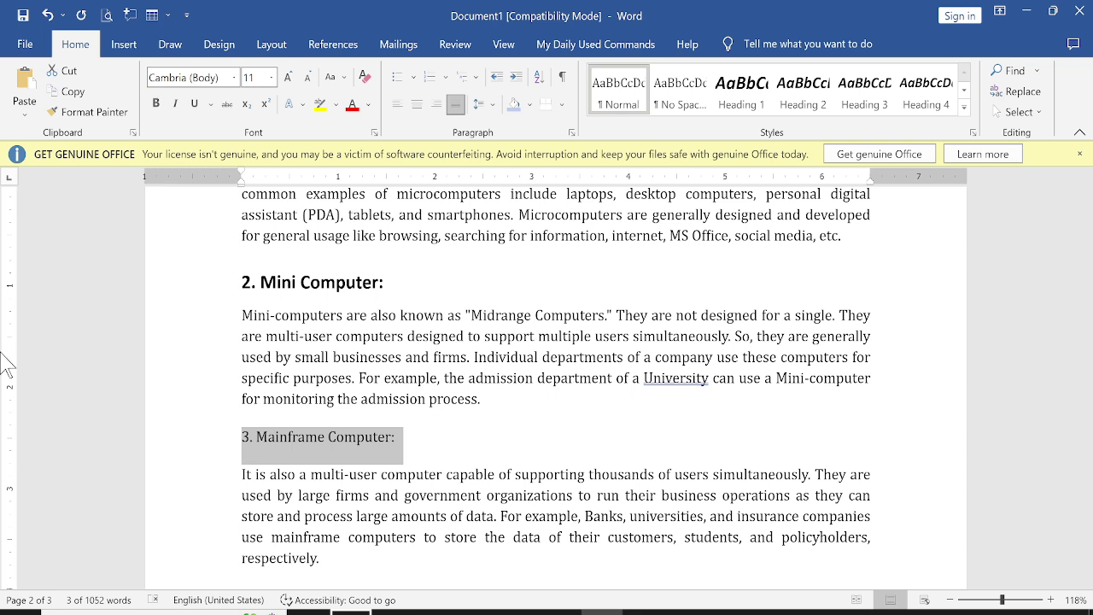
pyautogui.hotkey('ctrl', 'alt', '2')
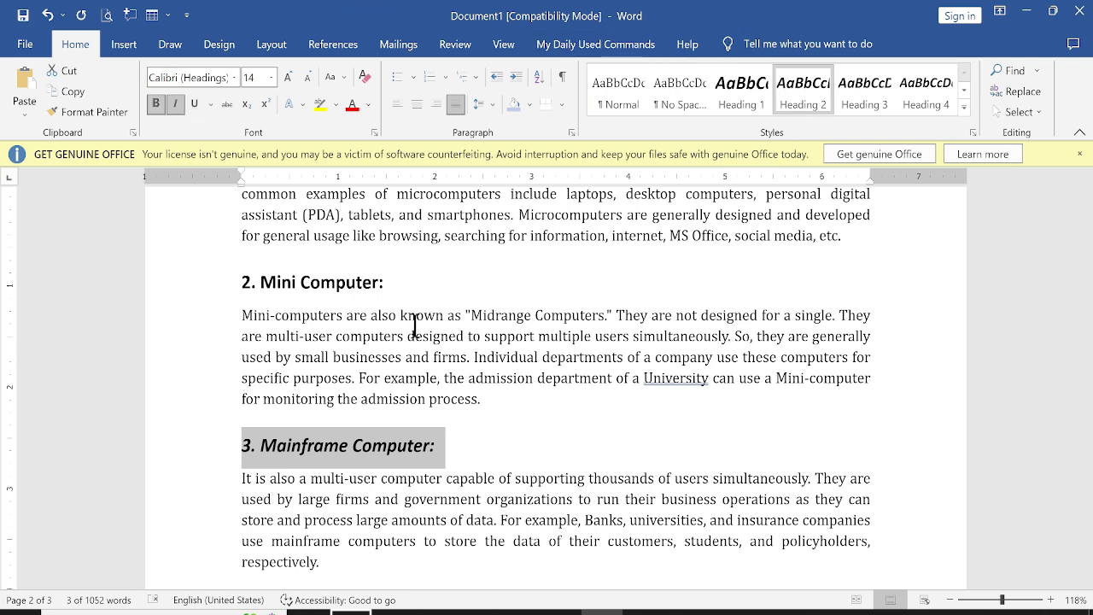
pyautogui.hotkey('ctrl', 'i')
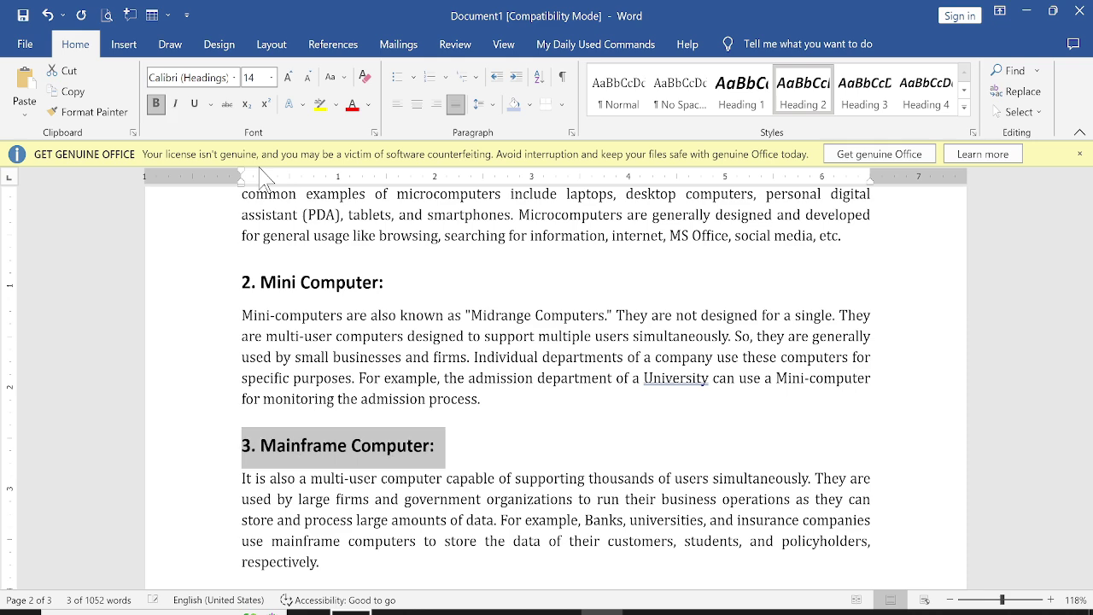
# - Apply the Heading 2 style to the line "4. Super Computer:" and remove its italics
pyautogui.scroll(-2, 358, 415)
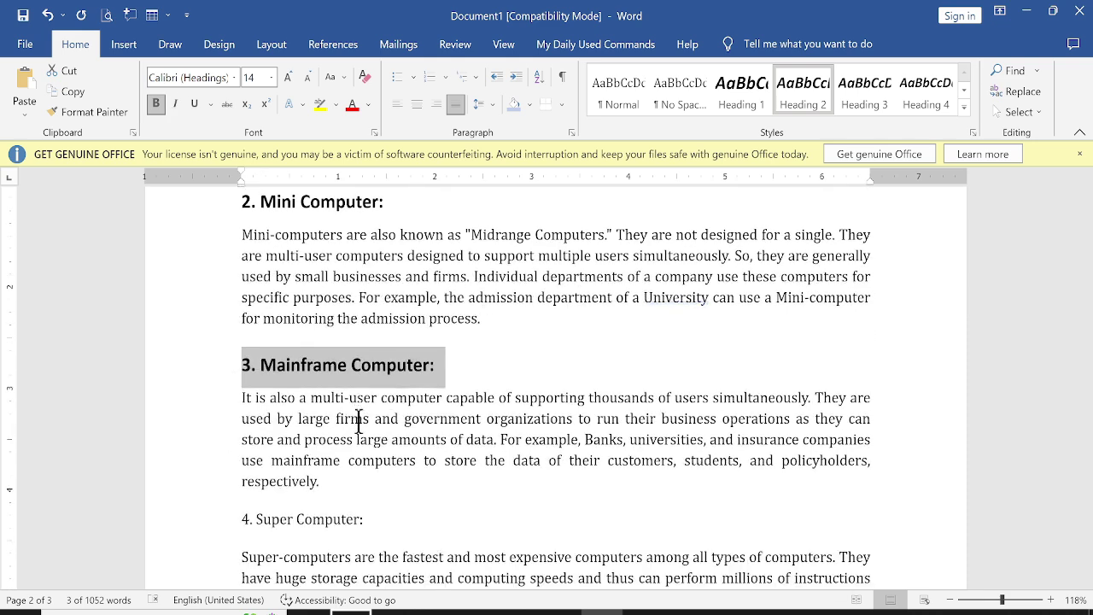
pyautogui.scroll(-2, 358, 417)
pyautogui.click(210, 464)
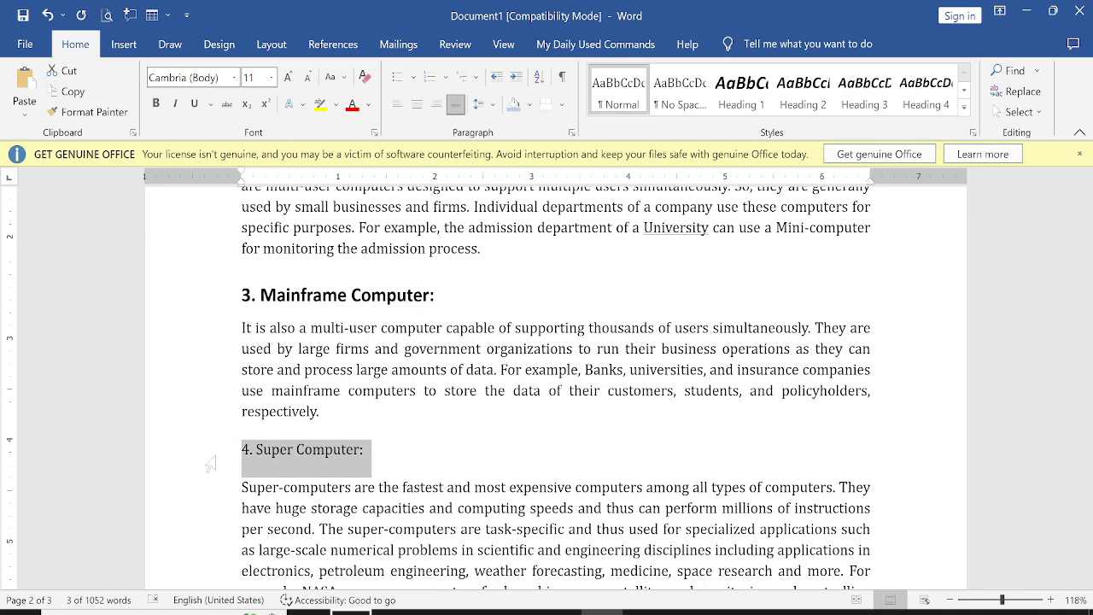
pyautogui.hotkey('ctrl', 'alt', '2')
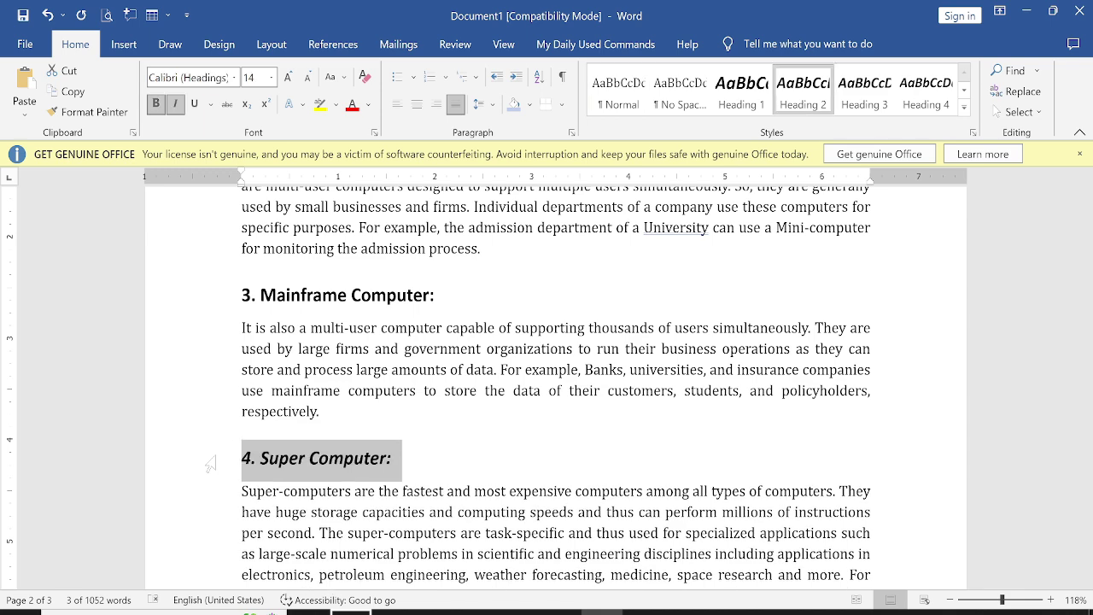
pyautogui.hotkey('ctrl', 'i')
# - Apply the Heading 2 style to the line "5. Work stations:" and remove its italics, keeping it bold
pyautogui.scroll(-3, 291, 577)
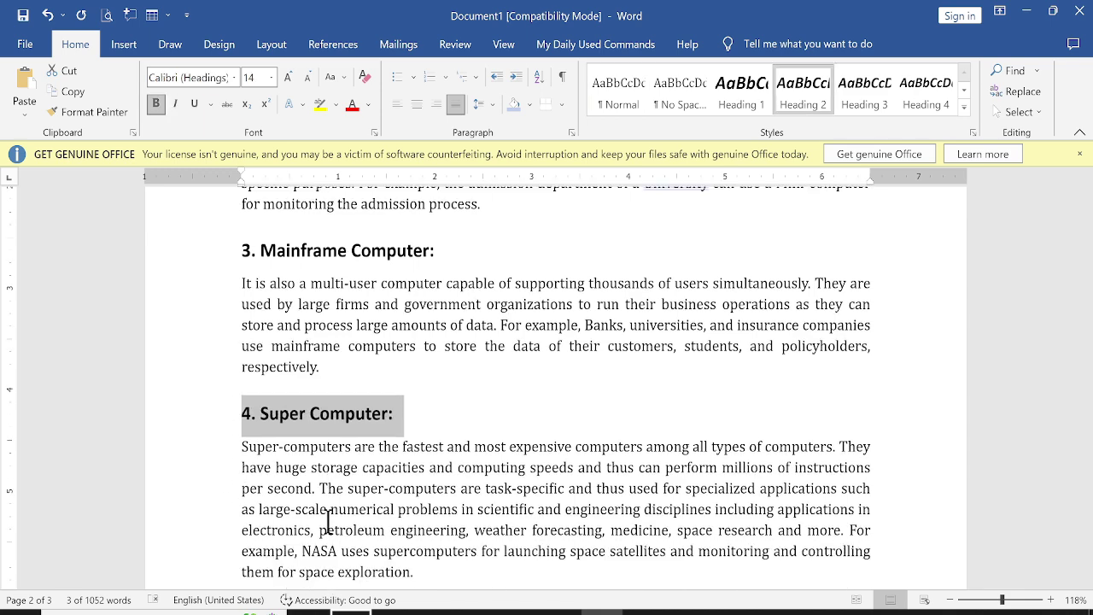
pyautogui.click(212, 524)
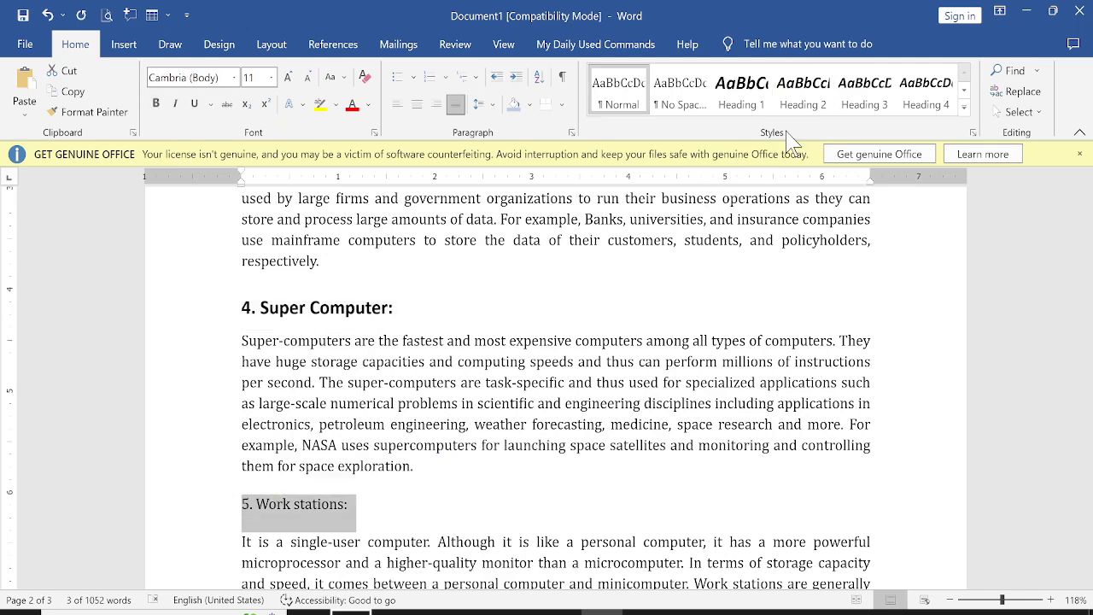
pyautogui.click(802, 90)
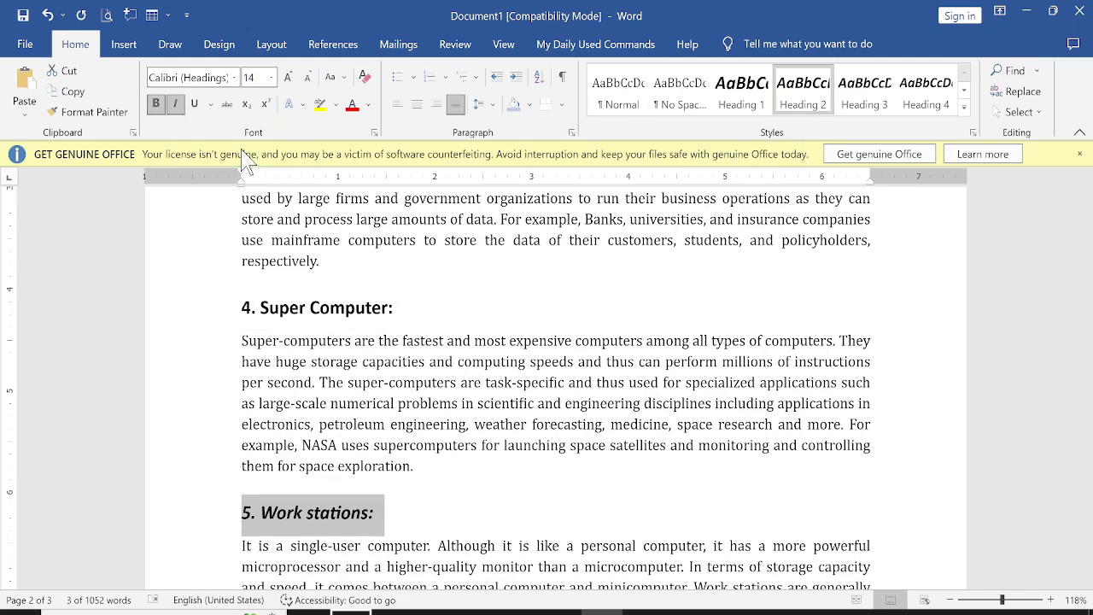
pyautogui.click(156, 104)
pyautogui.click(175, 103)
pyautogui.click(155, 103)
# - Apply the Heading 1 style to the line "Benefits of Using a Computer:", remove its italics, keep it bold and underline it
pyautogui.scroll(-3, 340, 431)
pyautogui.scroll(-2, 329, 436)
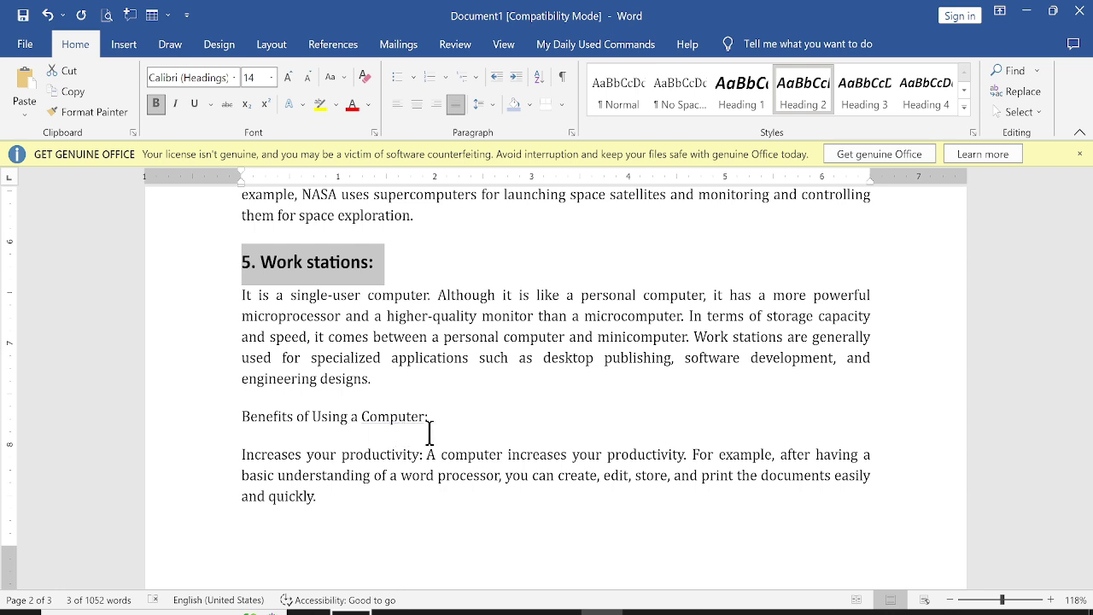
pyautogui.click(218, 434)
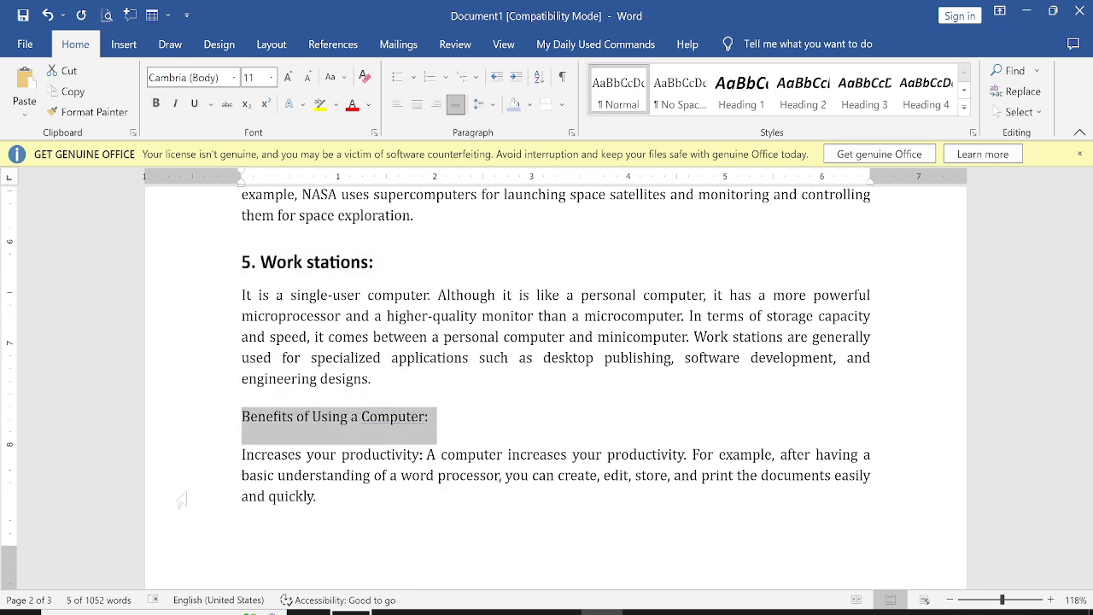
pyautogui.scroll(10, 364, 389)
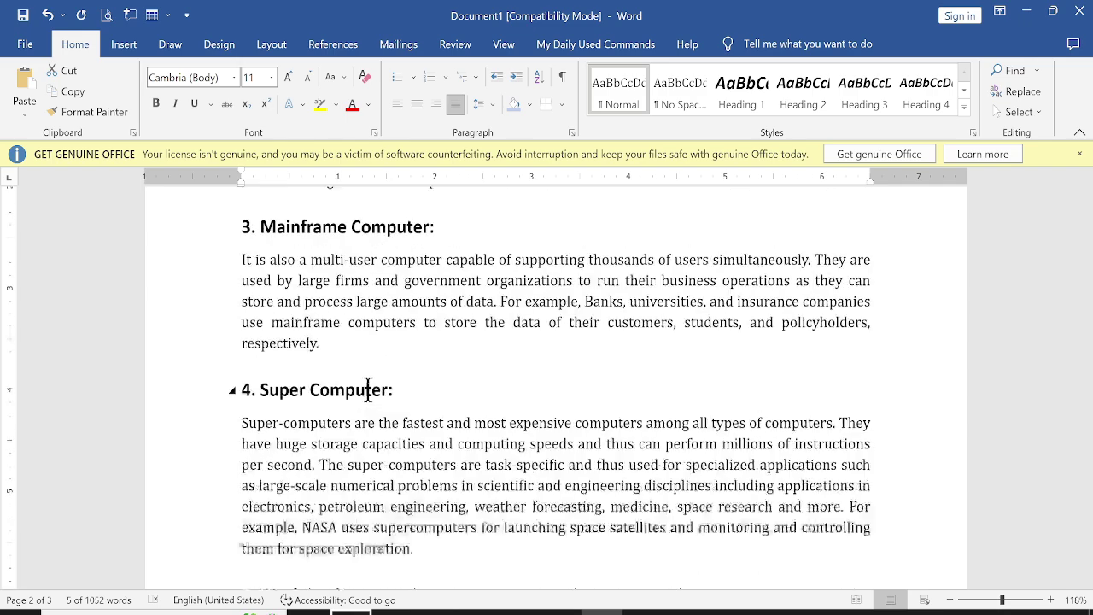
pyautogui.scroll(10, 366, 386)
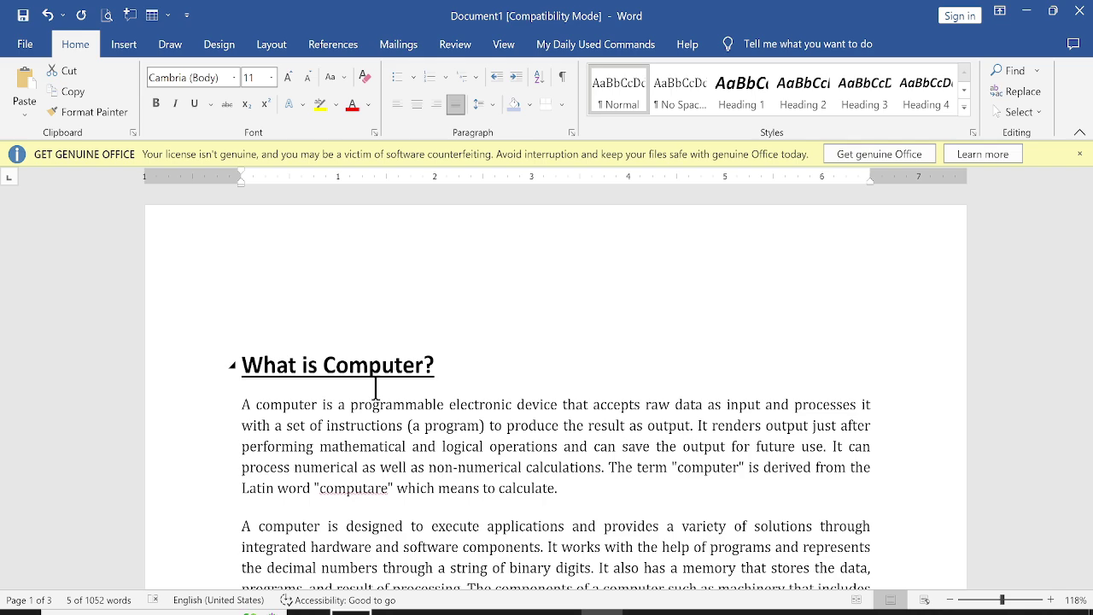
pyautogui.scroll(-20, 367, 402)
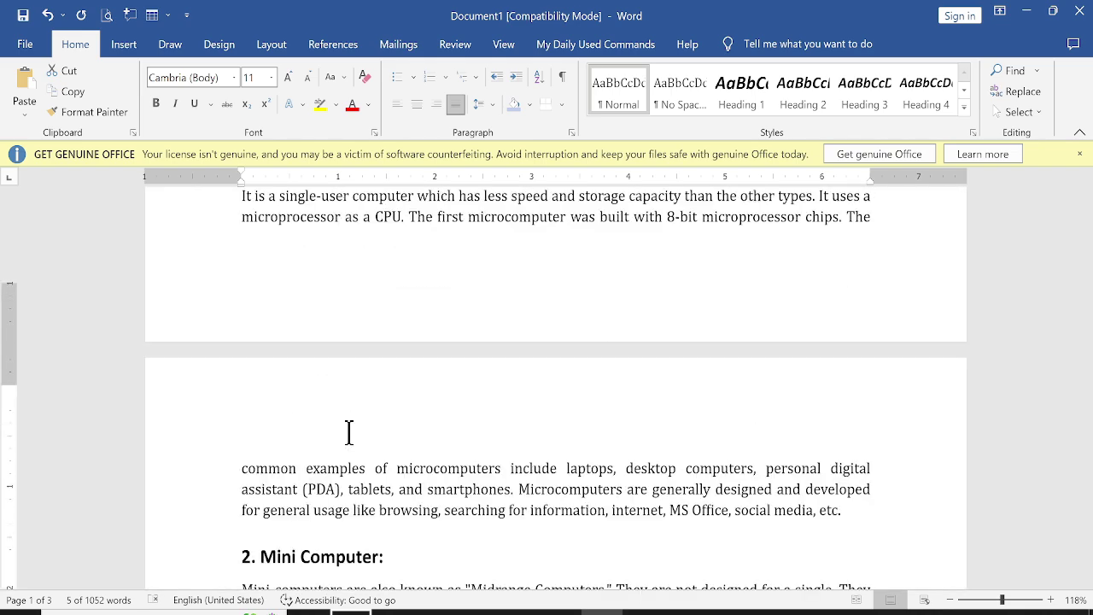
pyautogui.scroll(-10, 348, 435)
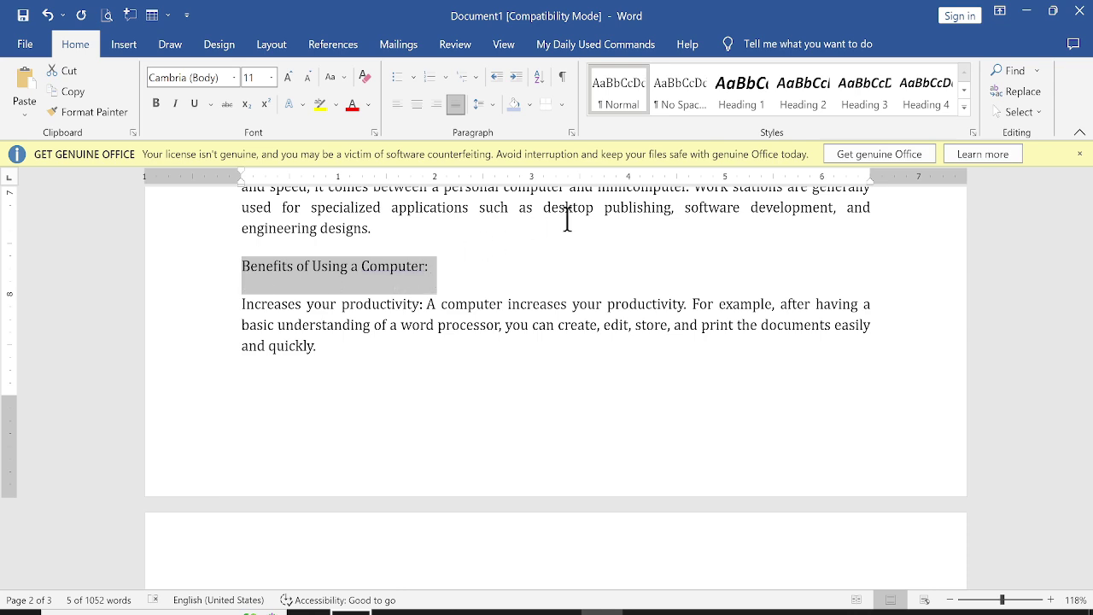
pyautogui.click(743, 104)
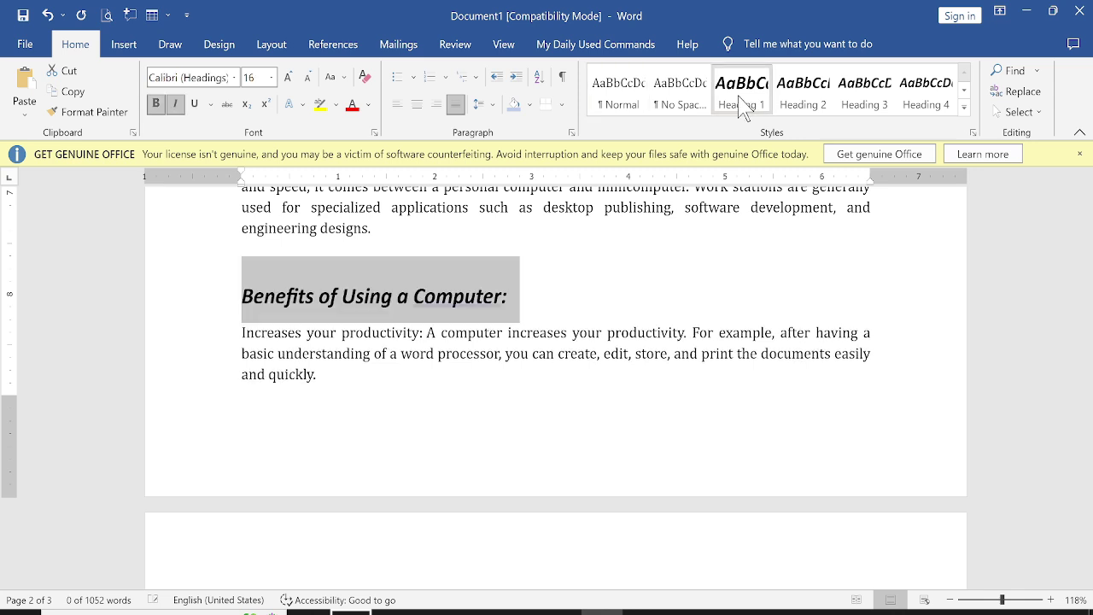
pyautogui.click(155, 104)
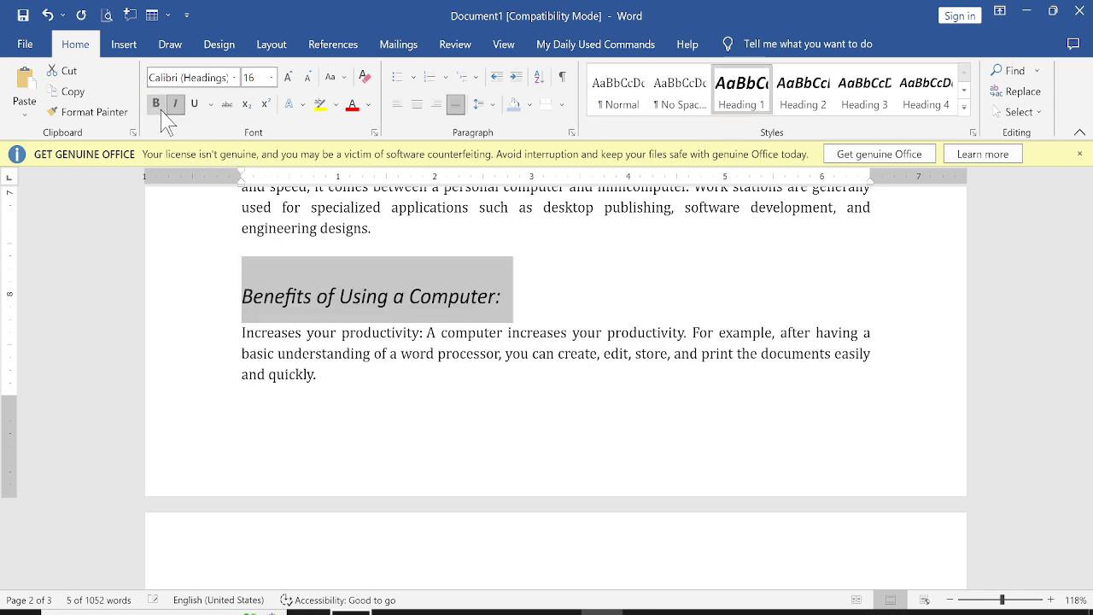
pyautogui.click(175, 103)
pyautogui.click(156, 104)
pyautogui.click(196, 105)
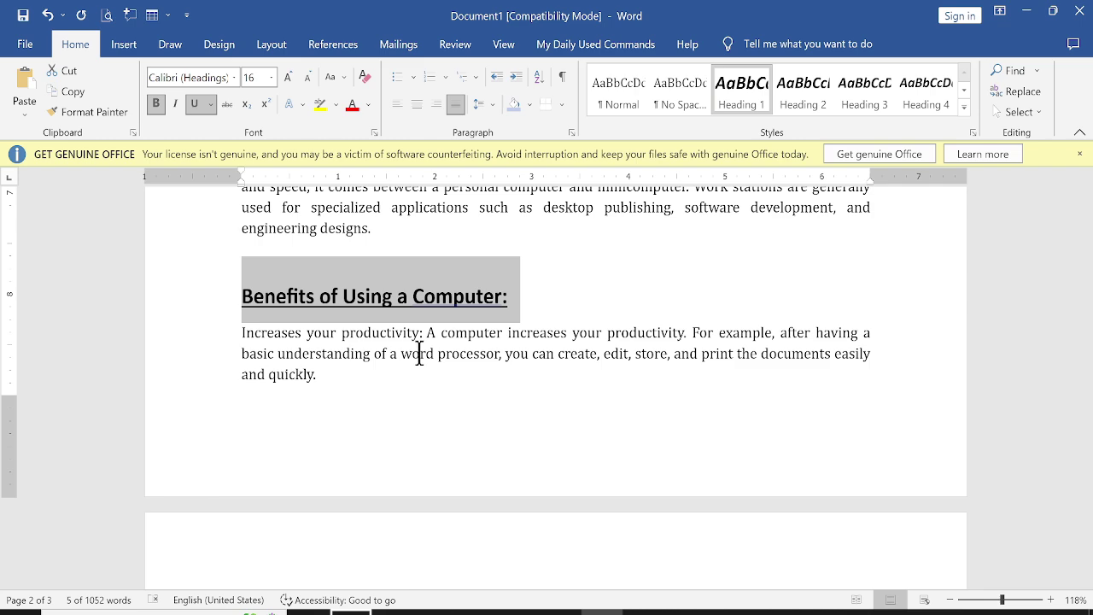
# - Turn the benefit paragraphs from "Increases your productivity" to "Keeps you entertained" into a bulleted list with the four-diamond bullet
pyautogui.scroll(-5, 396, 376)
pyautogui.scroll(-3, 383, 381)
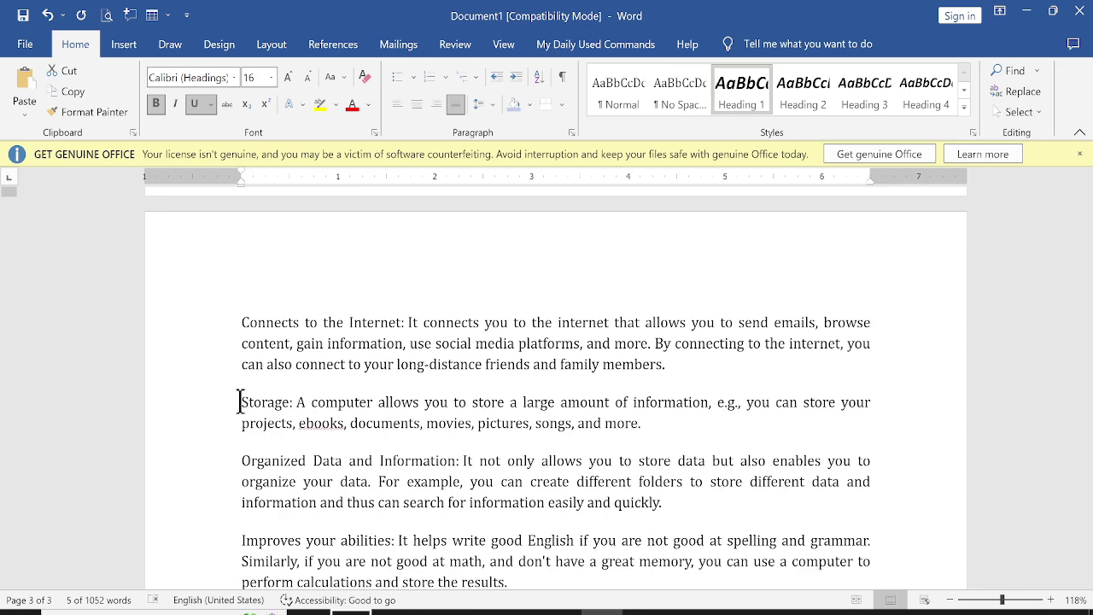
pyautogui.scroll(-2, 239, 402)
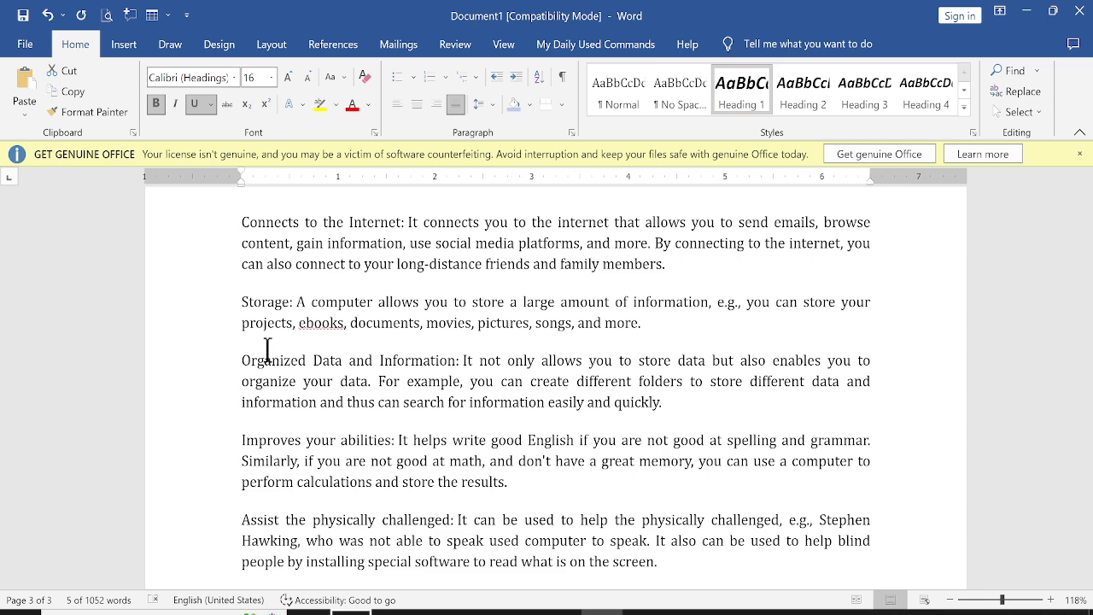
pyautogui.scroll(3, 269, 346)
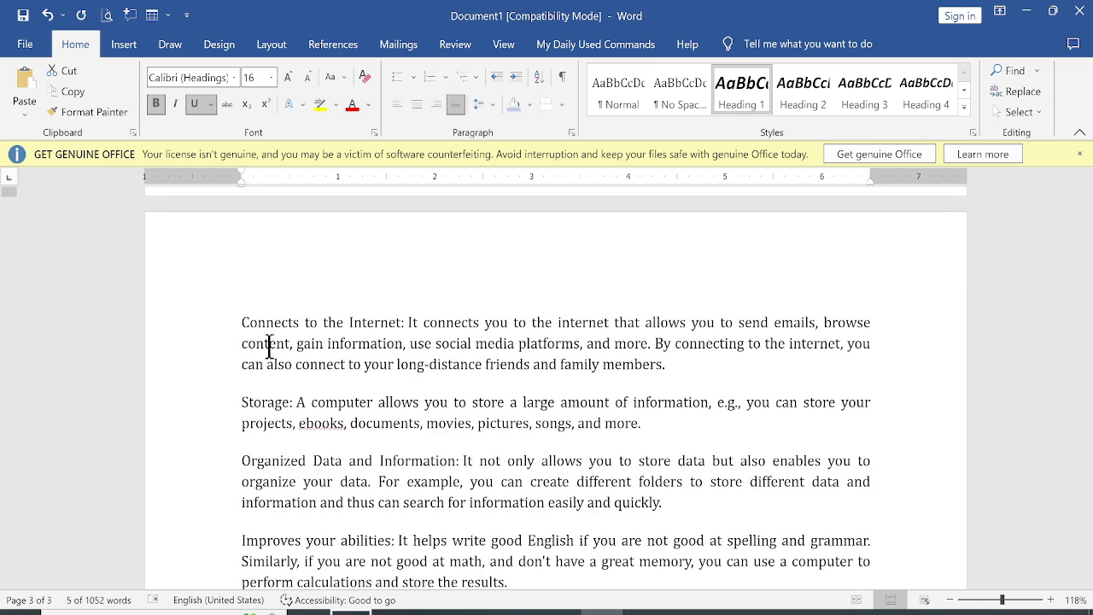
pyautogui.scroll(7, 269, 346)
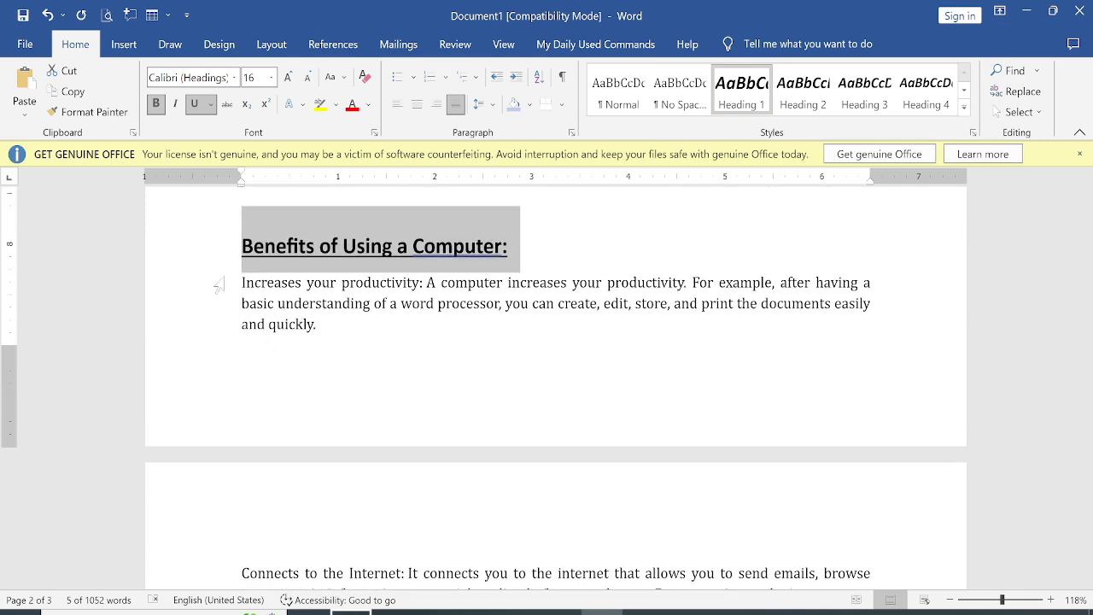
pyautogui.moveTo(248, 293); pyautogui.dragTo(388, 333)
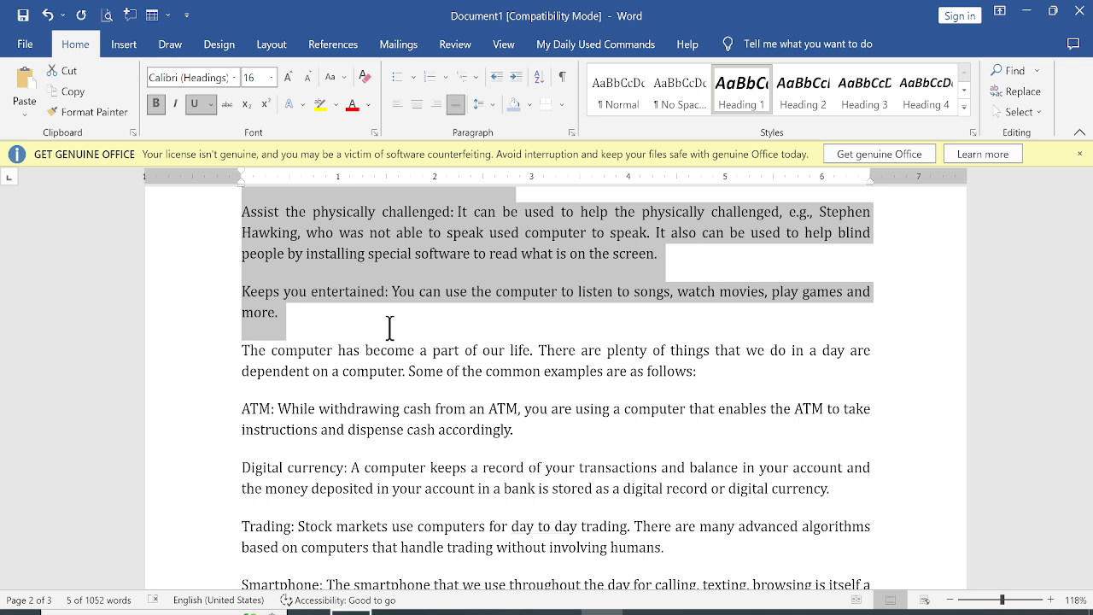
pyautogui.moveTo(389, 327); pyautogui.dragTo(389, 327)
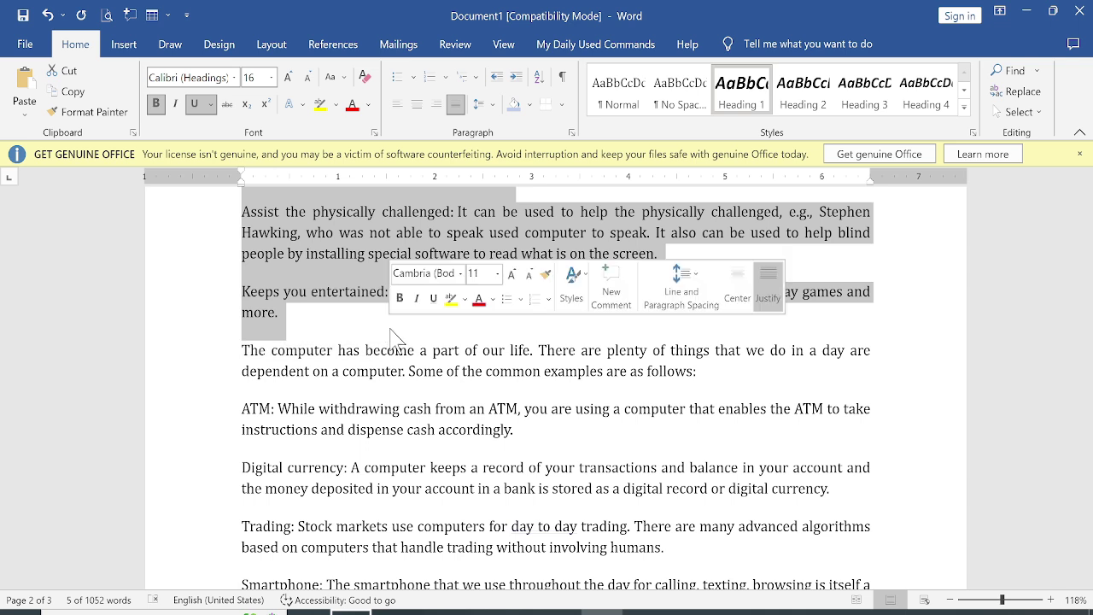
pyautogui.click(412, 77)
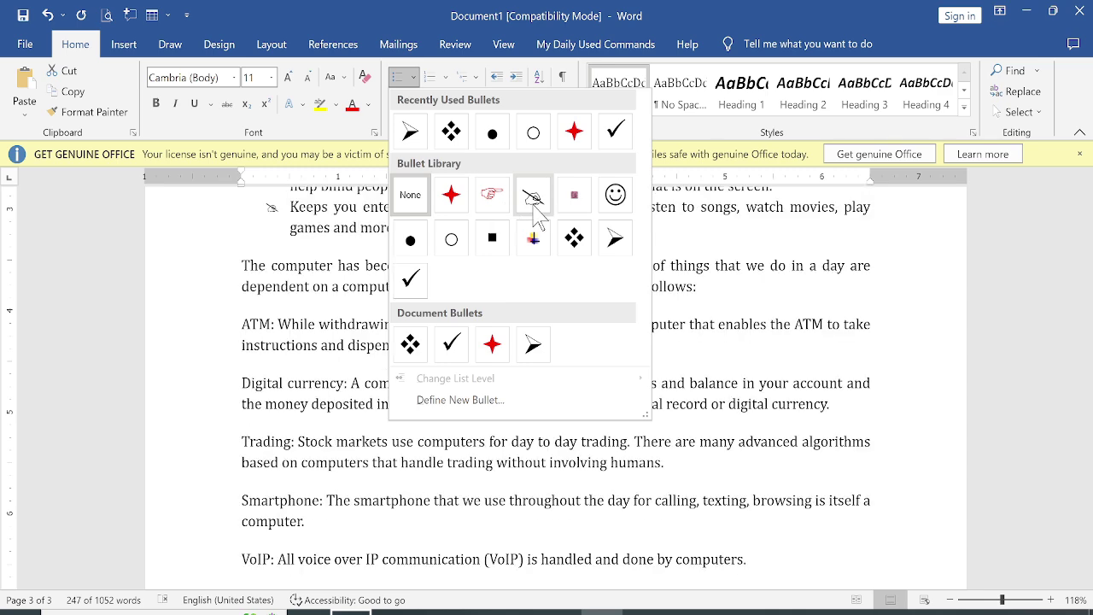
pyautogui.press('Escape')
pyautogui.scroll(10, 380, 364)
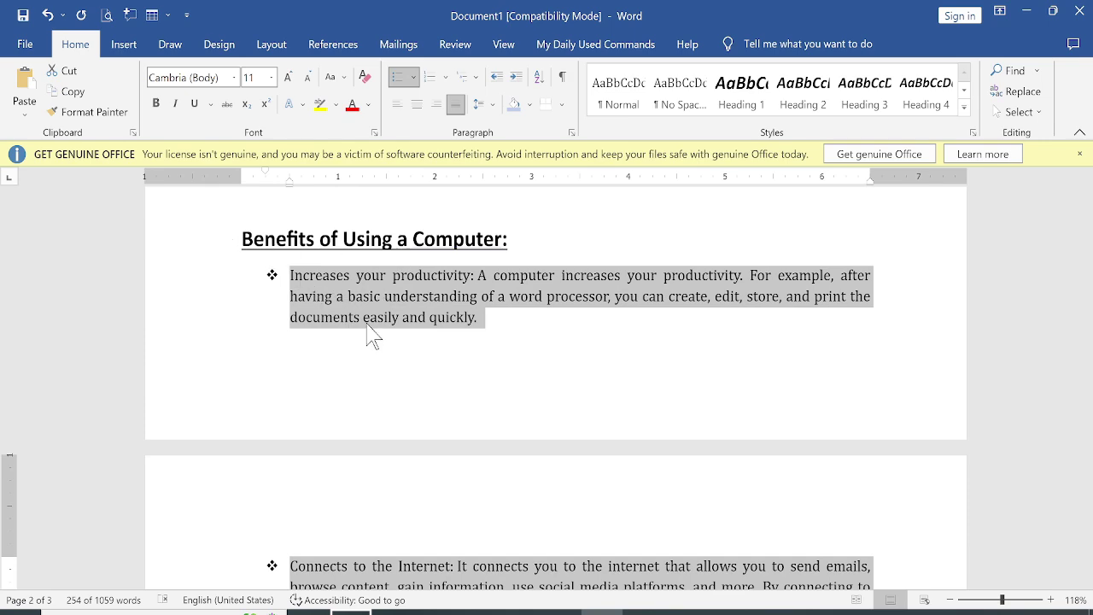
# - Make the paragraph beginning "The computer has become a part of our life" bold
pyautogui.scroll(-2, 341, 530)
pyautogui.scroll(-10, 342, 547)
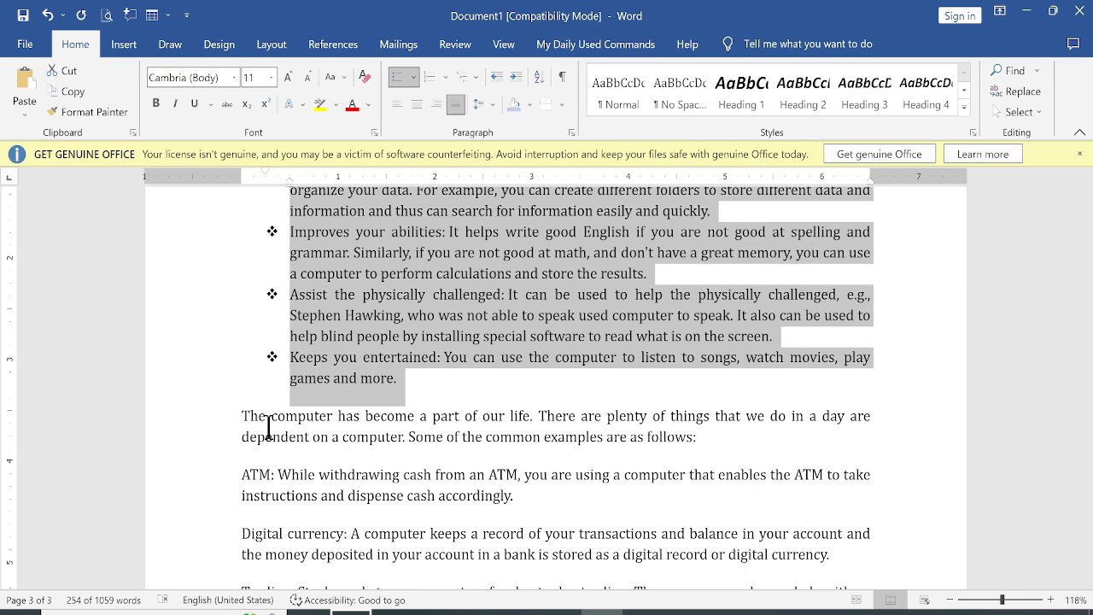
pyautogui.scroll(-1, 269, 436)
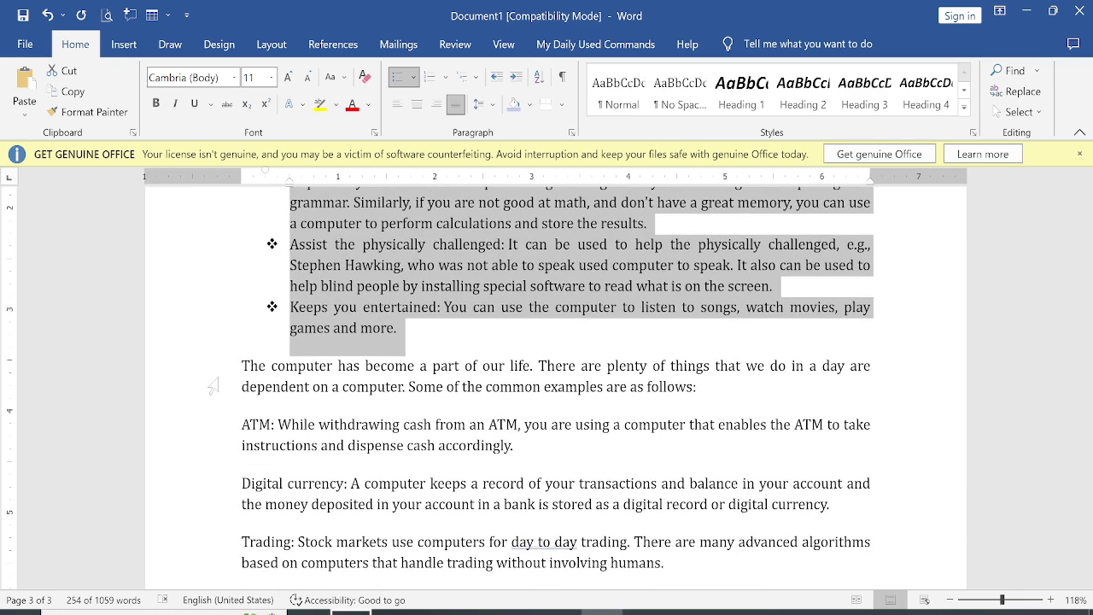
pyautogui.moveTo(227, 370); pyautogui.dragTo(229, 393)
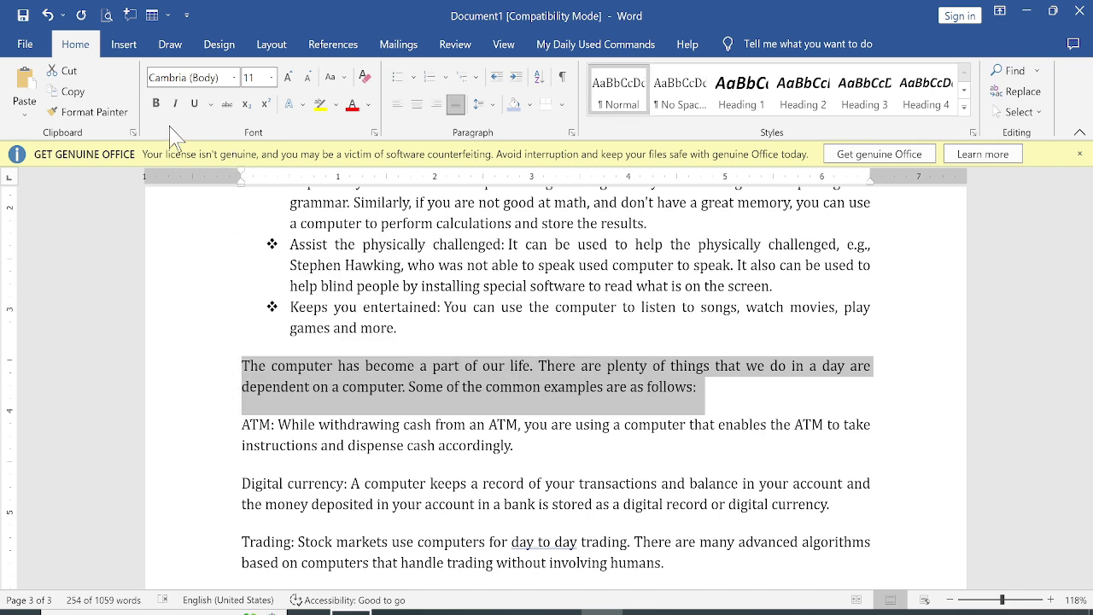
pyautogui.click(155, 104)
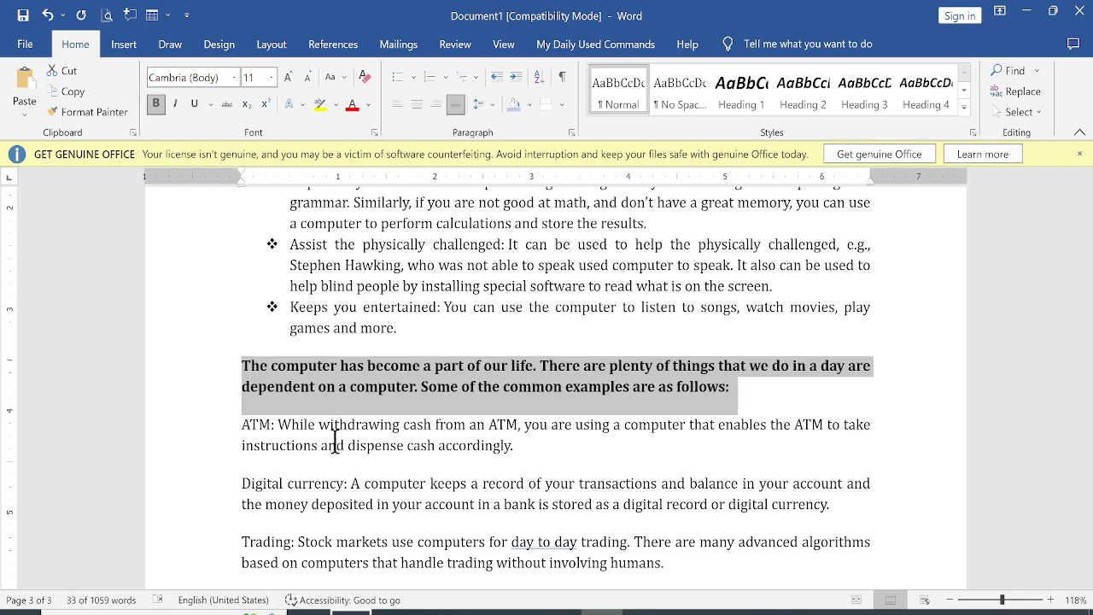
# - Turn the example paragraphs from "ATM" to "VoIP" into a bulleted list with the solid round bullet
pyautogui.scroll(-1, 336, 441)
pyautogui.scroll(-1, 336, 441)
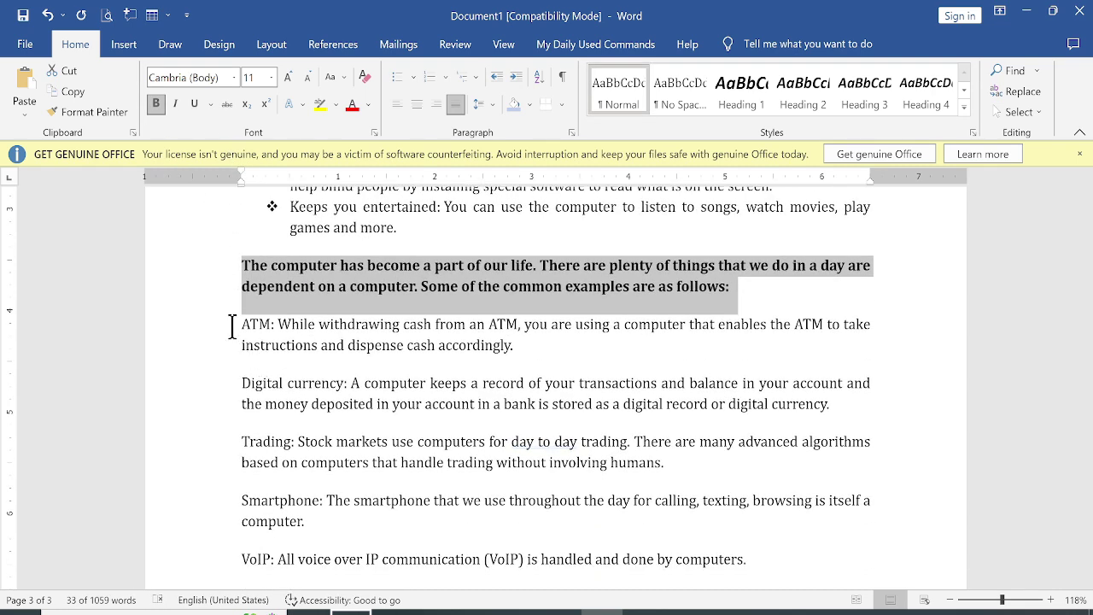
pyautogui.moveTo(232, 326); pyautogui.dragTo(332, 232)
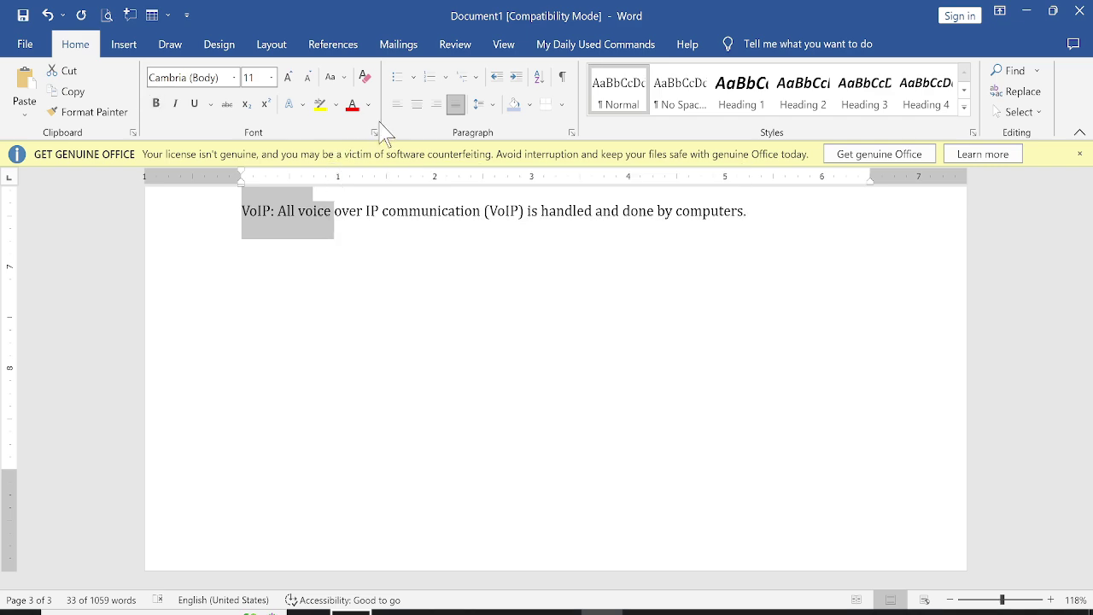
pyautogui.click(413, 77)
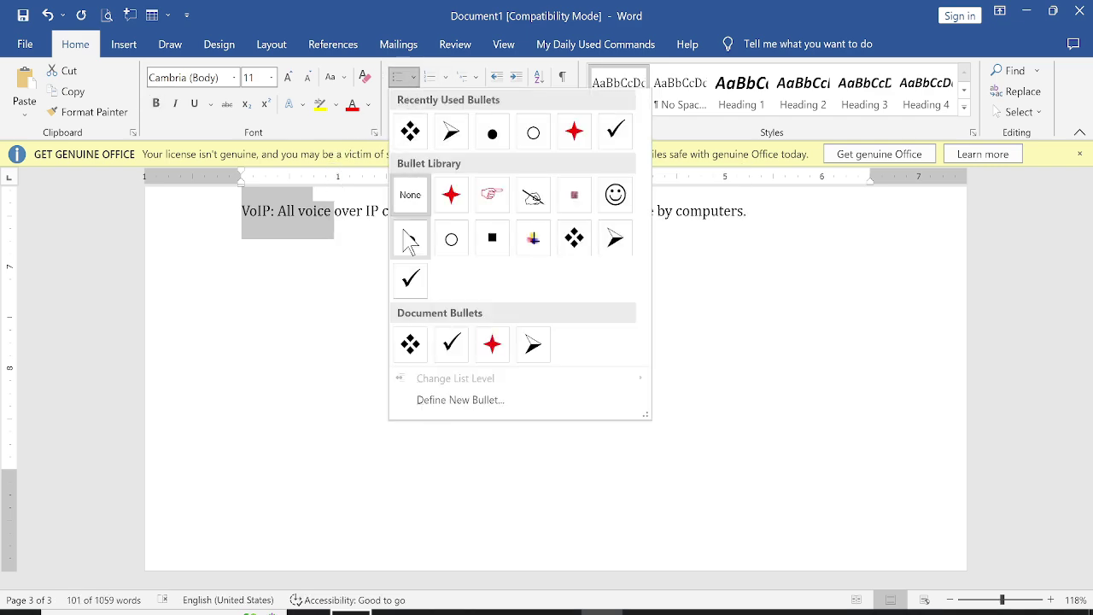
pyautogui.click(410, 243)
# - Reduce the document's top page margin on the vertical ruler to about 0.4 inch
pyautogui.scroll(10, 394, 325)
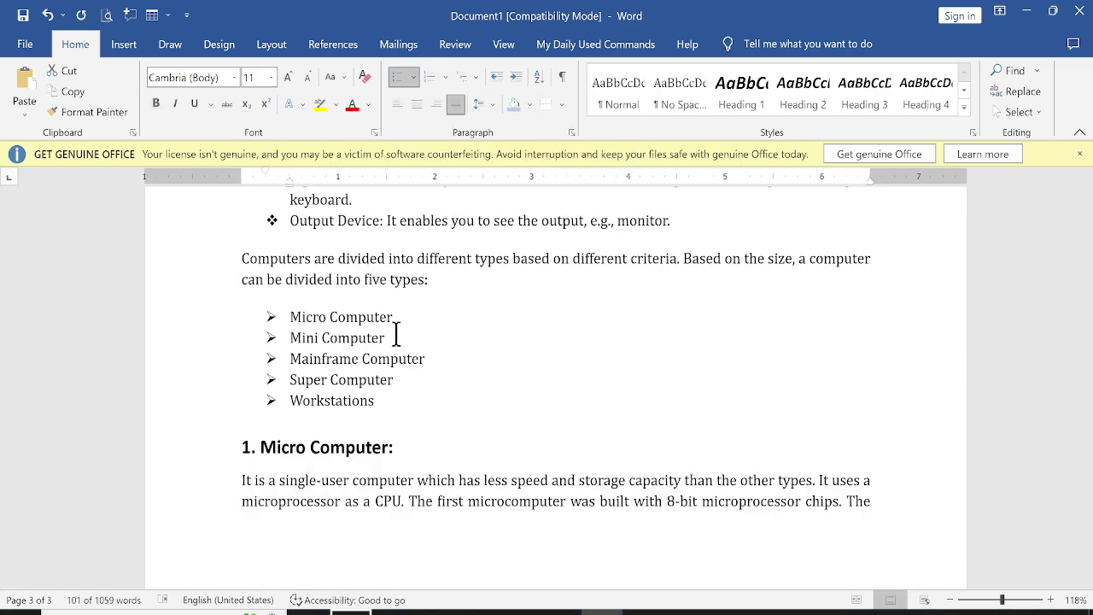
pyautogui.scroll(5, 396, 333)
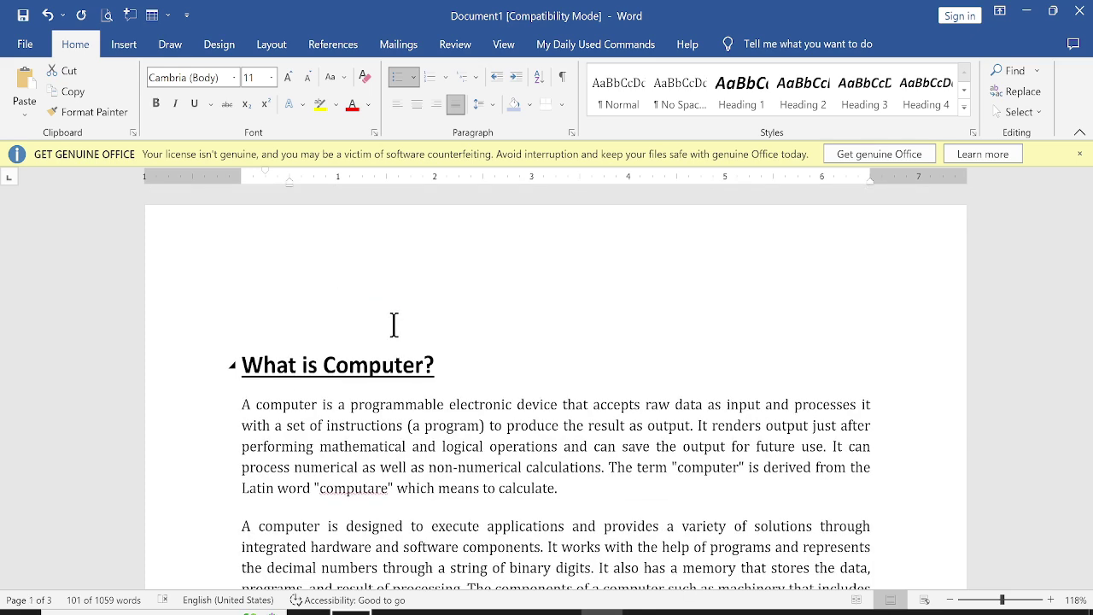
pyautogui.click(331, 313)
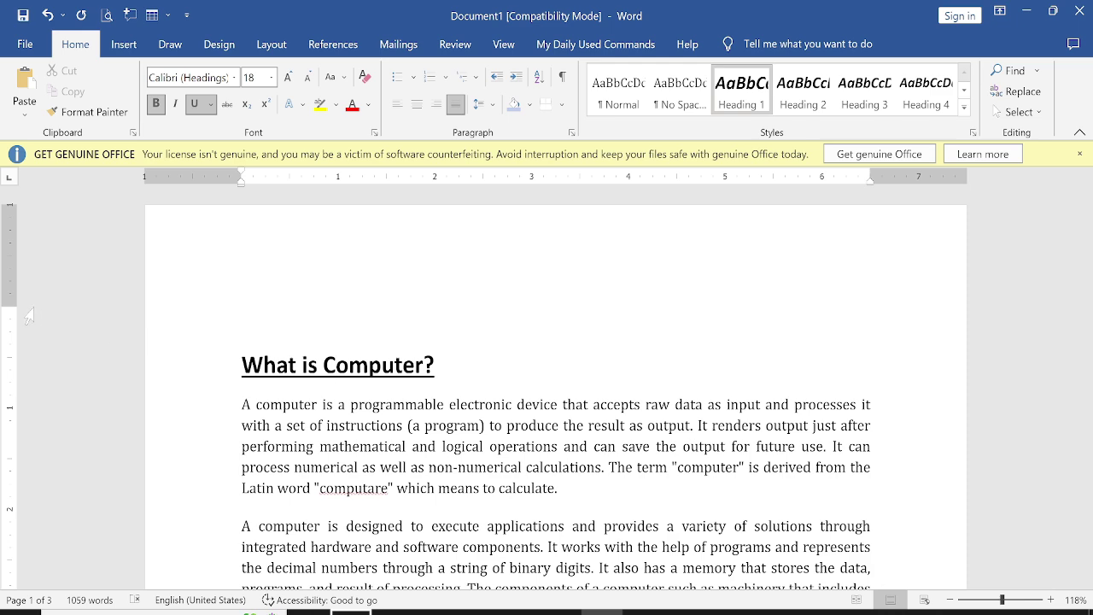
pyautogui.moveTo(9, 305); pyautogui.dragTo(10, 263)
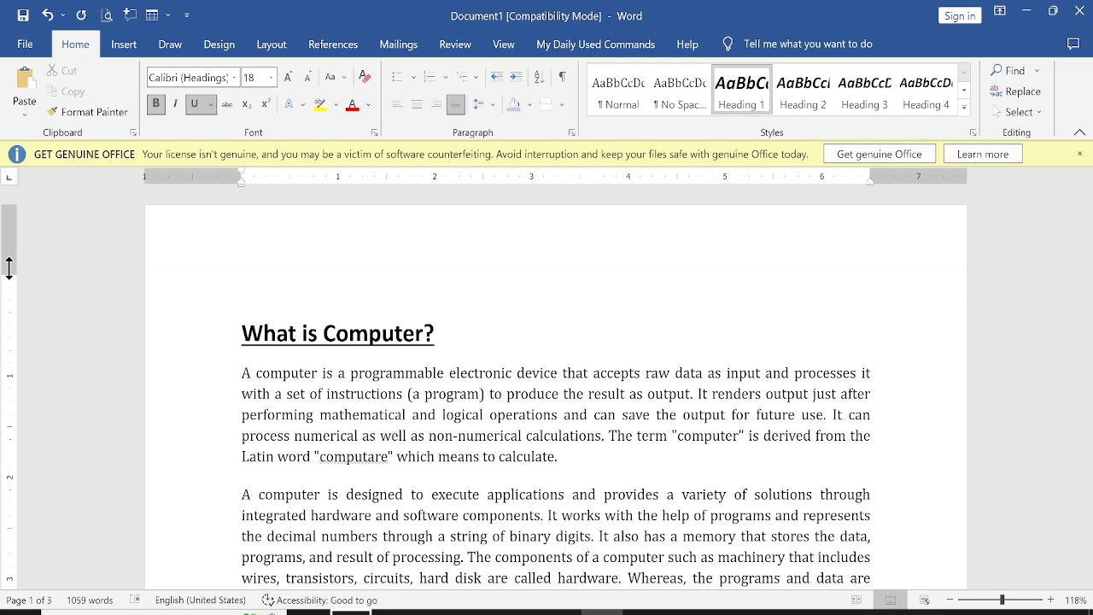
pyautogui.click(248, 274)
pyautogui.press('Right')
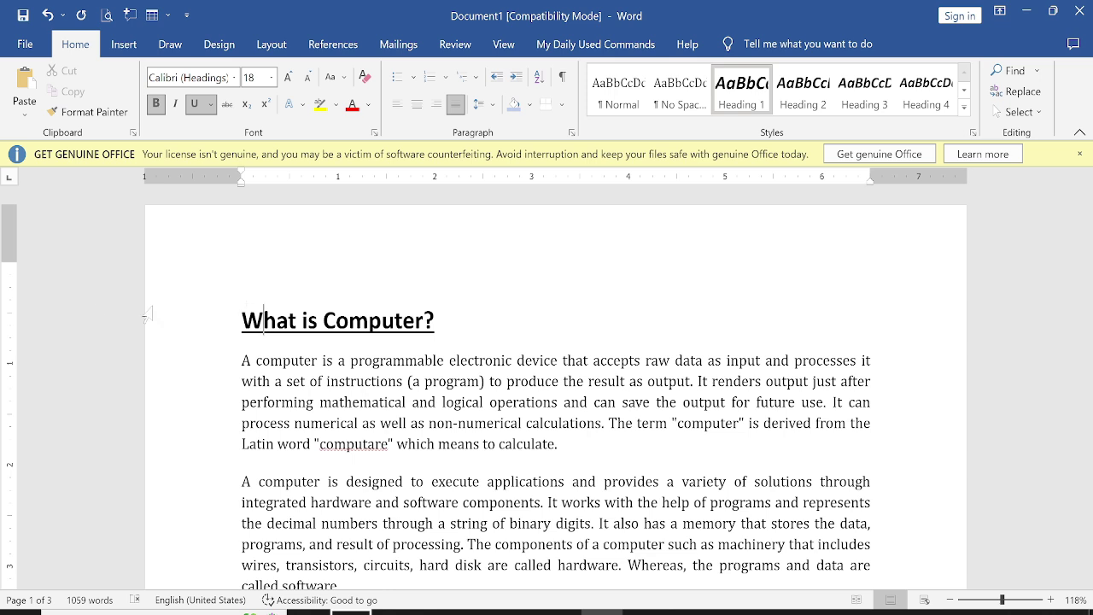
pyautogui.moveTo(14, 262); pyautogui.dragTo(19, 247)
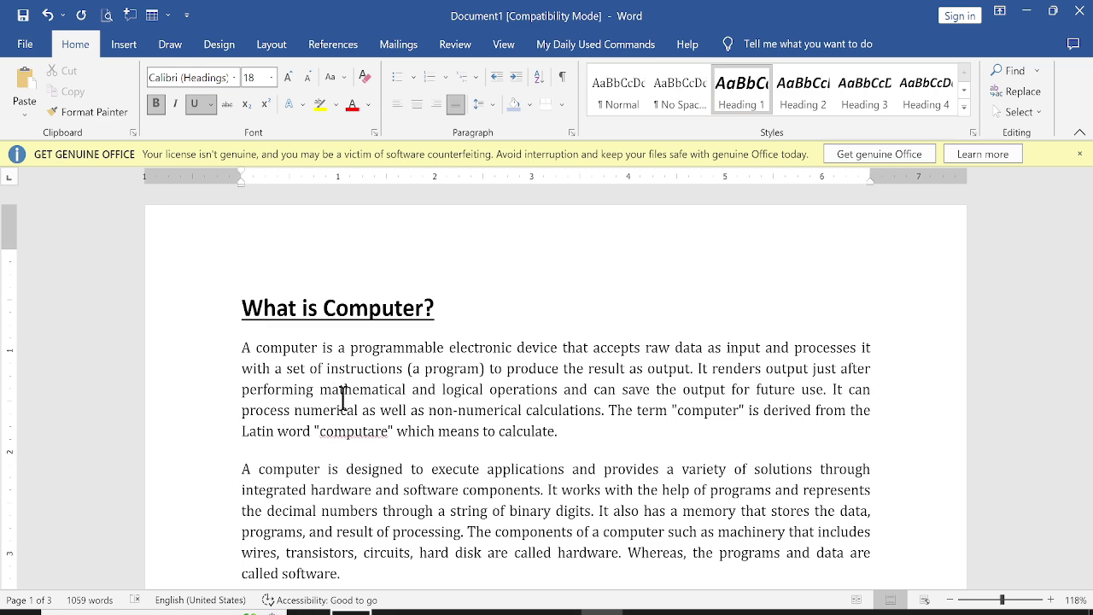
# - Remove the space before the "What is Computer?" heading paragraph
pyautogui.click(492, 111)
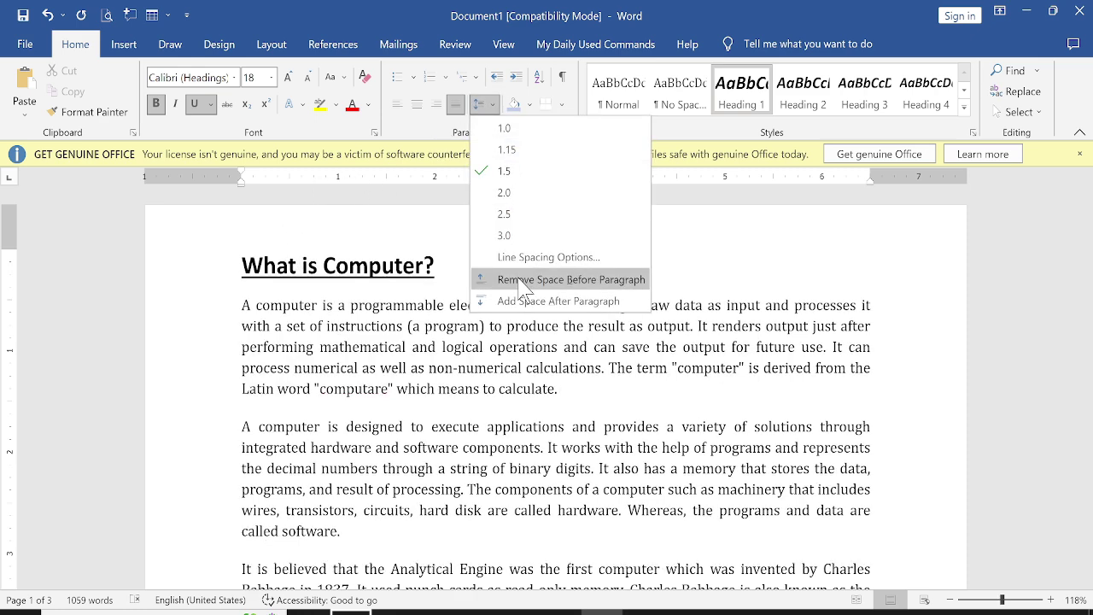
pyautogui.click(513, 276)
pyautogui.scroll(-8, 392, 363)
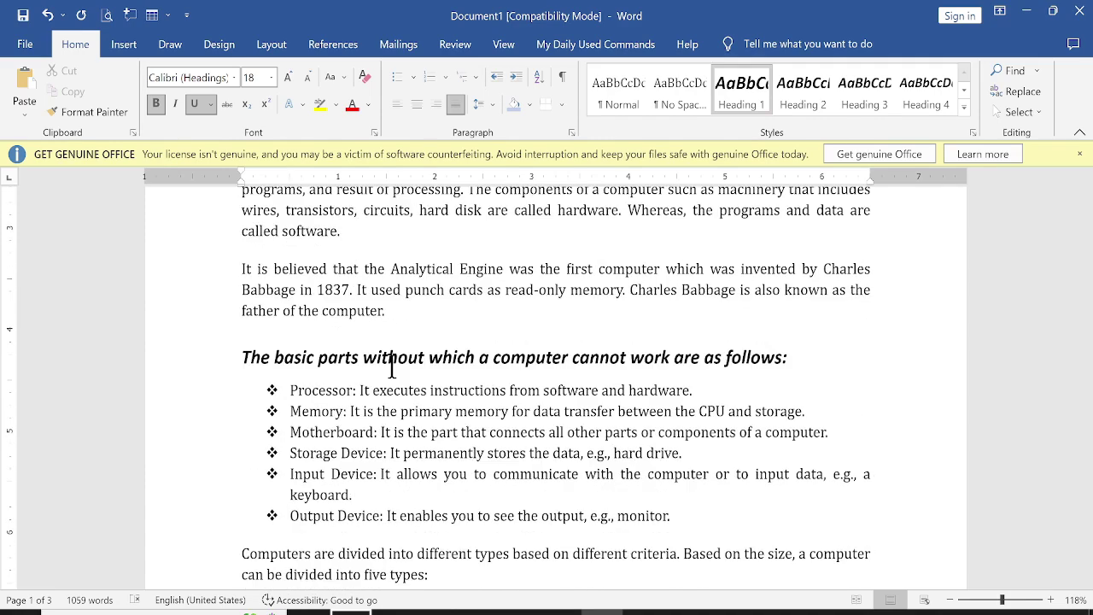
# - Remove the space before the "Benefits of Using a Computer:" heading paragraph
pyautogui.scroll(-15, 392, 369)
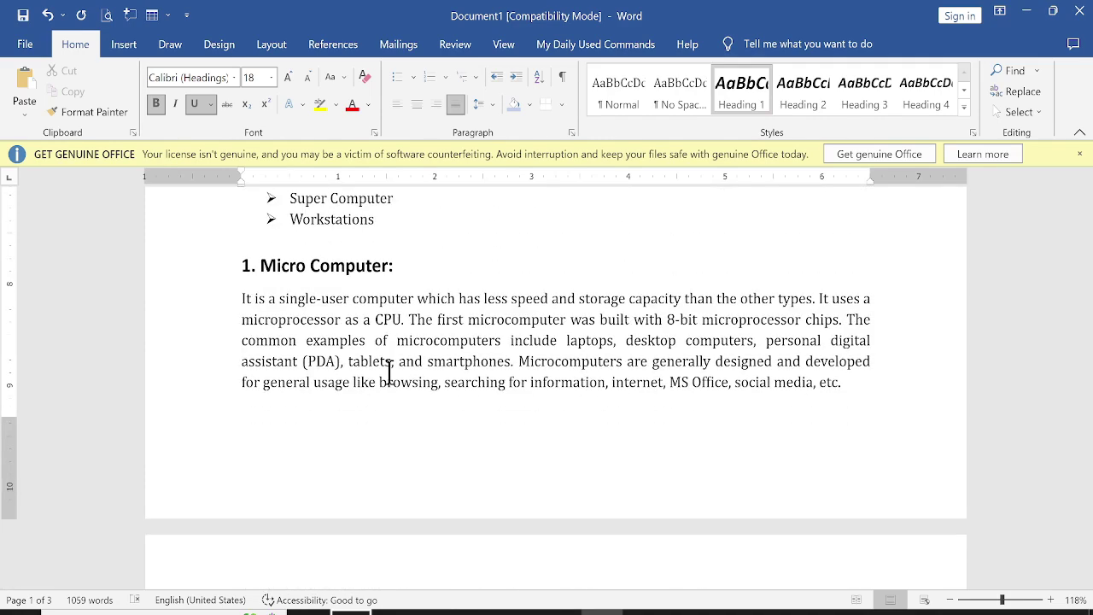
pyautogui.scroll(-12, 385, 382)
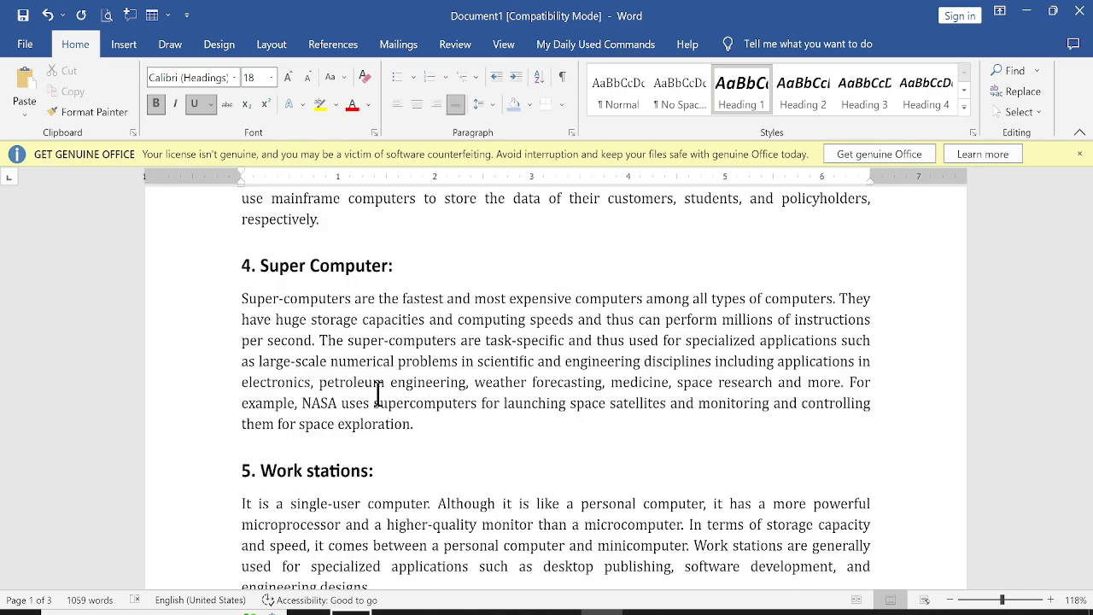
pyautogui.scroll(-3, 373, 397)
pyautogui.scroll(-3, 305, 316)
pyautogui.scroll(3, 305, 316)
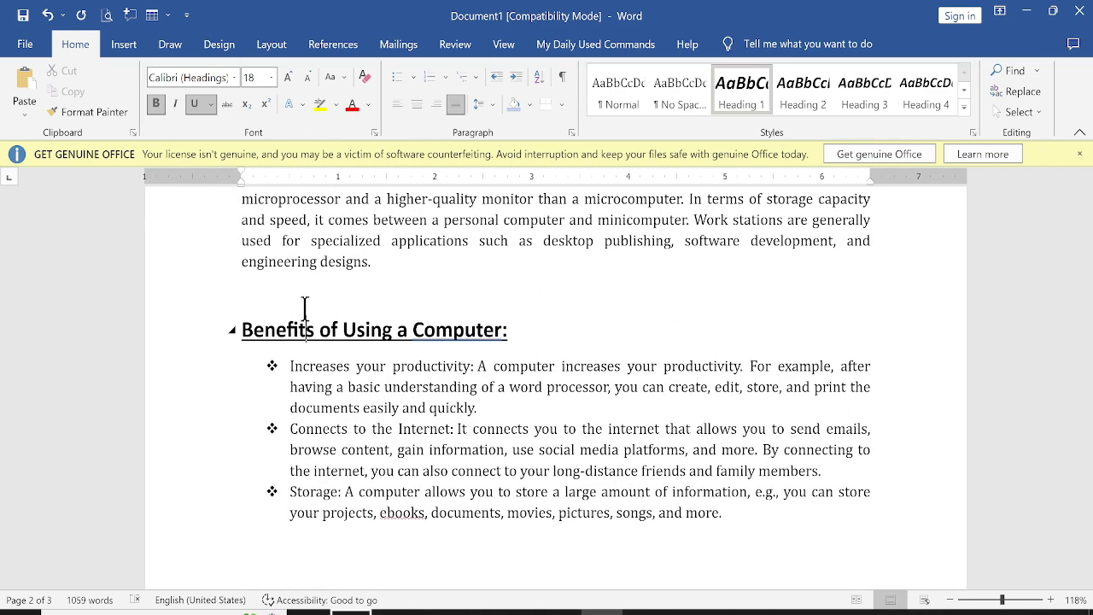
pyautogui.click(304, 301)
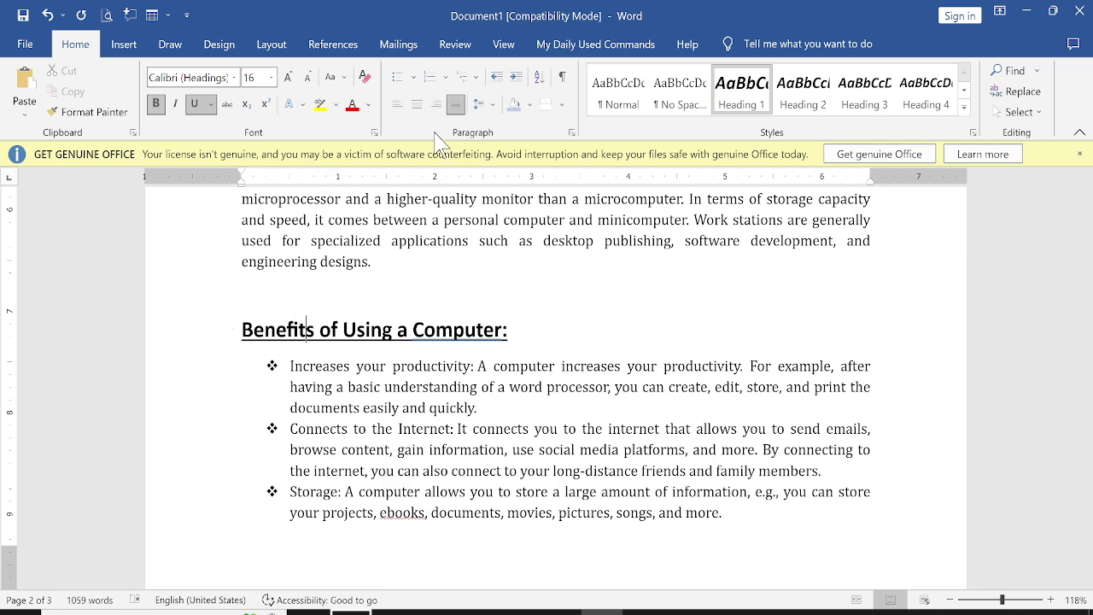
pyautogui.click(479, 104)
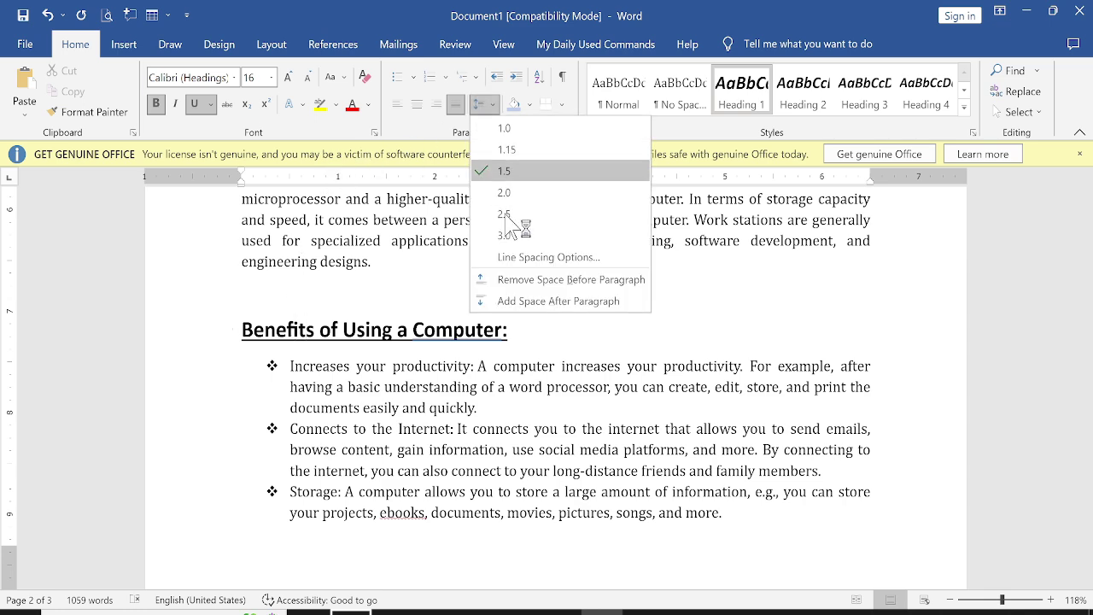
pyautogui.click(529, 280)
# - Reduce the document's bottom page margin on the vertical ruler to about 0.5 inch
pyautogui.scroll(-2, 367, 481)
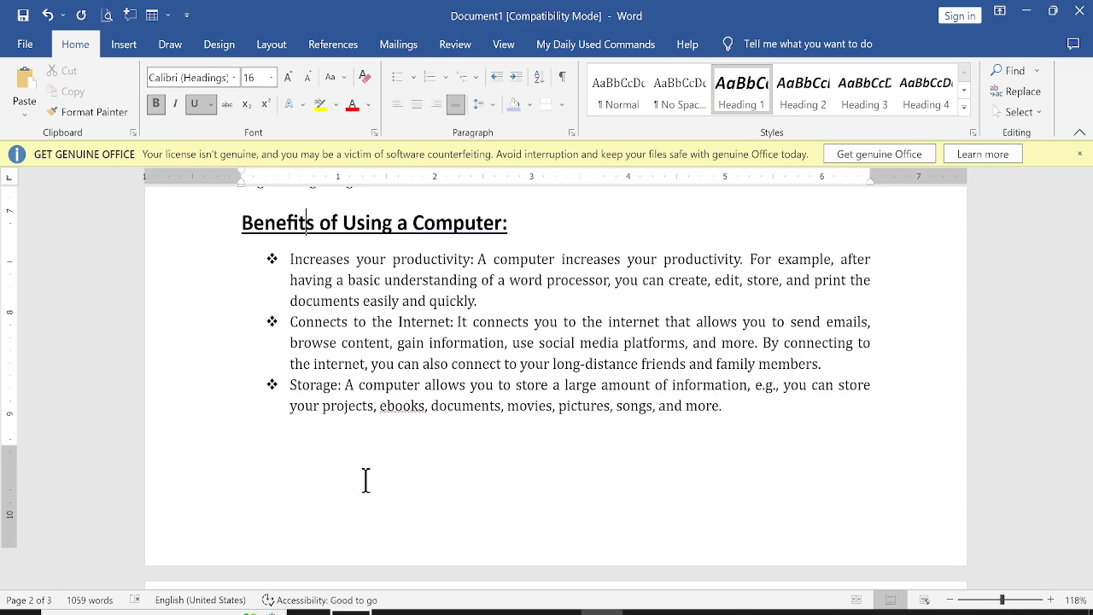
pyautogui.moveTo(10, 446); pyautogui.dragTo(15, 495)
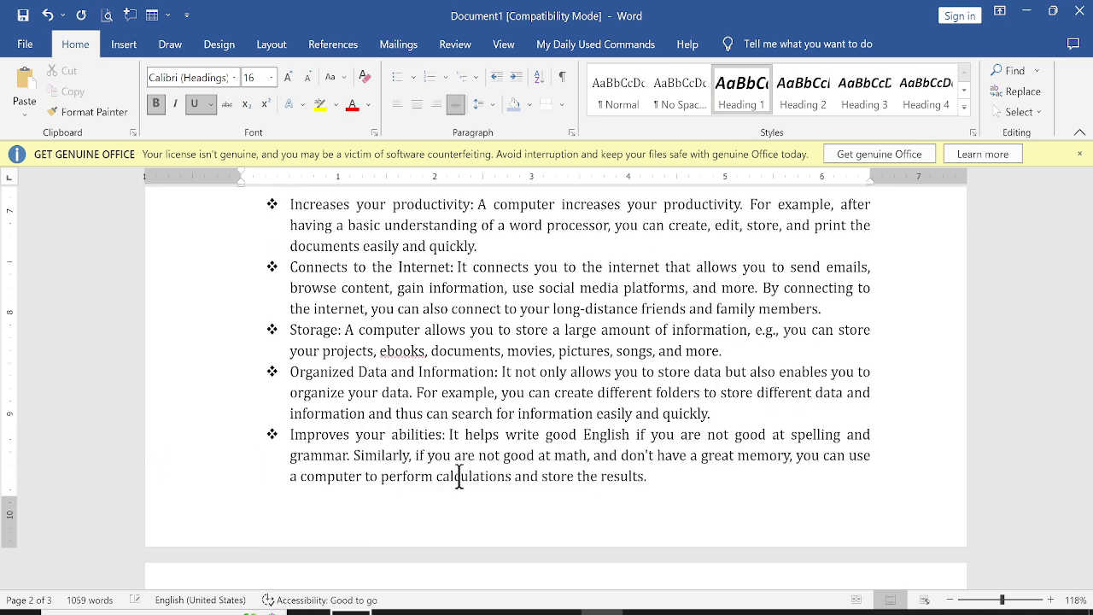
pyautogui.scroll(-1, 460, 476)
pyautogui.scroll(4, 459, 476)
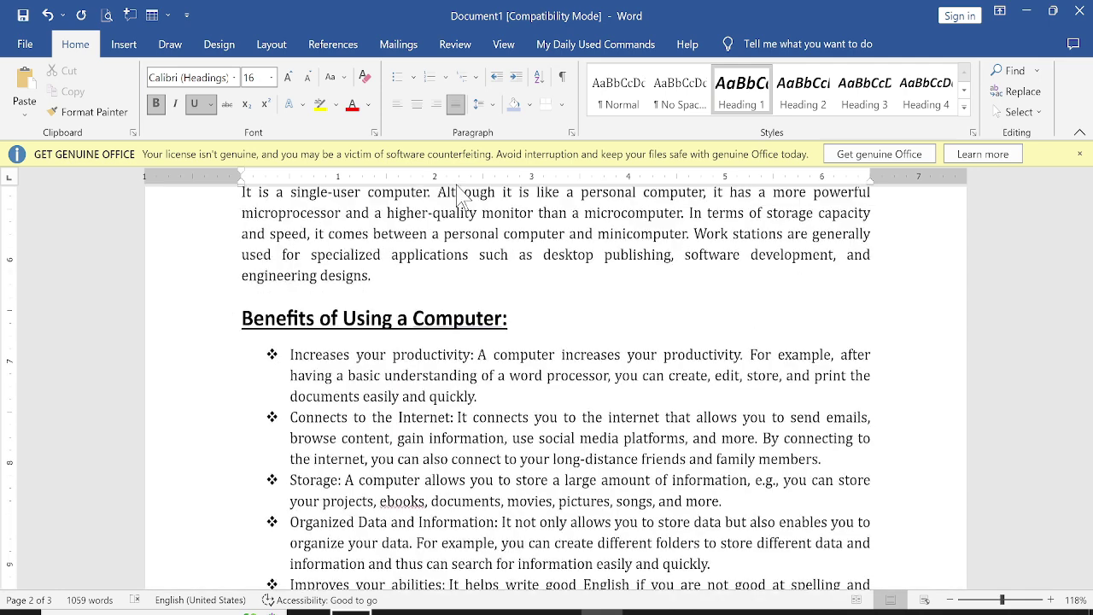
# - Add a 3 pt thick-and-thin double-line box page border to the whole document
pyautogui.click(562, 104)
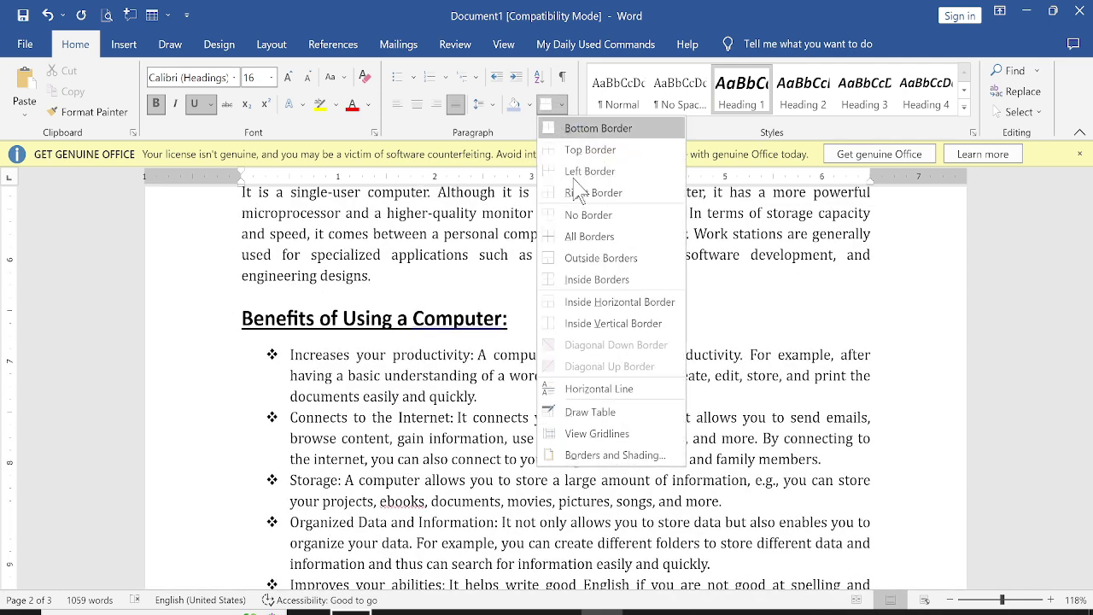
pyautogui.click(608, 455)
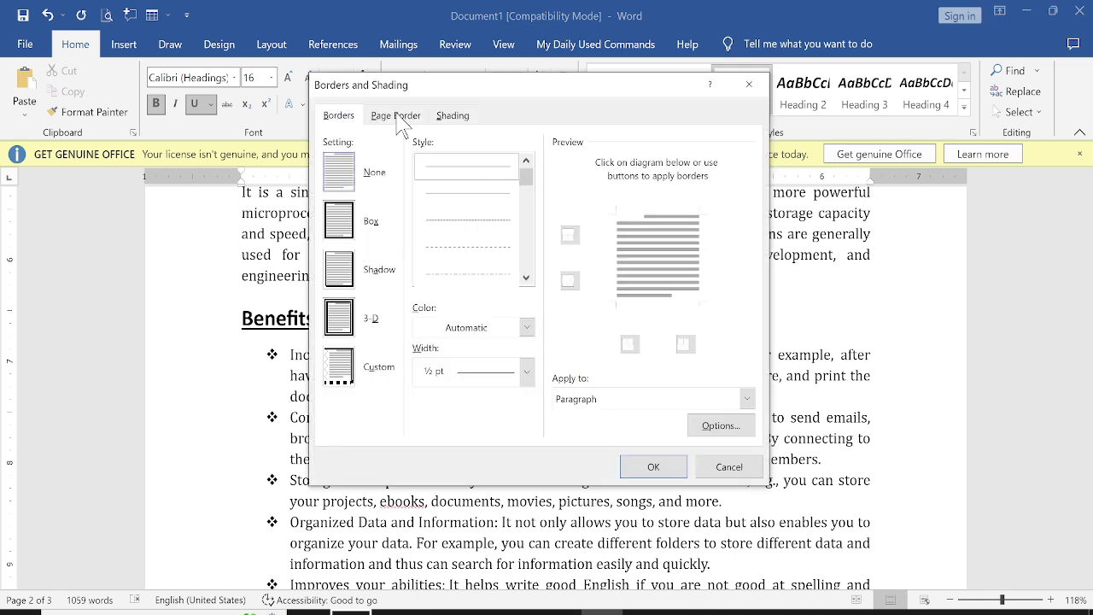
pyautogui.click(398, 121)
pyautogui.click(527, 278)
pyautogui.click(526, 278)
pyautogui.click(482, 248)
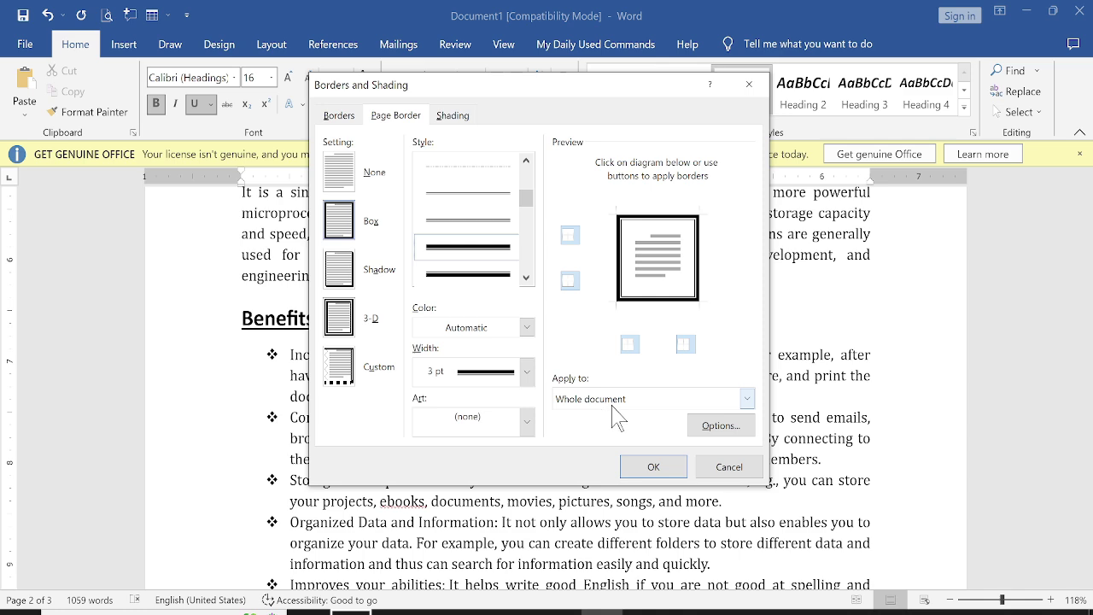
pyautogui.click(653, 466)
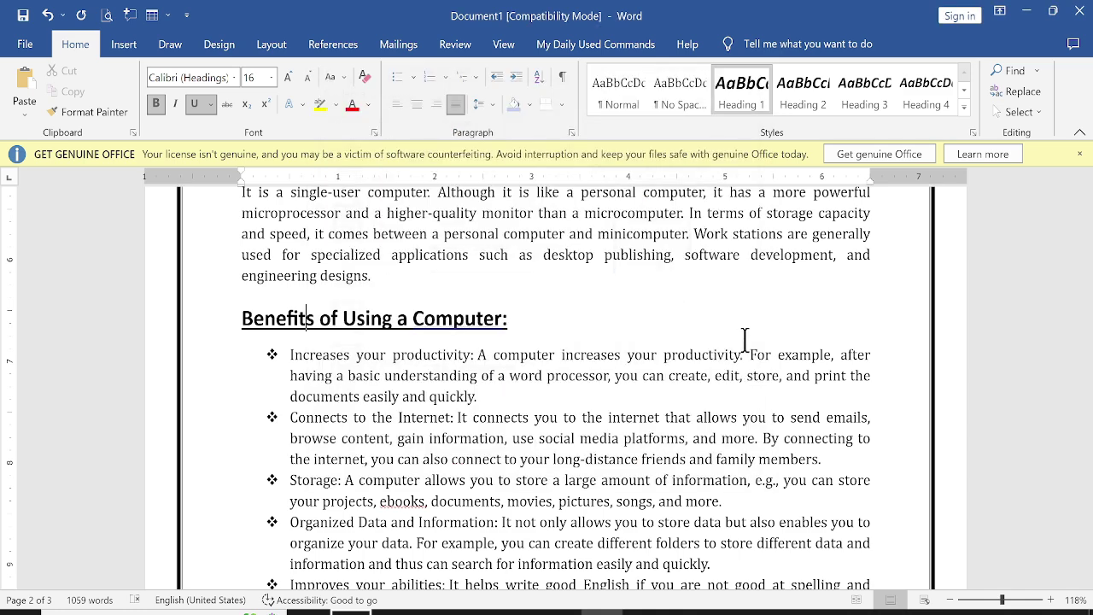
# - Review the border and layout on all pages of the document, zoomed in and as a small overview
pyautogui.scroll(9, 538, 444)
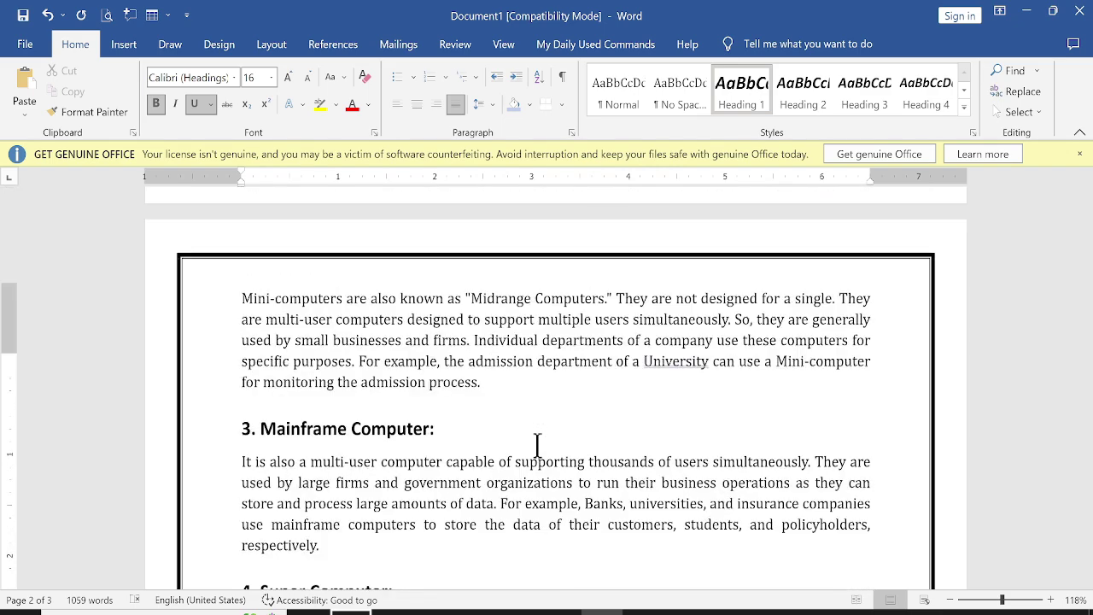
pyautogui.scroll(10, 537, 444)
pyautogui.scroll(3, 537, 444)
pyautogui.scroll(-3, 514, 478)
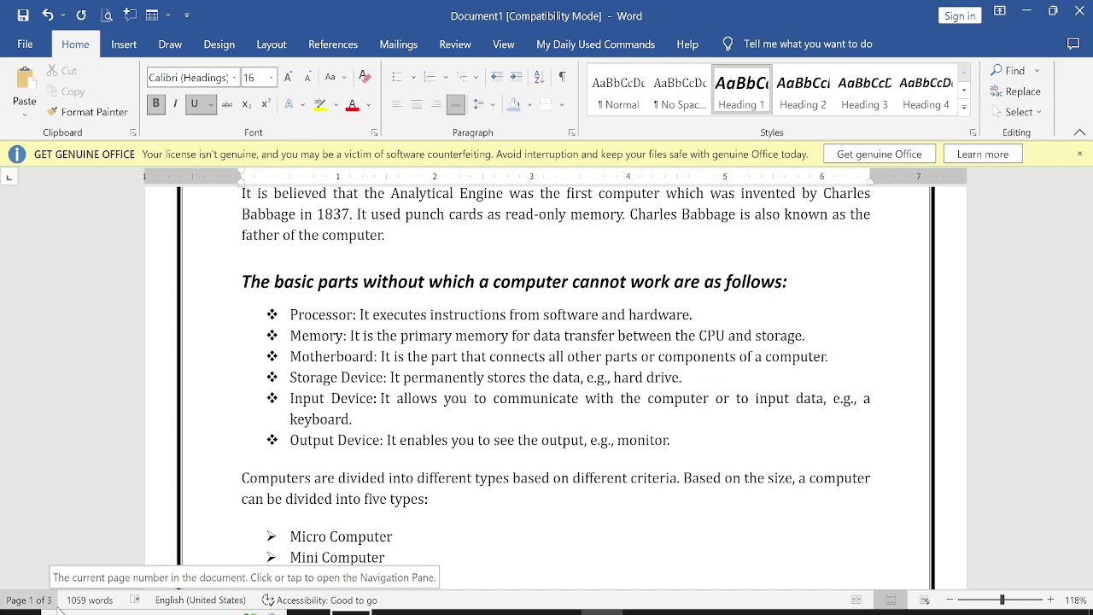
pyautogui.scroll(5, 456, 422)
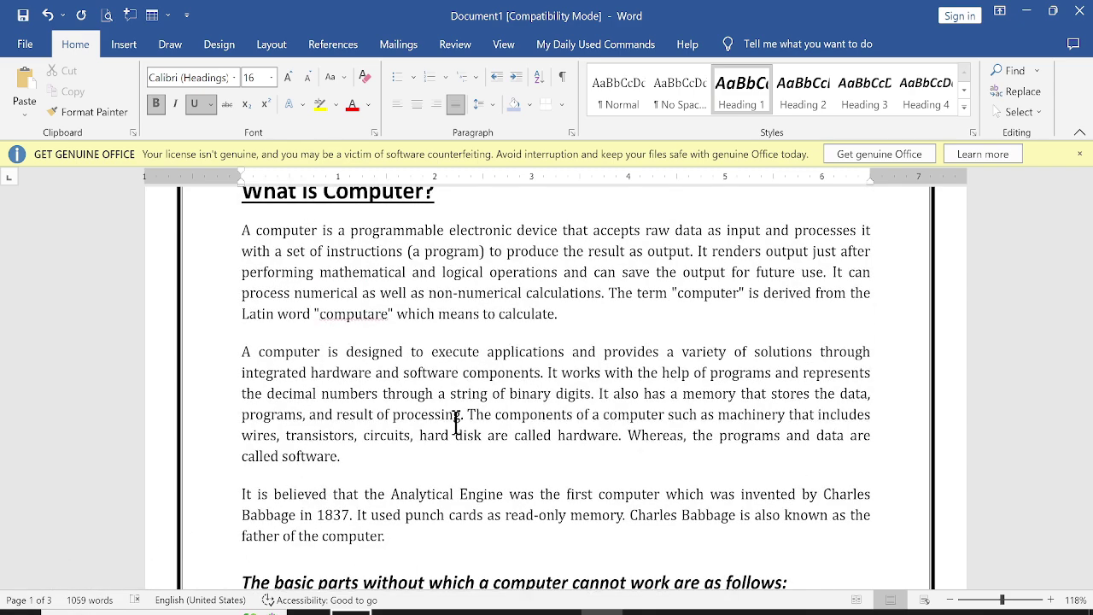
pyautogui.scroll(-8, 456, 422)
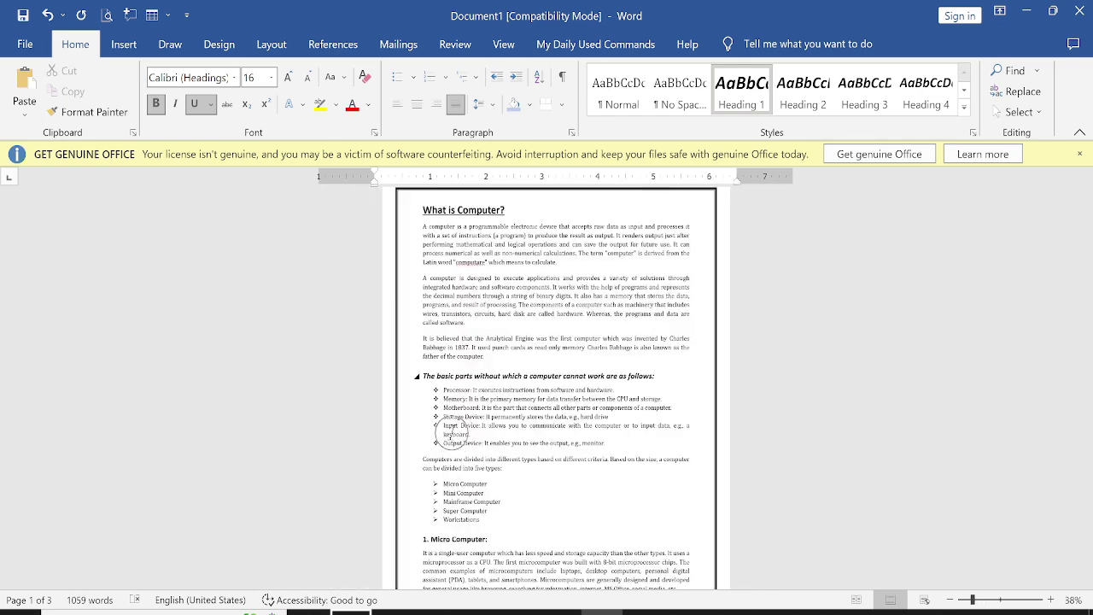
pyautogui.scroll(-5, 450, 437)
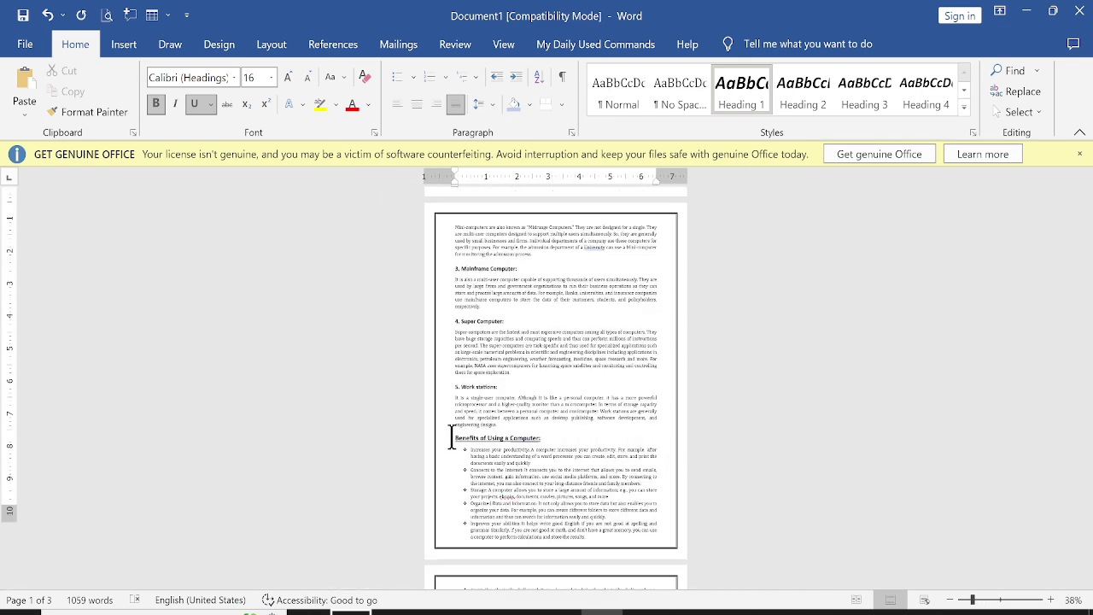
pyautogui.scroll(-5, 450, 437)
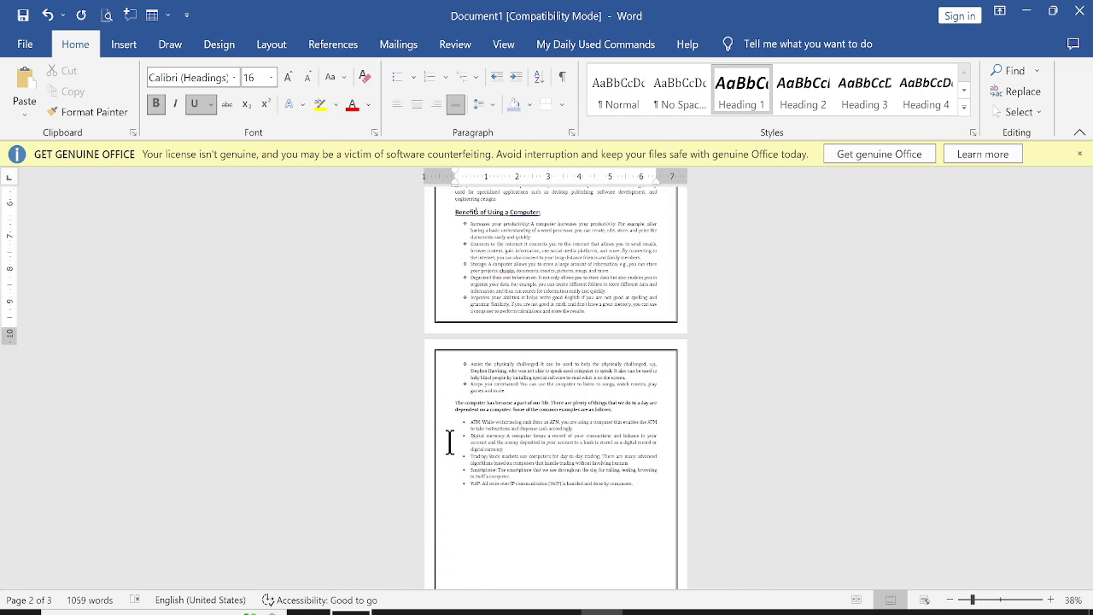
pyautogui.scroll(10, 450, 442)
pyautogui.scroll(5, 450, 442)
pyautogui.scroll(5, 457, 431)
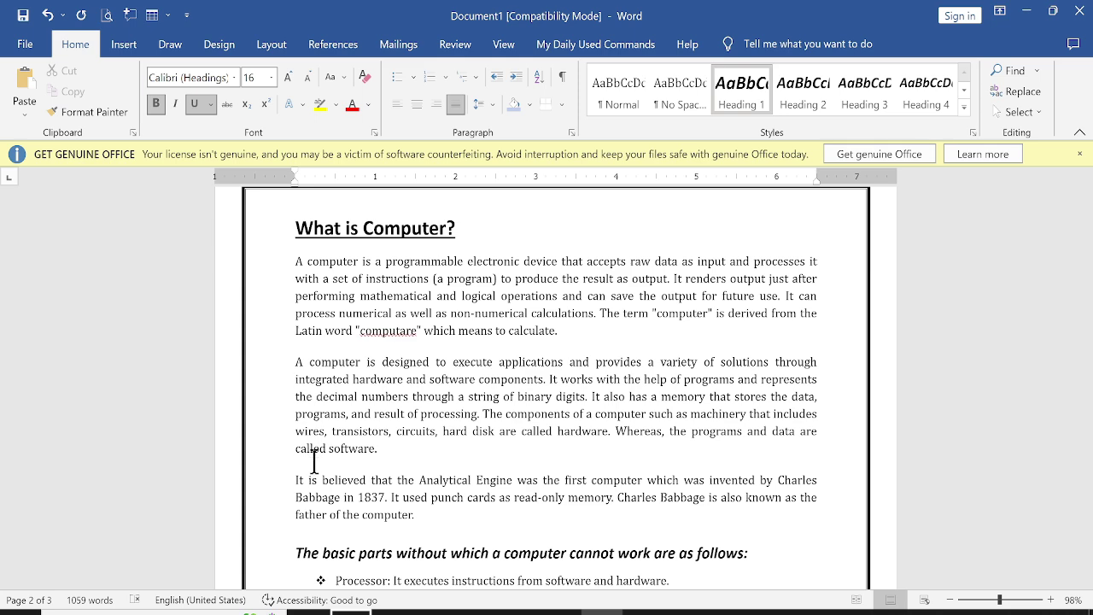
pyautogui.scroll(1, 315, 461)
pyautogui.scroll(-5, 314, 461)
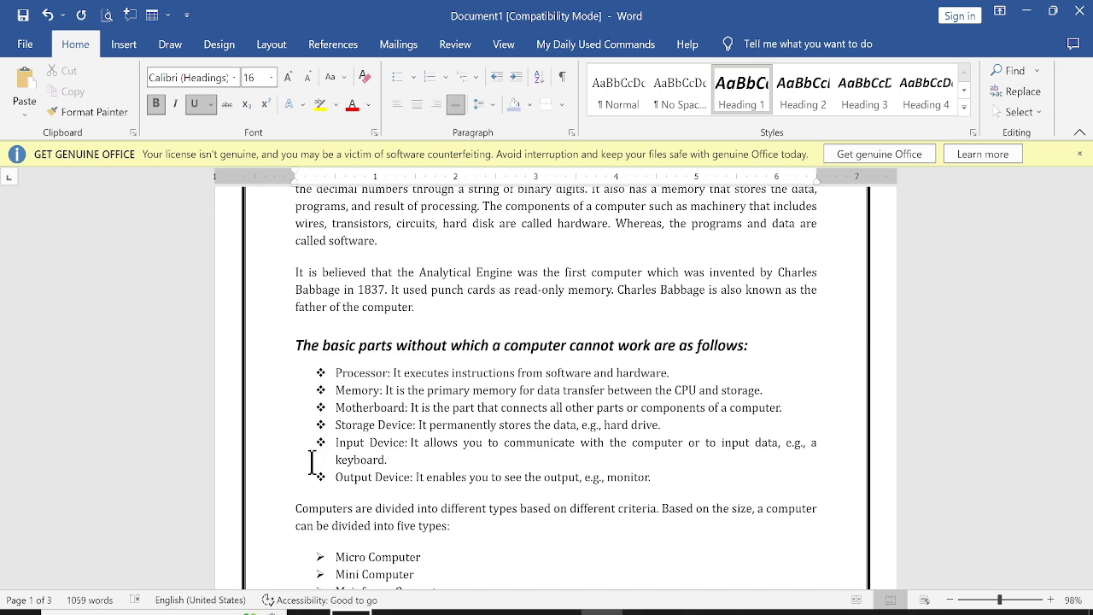
pyautogui.scroll(5, 320, 385)
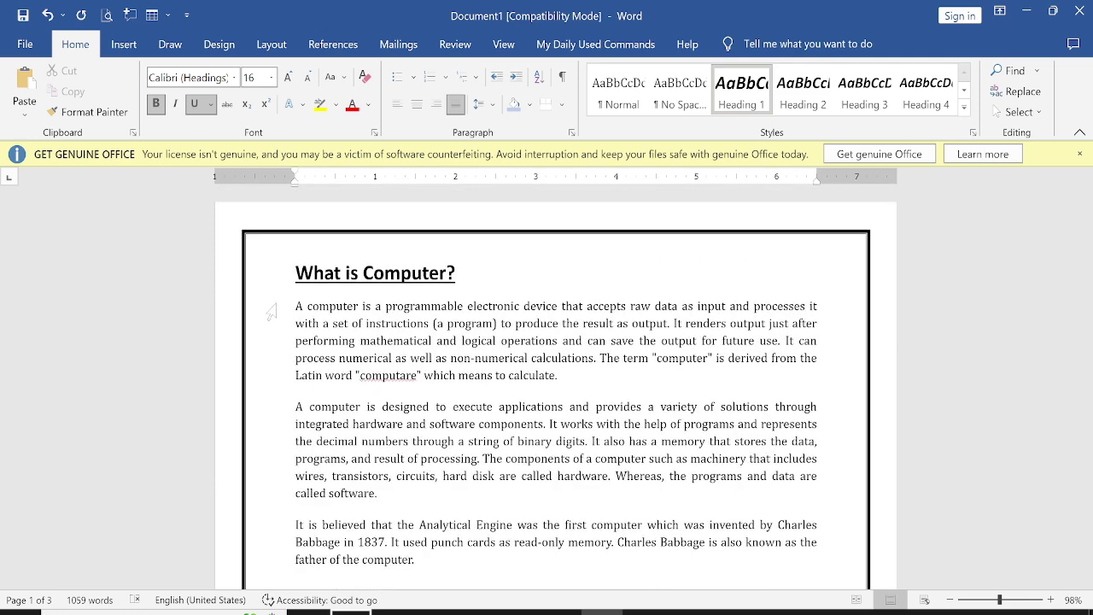
pyautogui.click(298, 275)
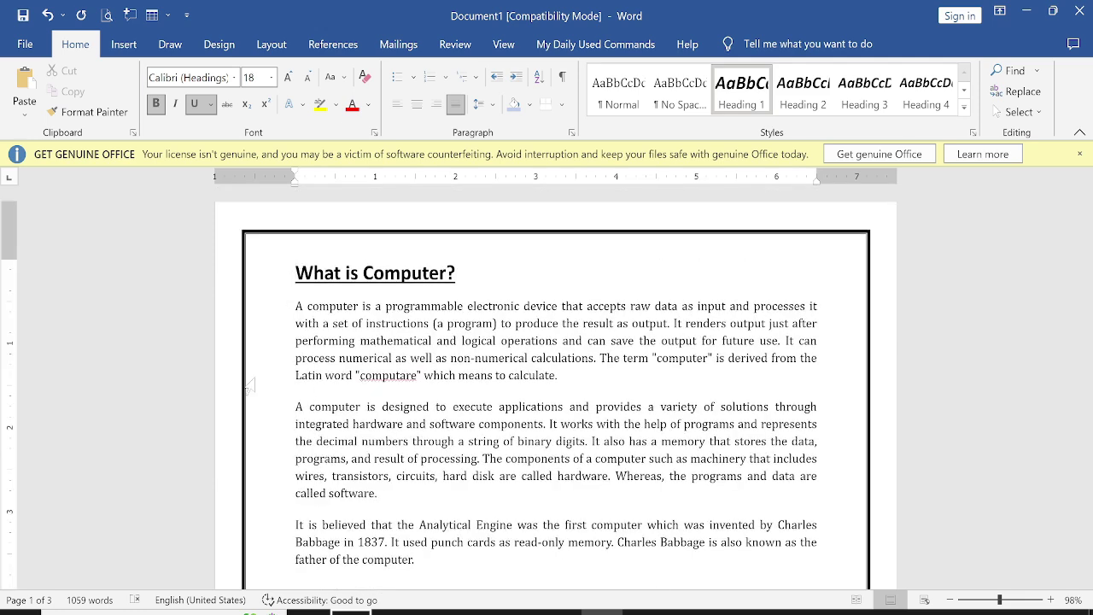
pyautogui.press('Return')
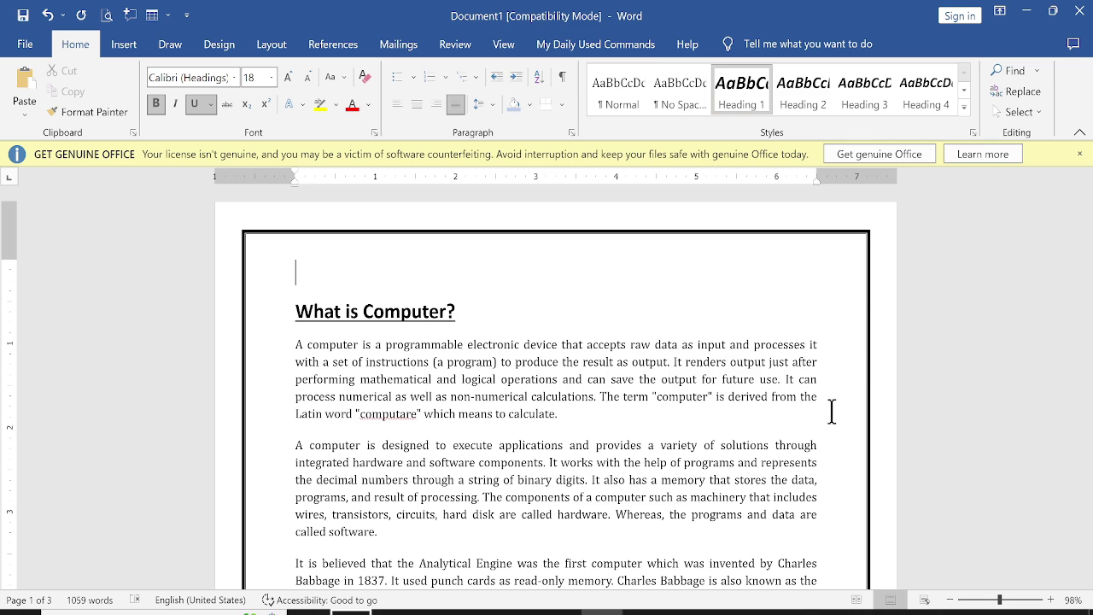
pyautogui.scroll(-7, 832, 414)
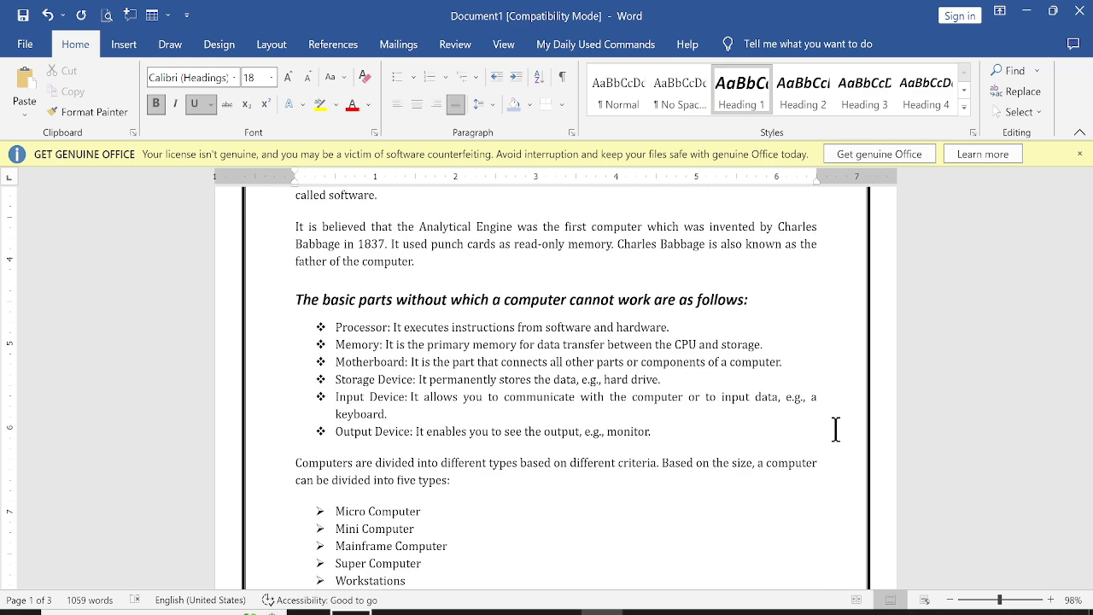
pyautogui.scroll(7, 836, 430)
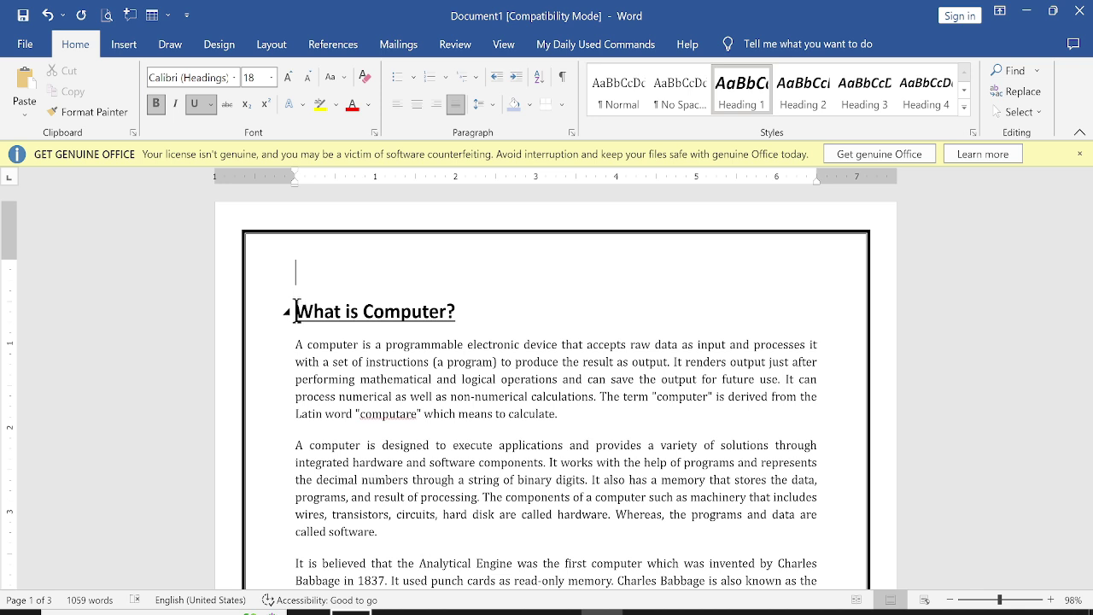
pyautogui.press('BackSpace')
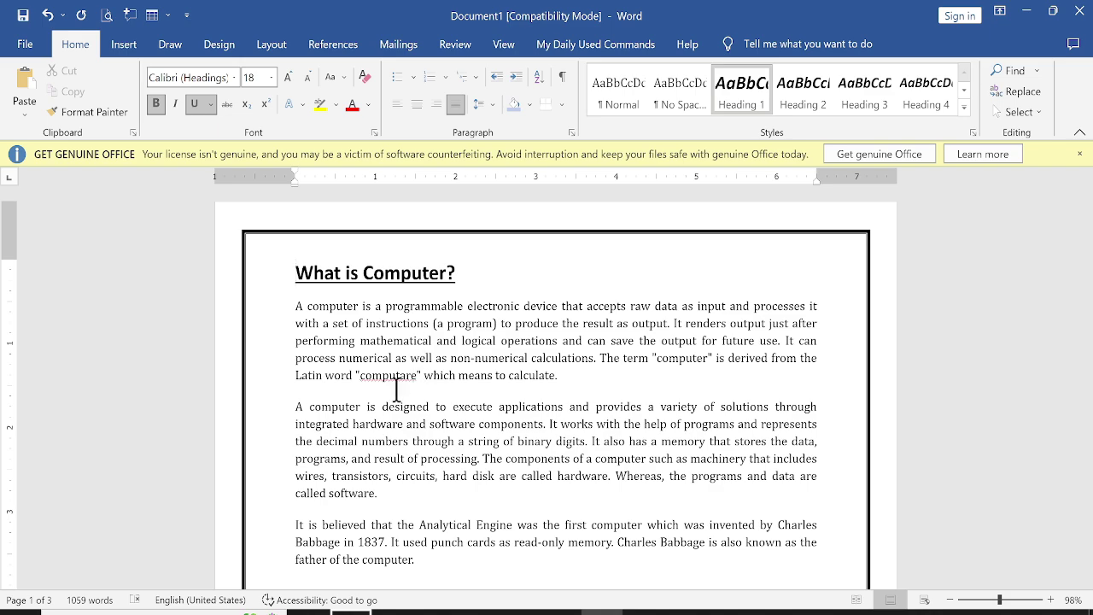
# - Insert a blank page before the "What is Computer?" heading
pyautogui.scroll(-20, 391, 393)
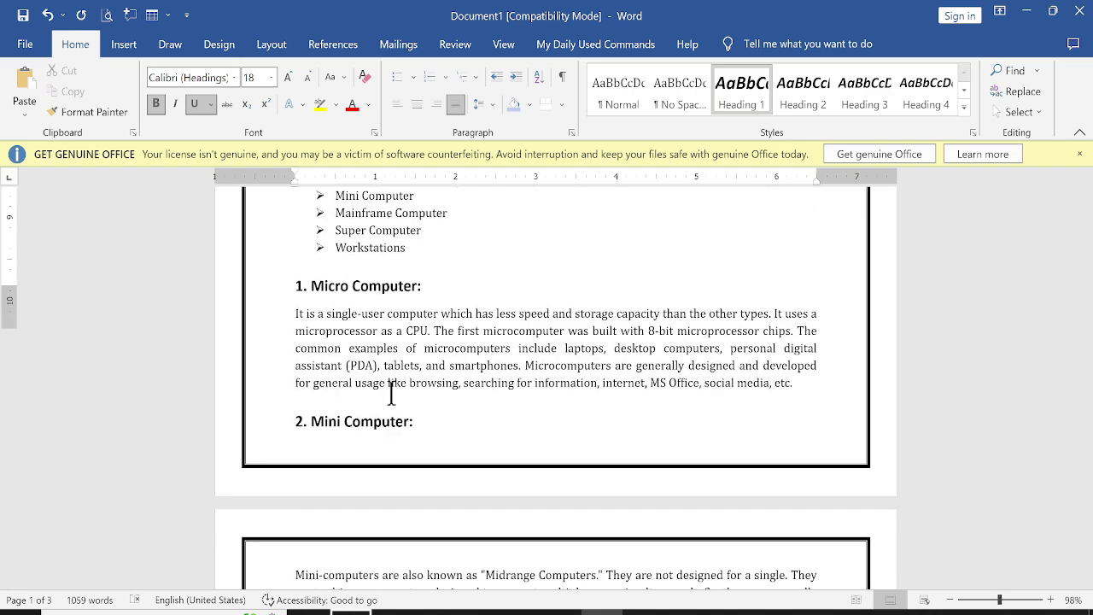
pyautogui.scroll(-1, 391, 398)
pyautogui.scroll(20, 390, 398)
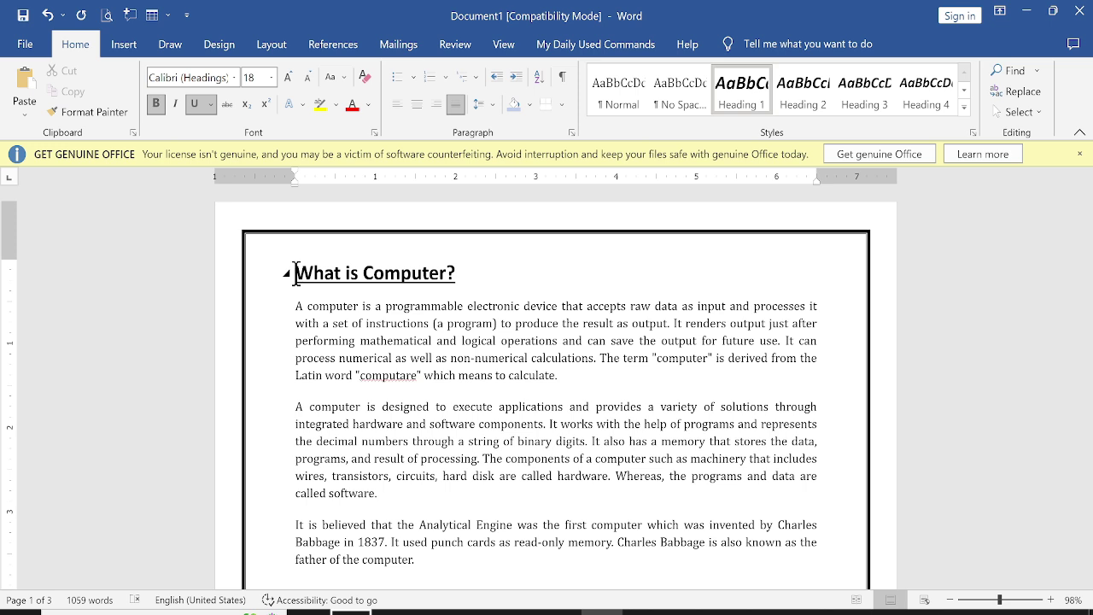
pyautogui.click(123, 47)
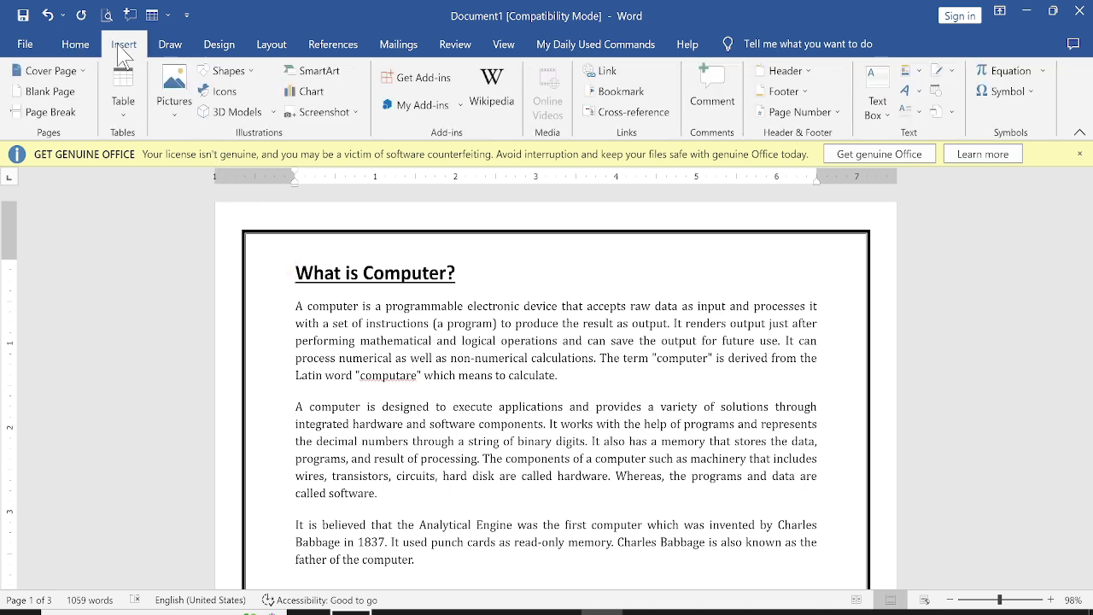
pyautogui.click(50, 94)
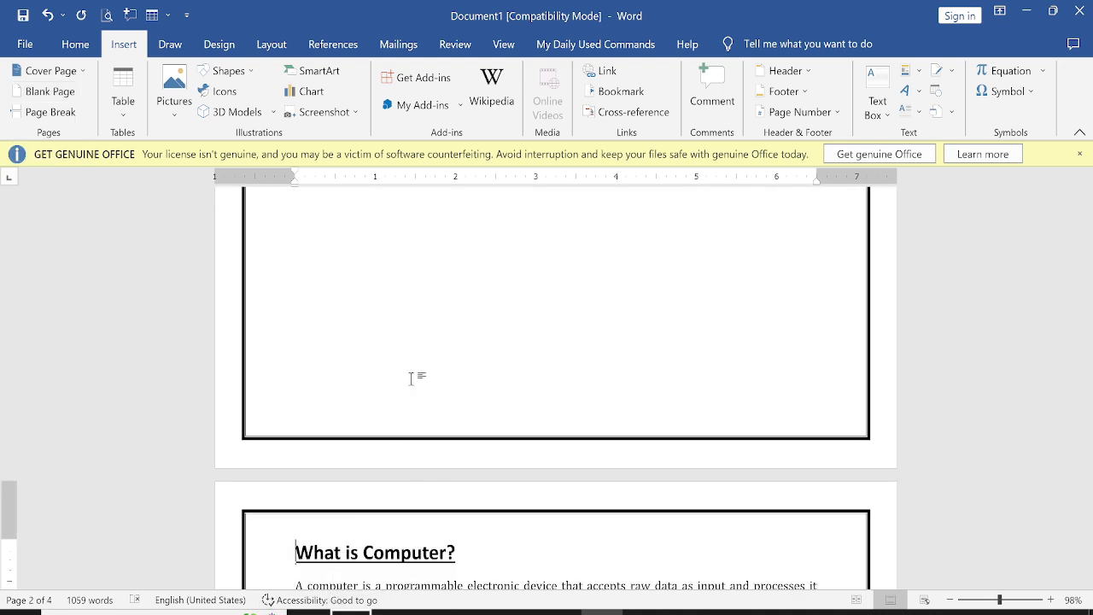
# - Insert the built-in Automatic Table 2 table of contents on the blank first page
pyautogui.scroll(4, 409, 364)
pyautogui.scroll(1, 408, 360)
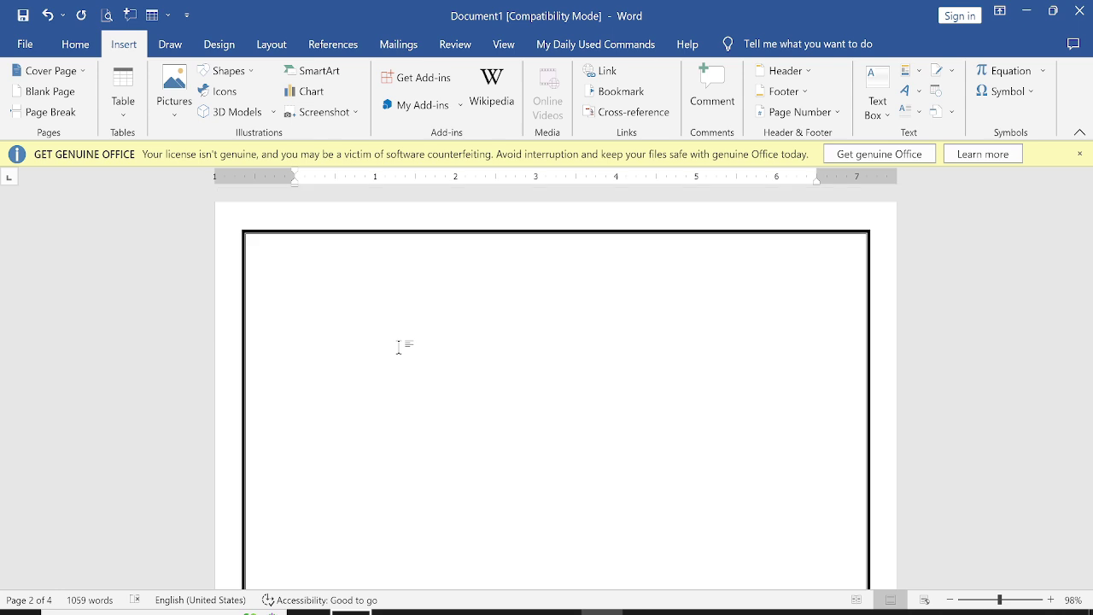
pyautogui.click(336, 280)
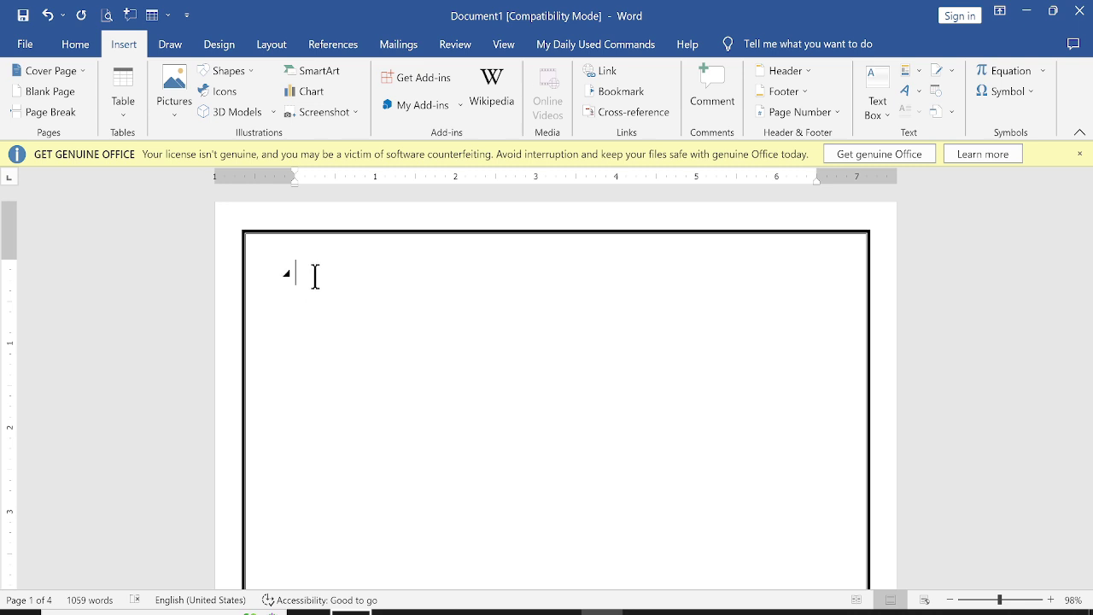
pyautogui.click(352, 53)
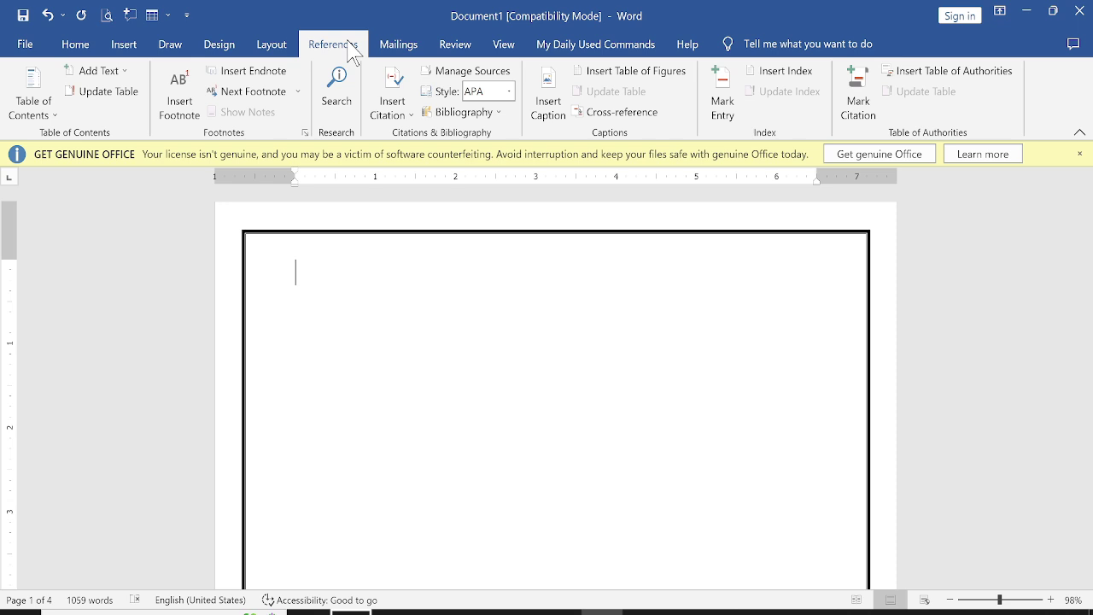
pyautogui.click(36, 113)
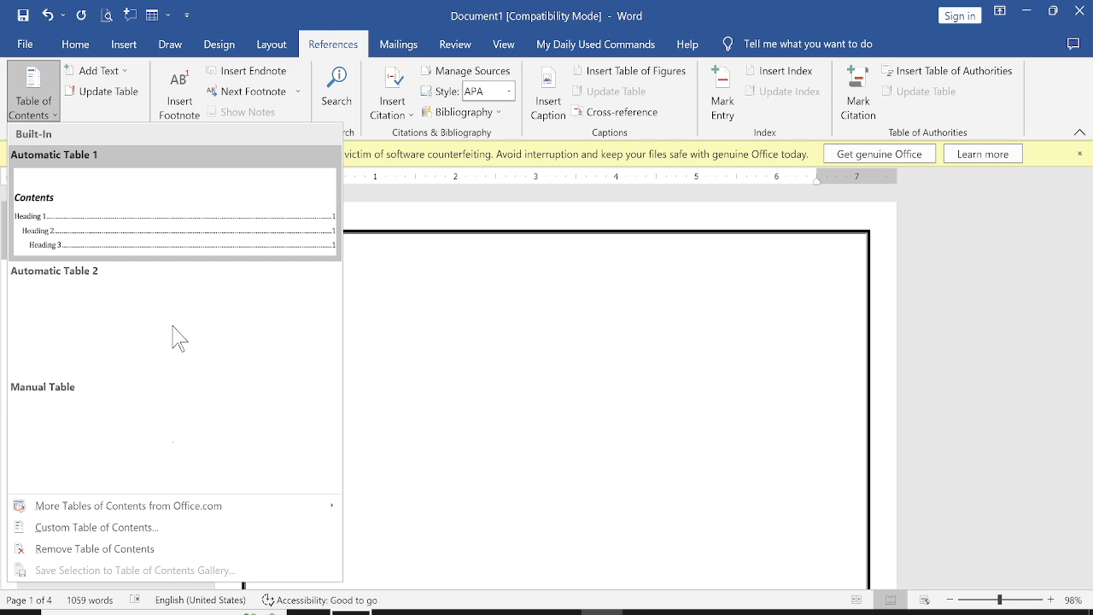
pyautogui.click(115, 319)
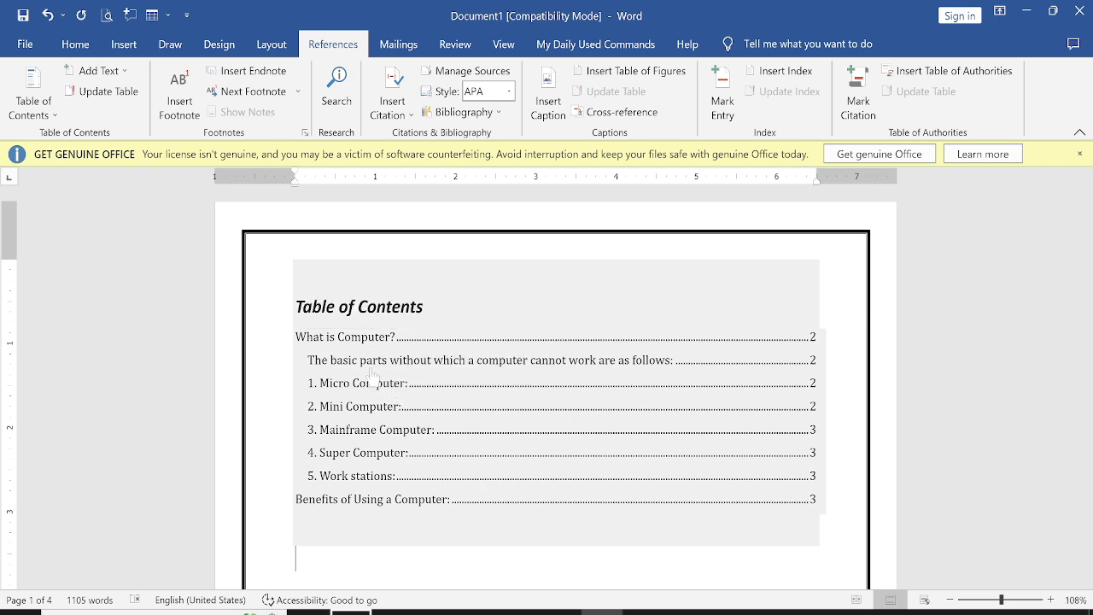
# - Examine the table of contents up close and follow its entry for the basic parts of a computer to that heading
pyautogui.keyDown('ctrl'); pyautogui.scroll(4, 402, 386); pyautogui.keyUp('ctrl')
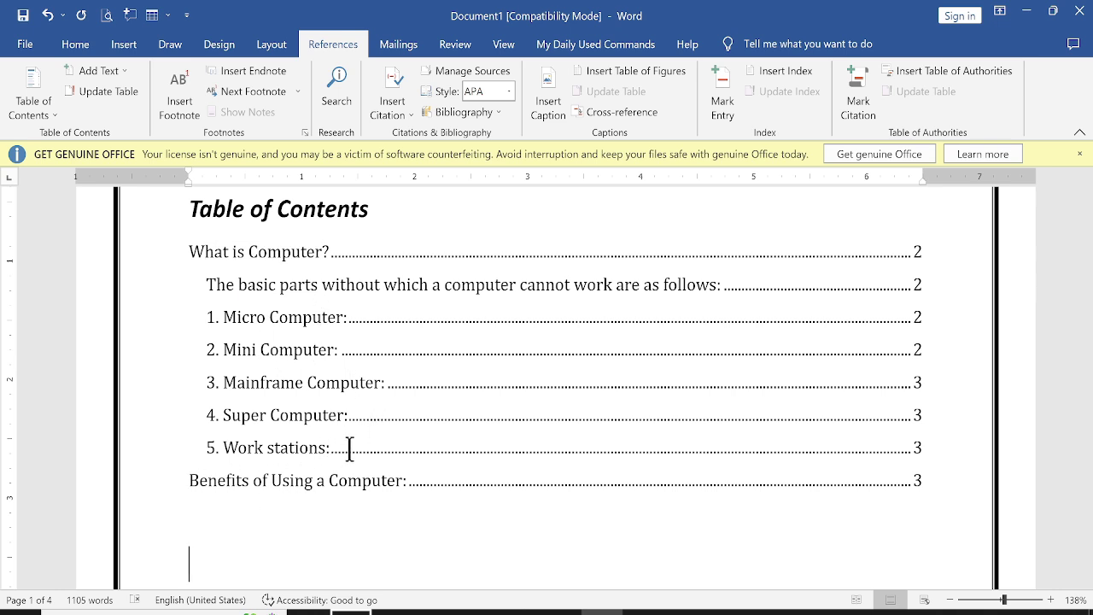
pyautogui.scroll(1, 375, 424)
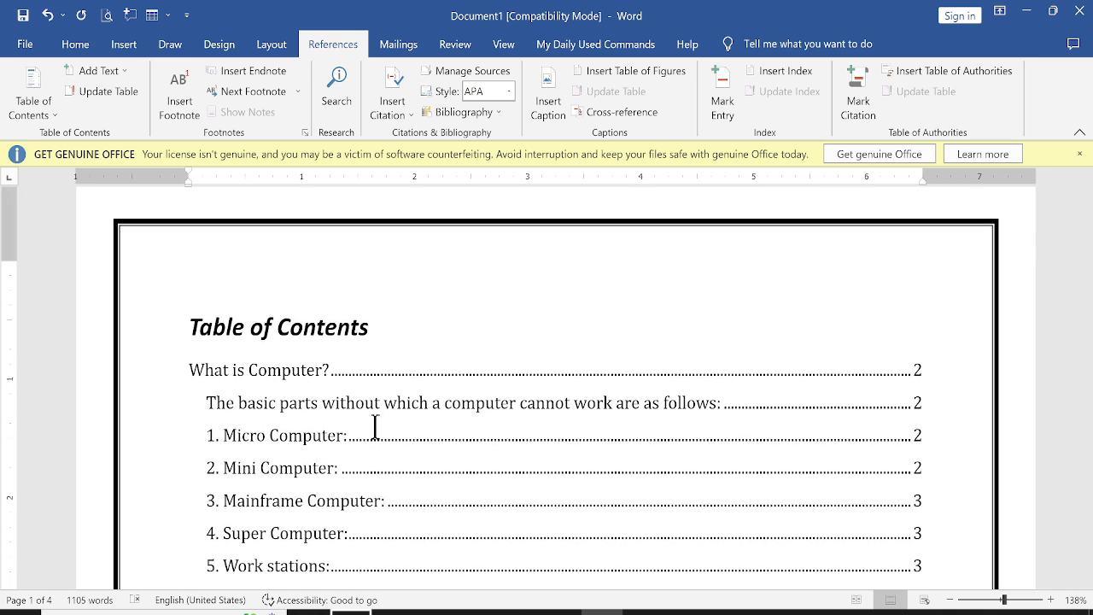
pyautogui.scroll(-1, 375, 425)
pyautogui.click(250, 324)
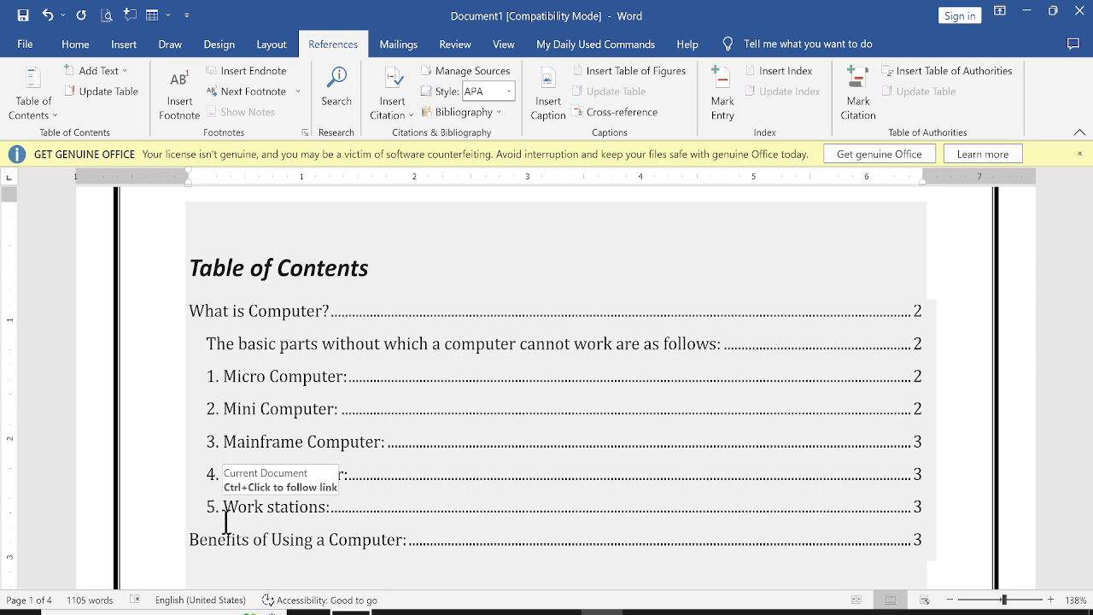
pyautogui.scroll(-1, 232, 538)
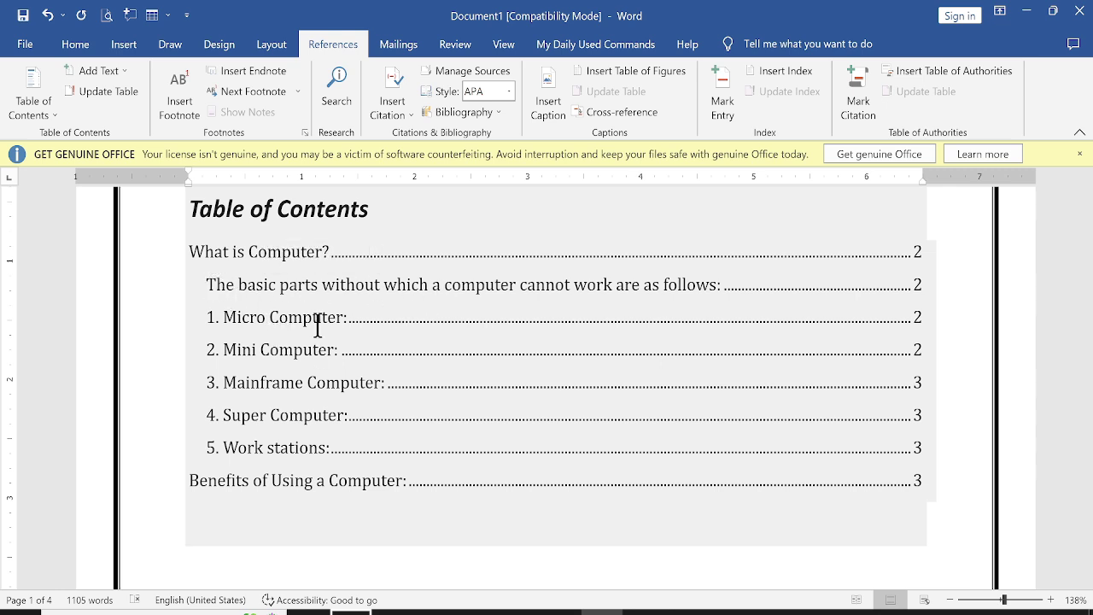
pyautogui.keyDown('ctrl'); pyautogui.click(357, 287); pyautogui.keyUp('ctrl')
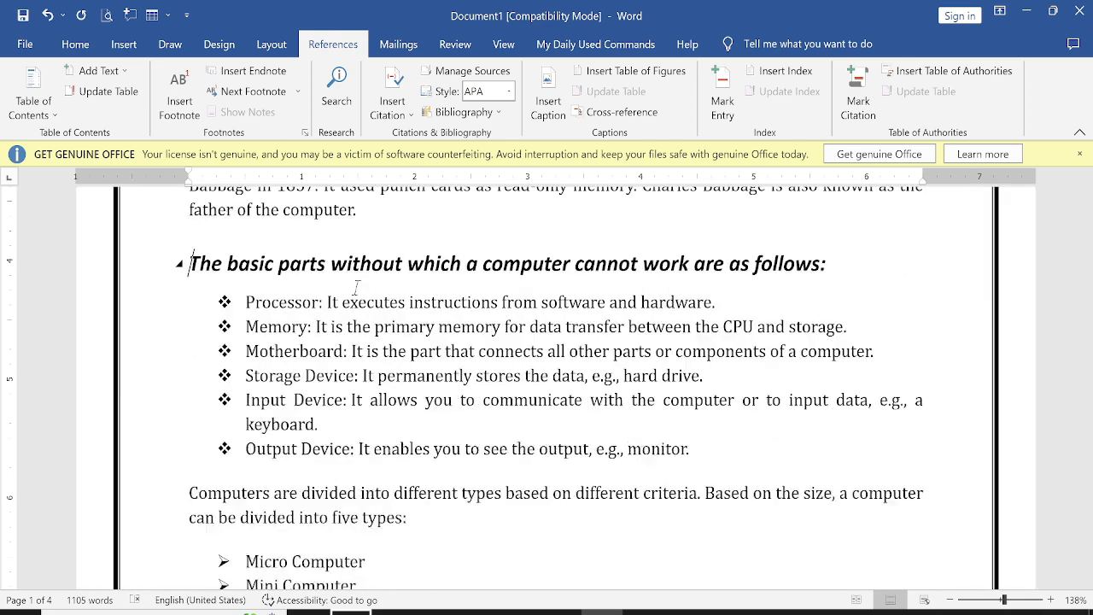
# - Change the heading "The basic parts without which a computer cannot work are as follows:" to the Normal style and make it bold
pyautogui.click(326, 350)
pyautogui.moveTo(215, 263); pyautogui.dragTo(837, 264)
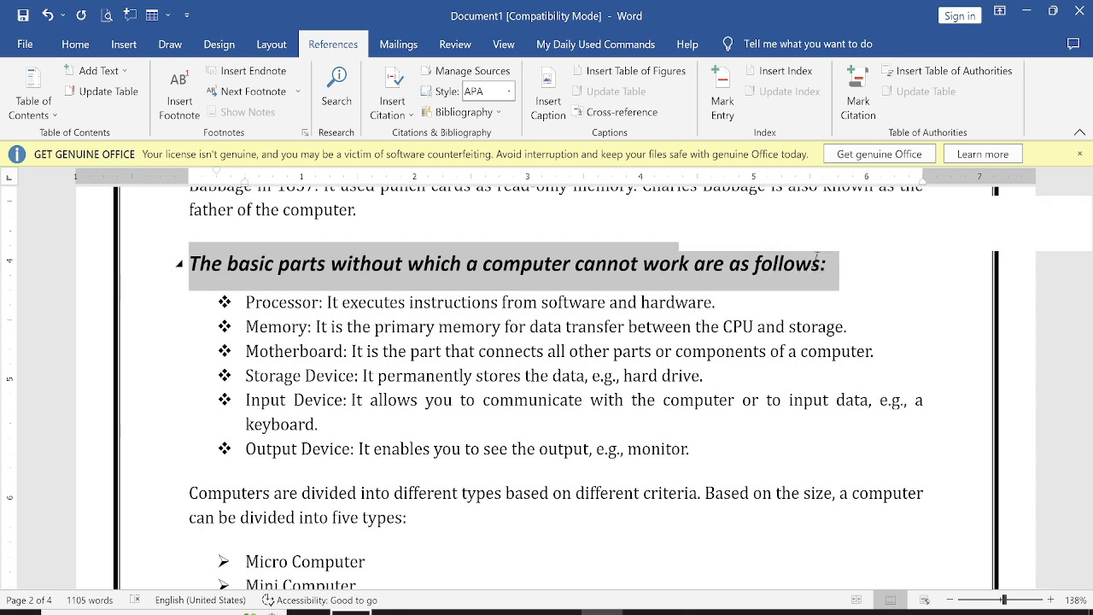
pyautogui.click(77, 47)
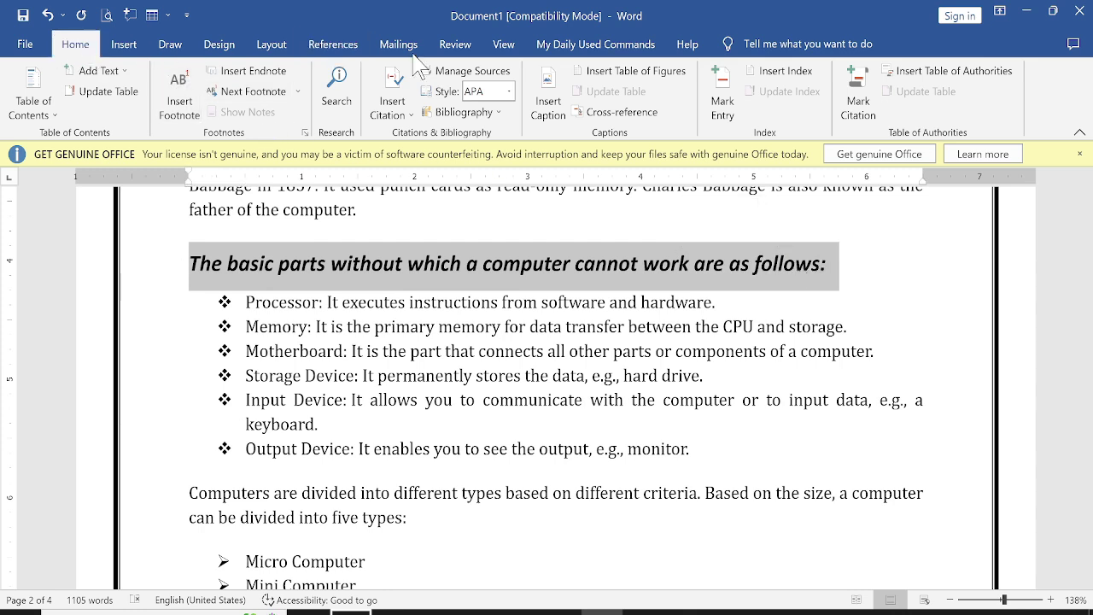
pyautogui.click(613, 100)
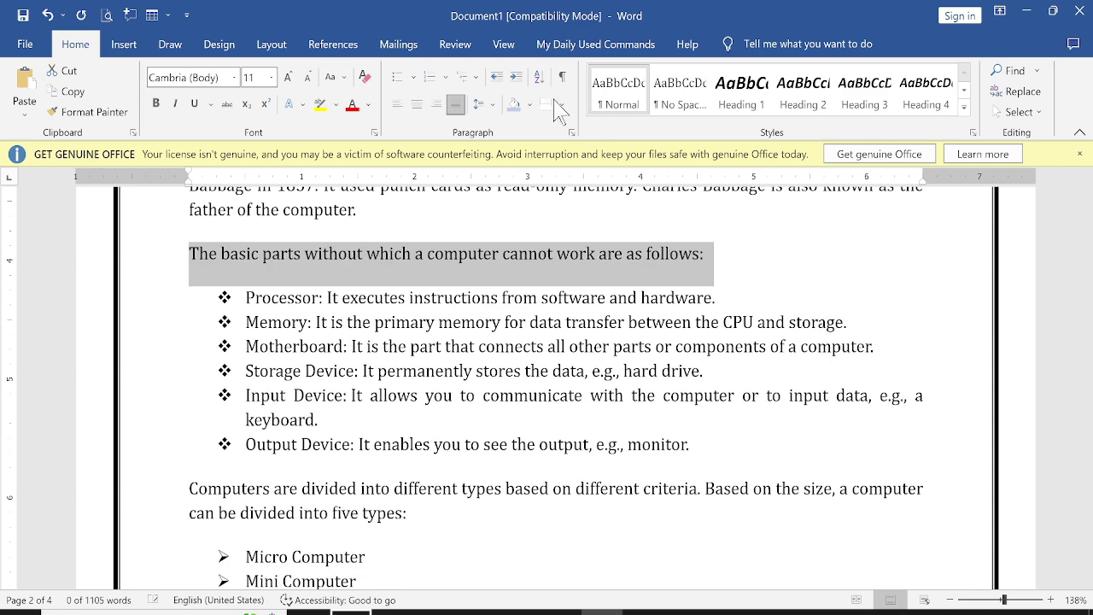
pyautogui.click(155, 104)
# - Add the line "Types of Computer" above the paragraph beginning "Computers are divided into different types"
pyautogui.scroll(-2, 245, 384)
pyautogui.click(187, 380)
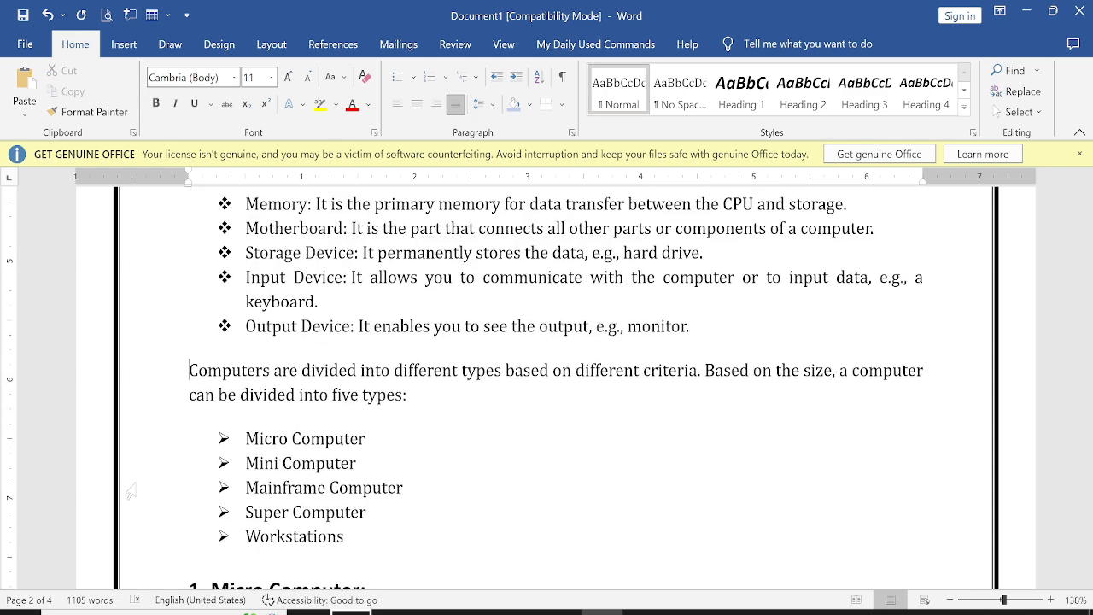
pyautogui.press('Return')
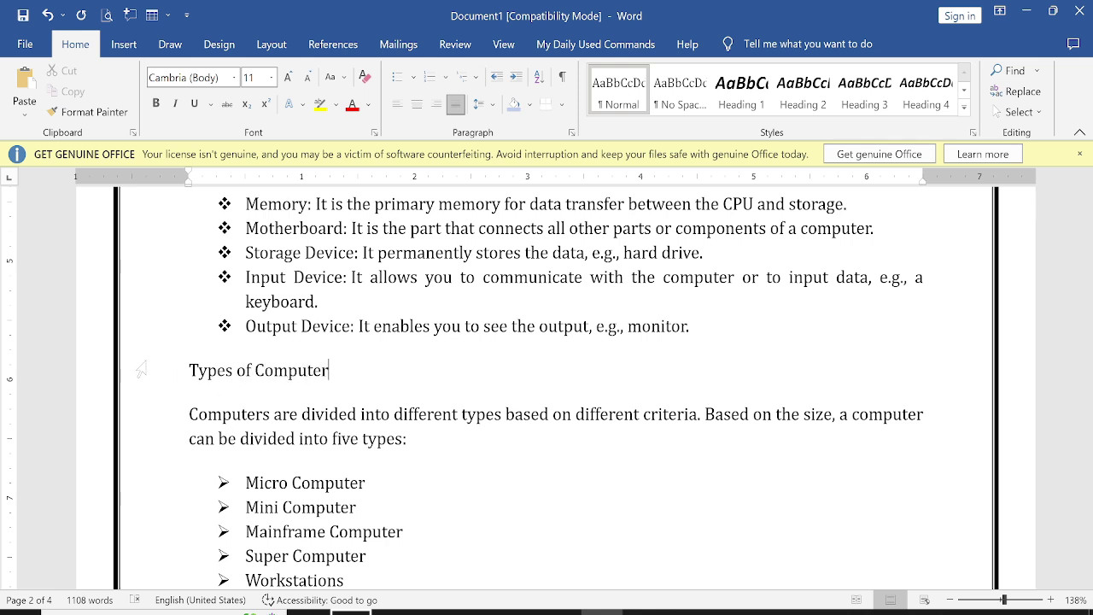
# - Format the "Types of Computer" line as Heading 1, without italics and with an underline
pyautogui.click(145, 384)
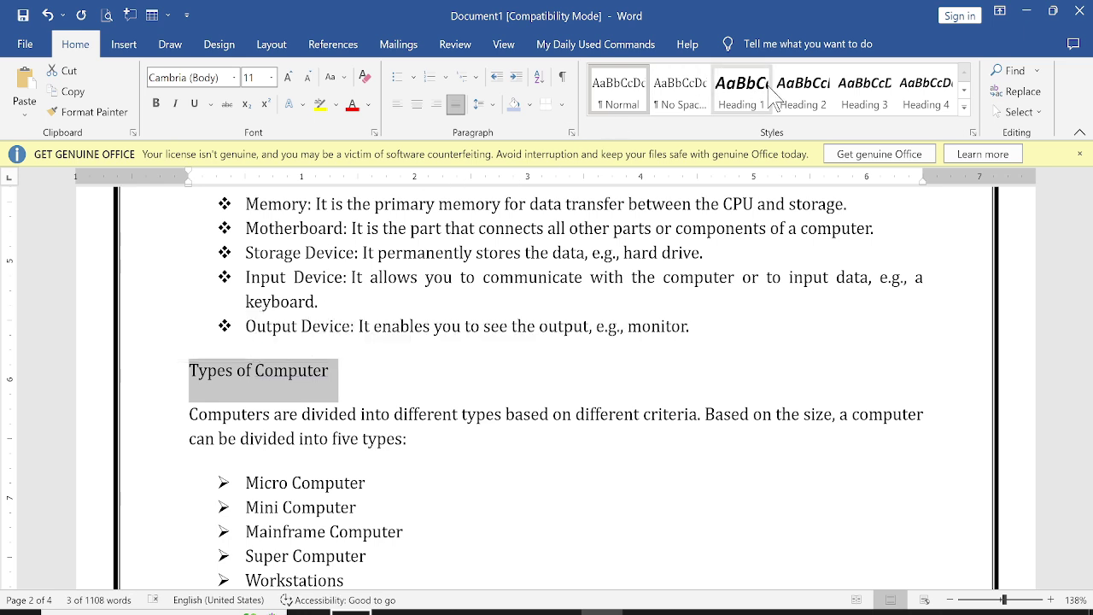
pyautogui.click(807, 102)
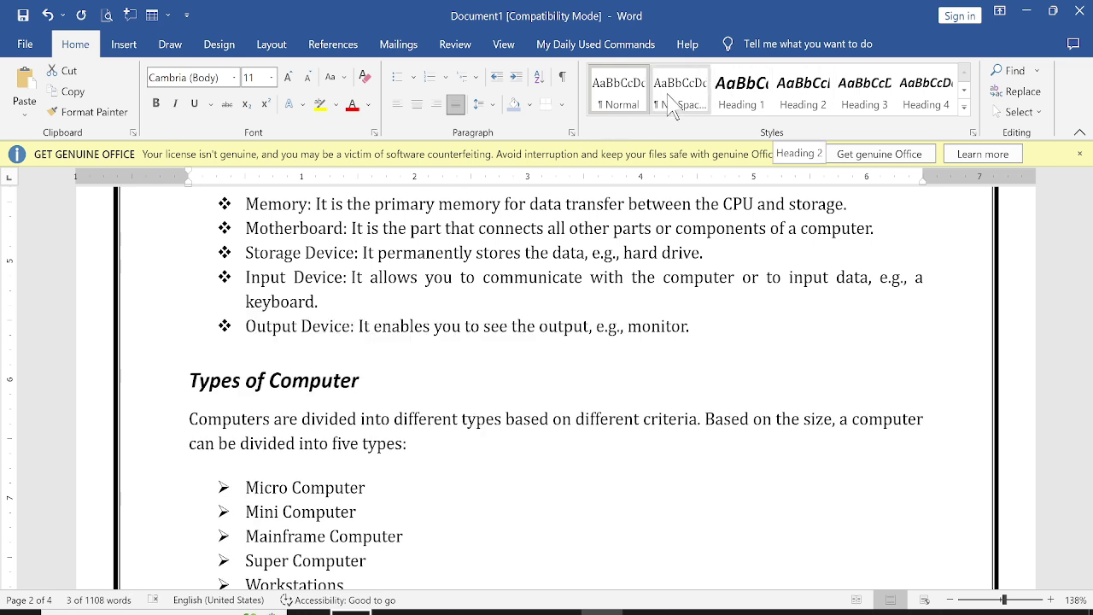
pyautogui.click(766, 101)
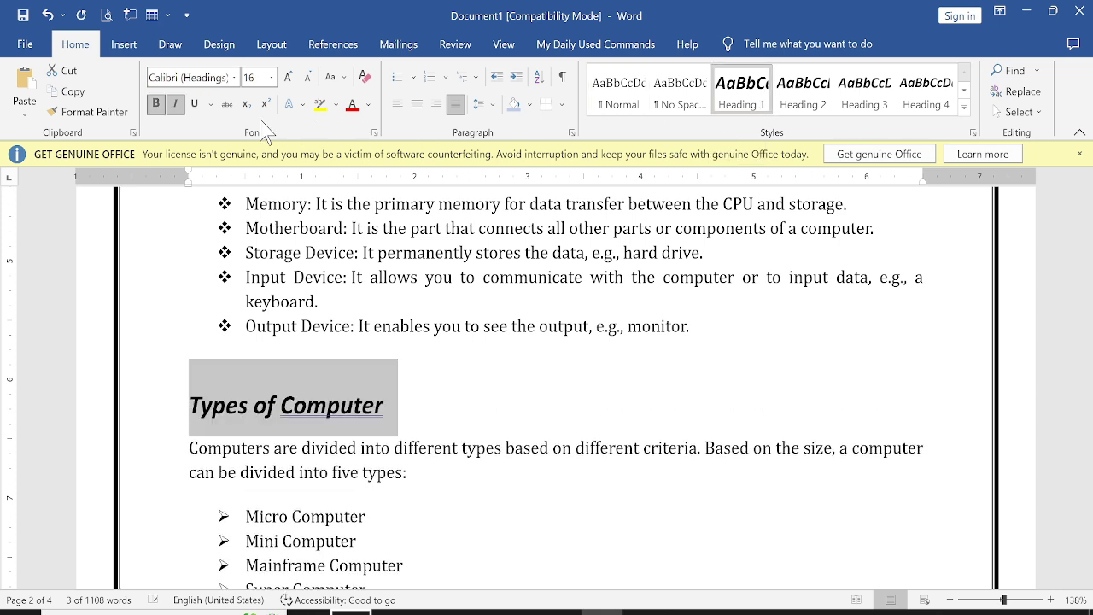
pyautogui.click(175, 104)
pyautogui.click(194, 104)
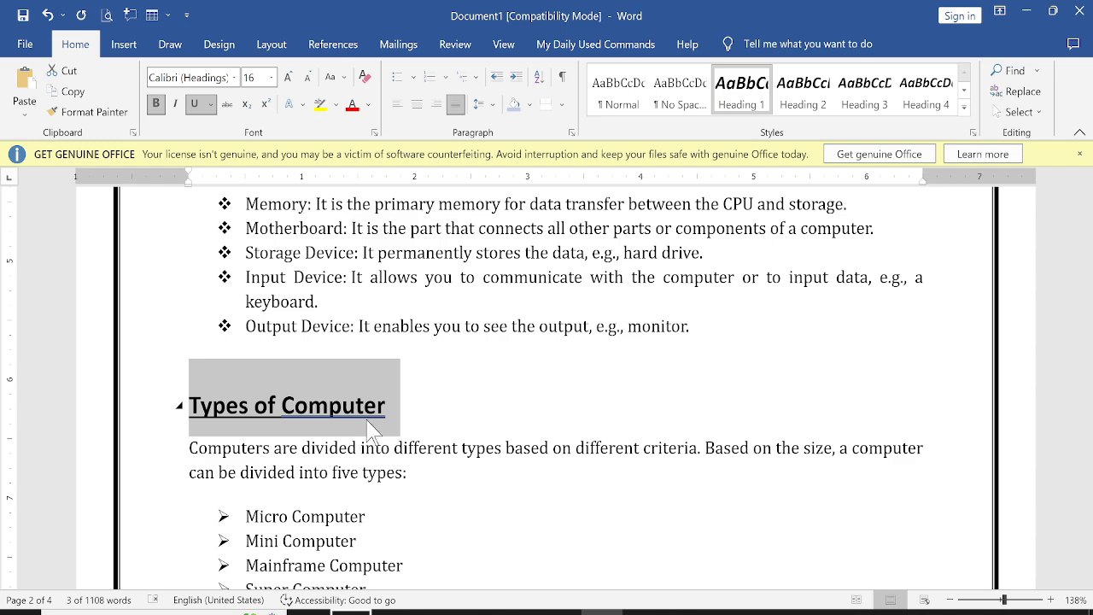
# - Update the entire table of contents on the first page to include the changed headings
pyautogui.scroll(-2, 372, 523)
pyautogui.scroll(-2, 372, 531)
pyautogui.scroll(10, 370, 530)
pyautogui.scroll(15, 380, 449)
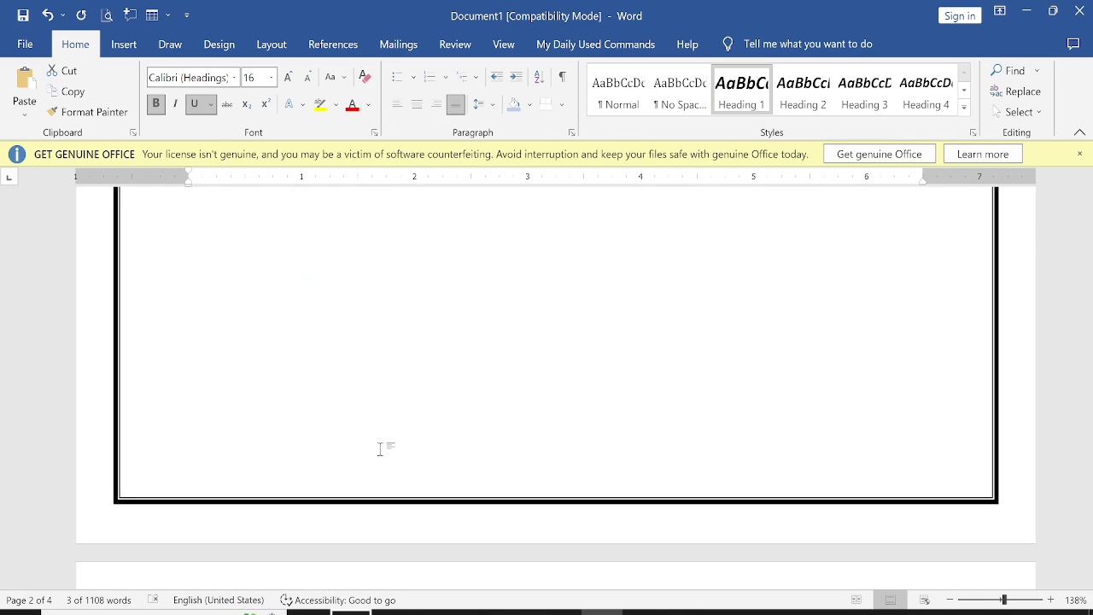
pyautogui.click(342, 411)
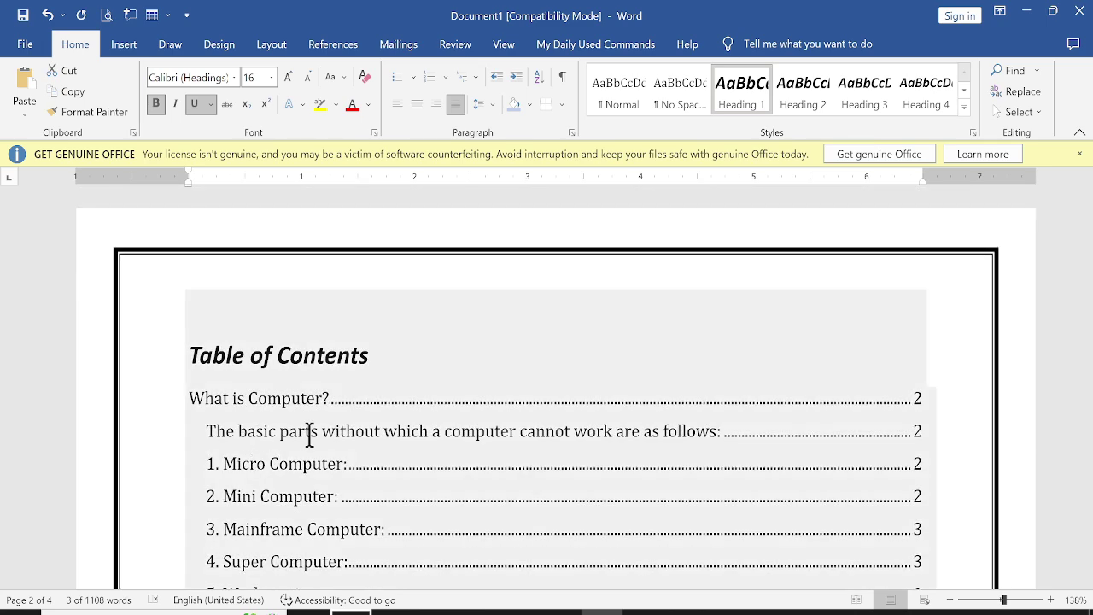
pyautogui.click(271, 319)
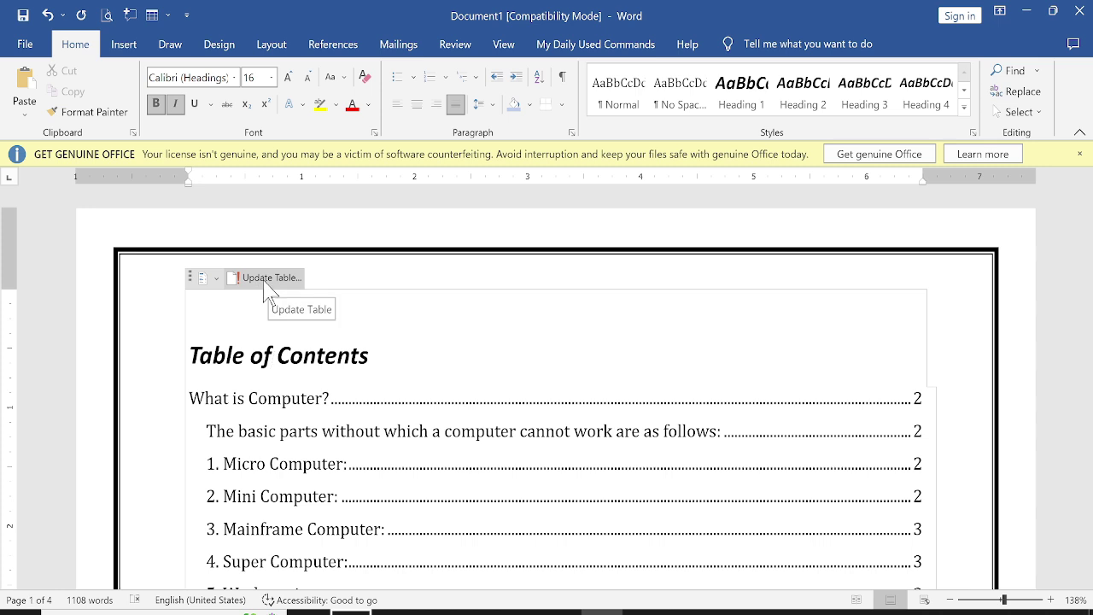
pyautogui.click(265, 285)
pyautogui.click(477, 319)
pyautogui.click(553, 343)
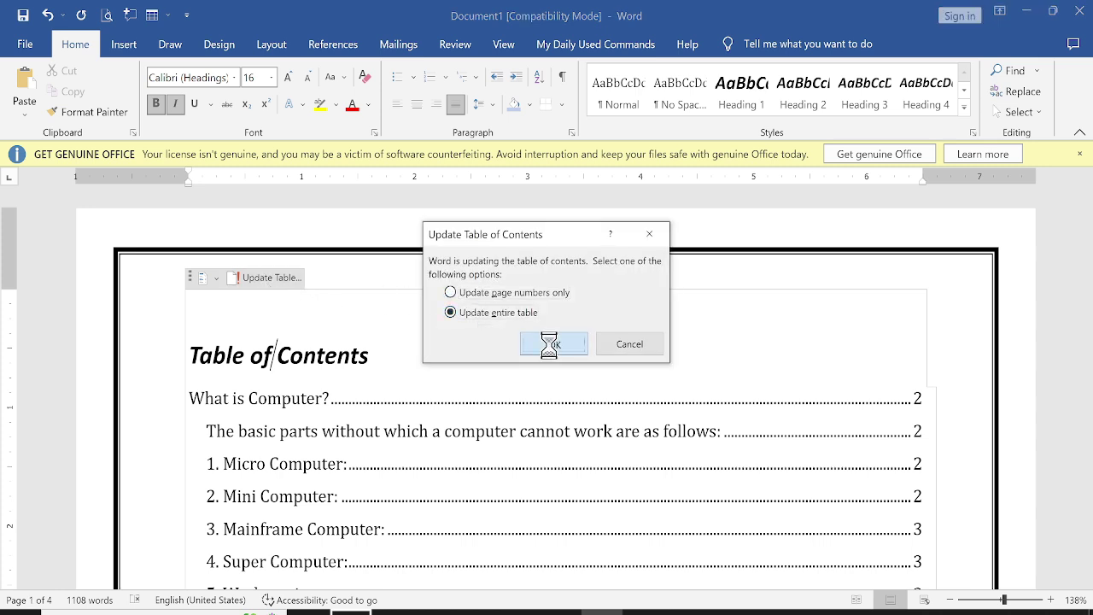
# - Review the updated table of contents and compare it with the headings on the second page
pyautogui.scroll(-3, 374, 488)
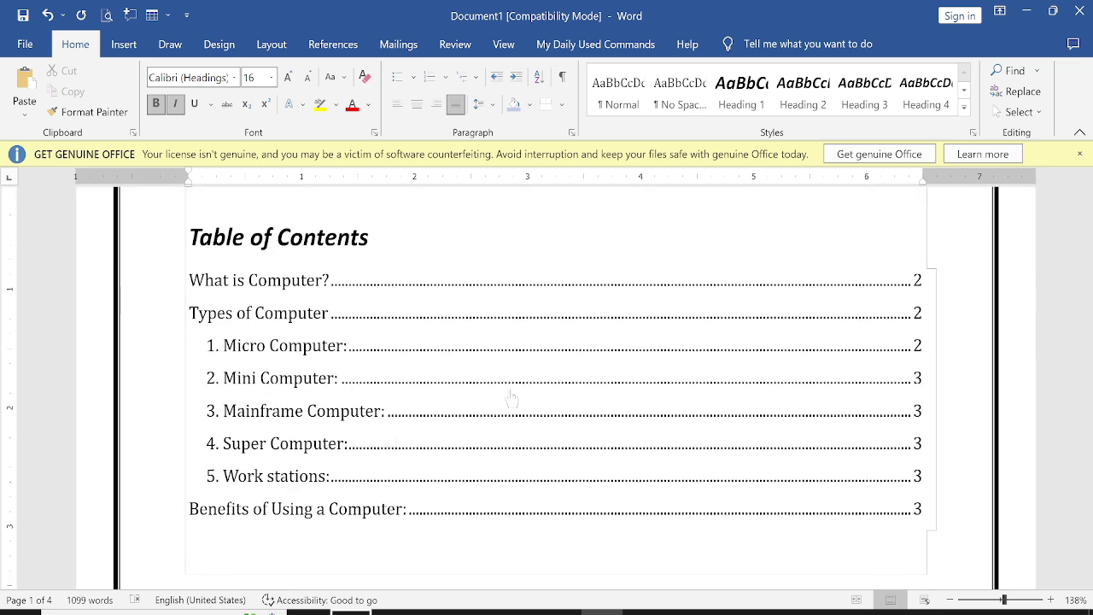
pyautogui.scroll(-1, 530, 395)
pyautogui.scroll(-3, 531, 401)
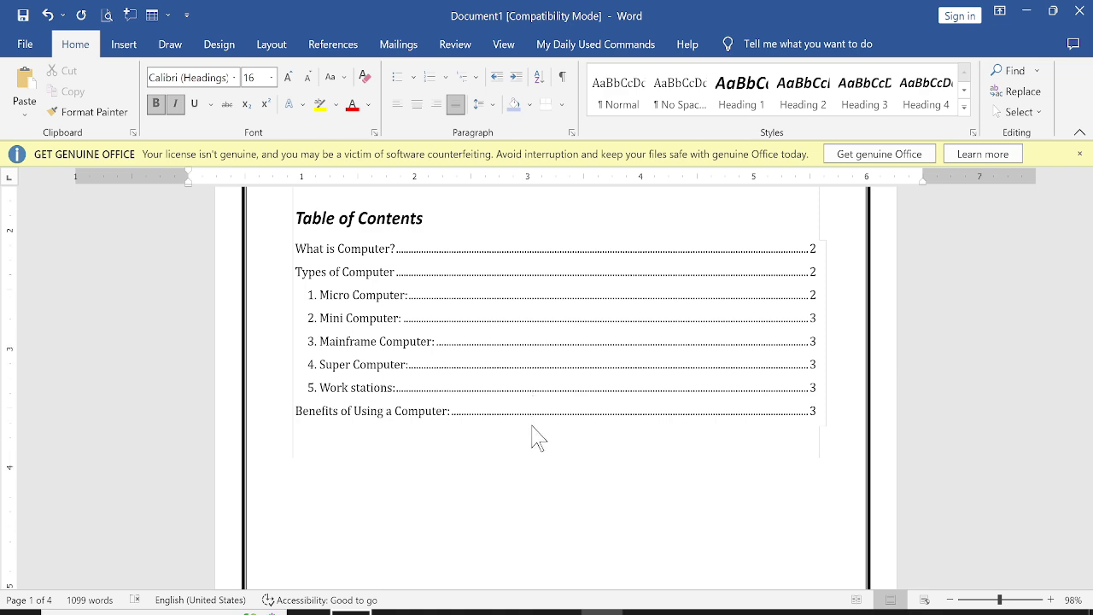
pyautogui.scroll(-1, 530, 435)
pyautogui.scroll(-15, 530, 450)
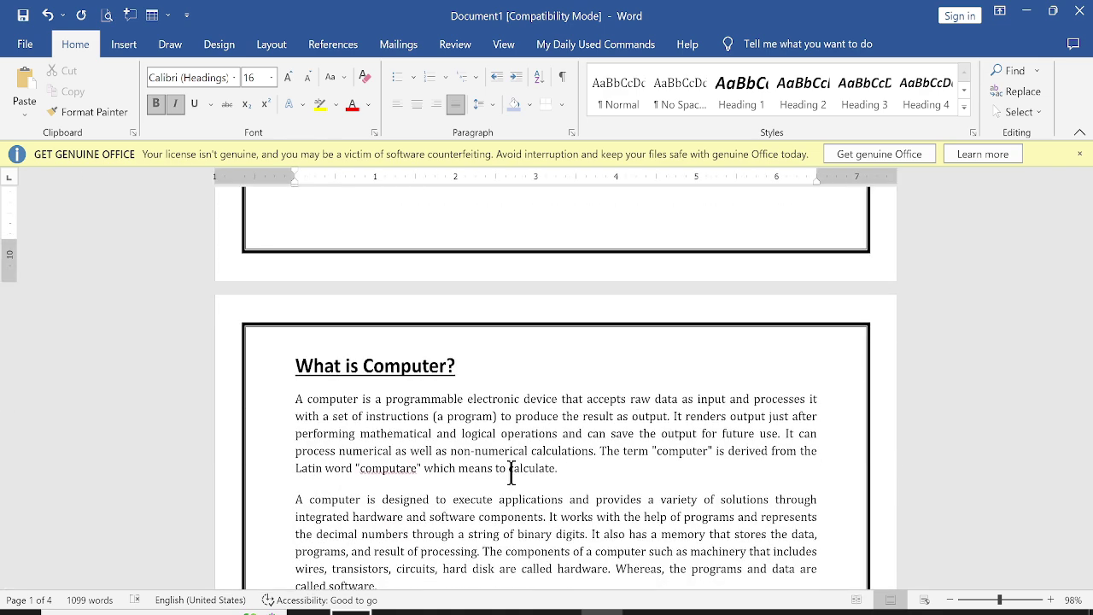
pyautogui.scroll(-3, 570, 457)
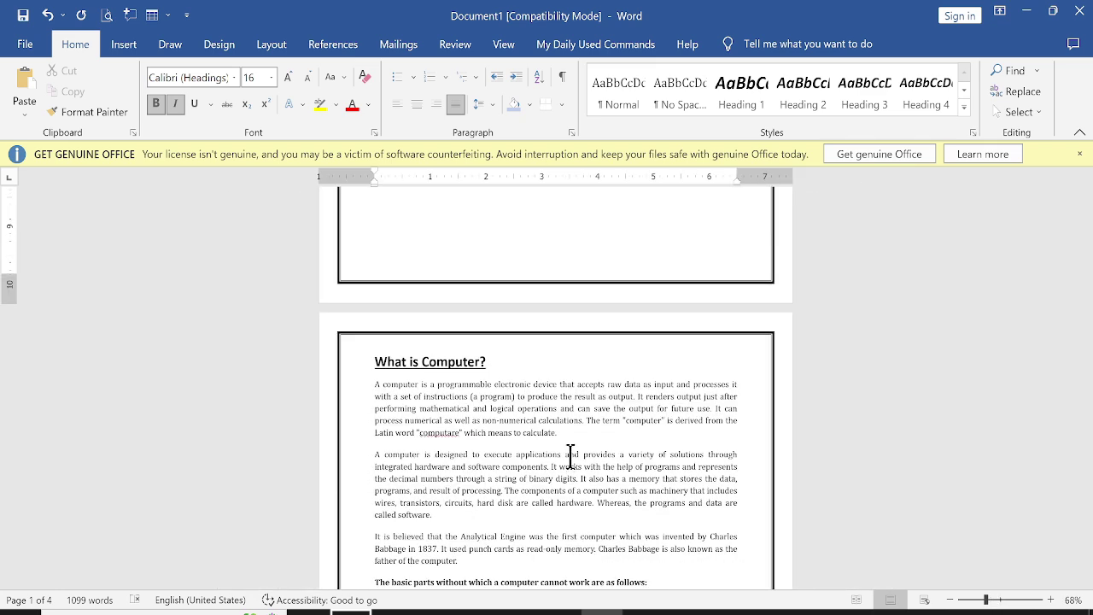
pyautogui.scroll(3, 570, 452)
pyautogui.scroll(10, 571, 453)
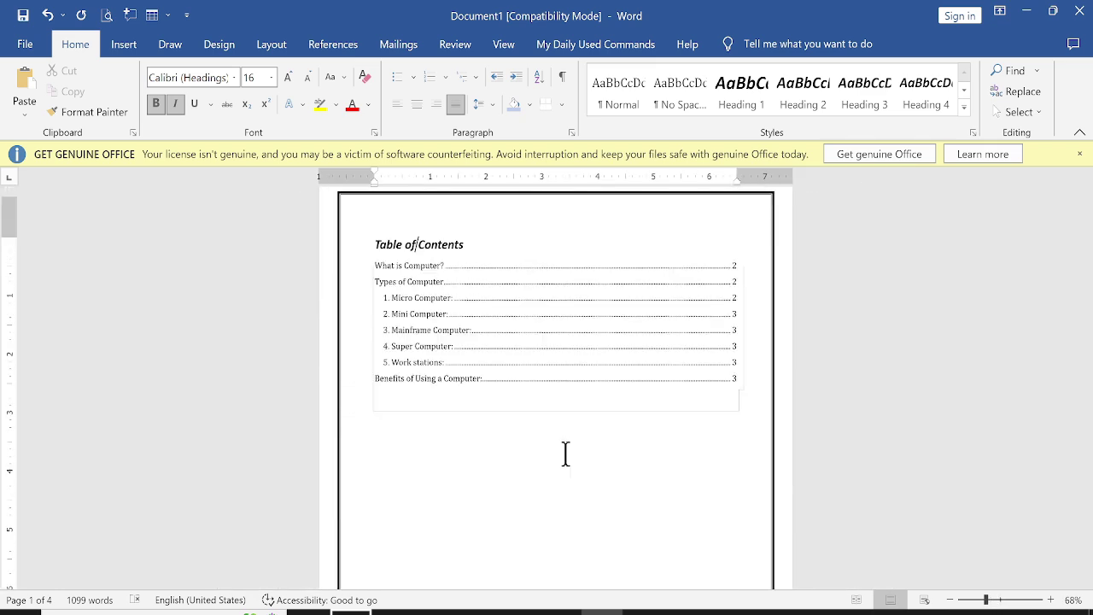
pyautogui.scroll(-2, 563, 452)
pyautogui.scroll(2, 555, 453)
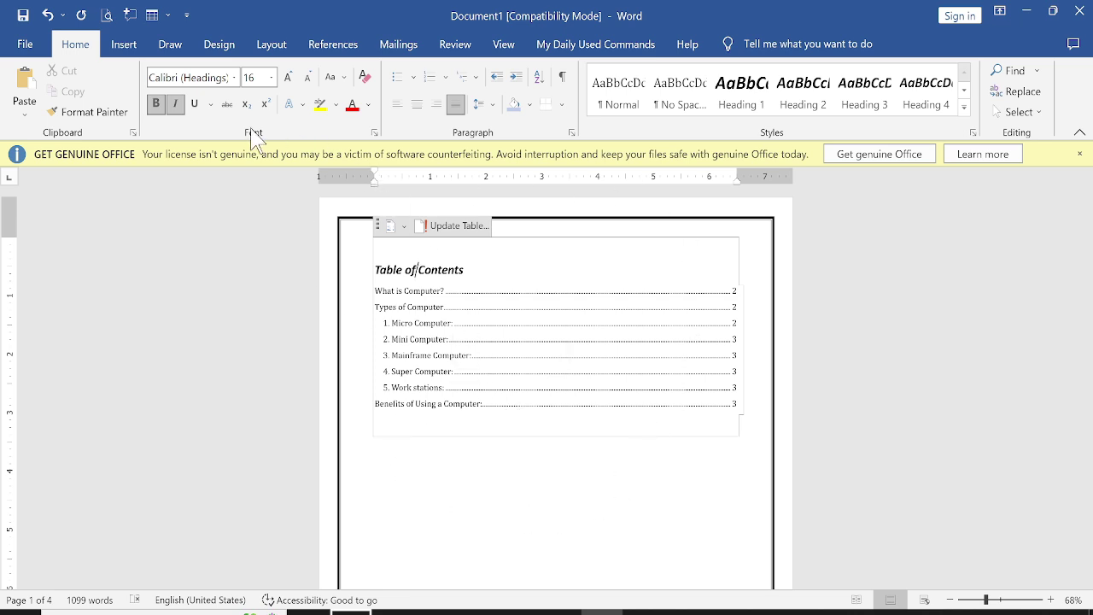
pyautogui.click(122, 44)
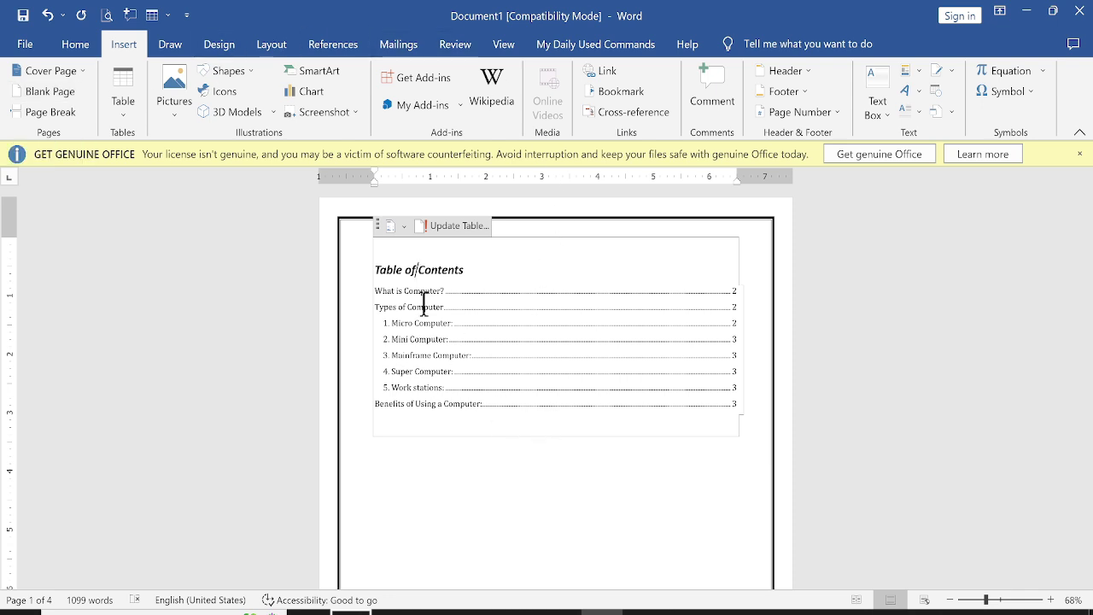
pyautogui.click(346, 47)
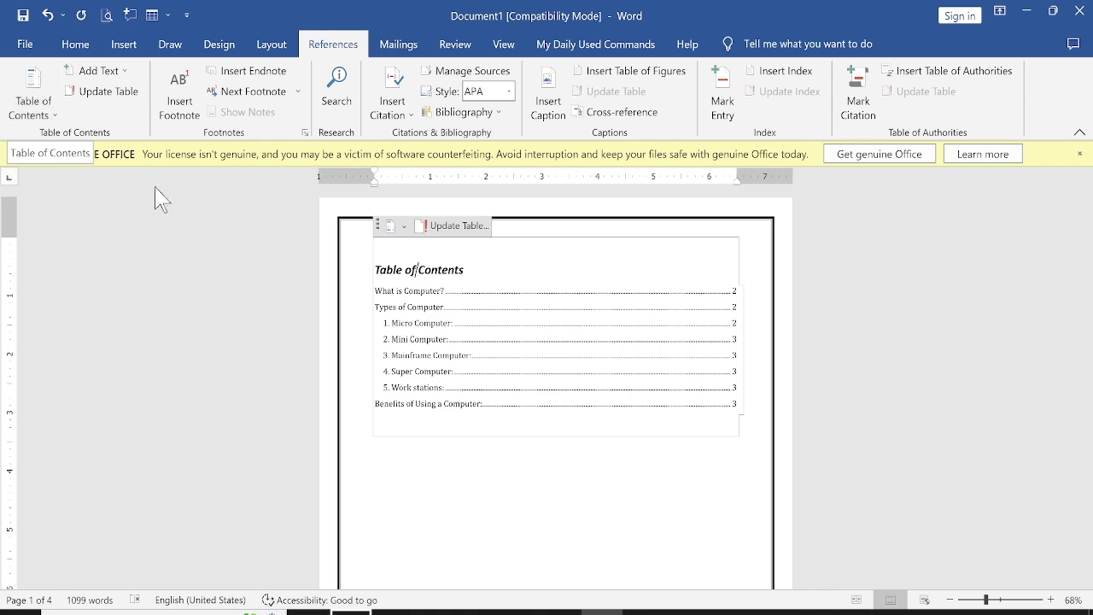
pyautogui.scroll(-5, 558, 439)
pyautogui.scroll(-5, 517, 457)
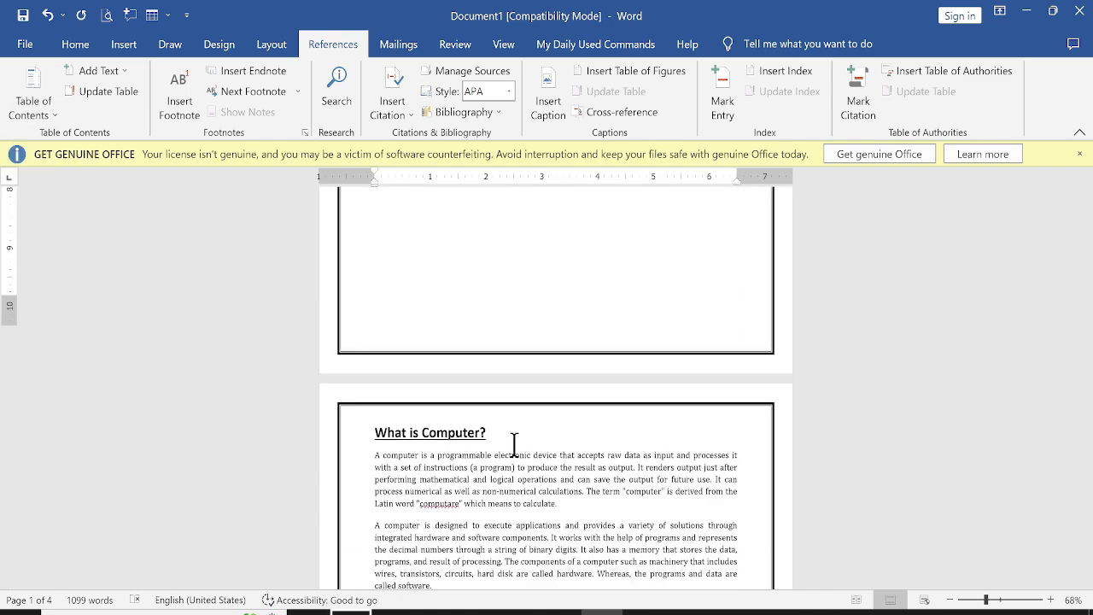
pyautogui.scroll(-2, 513, 449)
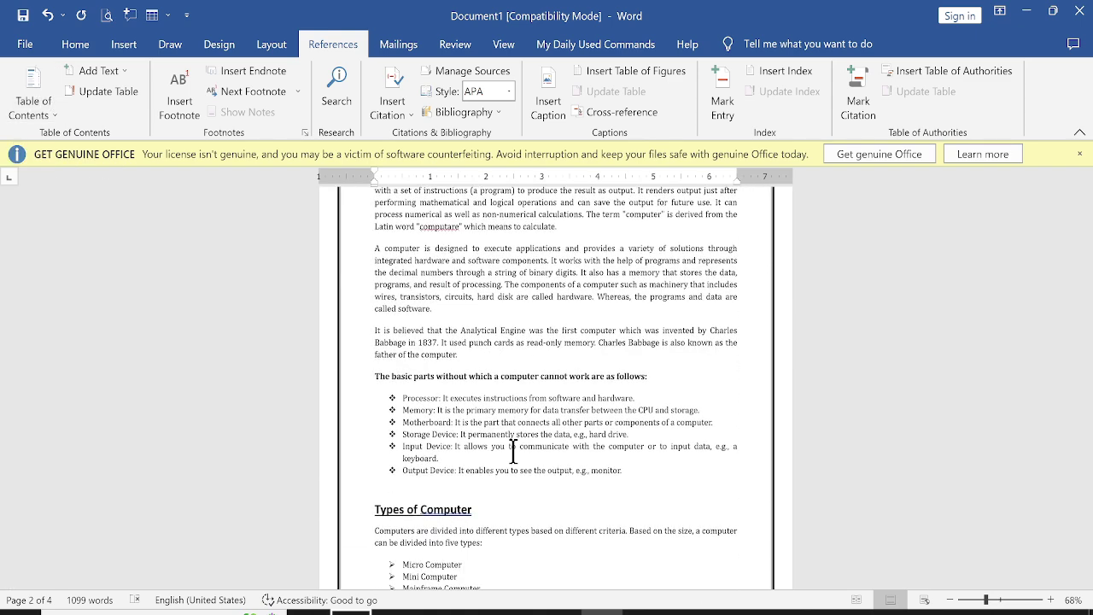
pyautogui.scroll(-3, 446, 471)
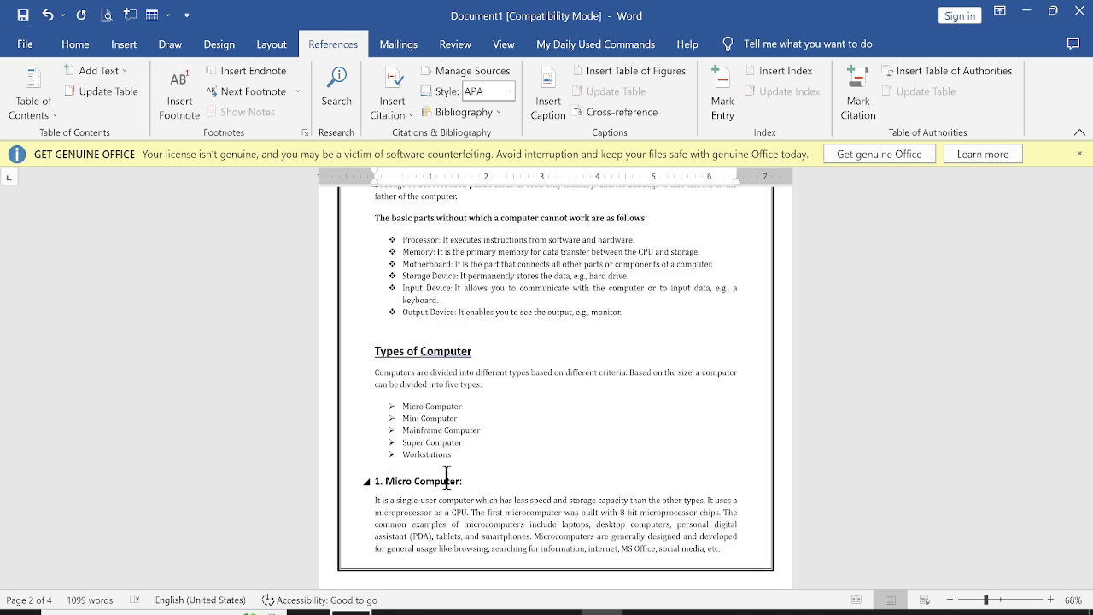